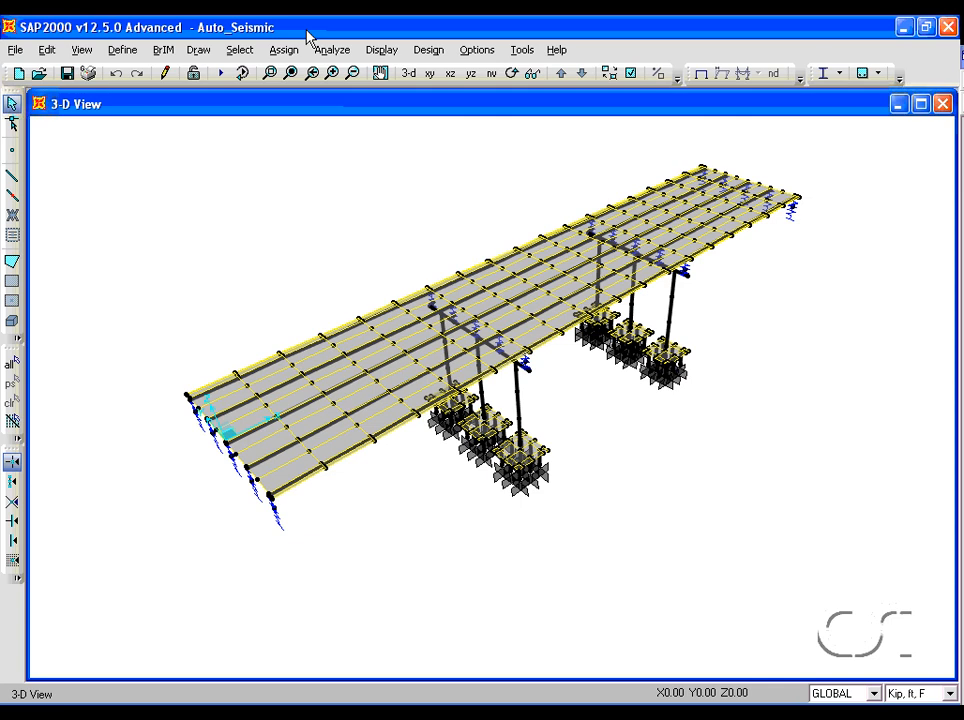
{"action": "left_click", "coordinate": [512, 76]}
{"action": "left_click_drag", "start_coordinate": [780, 320], "coordinate": [547, 238]}
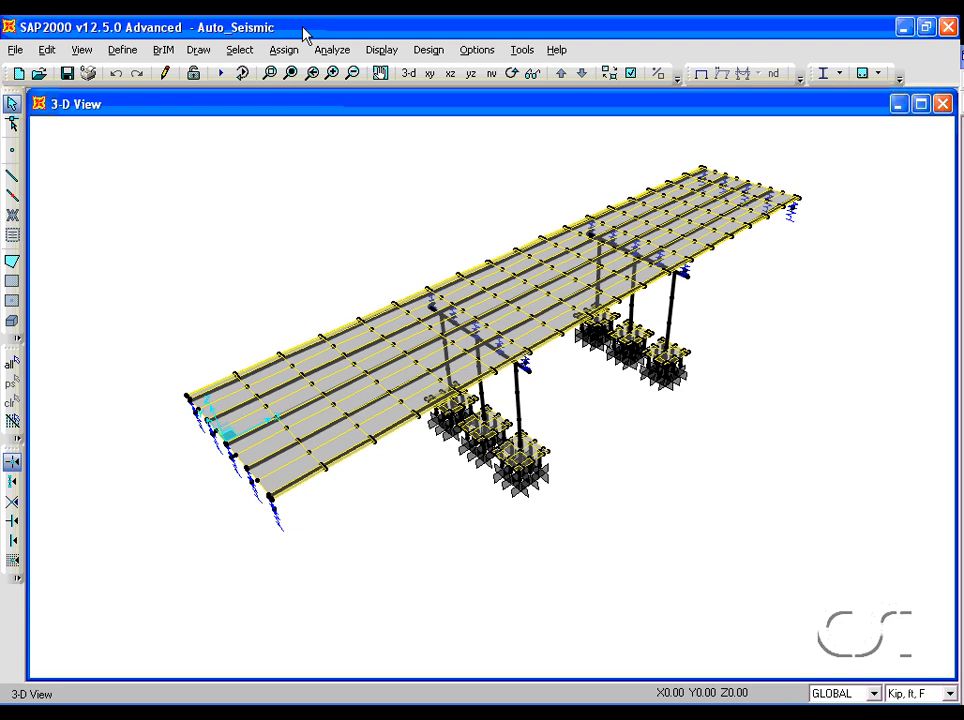
- Open the BrIM Wizard and review the data of bridge layout line BLL1, accepting it as defined
{"action": "left_click", "coordinate": [163, 50]}
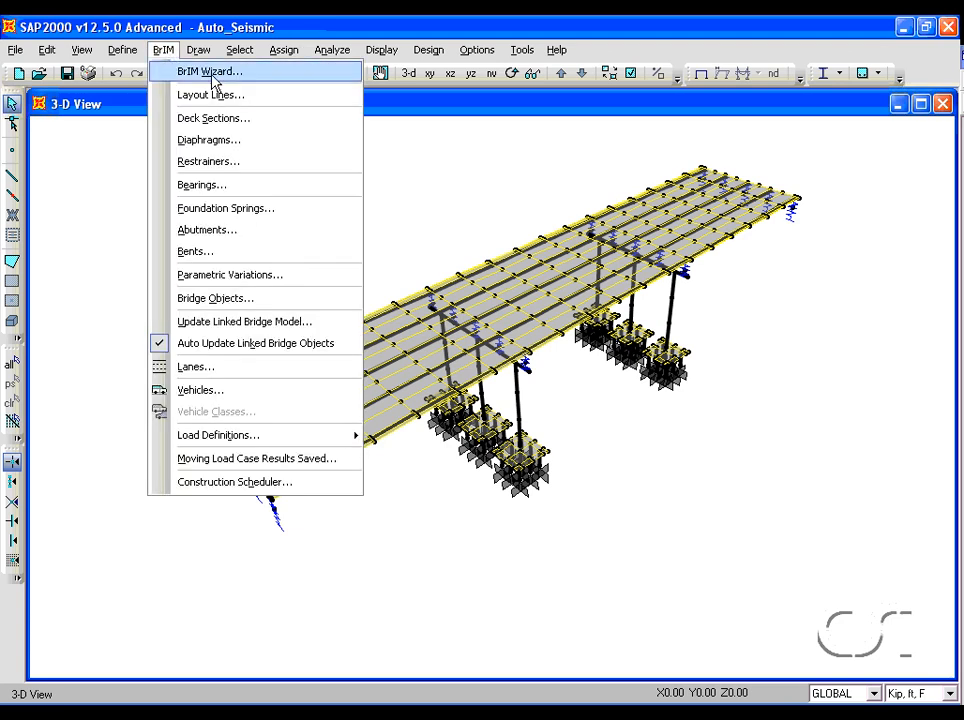
{"action": "left_click", "coordinate": [252, 74]}
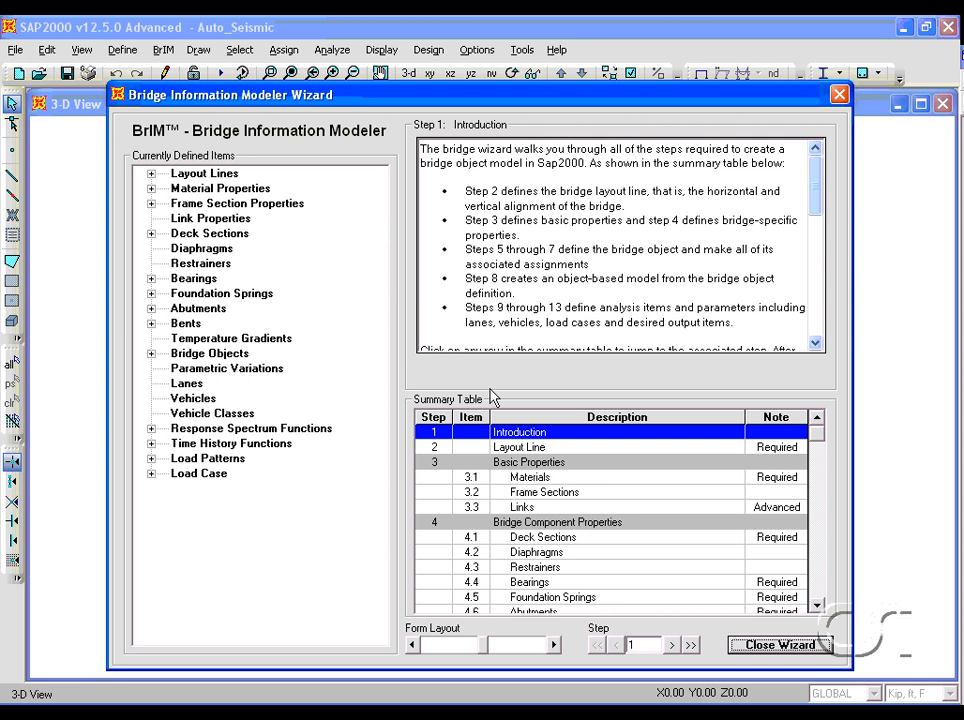
{"action": "left_click", "coordinate": [576, 451]}
{"action": "double_click", "coordinate": [575, 451]}
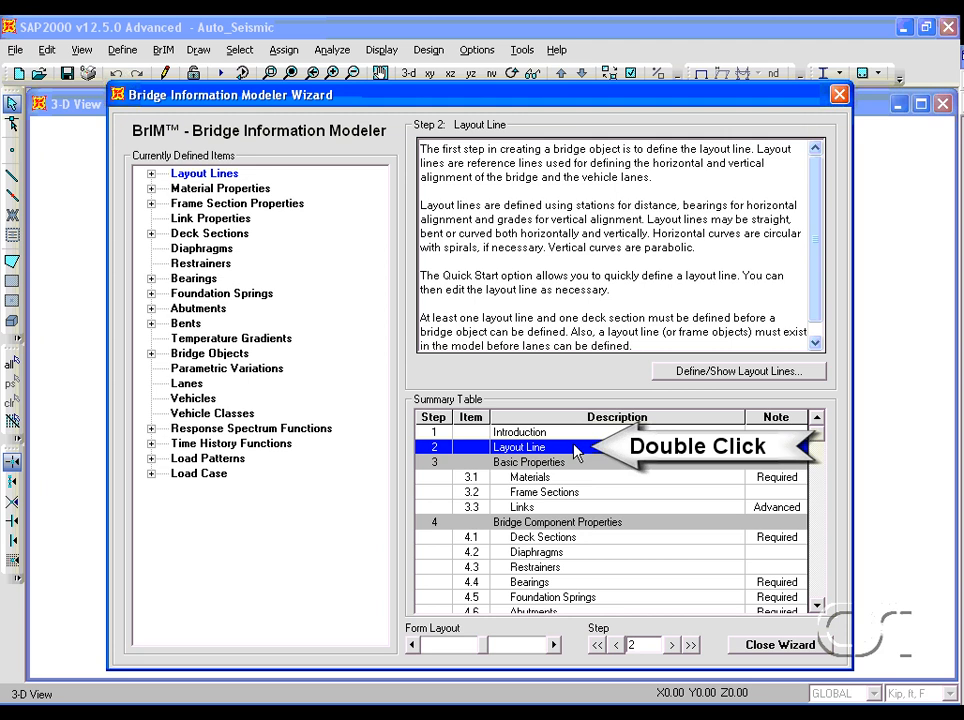
{"action": "double_click", "coordinate": [576, 451]}
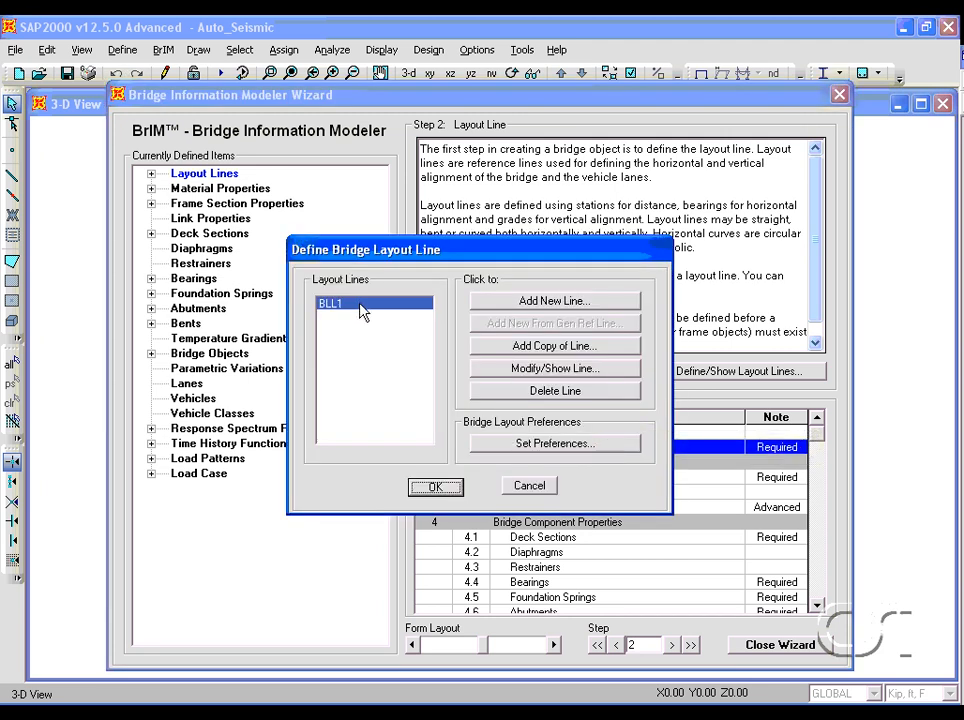
{"action": "left_click", "coordinate": [555, 368]}
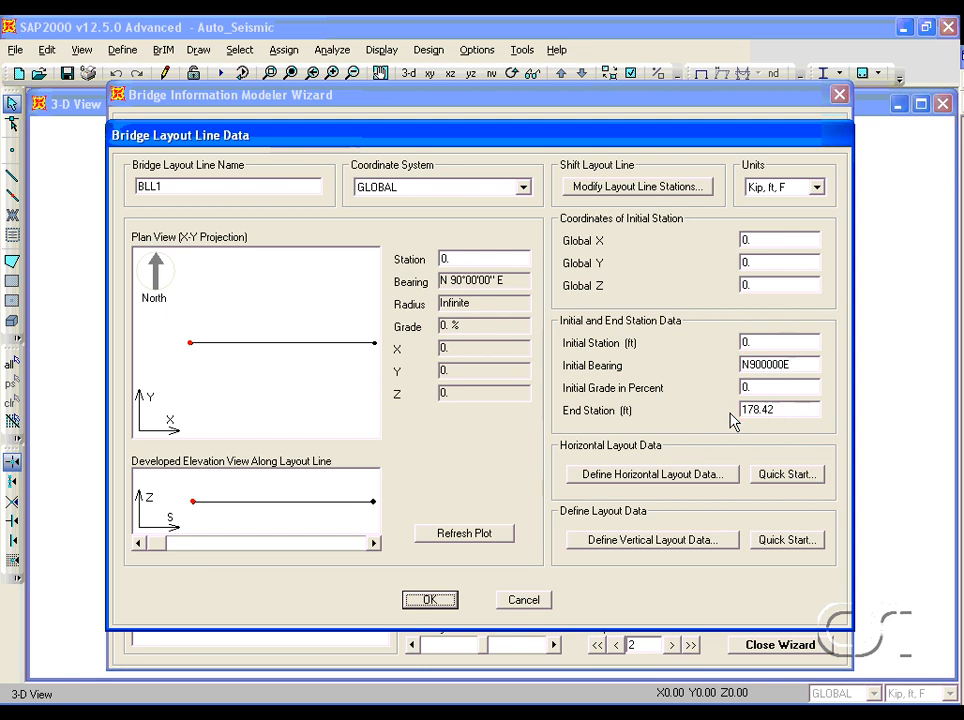
{"action": "left_click", "coordinate": [429, 599]}
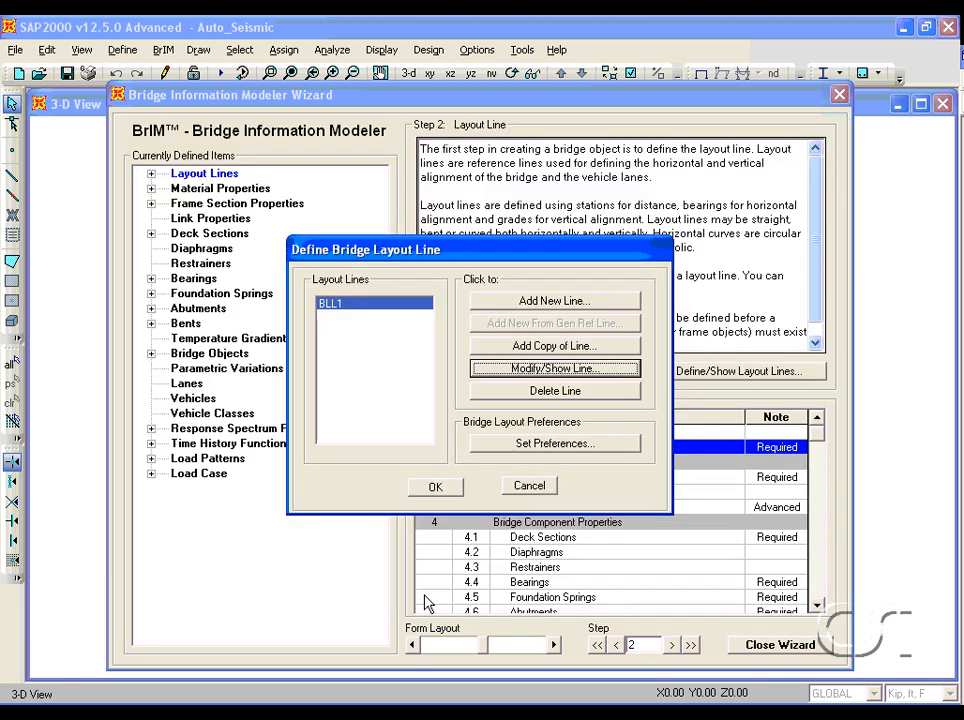
{"action": "left_click", "coordinate": [432, 487]}
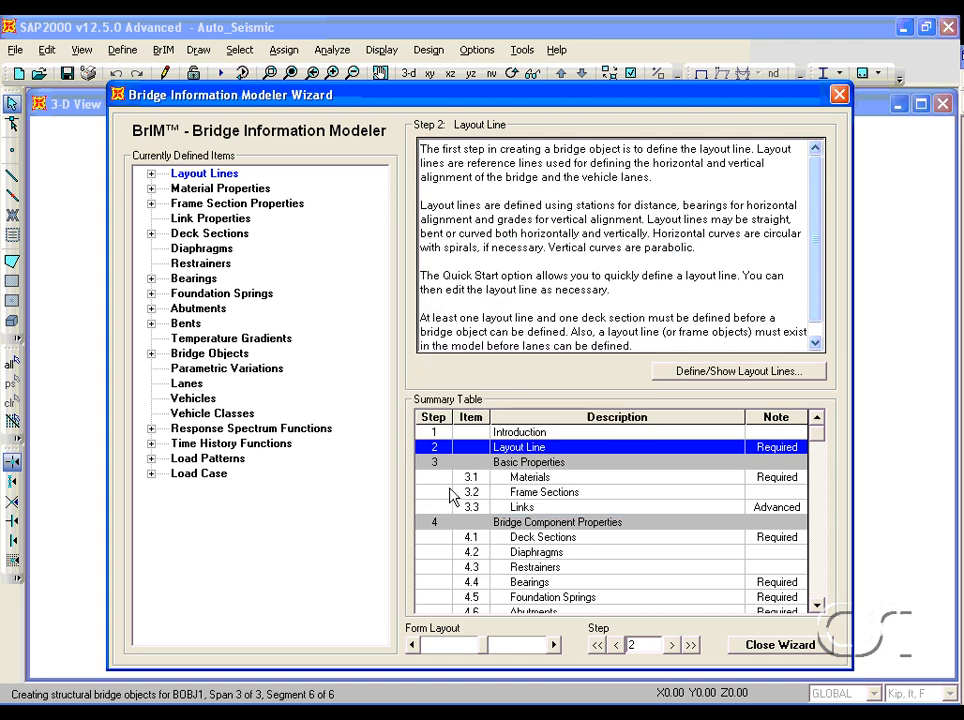
- Open the wizard's material definitions and enable the display of advanced properties
{"action": "left_click", "coordinate": [592, 480]}
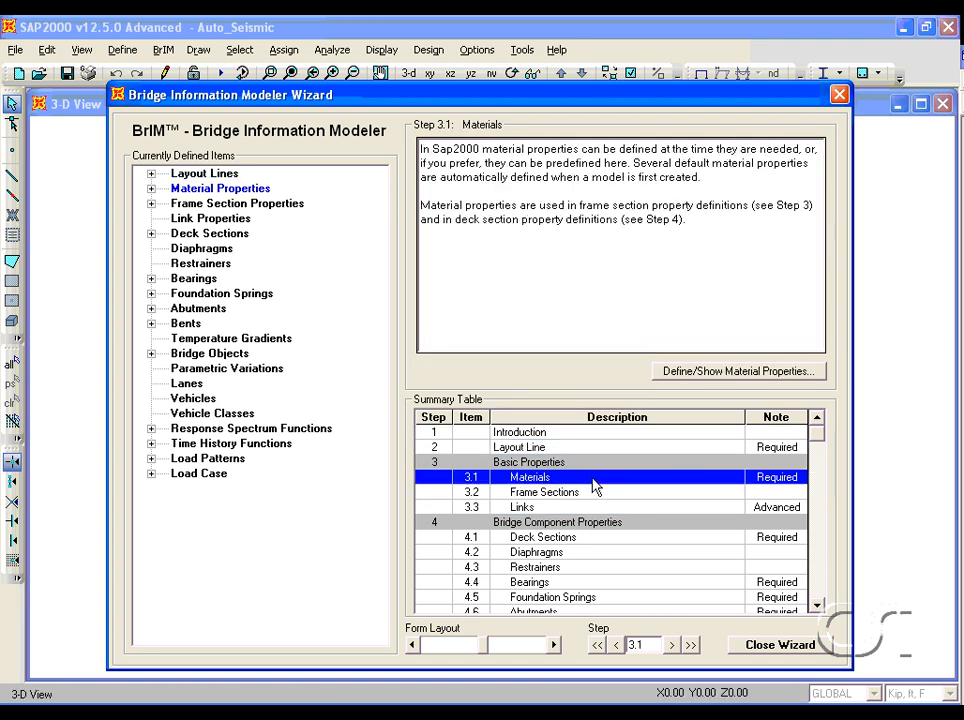
{"action": "double_click", "coordinate": [592, 484]}
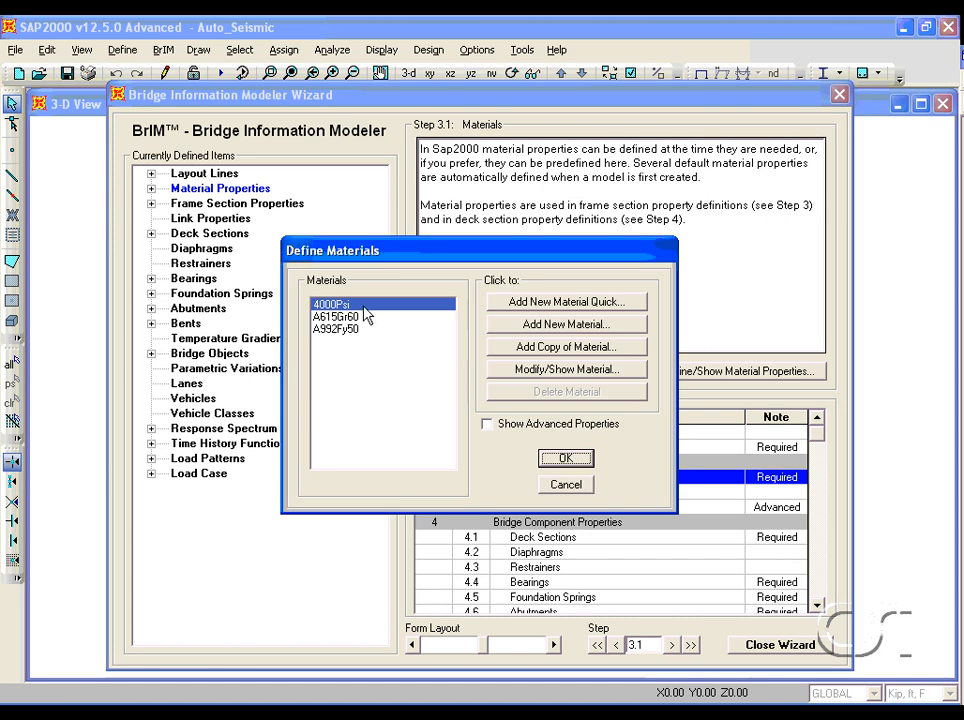
{"action": "left_click", "coordinate": [340, 316]}
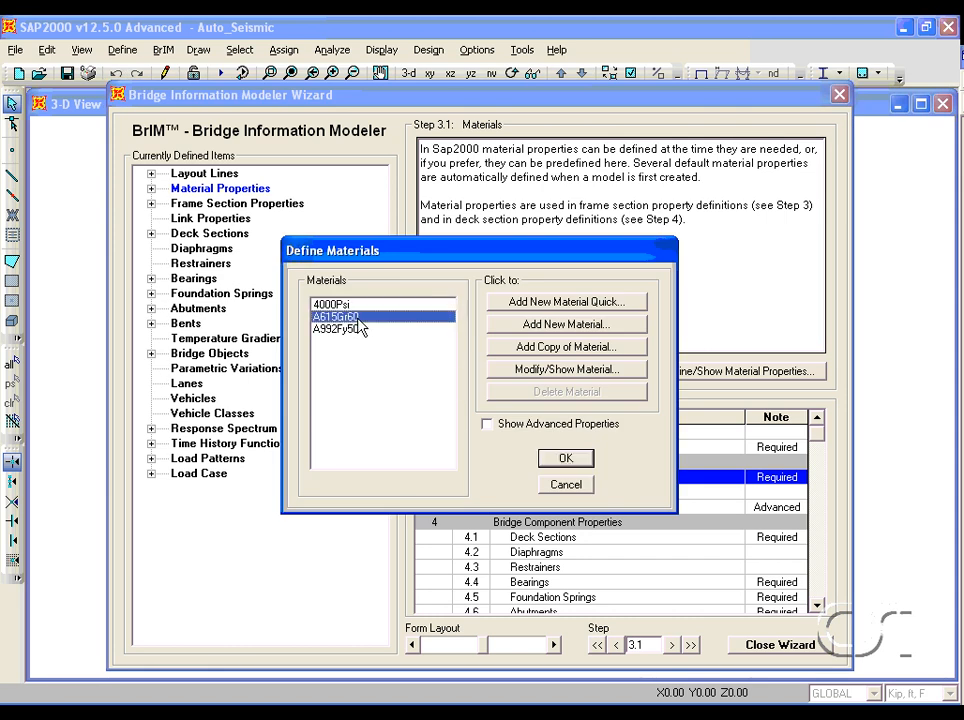
{"action": "left_click", "coordinate": [487, 424]}
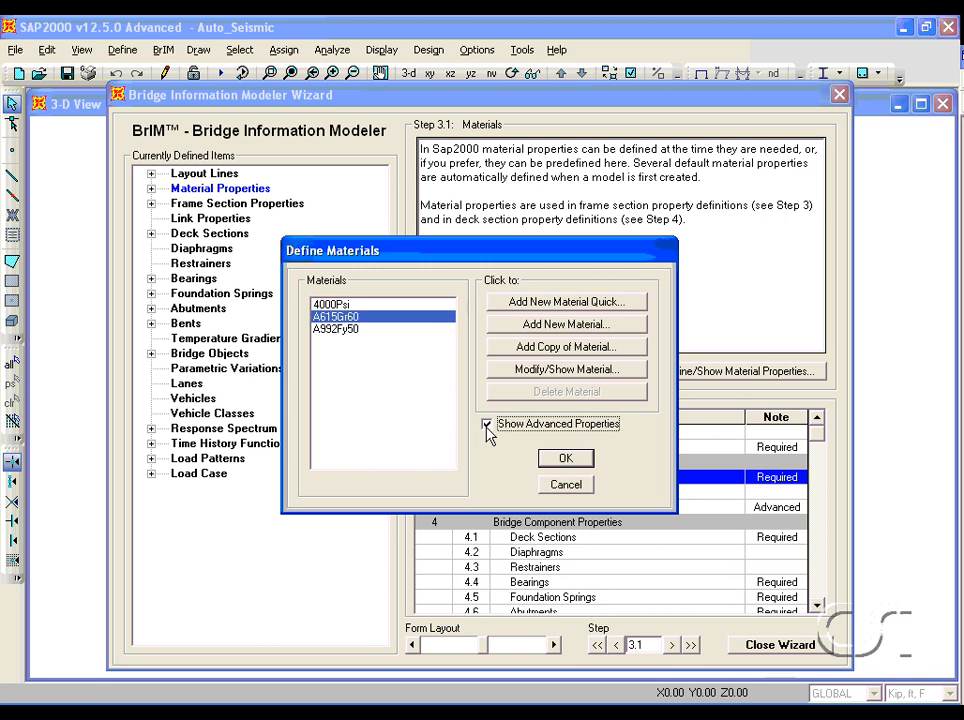
- Examine the property data of the 4000Psi concrete and display the stress-strain plot from its nonlinear material data
{"action": "left_click", "coordinate": [343, 305]}
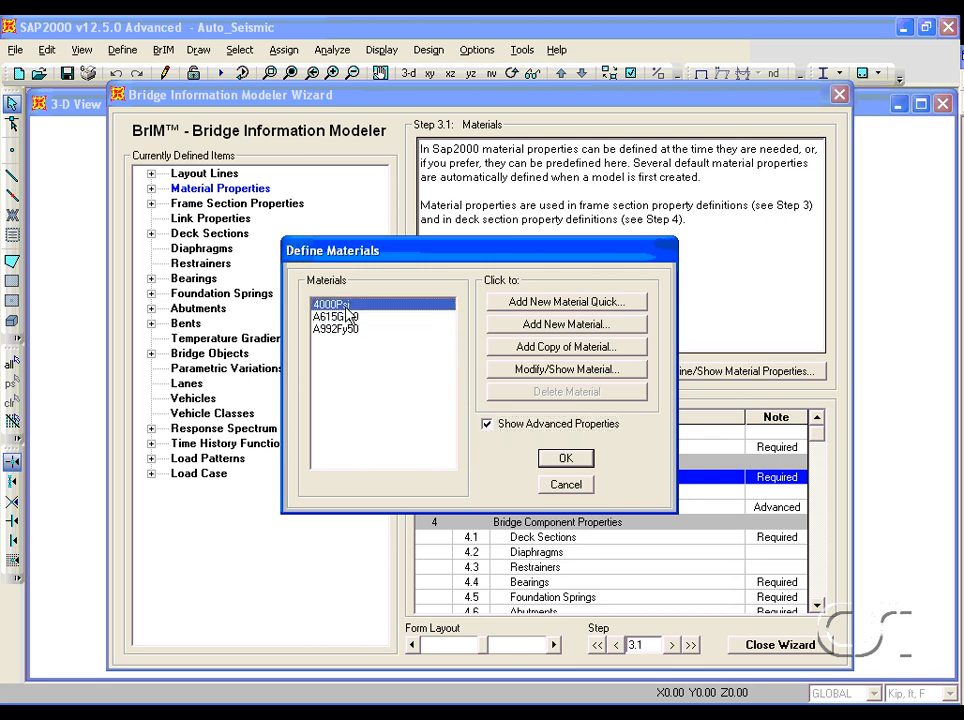
{"action": "left_click", "coordinate": [566, 369]}
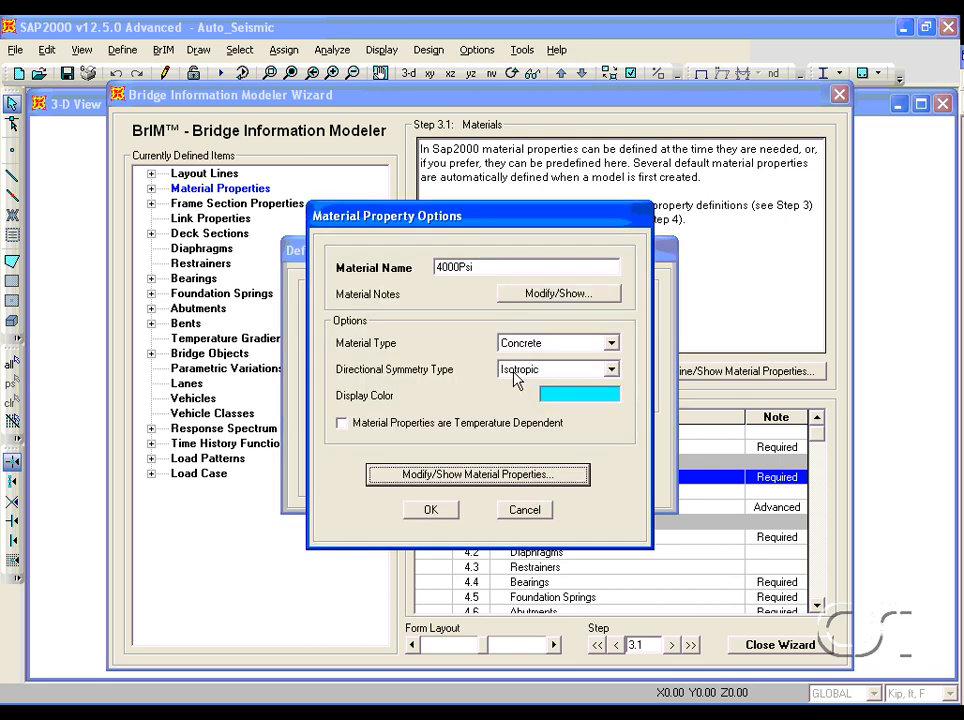
{"action": "left_click", "coordinate": [478, 473]}
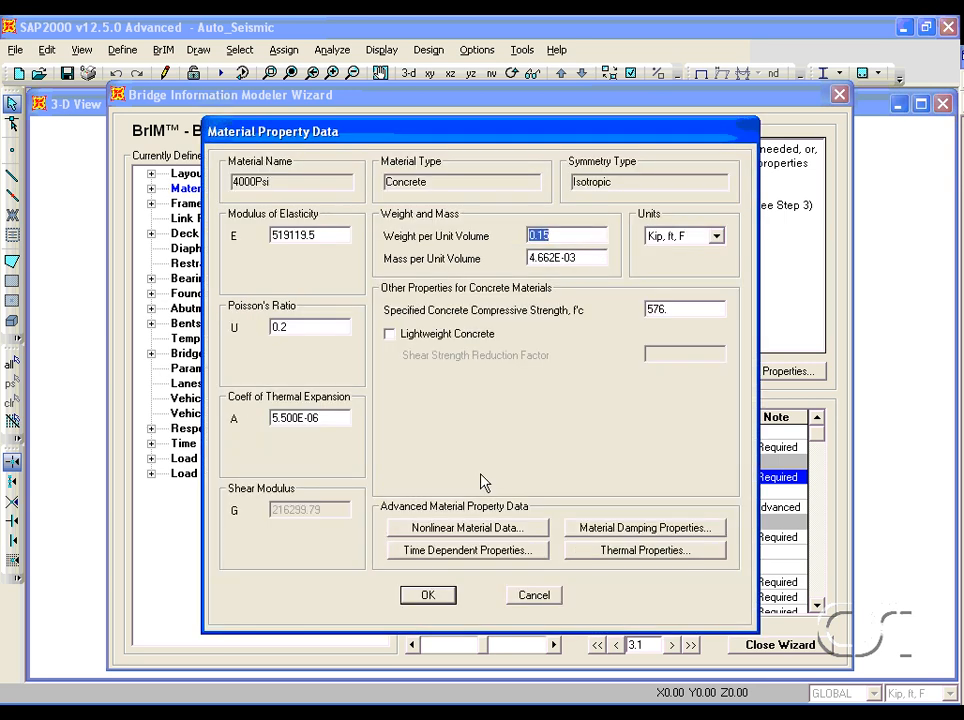
{"action": "left_click", "coordinate": [455, 530]}
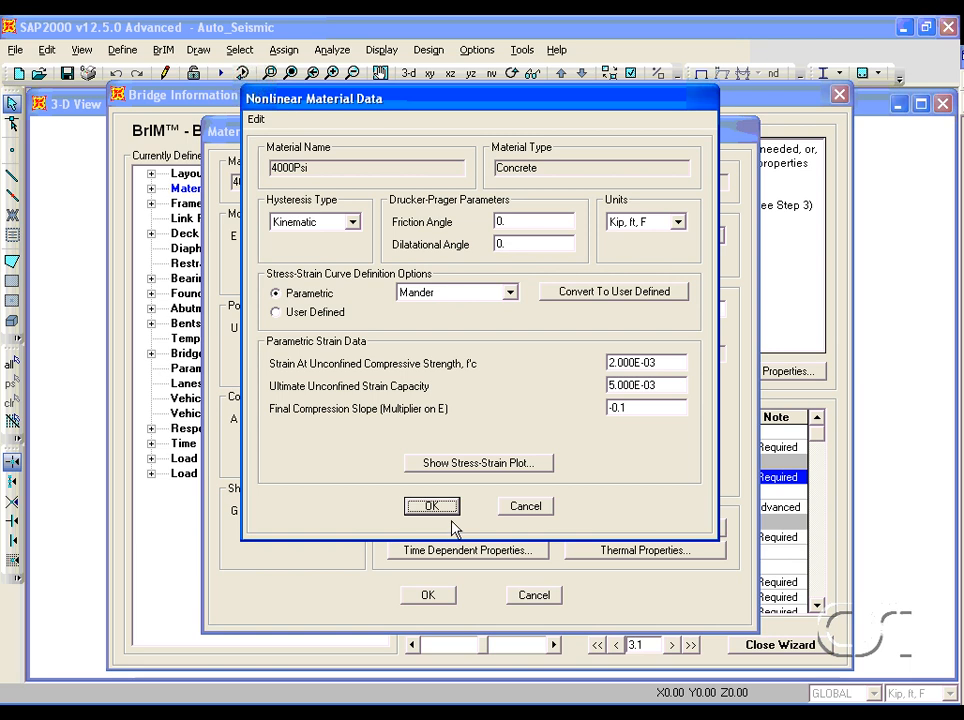
{"action": "left_click", "coordinate": [493, 464]}
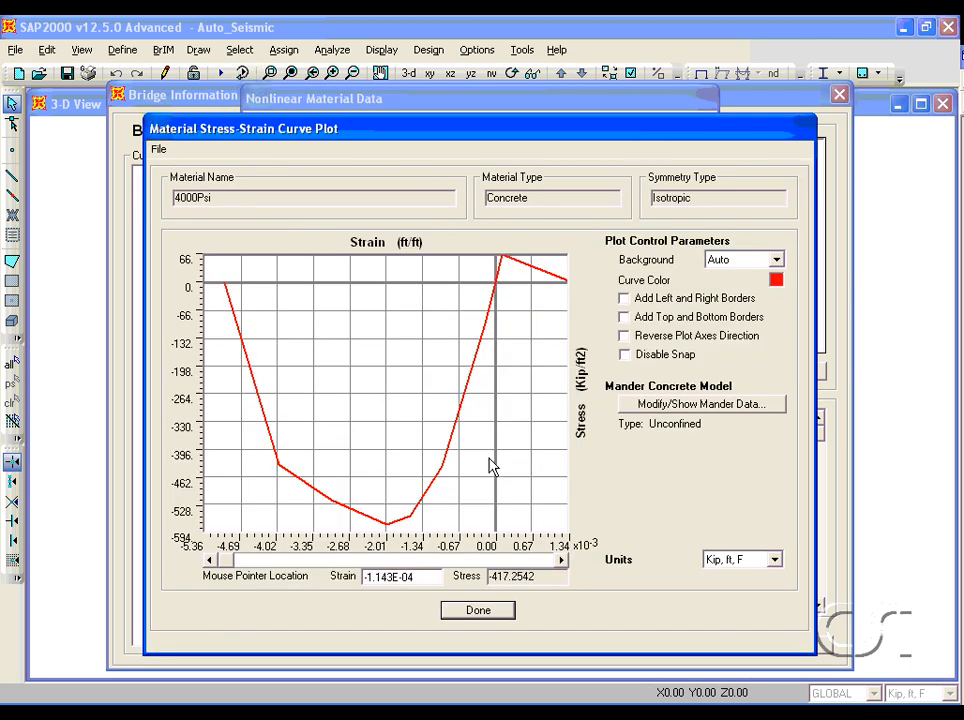
- Add left, right, top and bottom borders to the stress-strain plot, reverse its axes, and accept the 4000Psi material
{"action": "left_click", "coordinate": [624, 299]}
{"action": "left_click", "coordinate": [624, 318]}
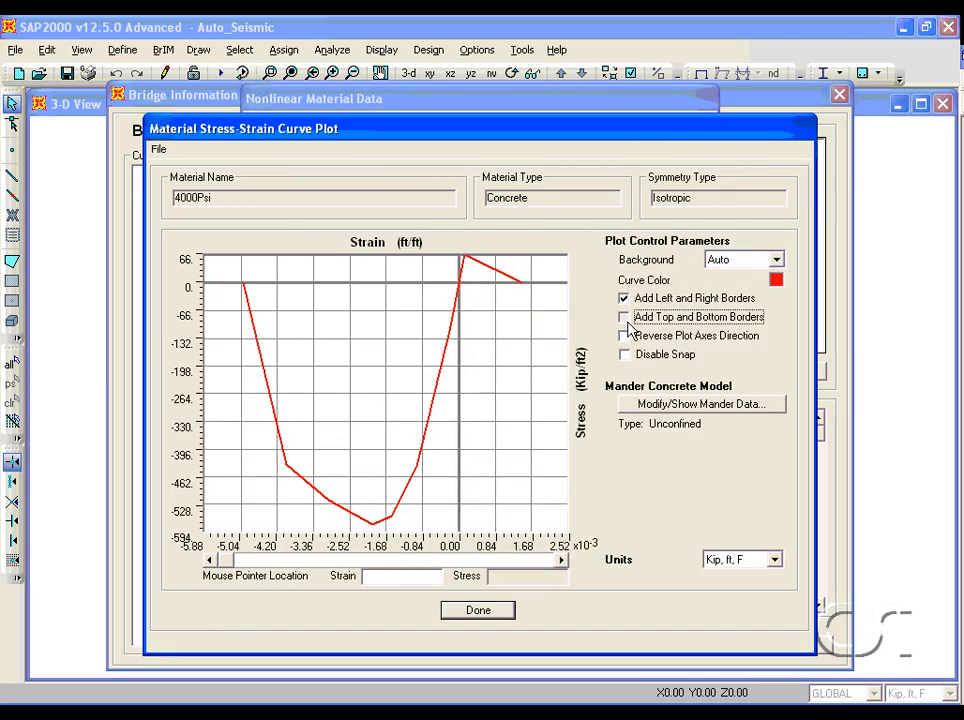
{"action": "left_click", "coordinate": [625, 337]}
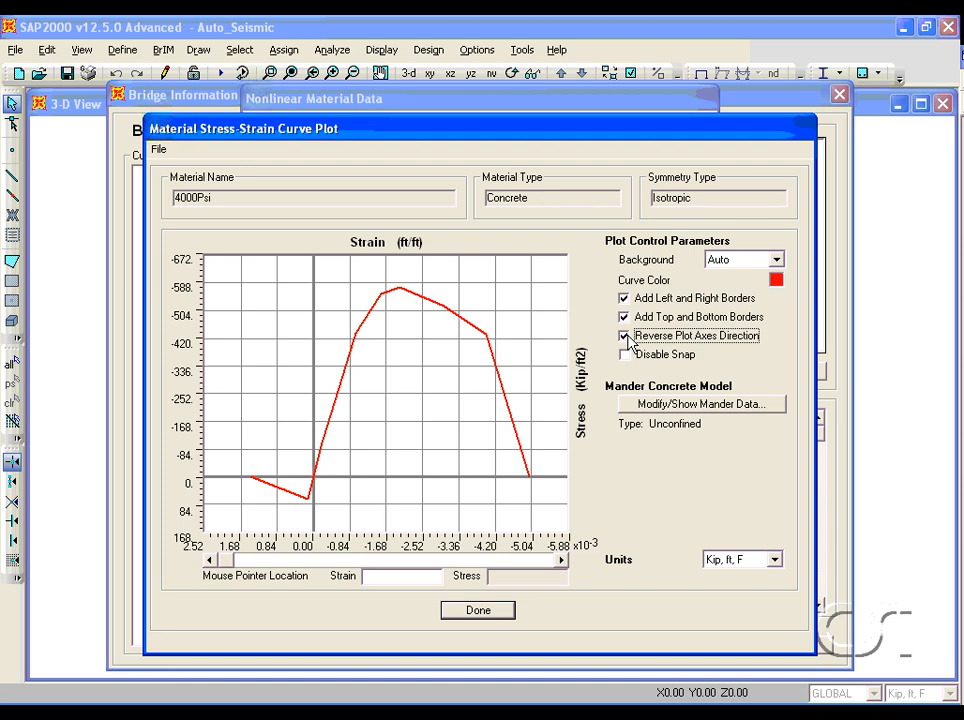
{"action": "left_click", "coordinate": [477, 610]}
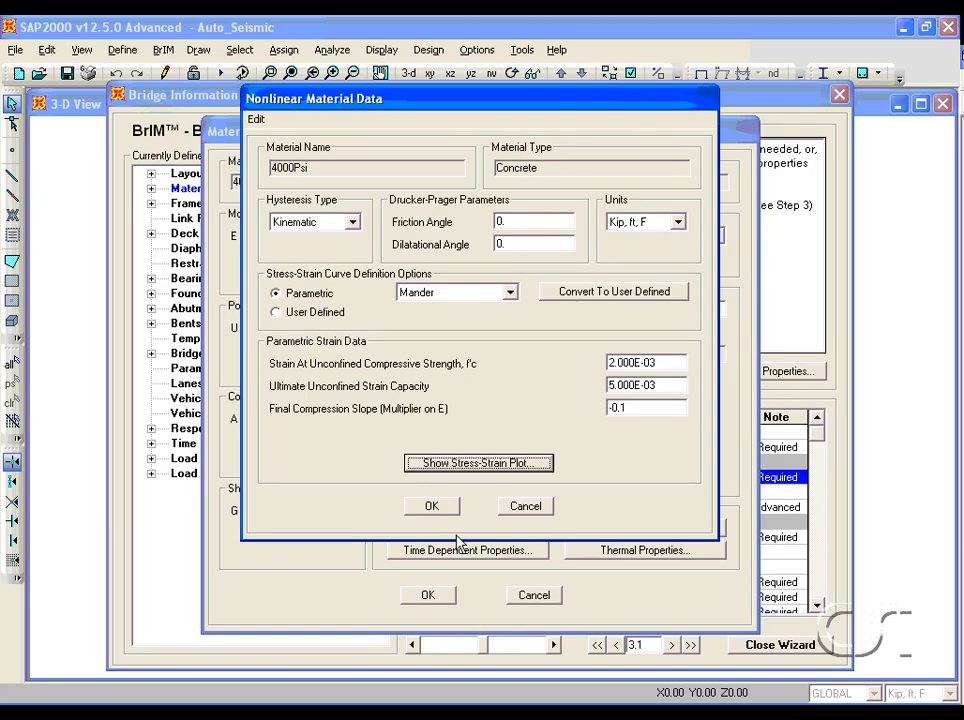
{"action": "left_click", "coordinate": [443, 507]}
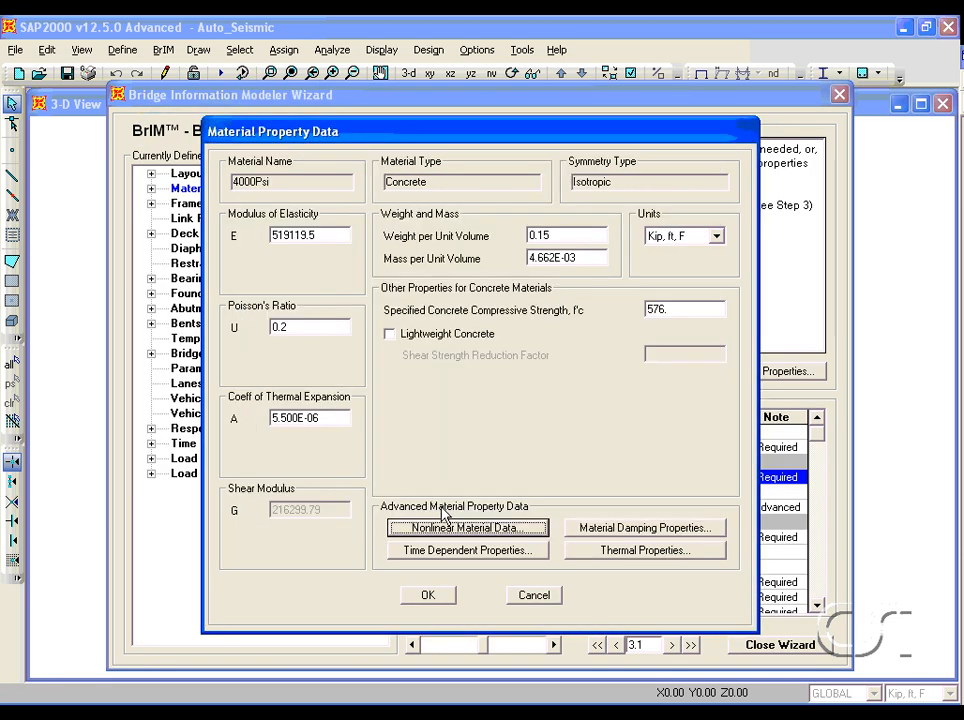
{"action": "left_click", "coordinate": [426, 597]}
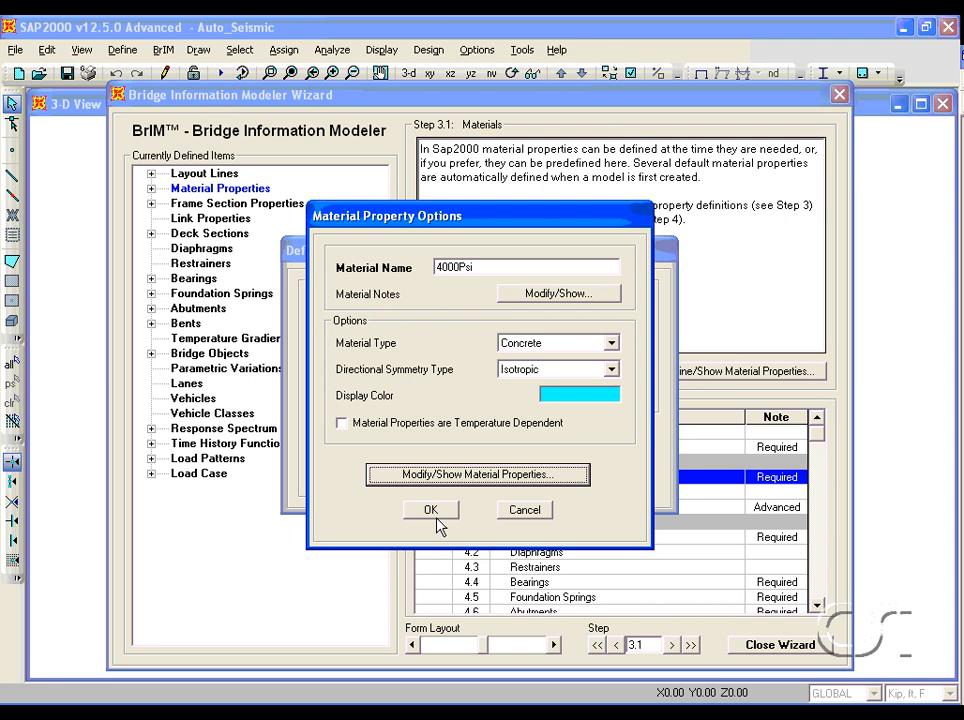
{"action": "left_click", "coordinate": [435, 512]}
- Review the A615Gr60 rebar's property data, nonlinear data and stress-strain plot, and accept the material definitions
{"action": "left_click", "coordinate": [352, 318]}
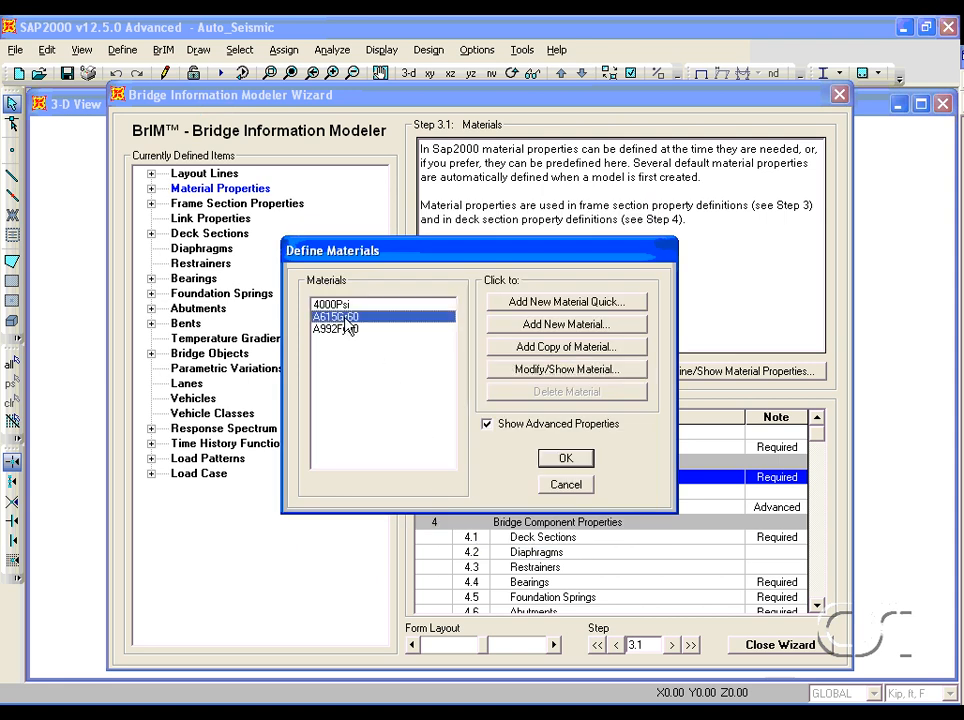
{"action": "left_click", "coordinate": [521, 370]}
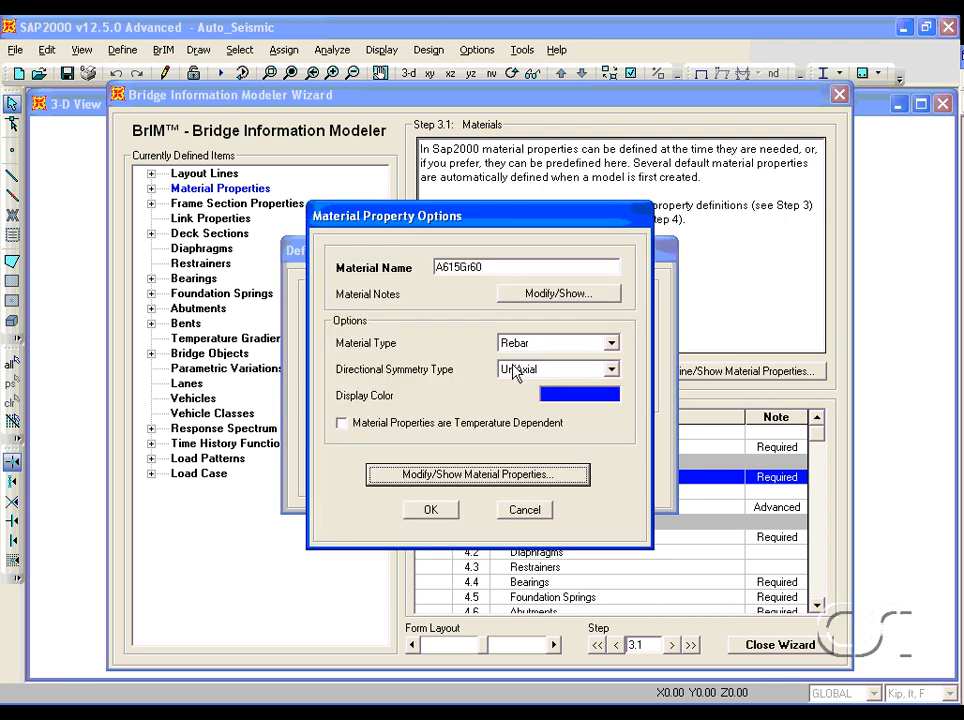
{"action": "left_click", "coordinate": [485, 475]}
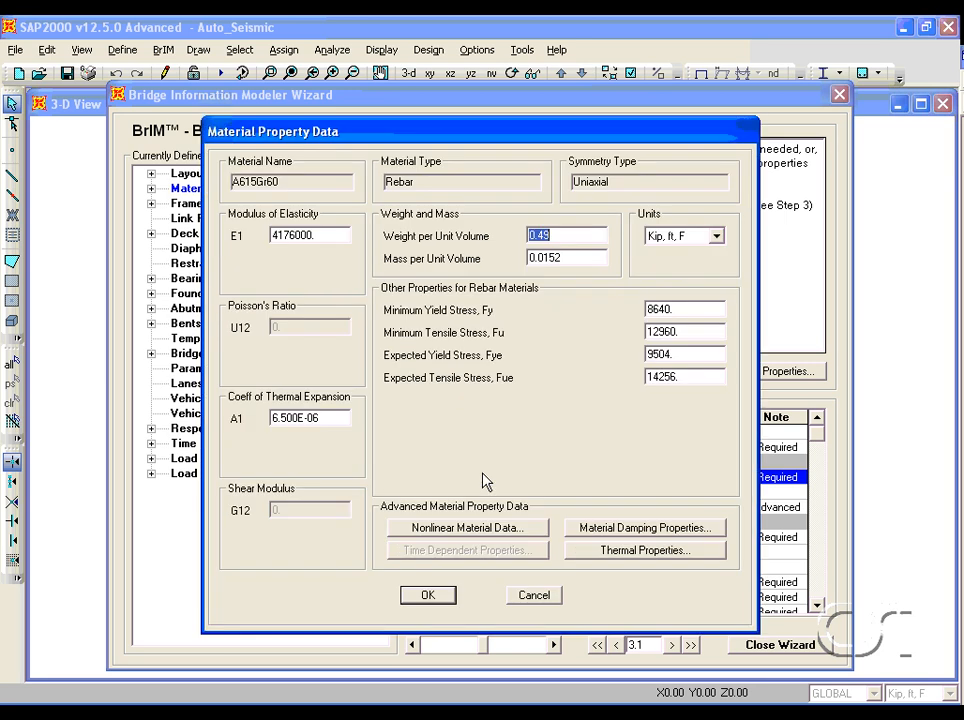
{"action": "left_click", "coordinate": [467, 527]}
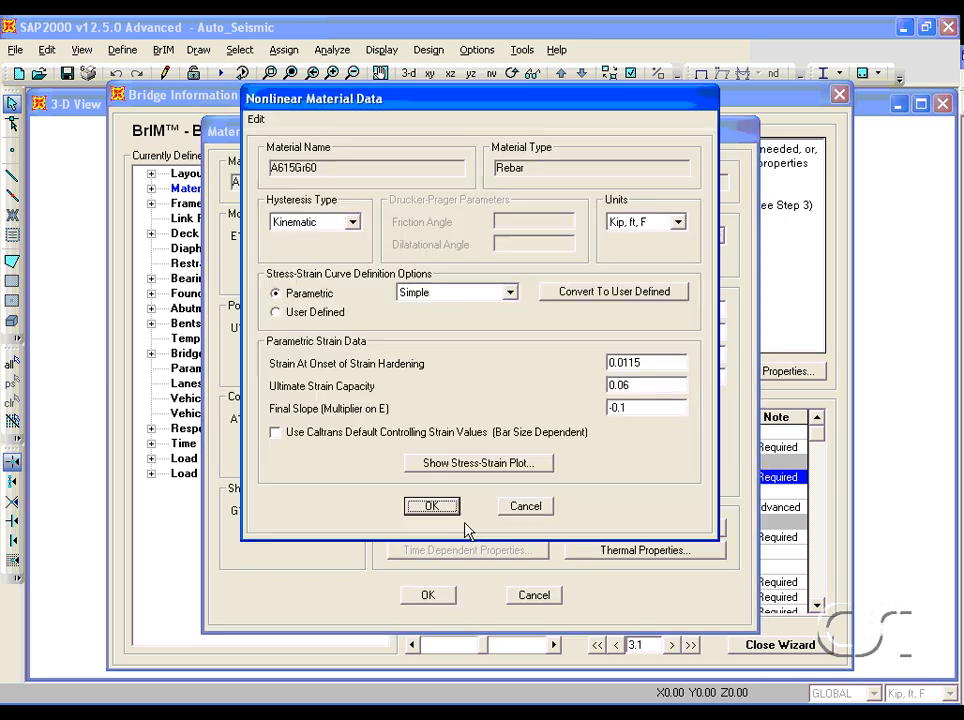
{"action": "left_click", "coordinate": [505, 462]}
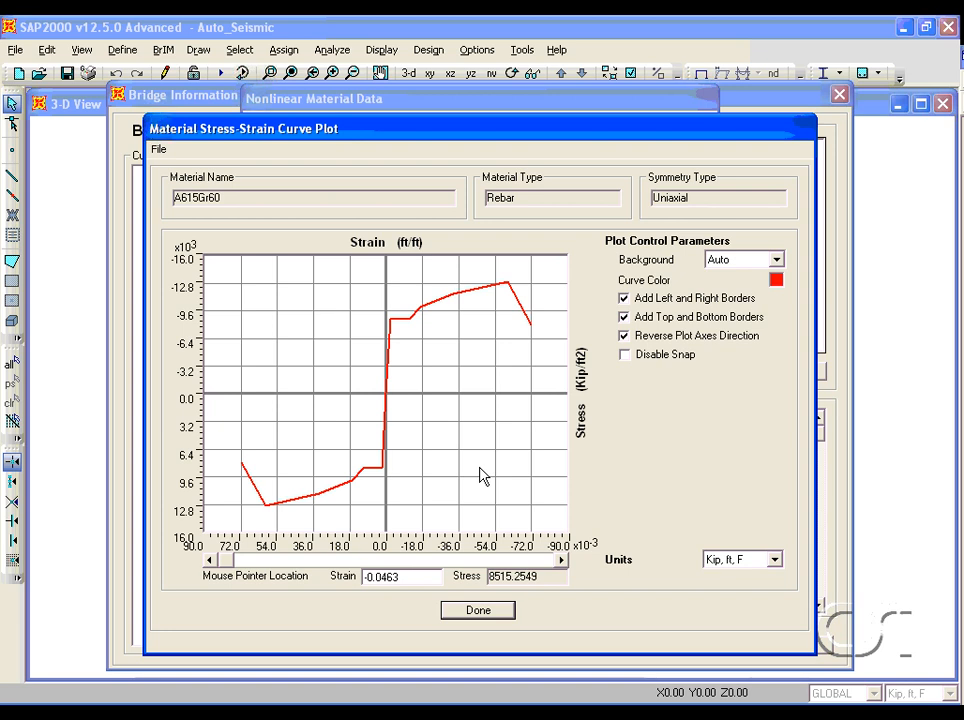
{"action": "left_click", "coordinate": [474, 611]}
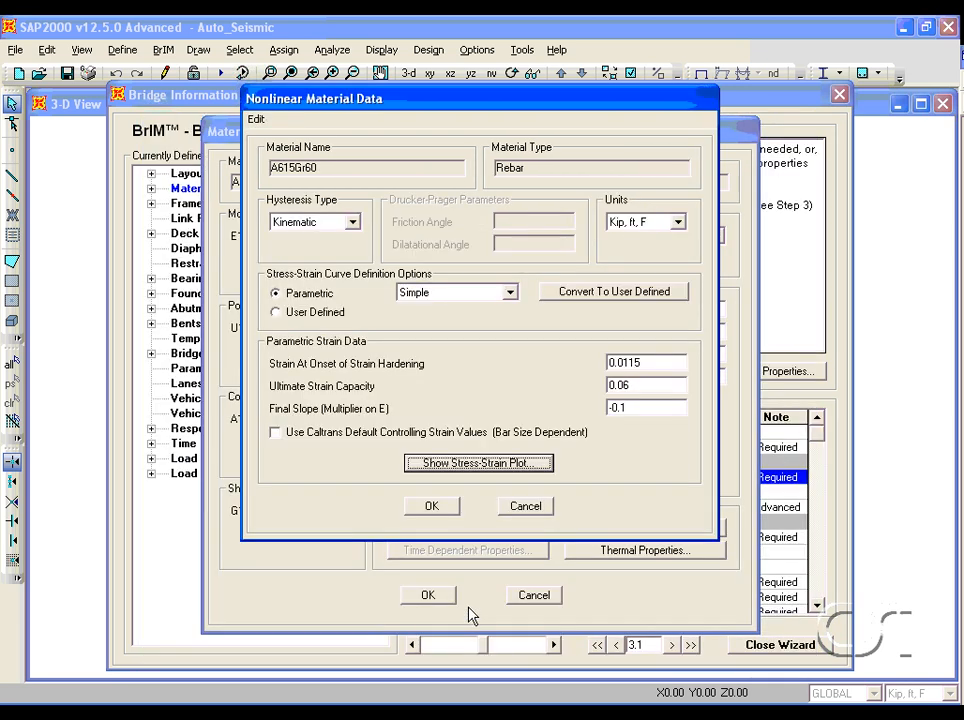
{"action": "left_click", "coordinate": [446, 507]}
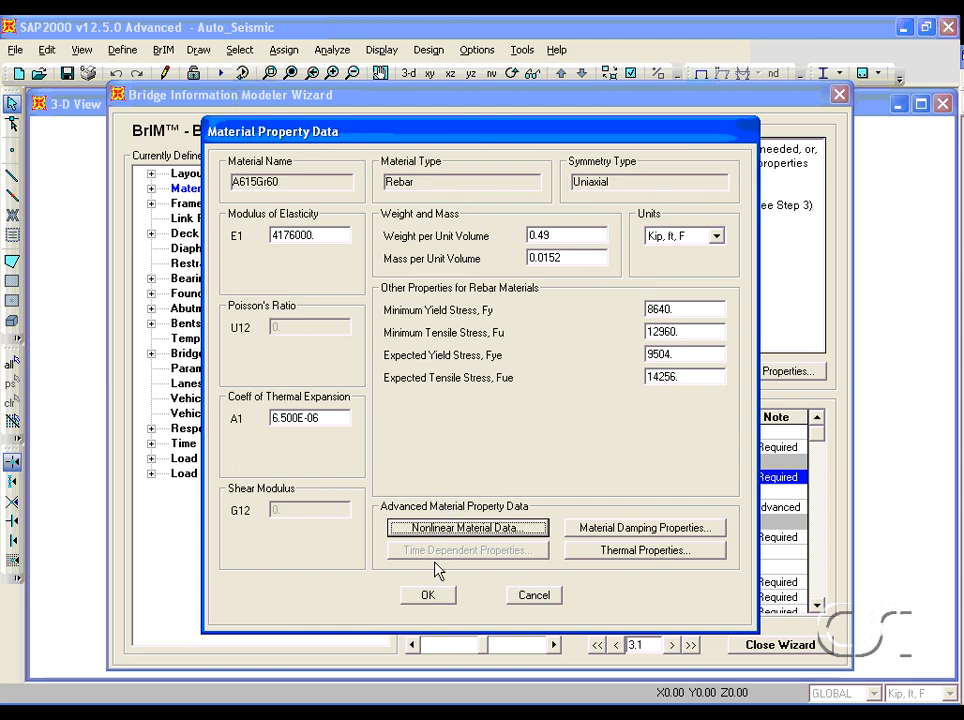
{"action": "left_click", "coordinate": [430, 595]}
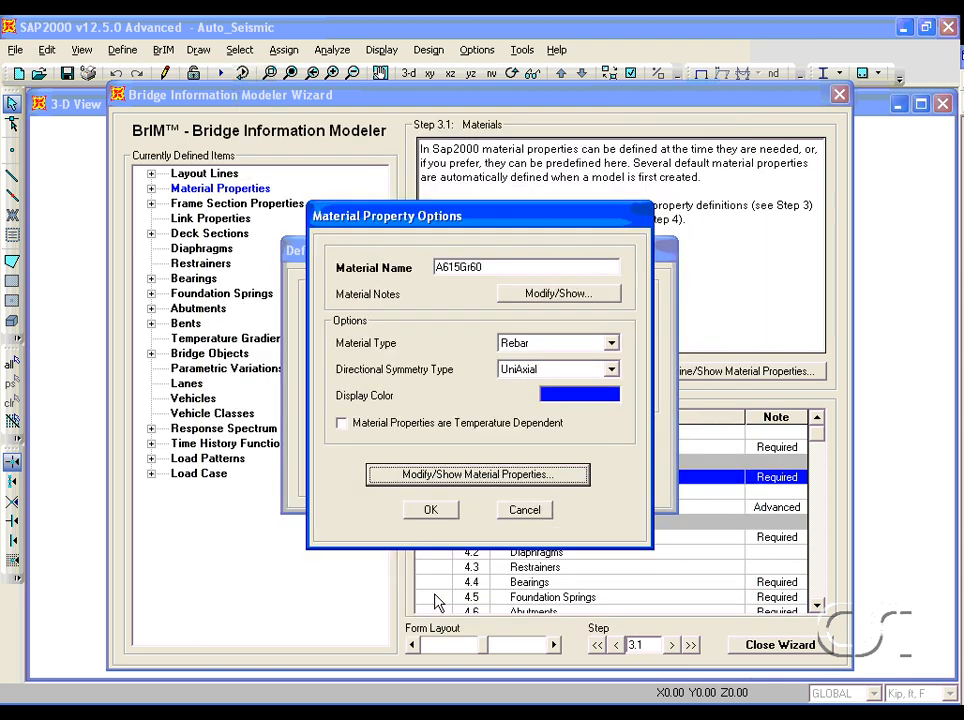
{"action": "left_click", "coordinate": [432, 511]}
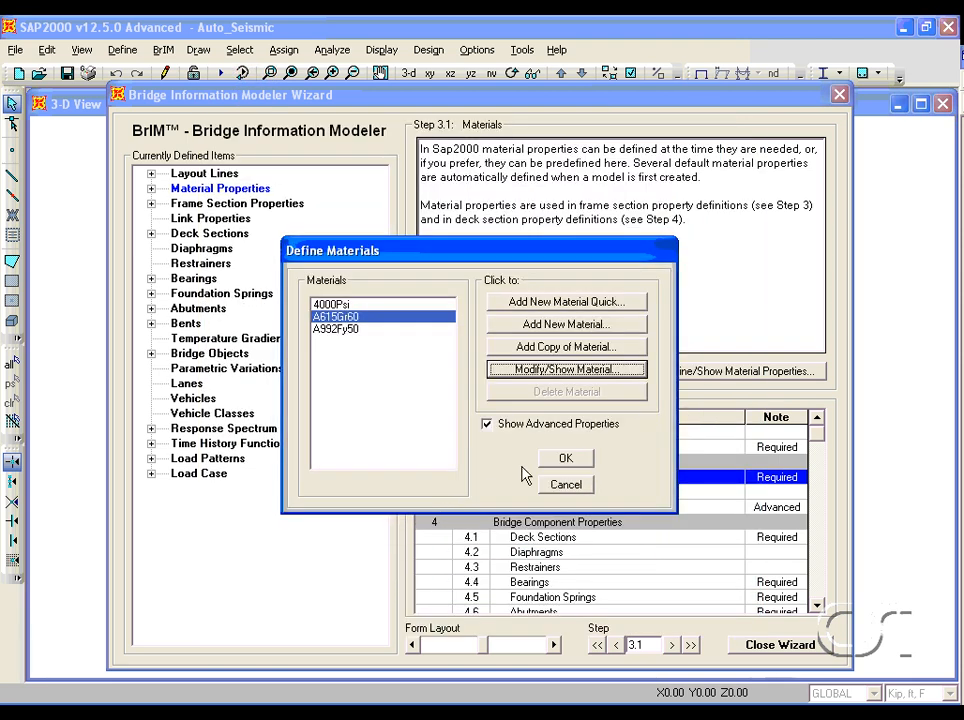
{"action": "left_click", "coordinate": [563, 458]}
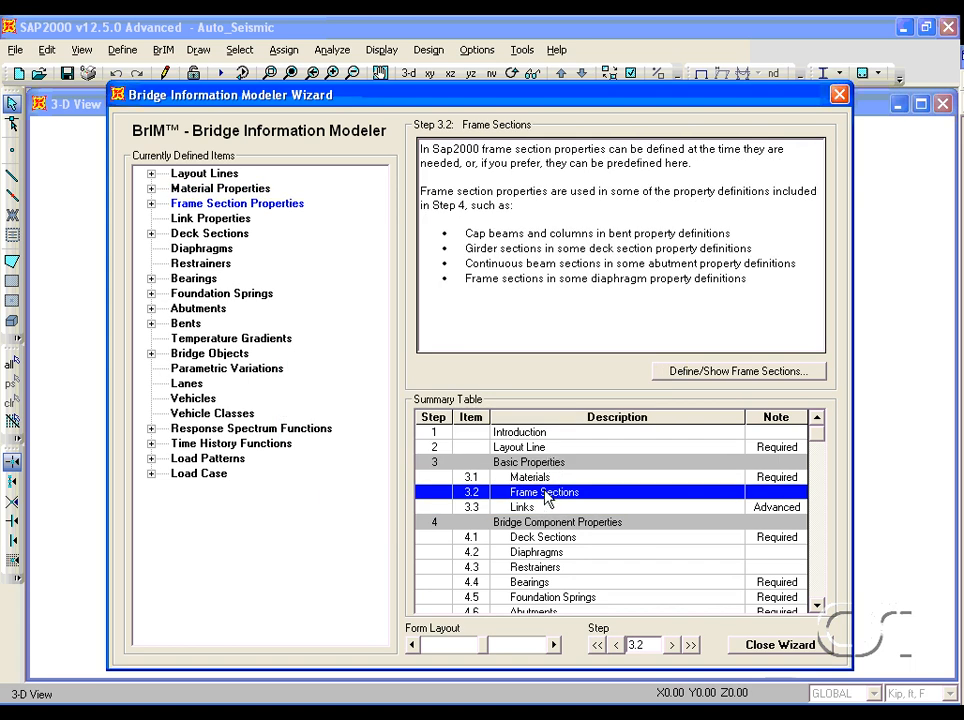
- Open the wizard's frame section definitions and review the material and dimensions of the Cap_Beam rectangular section
{"action": "double_click", "coordinate": [546, 494]}
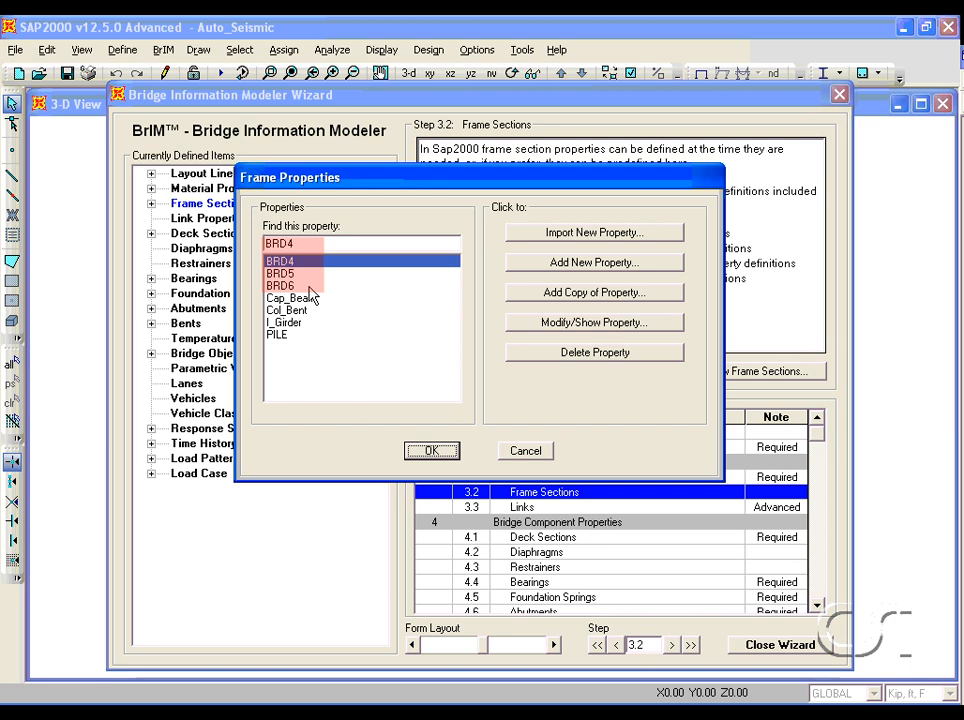
{"action": "left_click", "coordinate": [309, 300]}
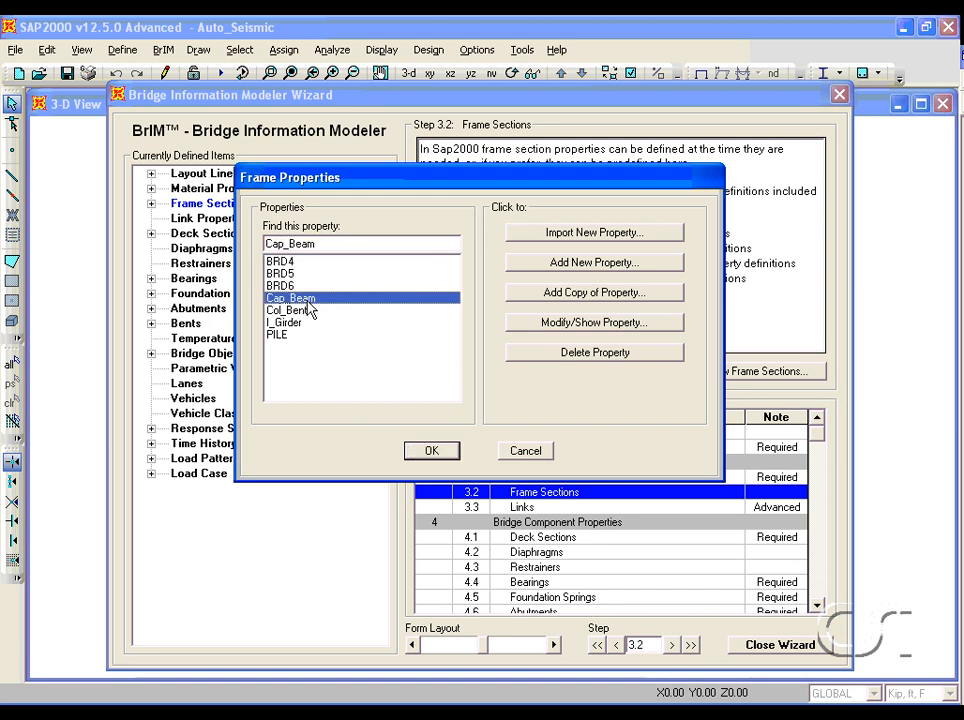
{"action": "left_click", "coordinate": [514, 324]}
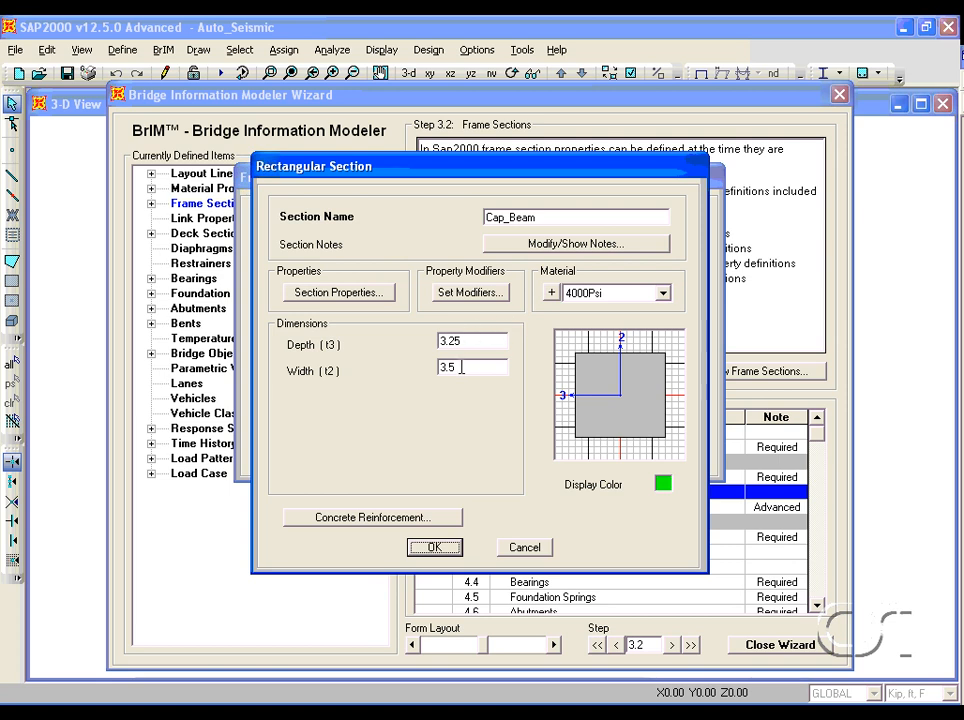
{"action": "left_click", "coordinate": [432, 547]}
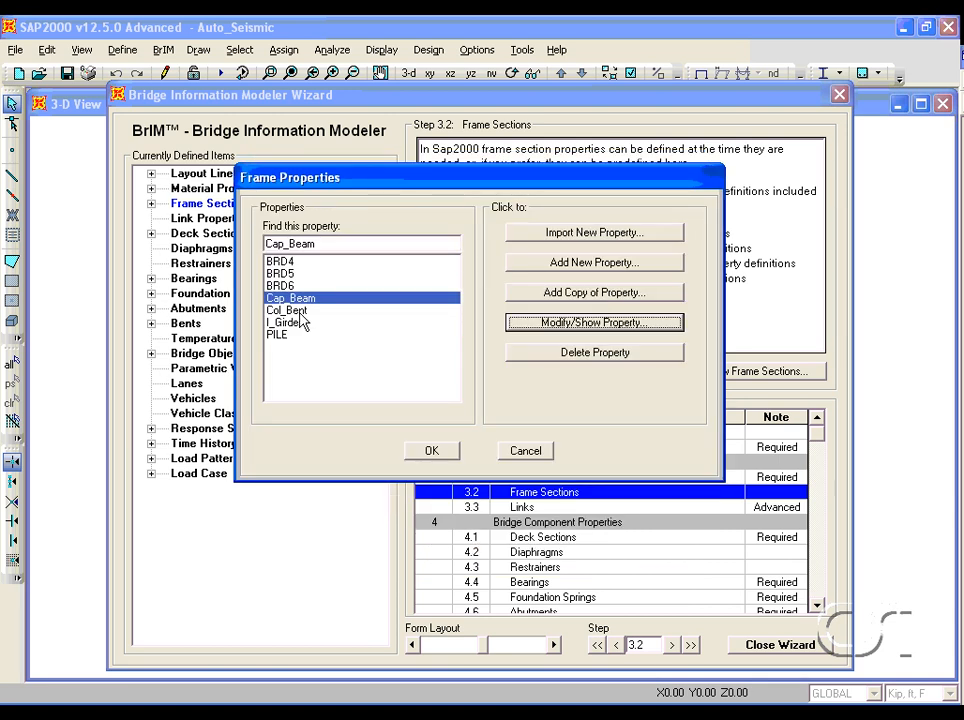
- Review the Col_Bent section in Section Designer, including the Caltrans geometry, cover and reinforcement data, and accept it
{"action": "left_click", "coordinate": [300, 314]}
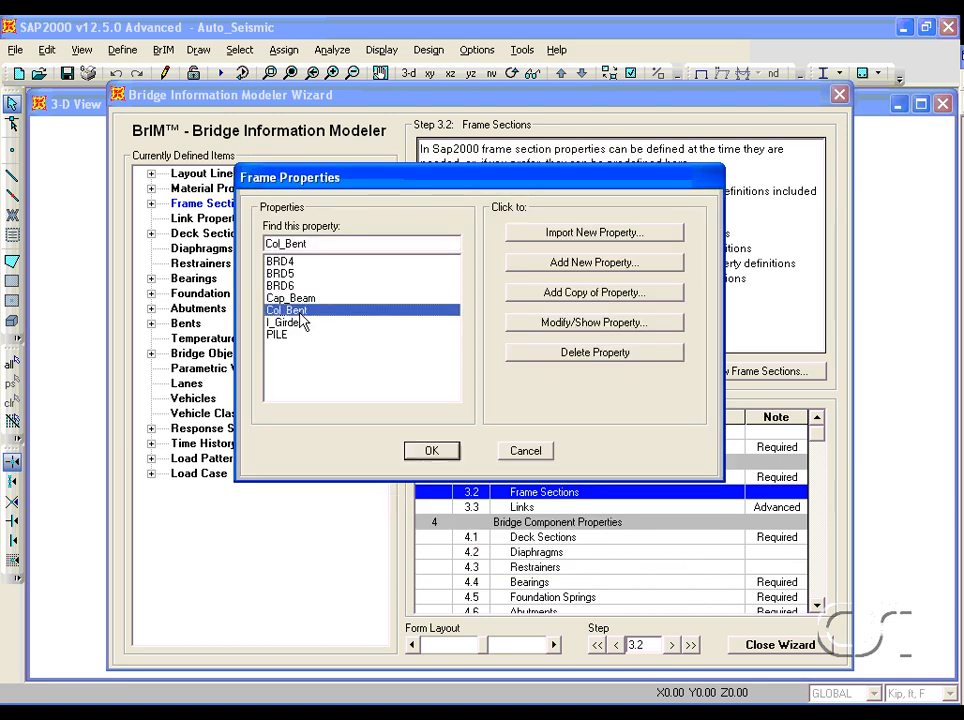
{"action": "left_click", "coordinate": [523, 325]}
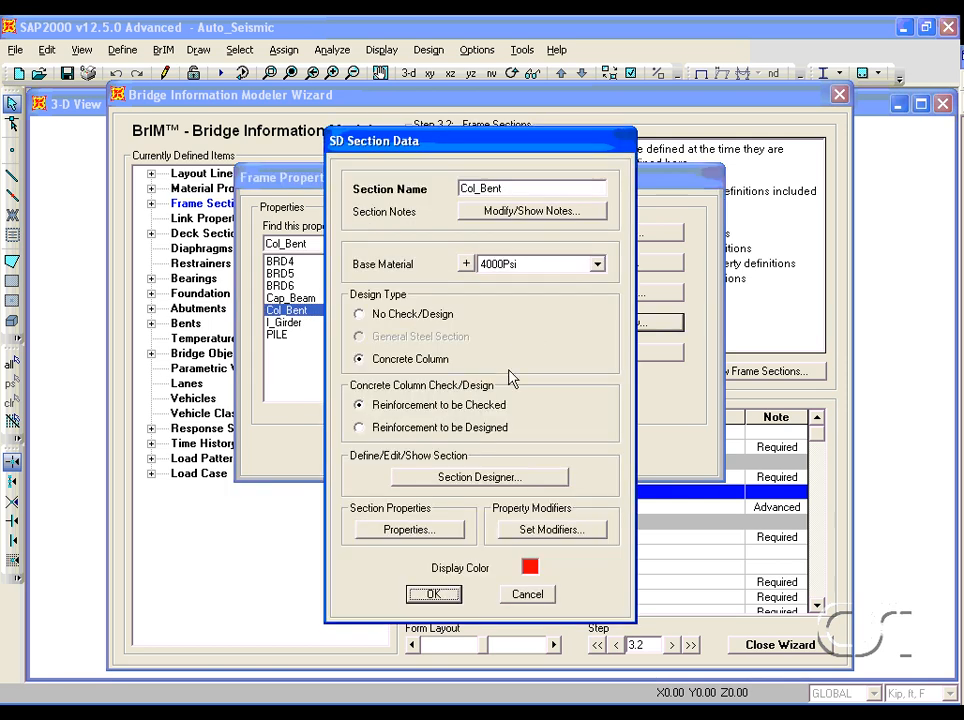
{"action": "left_click", "coordinate": [472, 478]}
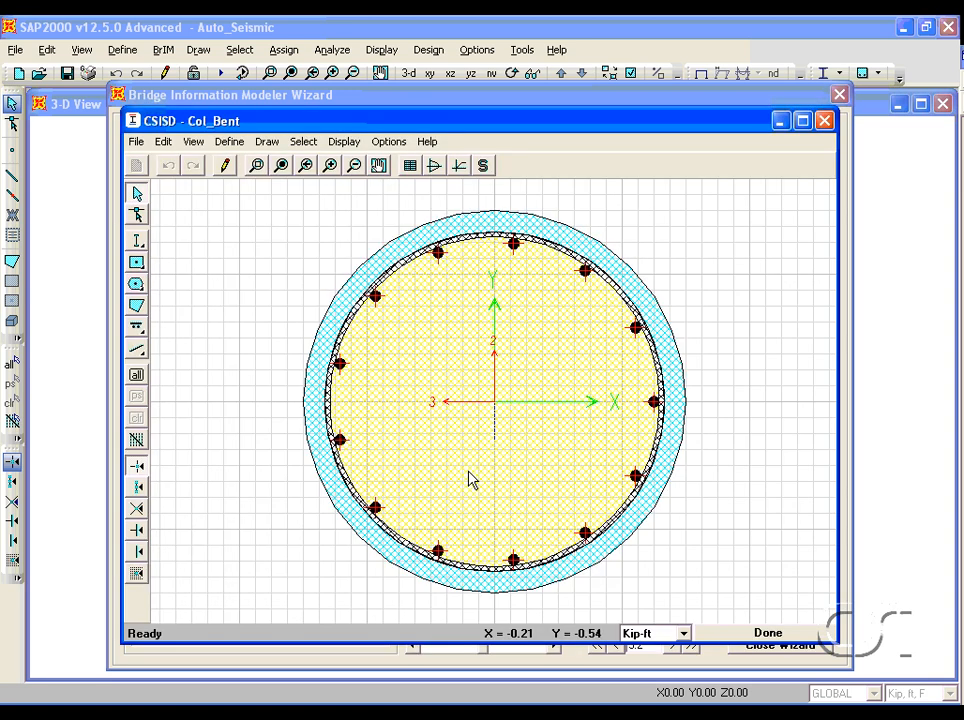
{"action": "right_click", "coordinate": [417, 341]}
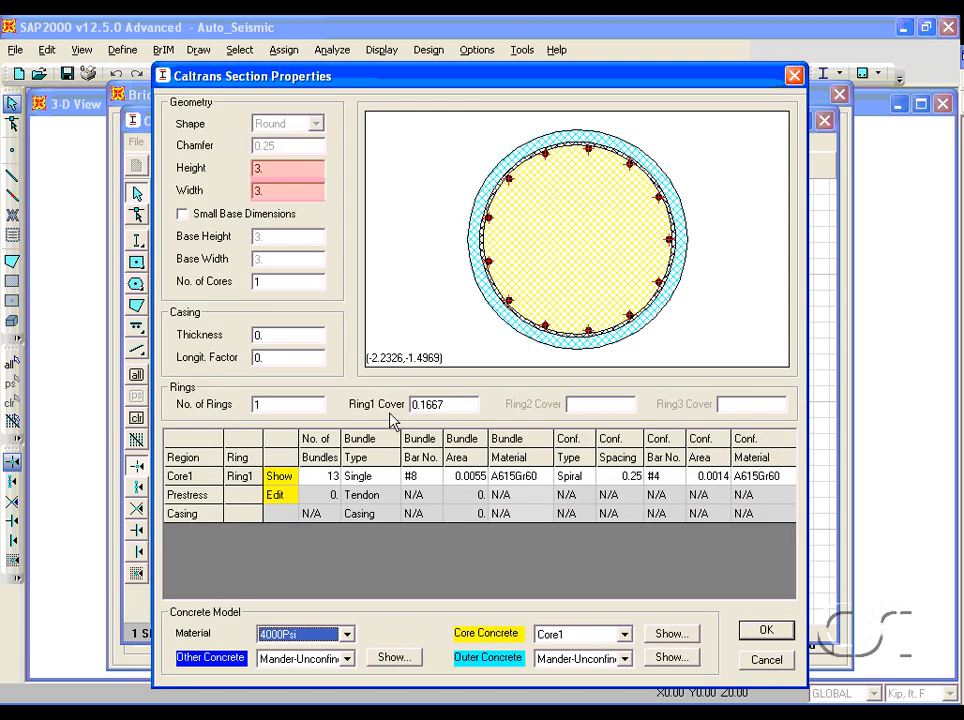
{"action": "left_click", "coordinate": [421, 482]}
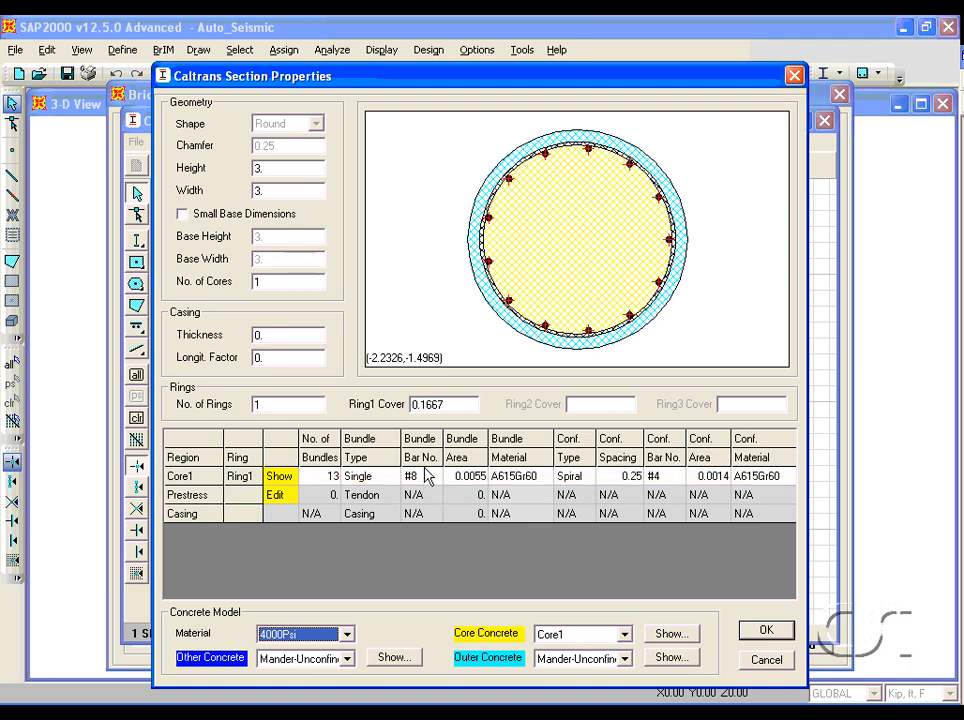
{"action": "left_click", "coordinate": [753, 633]}
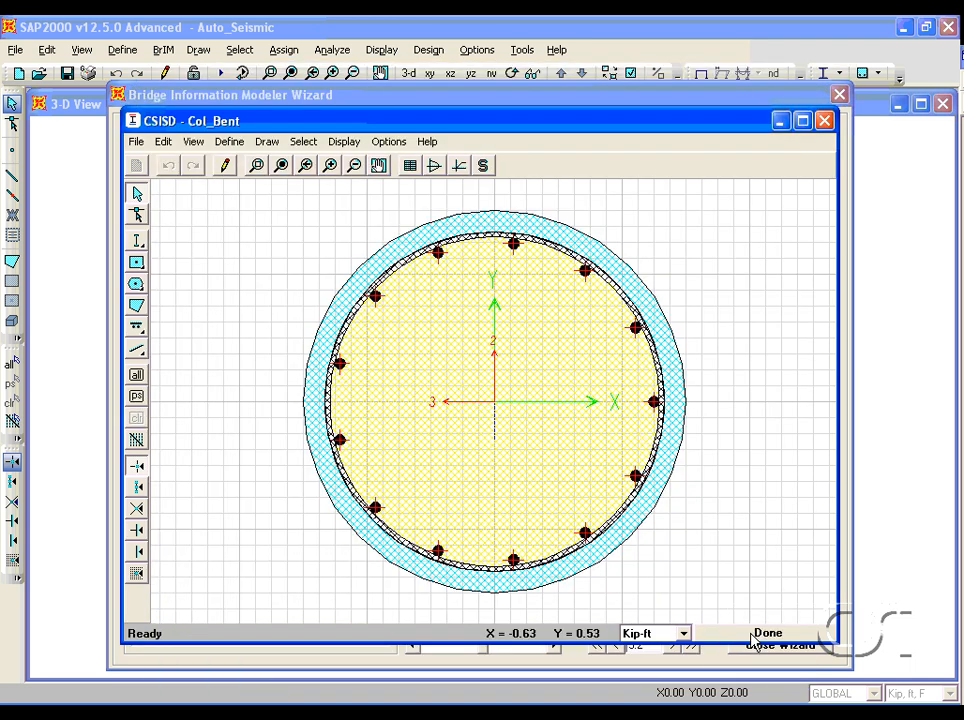
{"action": "left_click", "coordinate": [757, 632]}
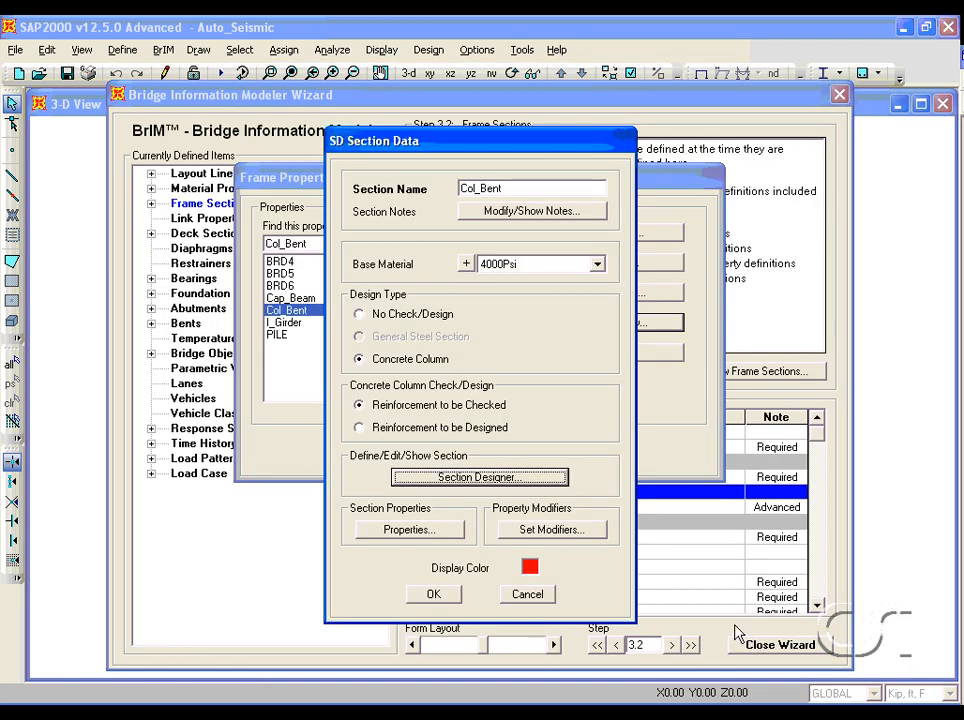
{"action": "left_click", "coordinate": [432, 598]}
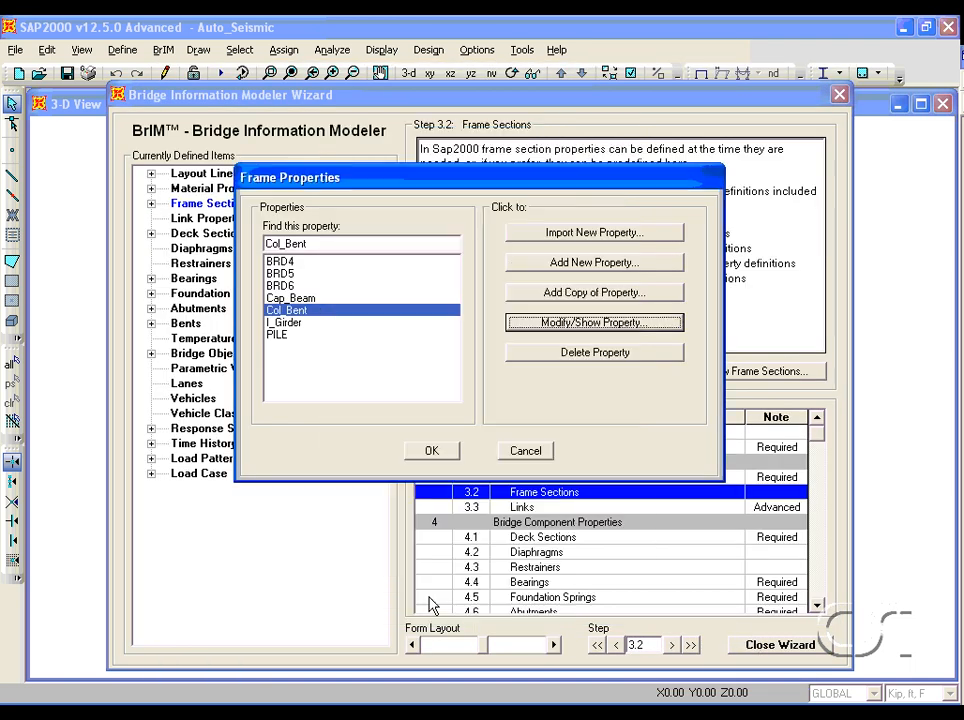
- Review the section dimensions and material of the I_Girder precast concrete section and accept it
{"action": "left_click", "coordinate": [314, 323]}
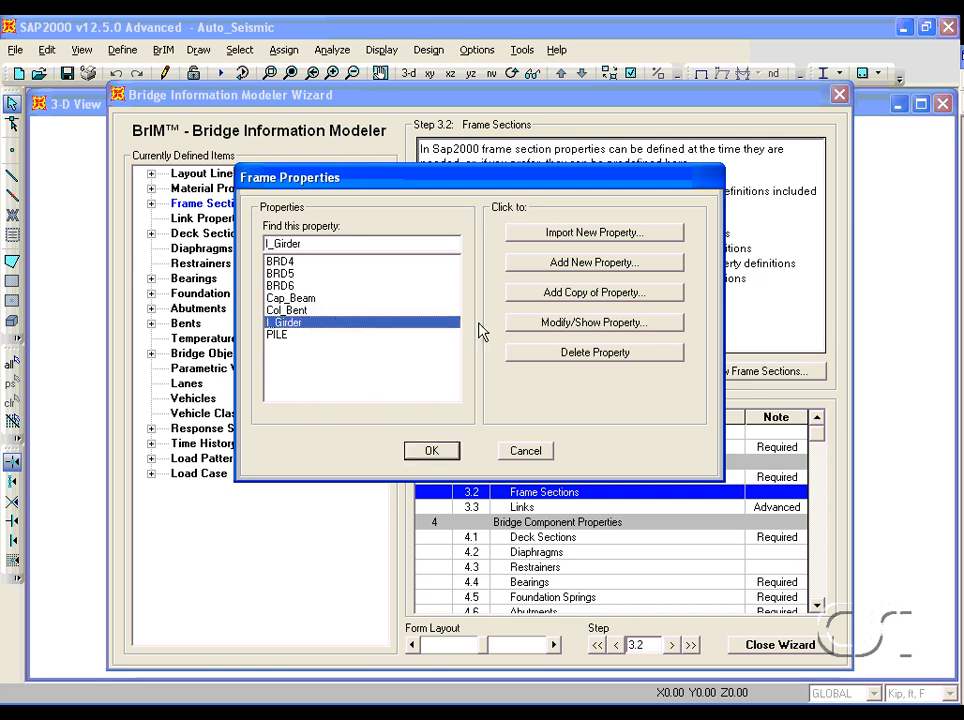
{"action": "left_click", "coordinate": [546, 323]}
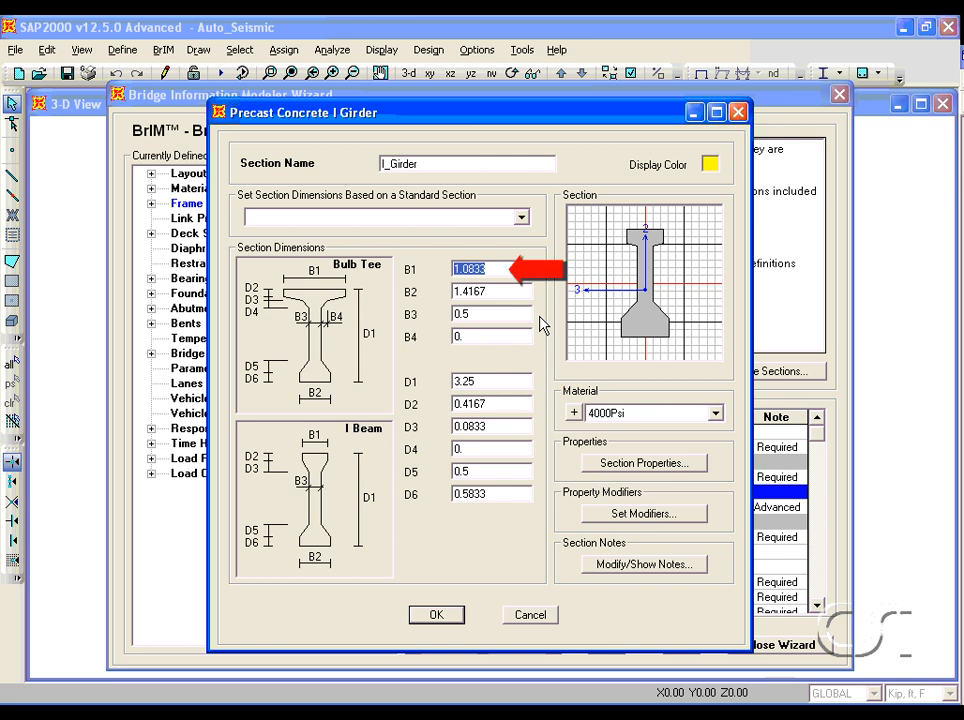
{"action": "left_click", "coordinate": [437, 615]}
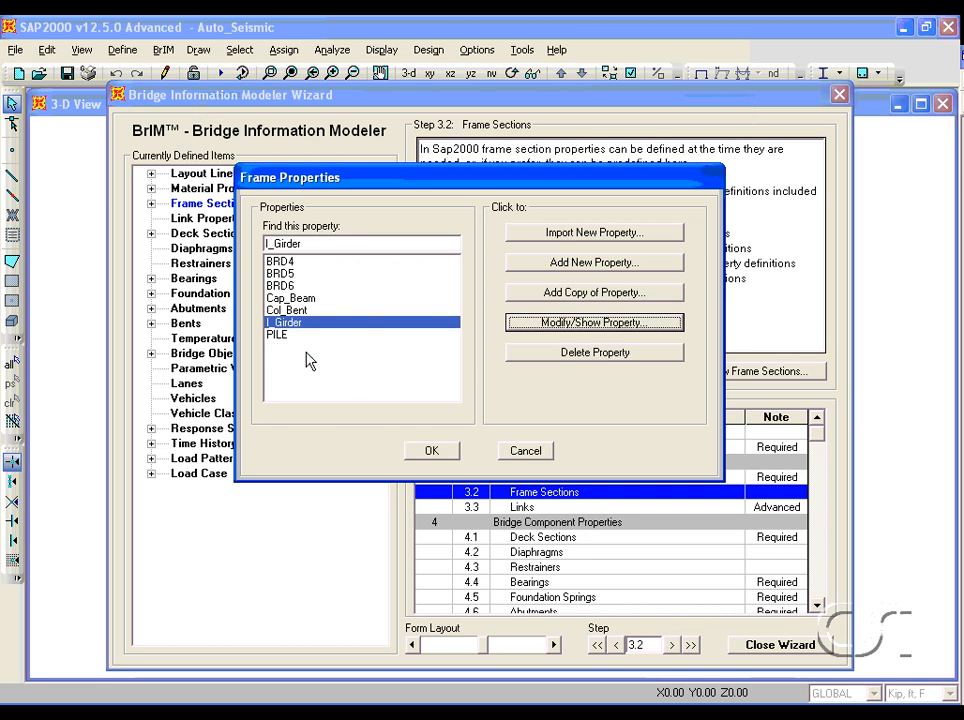
- Review the PILE circular section's diameter and stiffness modification factors, and accept the frame section definitions
{"action": "left_click", "coordinate": [284, 336]}
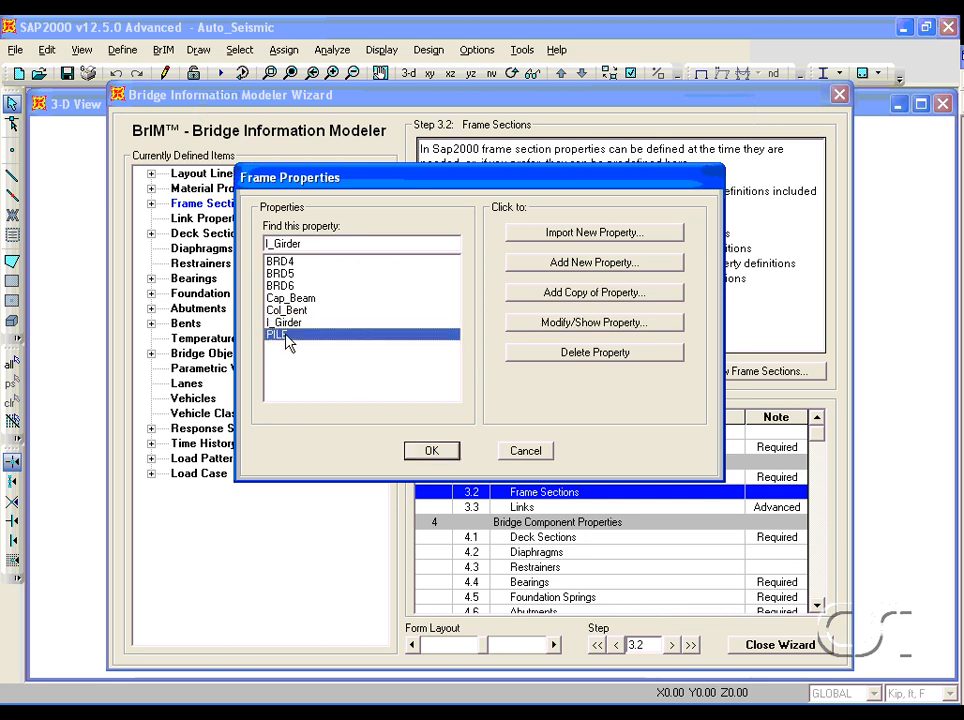
{"action": "left_click", "coordinate": [557, 327]}
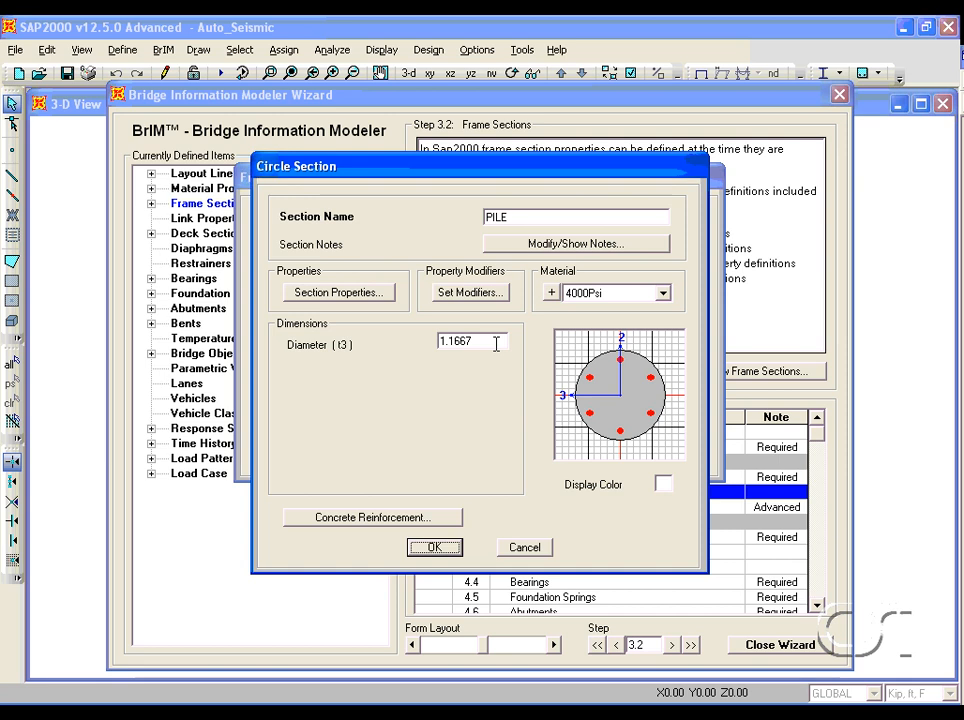
{"action": "left_click", "coordinate": [477, 294]}
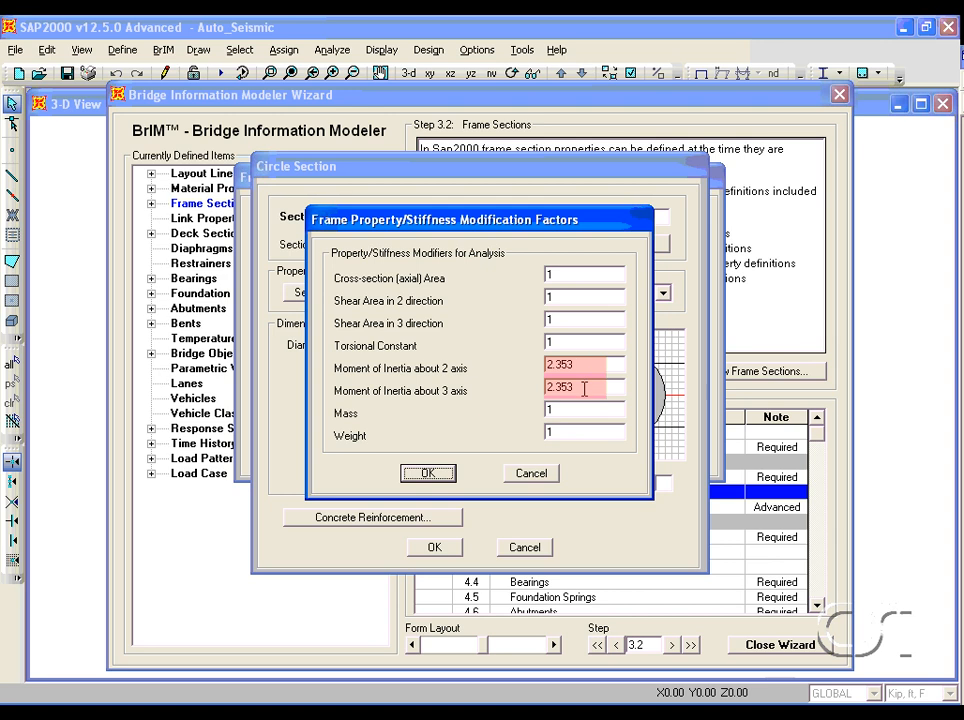
{"action": "left_click", "coordinate": [428, 473]}
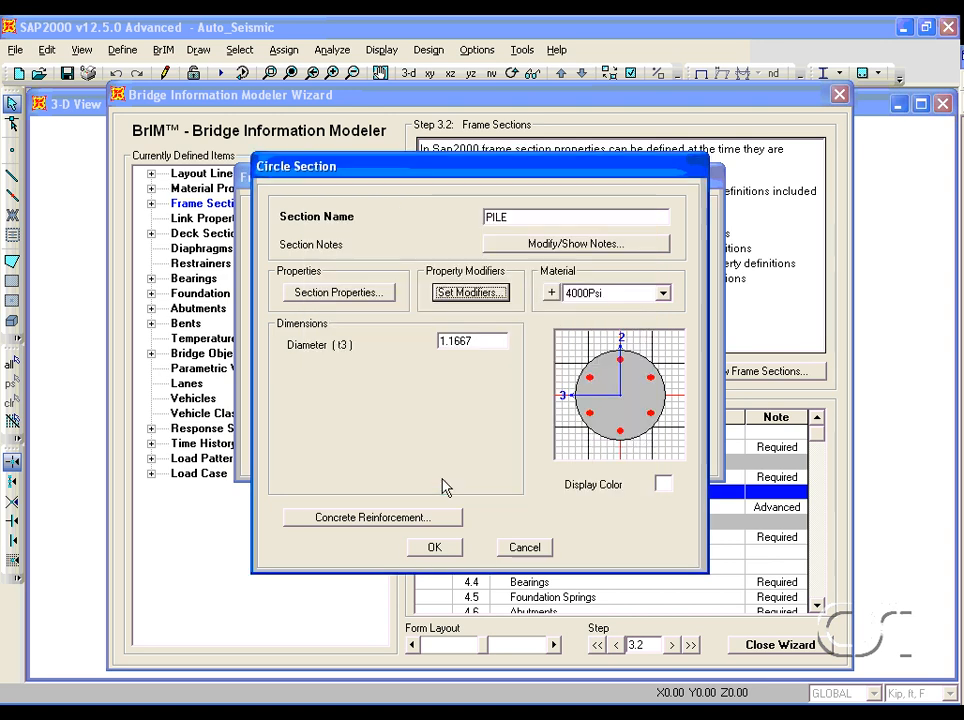
{"action": "left_click", "coordinate": [433, 548]}
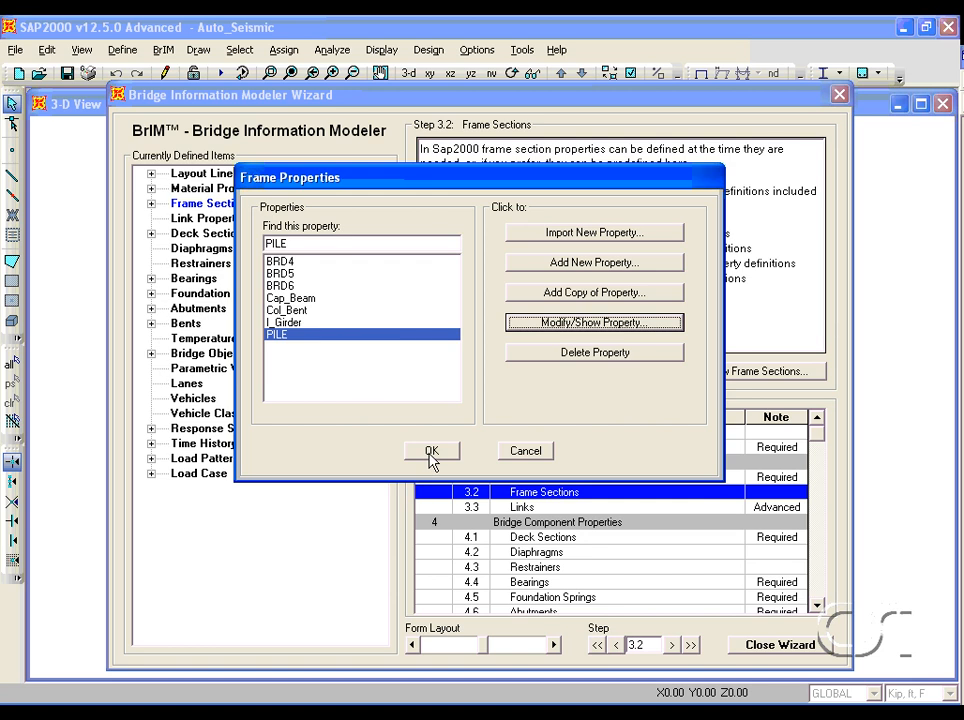
{"action": "left_click", "coordinate": [430, 453]}
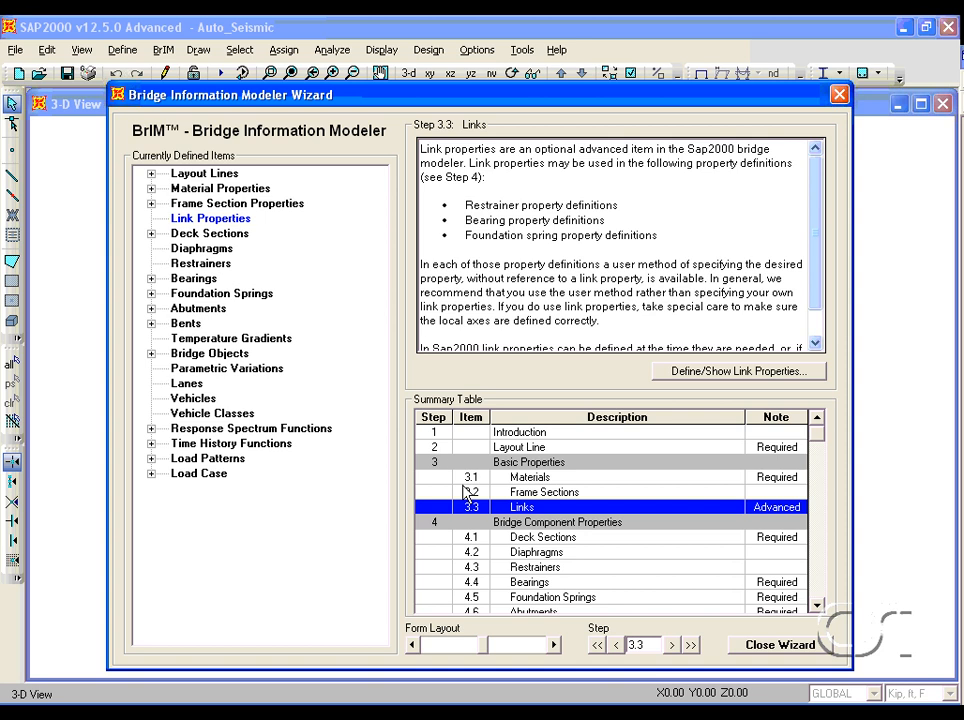
- Open the wizard's deck section definitions, review the BSEC1 precast concrete I girder section data, and accept them
{"action": "left_click", "coordinate": [546, 536]}
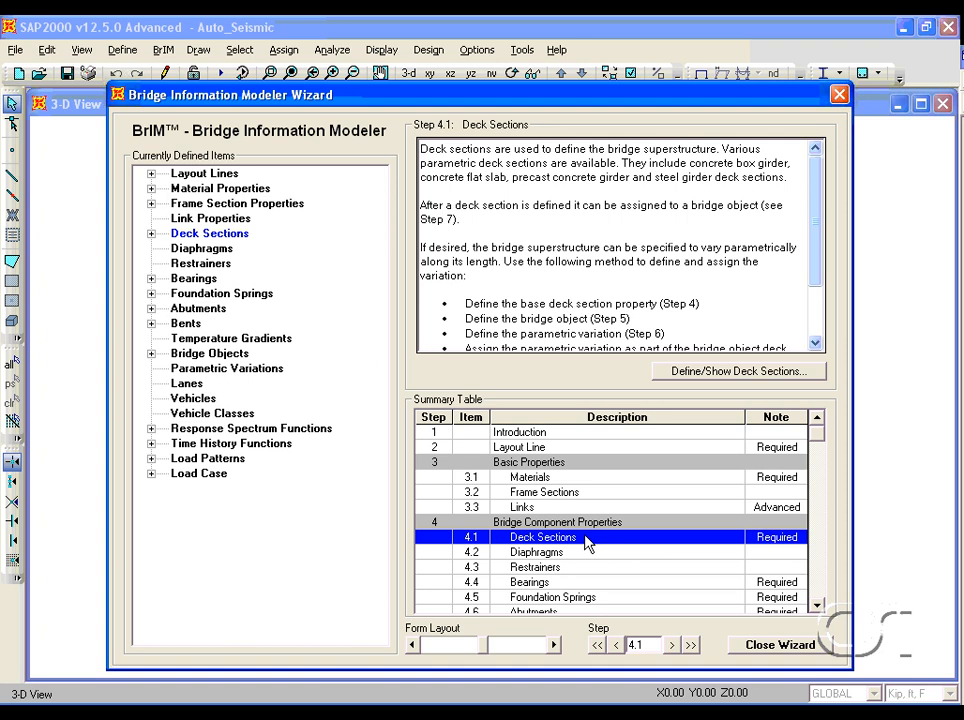
{"action": "double_click", "coordinate": [586, 540]}
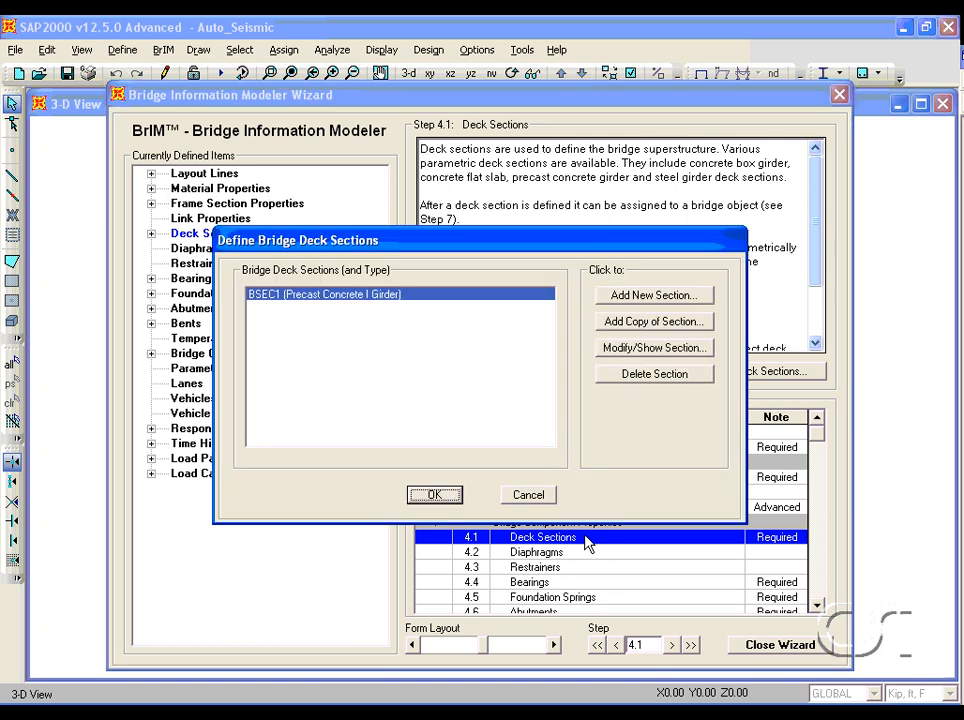
{"action": "left_click", "coordinate": [699, 352]}
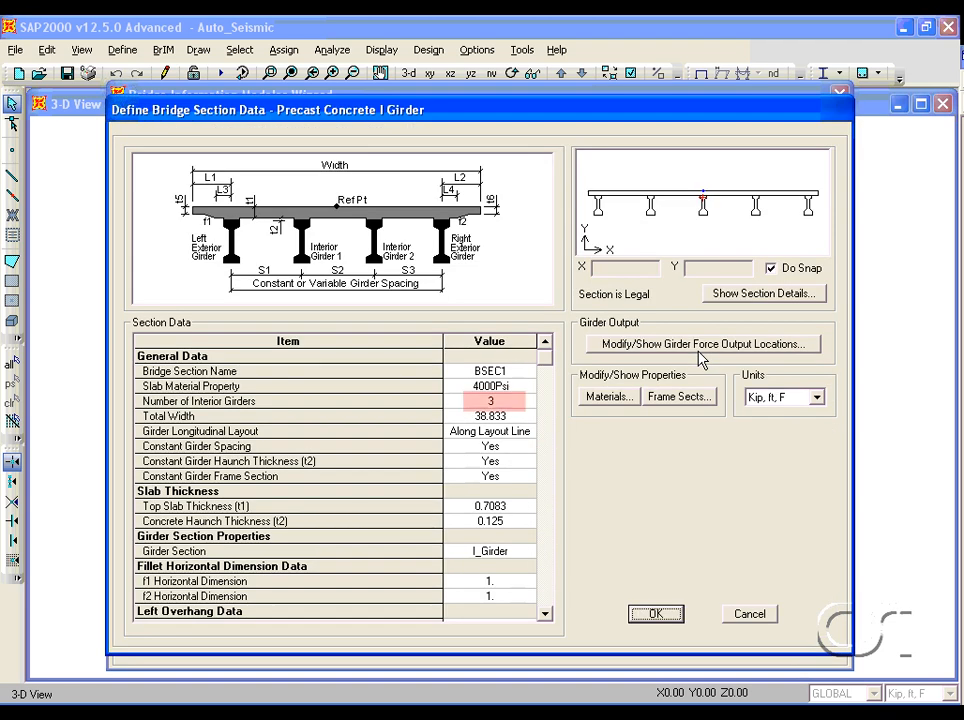
{"action": "left_click", "coordinate": [528, 407]}
{"action": "left_click", "coordinate": [655, 616]}
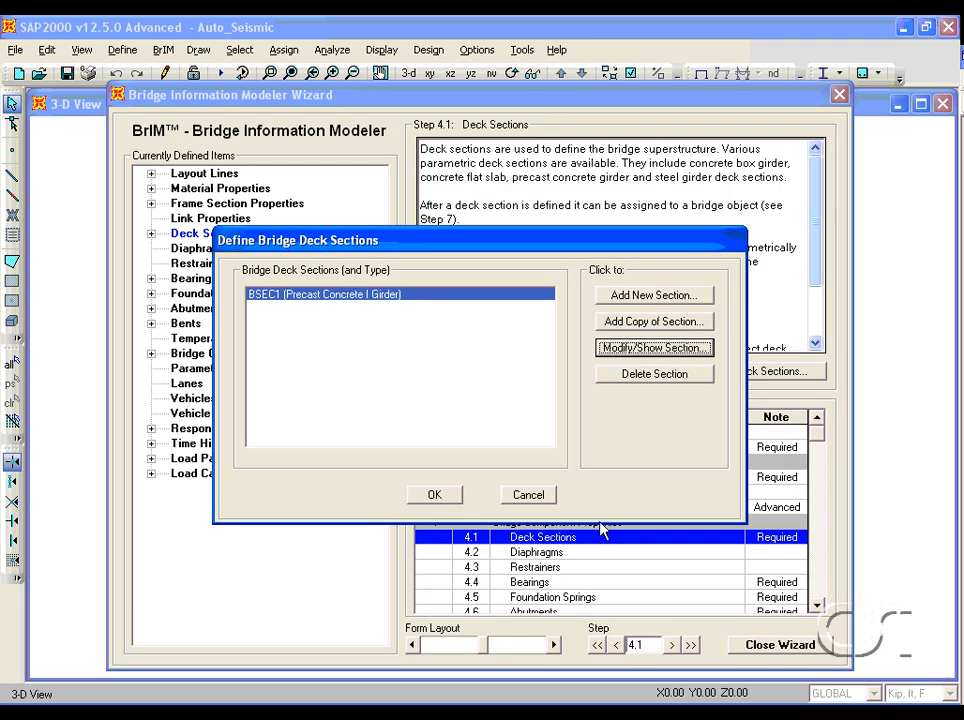
{"action": "left_click", "coordinate": [441, 497]}
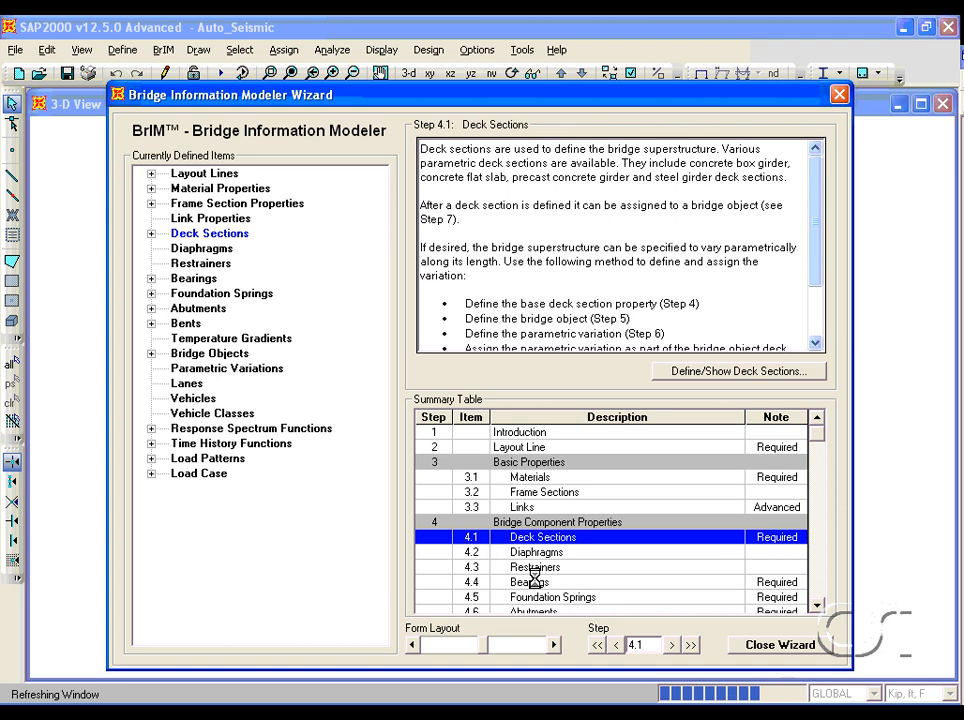
- Open the wizard's bearing definitions and review the release types of the BBRG1 abutment bearing
{"action": "left_click", "coordinate": [573, 583]}
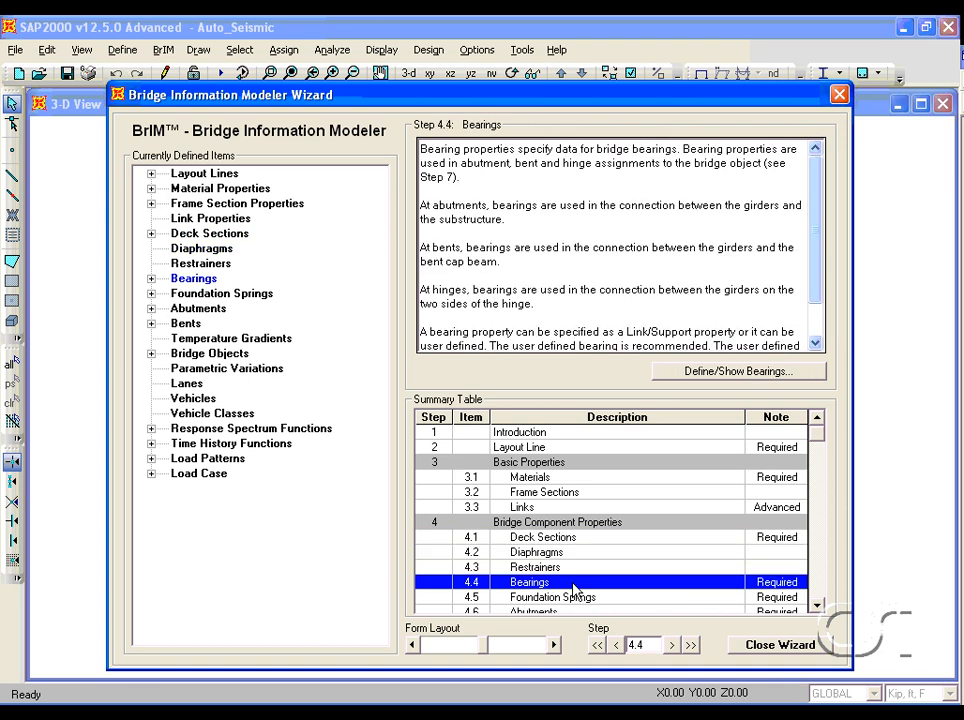
{"action": "double_click", "coordinate": [573, 590]}
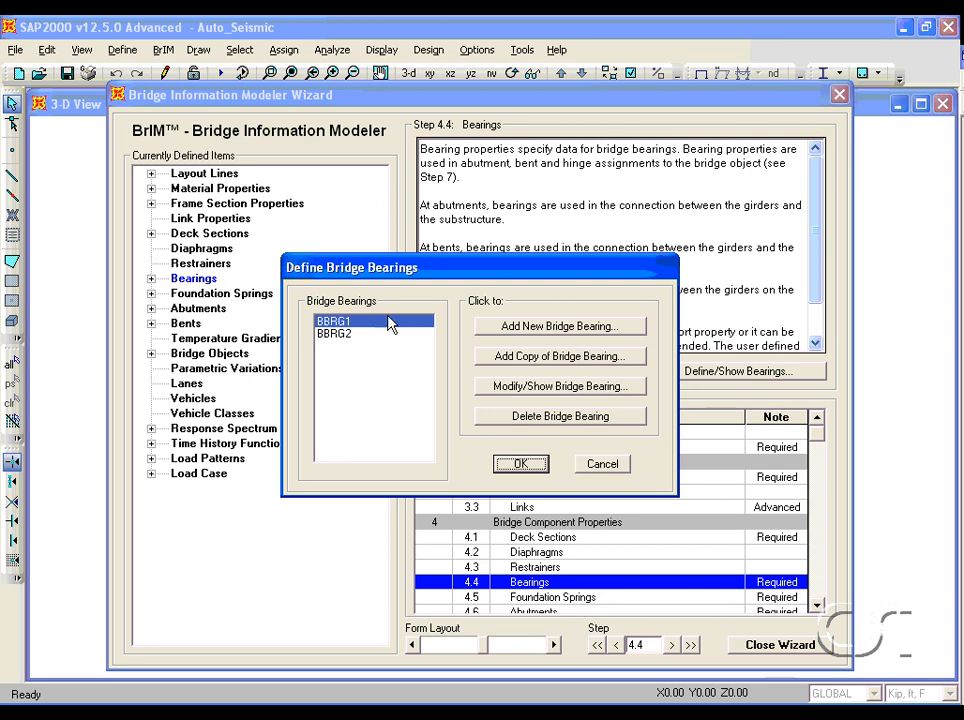
{"action": "left_click", "coordinate": [518, 390]}
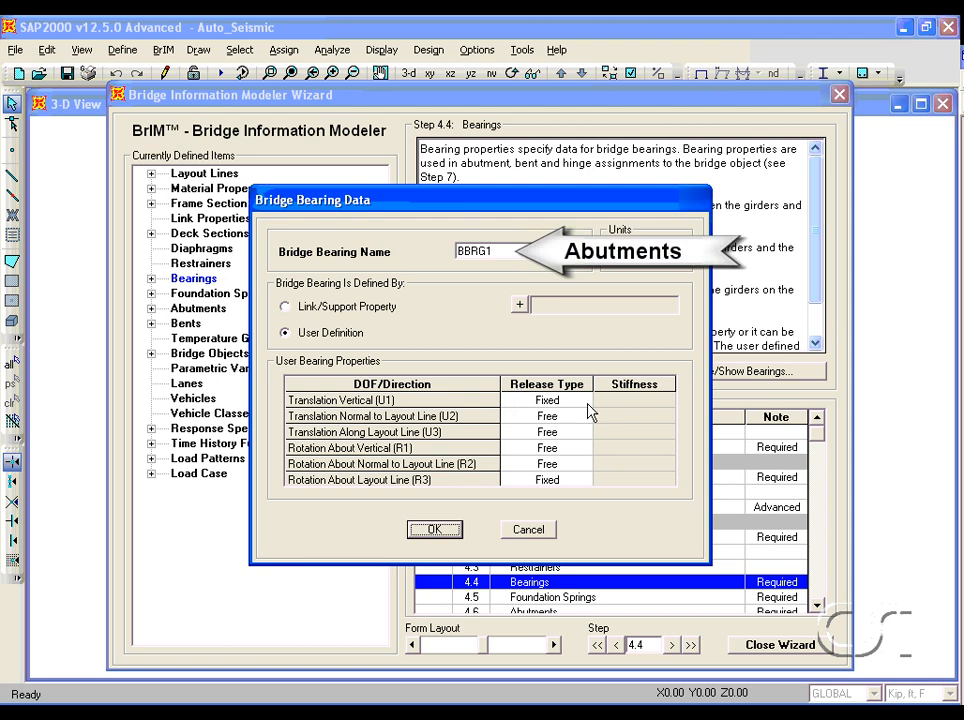
{"action": "left_click", "coordinate": [434, 531]}
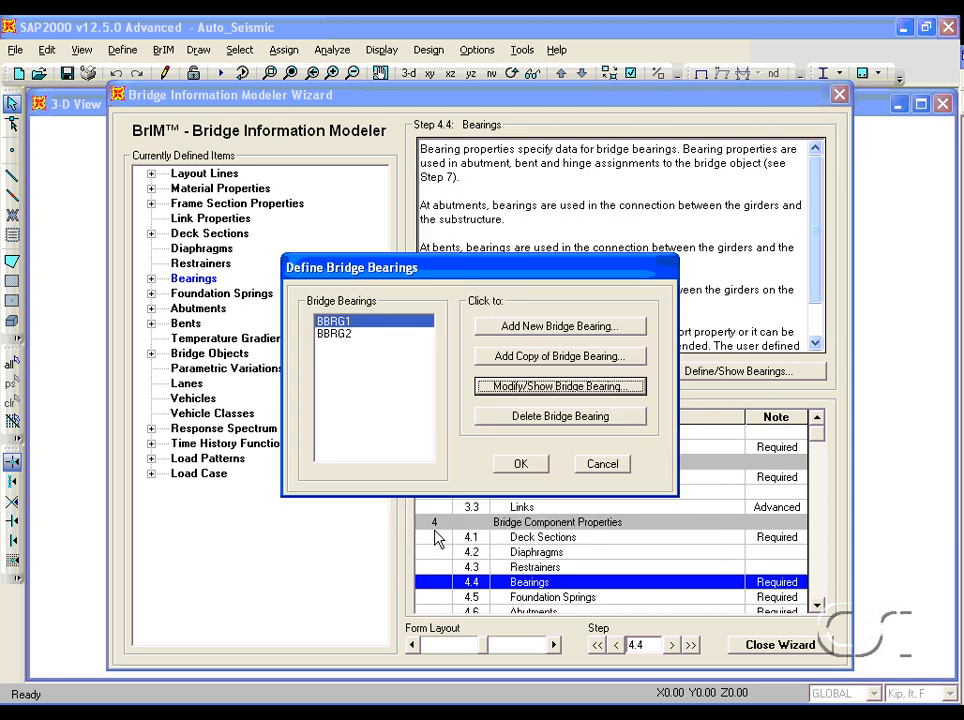
- Review the release types of the BBRG2 bent bearing and accept the bridge bearing definitions
{"action": "left_click", "coordinate": [351, 334]}
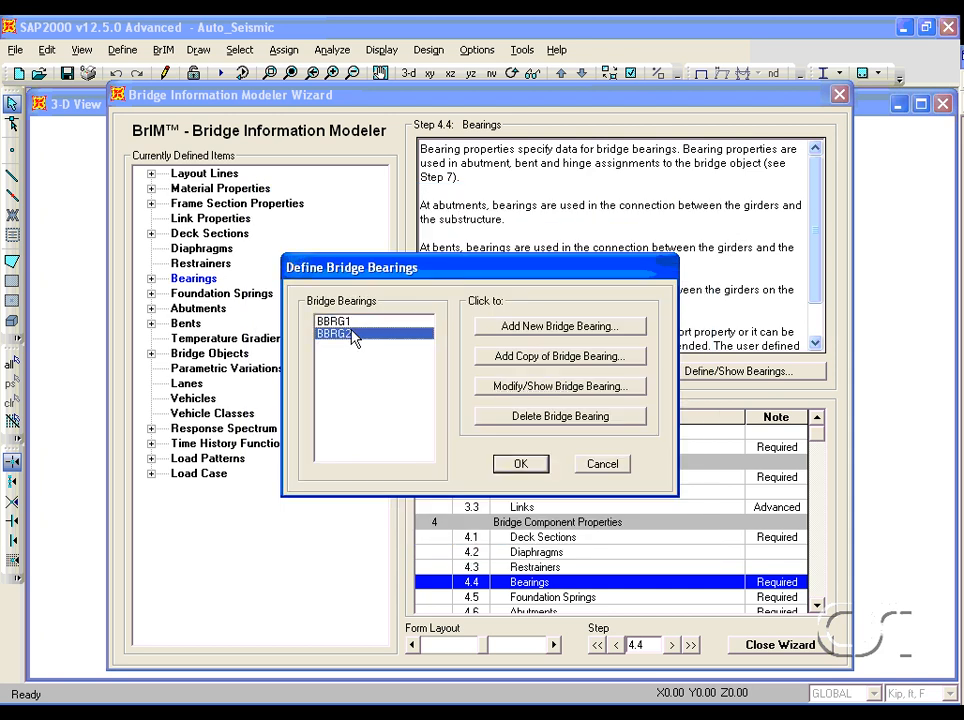
{"action": "left_click", "coordinate": [498, 390]}
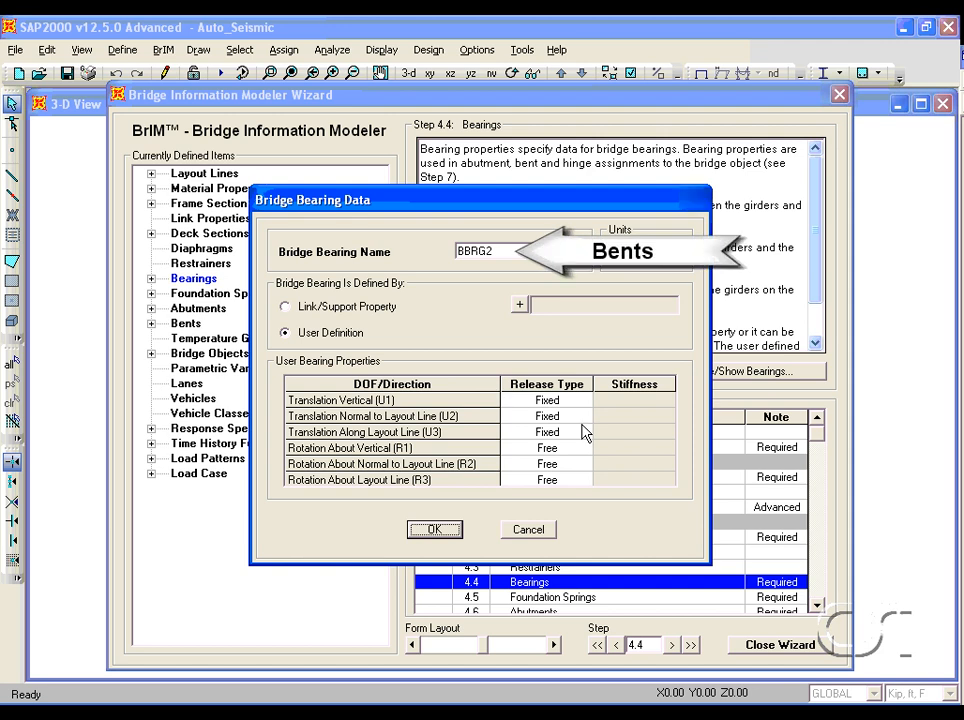
{"action": "left_click", "coordinate": [434, 529]}
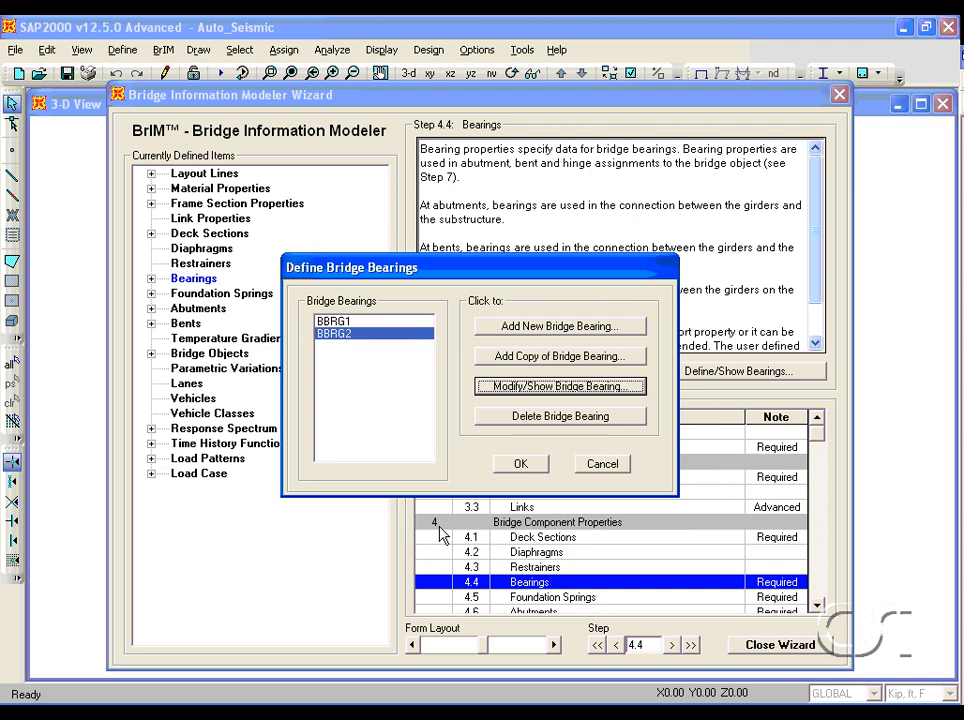
{"action": "left_click", "coordinate": [520, 463]}
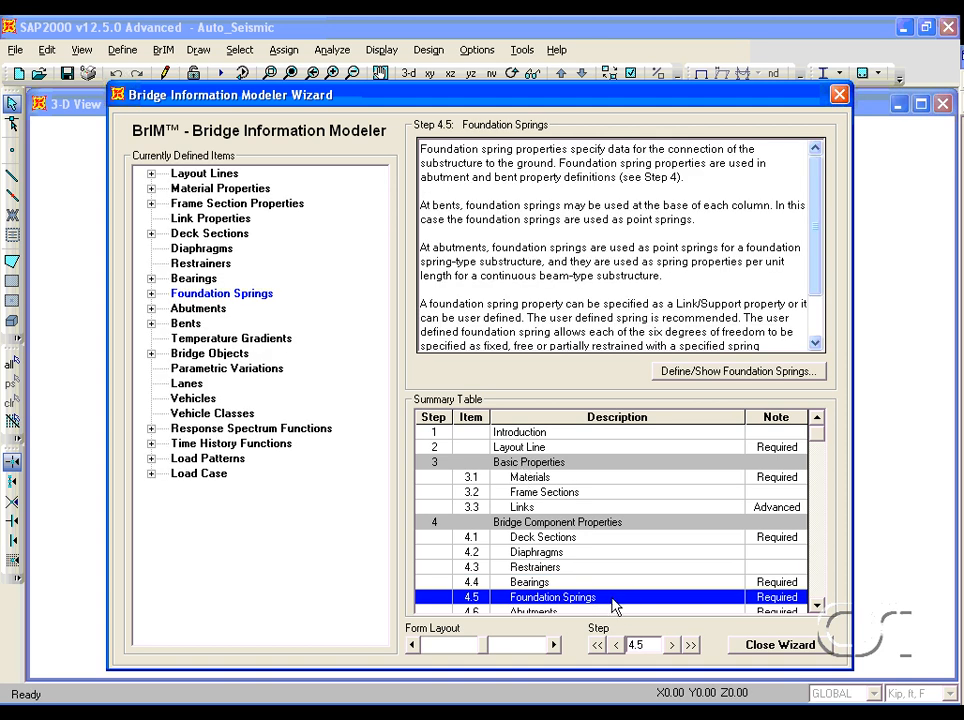
- Open the wizard's foundation spring definitions, review the BFSP1 release types and the available release options, and accept them all as Free
{"action": "double_click", "coordinate": [614, 606]}
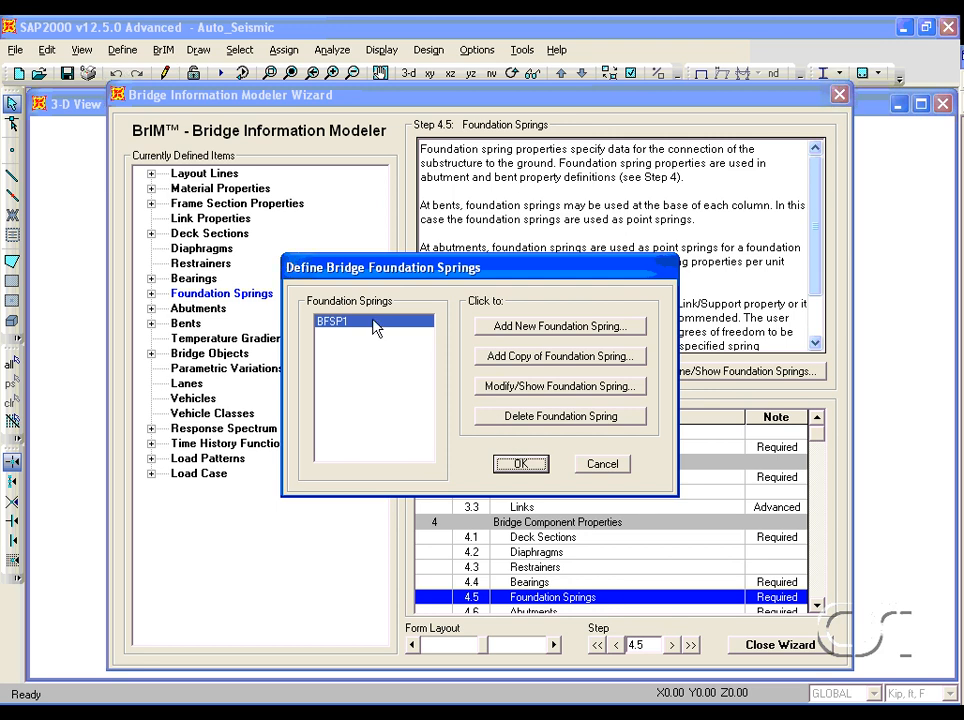
{"action": "left_click", "coordinate": [530, 387]}
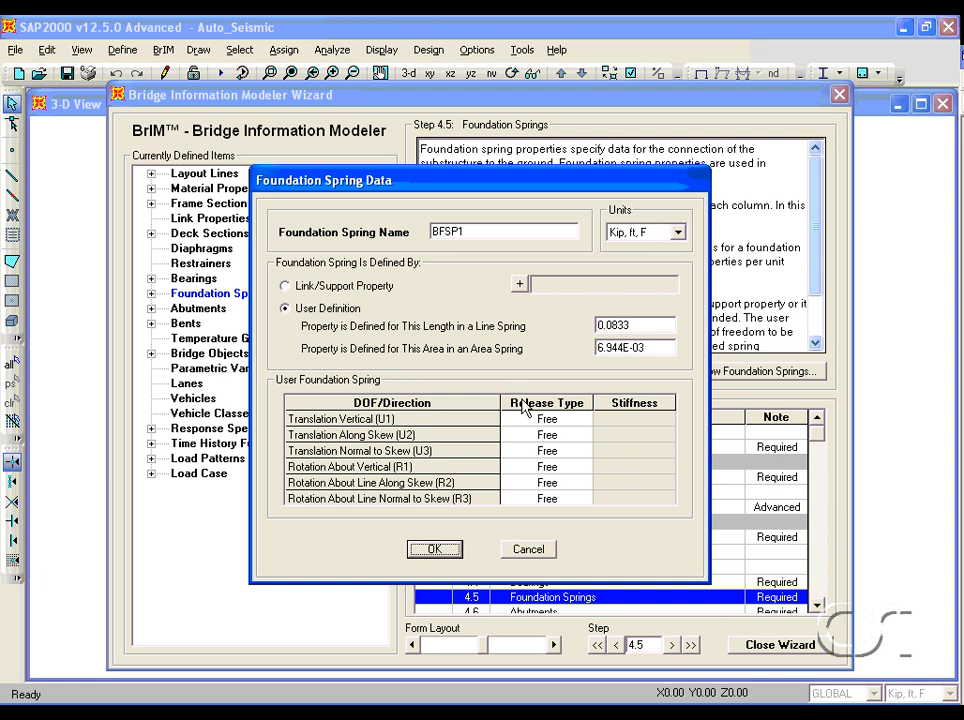
{"action": "left_click", "coordinate": [550, 420]}
{"action": "left_click", "coordinate": [582, 421]}
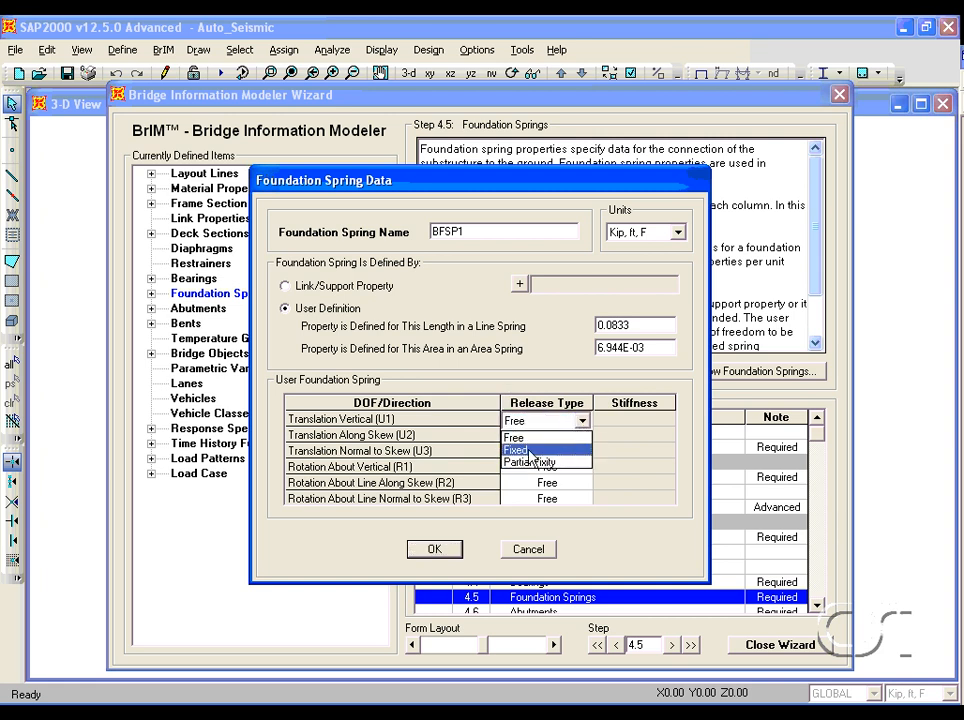
{"action": "left_click", "coordinate": [533, 438]}
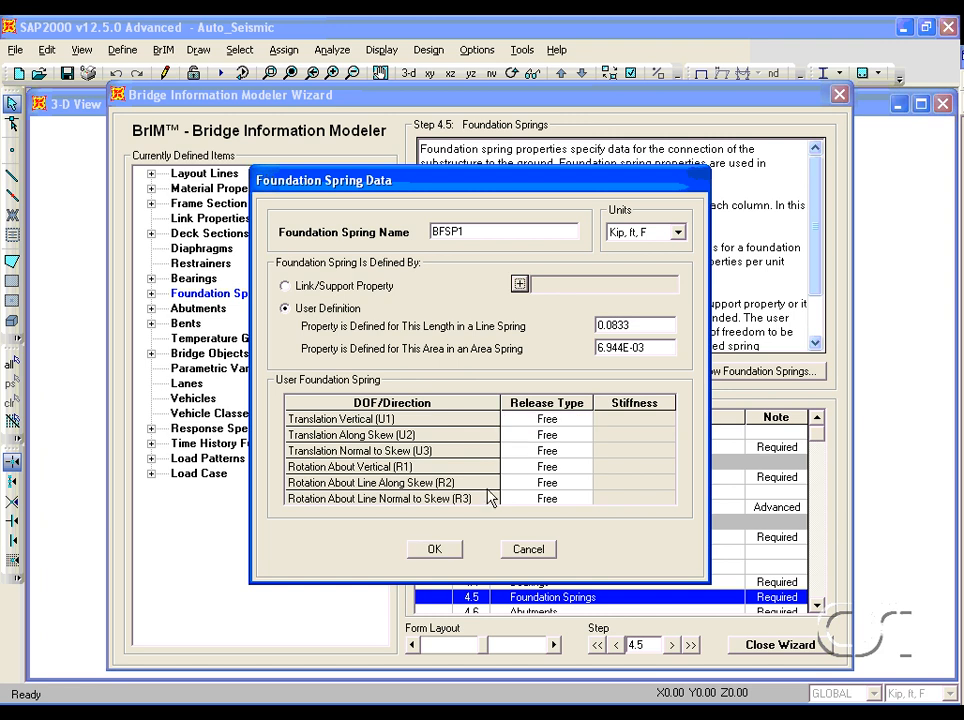
{"action": "left_click", "coordinate": [432, 550]}
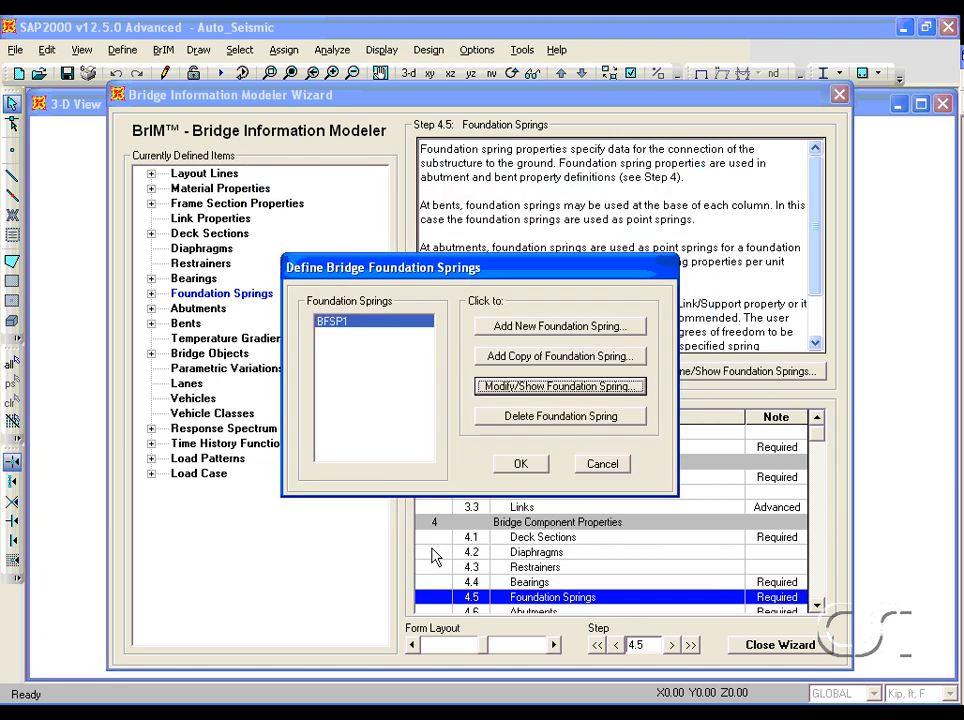
{"action": "left_click", "coordinate": [524, 465]}
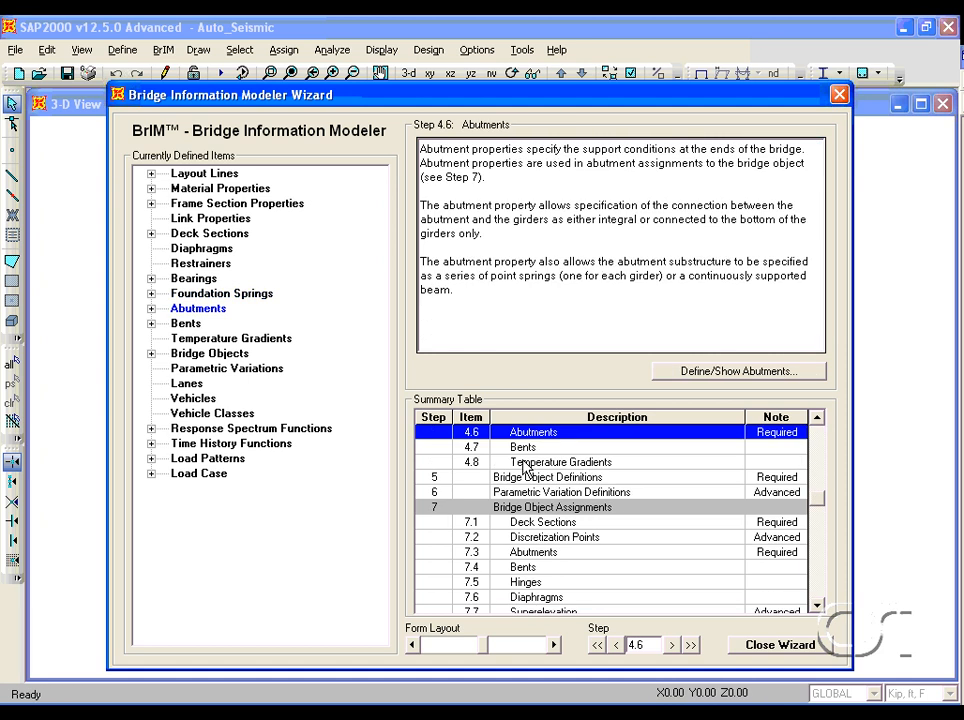
- Open the wizard's abutment definitions, review the BABT1 girder support condition, substructure type and foundation spring, and accept them
{"action": "double_click", "coordinate": [579, 441]}
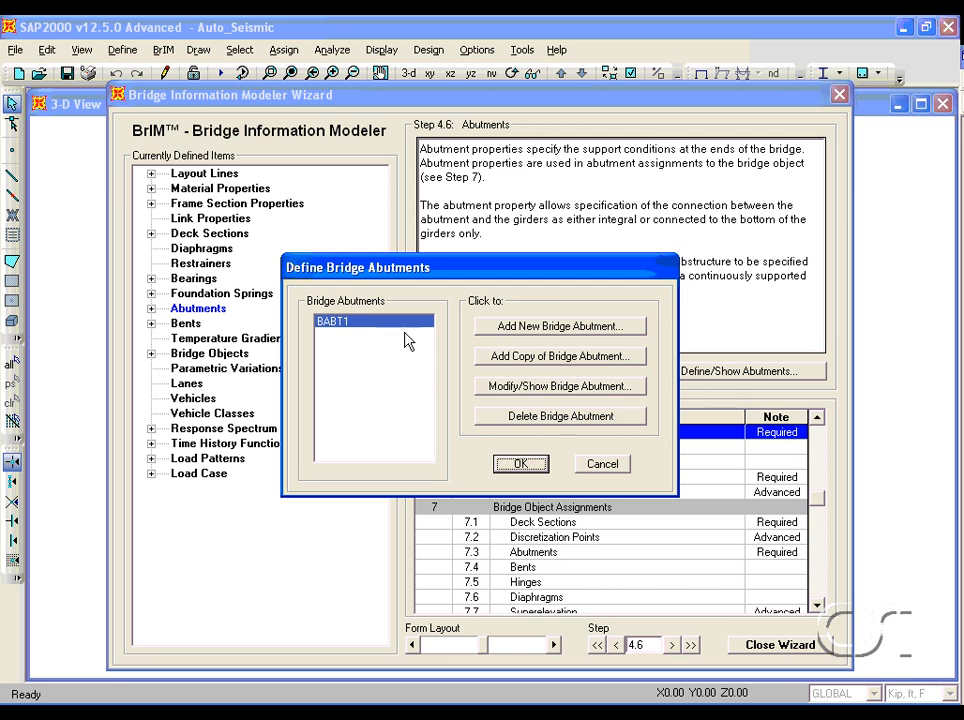
{"action": "left_click", "coordinate": [500, 395]}
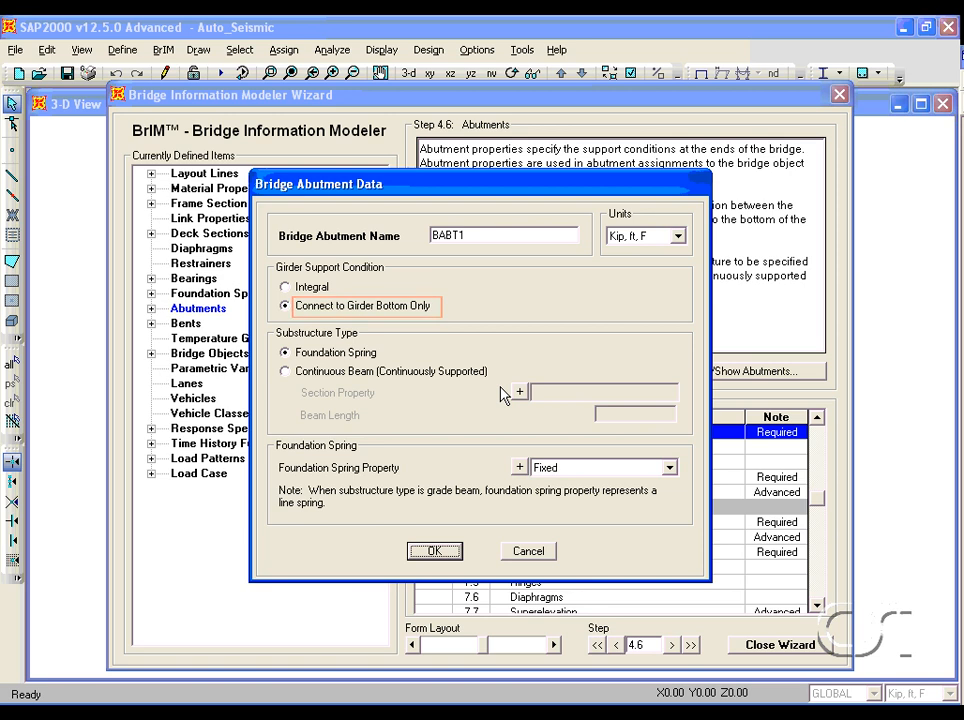
{"action": "left_click", "coordinate": [433, 551]}
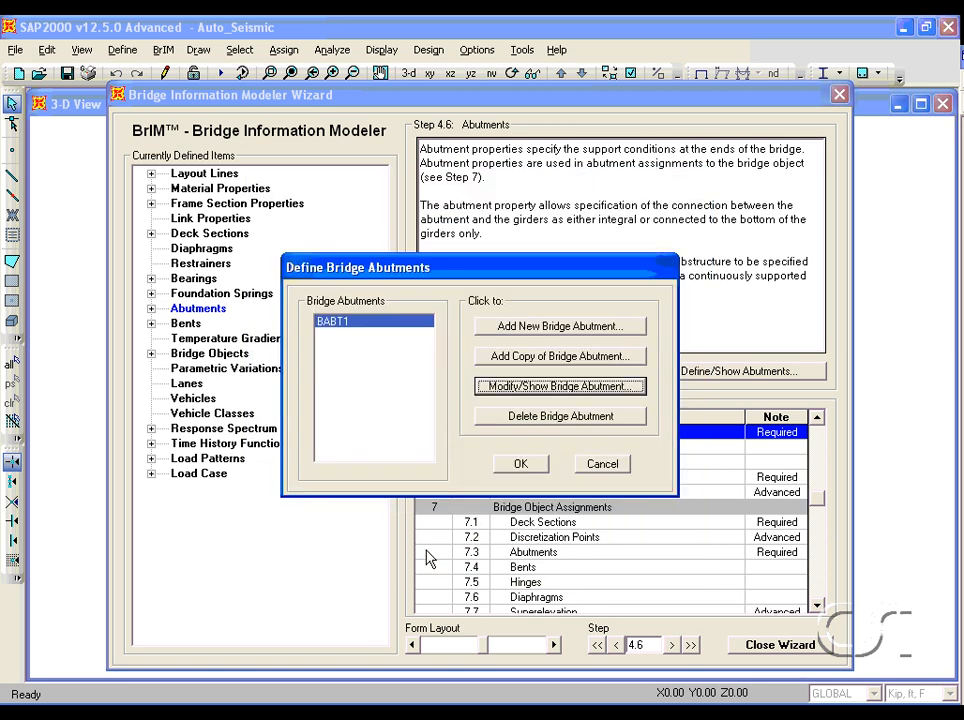
{"action": "left_click", "coordinate": [520, 465]}
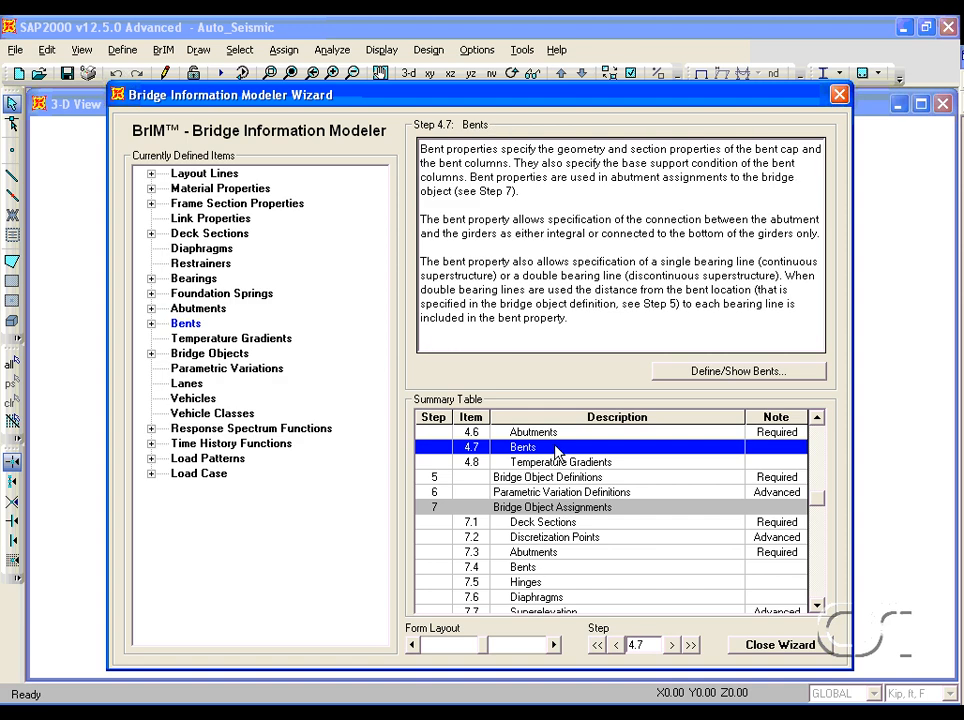
- Open the wizard's bent definitions, review the BENT1 cap beam and column data, and accept them
{"action": "double_click", "coordinate": [558, 449]}
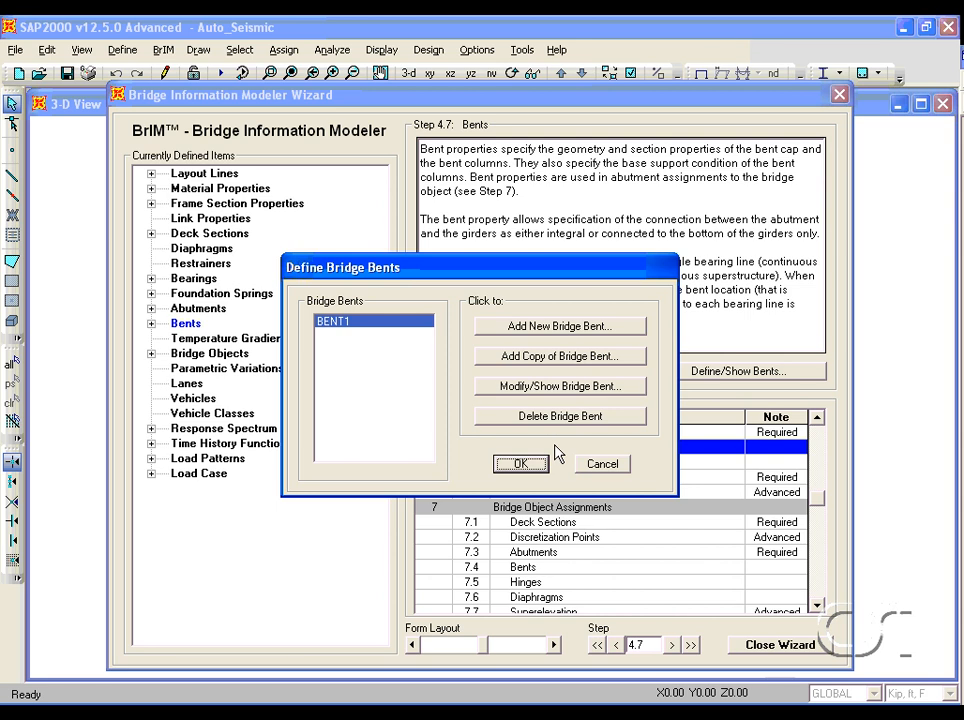
{"action": "left_click", "coordinate": [561, 388]}
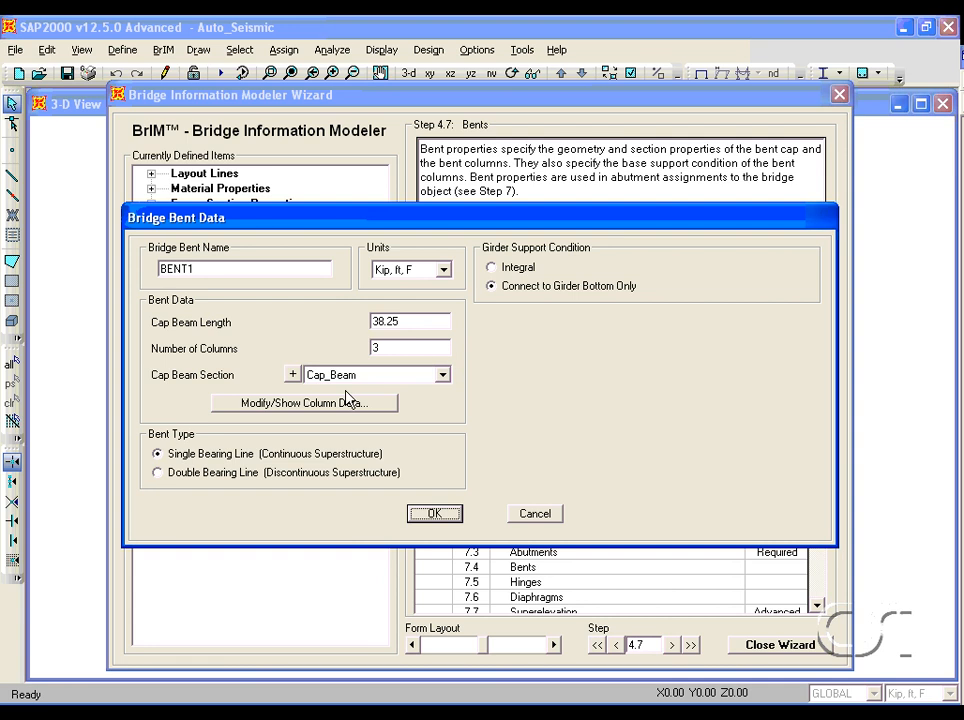
{"action": "left_click", "coordinate": [336, 408]}
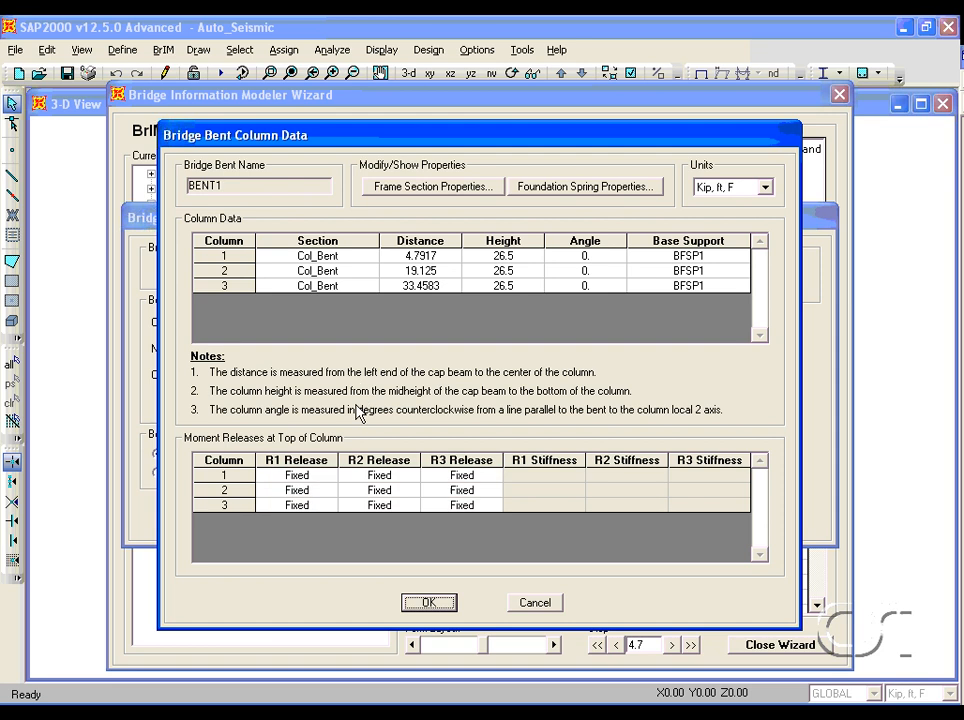
{"action": "left_click", "coordinate": [429, 603]}
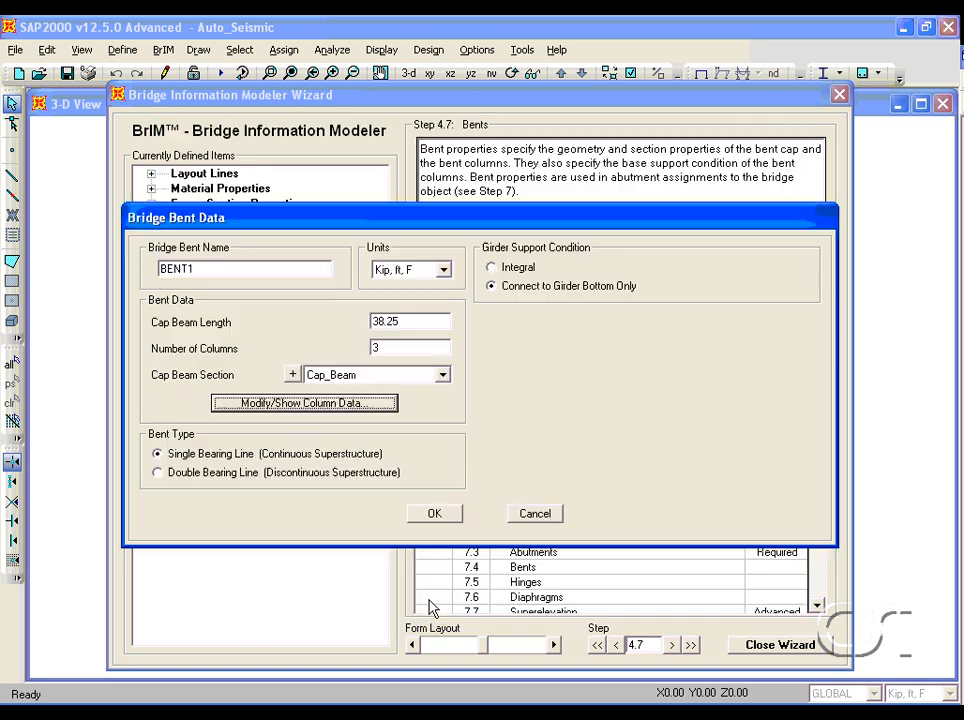
{"action": "left_click", "coordinate": [434, 515]}
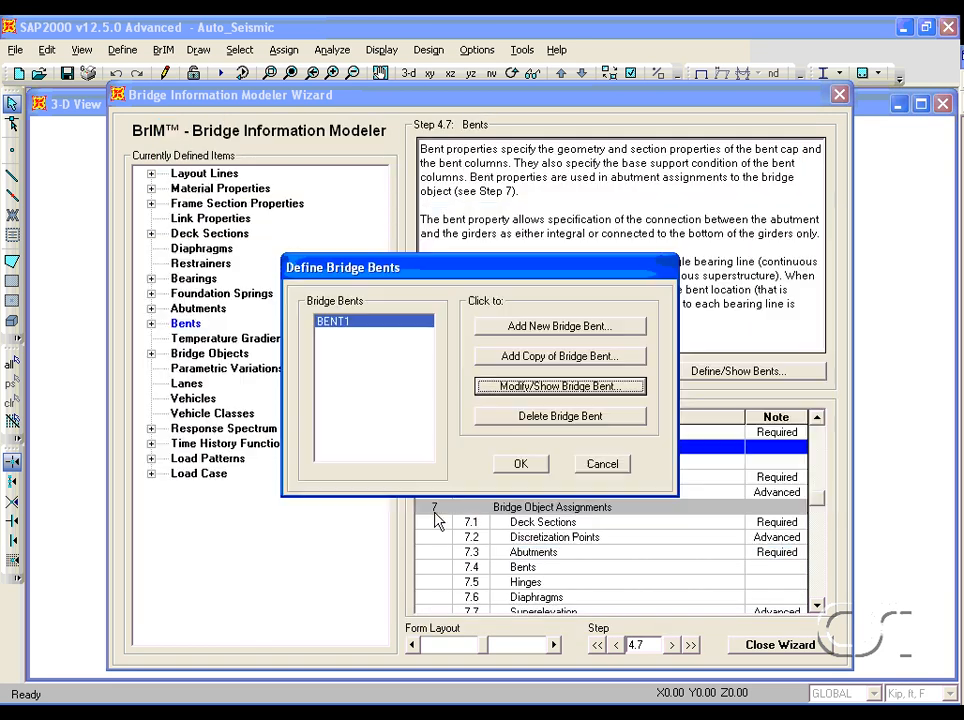
{"action": "left_click", "coordinate": [520, 463]}
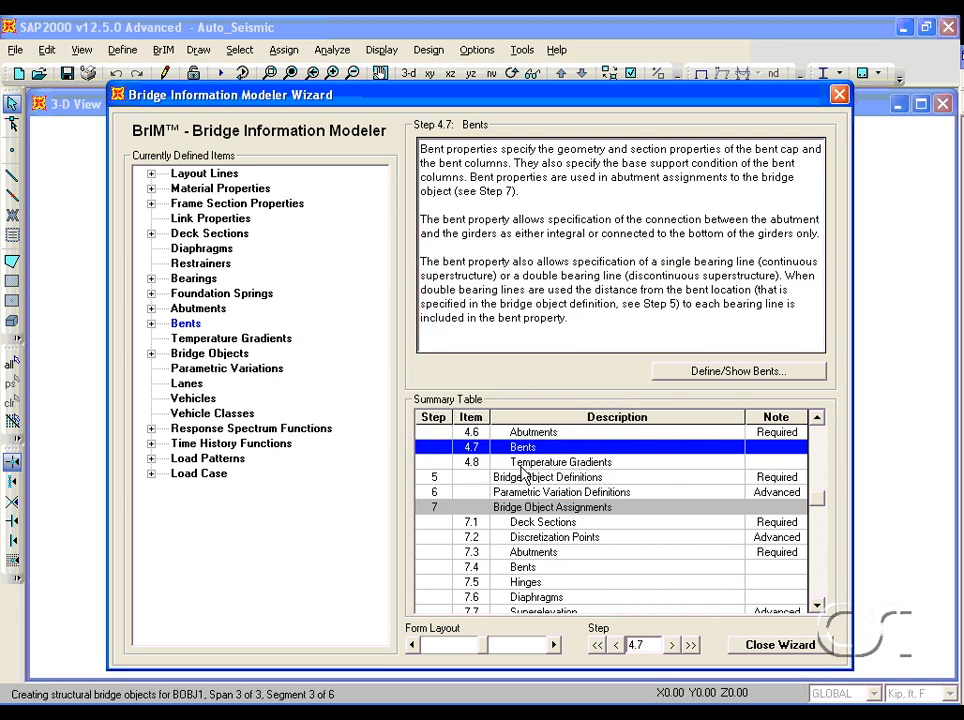
- Go past the temperature gradients to the bridge object definitions and show the BOBJ1 bridge object data
{"action": "left_click", "coordinate": [521, 464]}
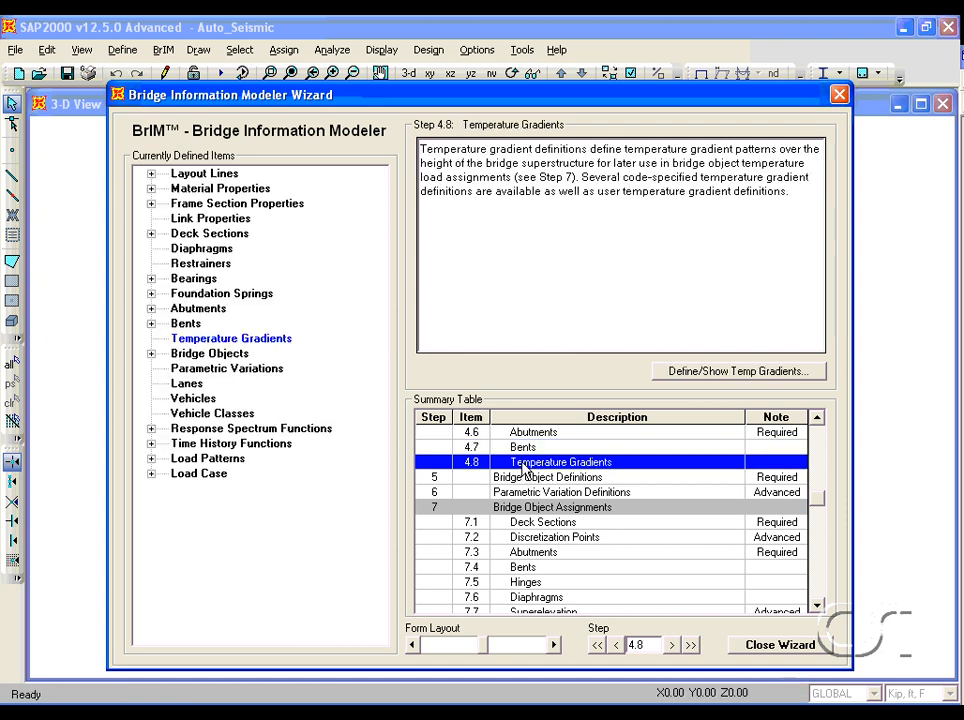
{"action": "left_click", "coordinate": [526, 479]}
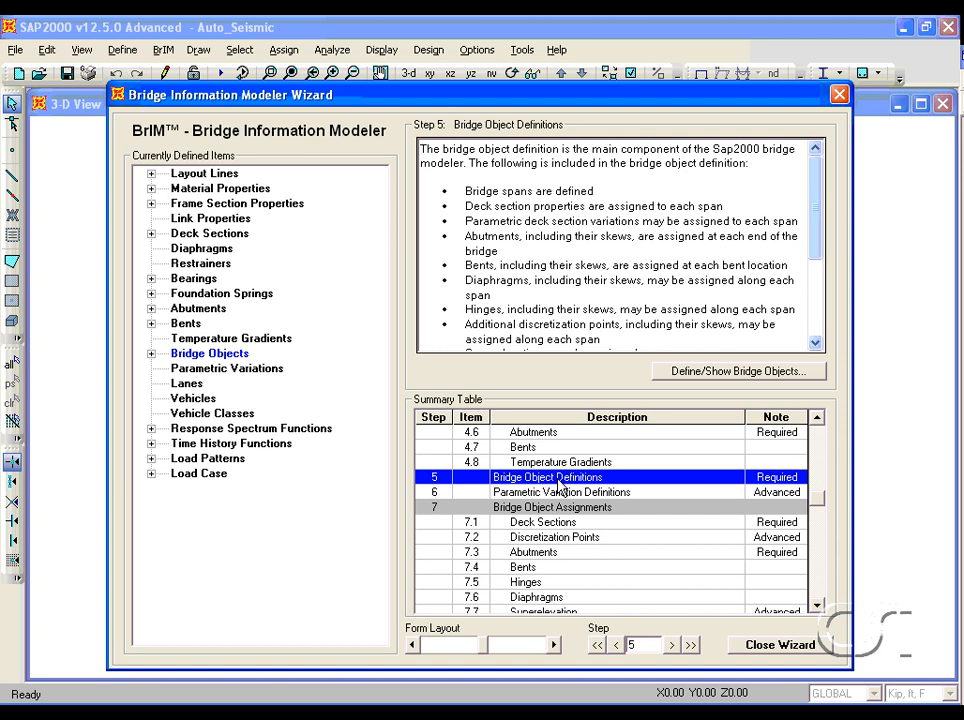
{"action": "double_click", "coordinate": [560, 485]}
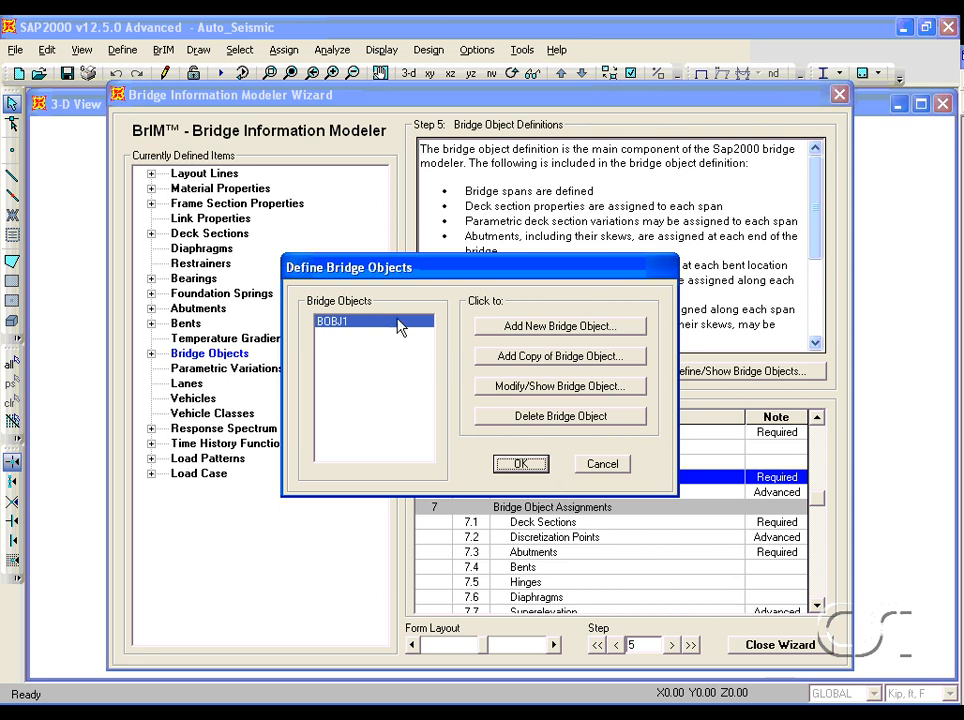
{"action": "left_click", "coordinate": [518, 388]}
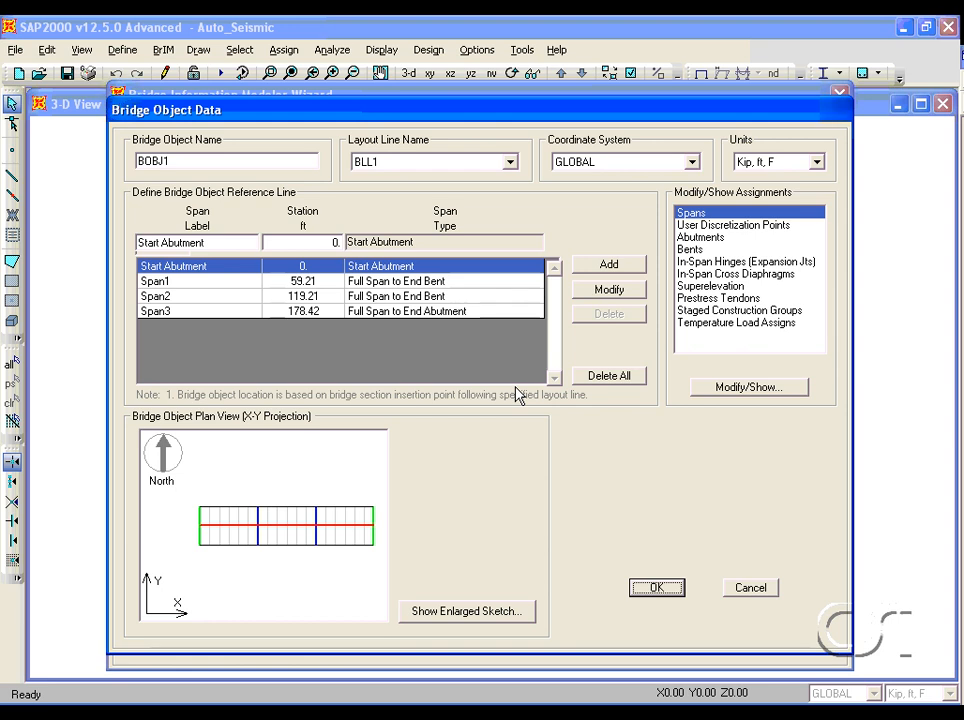
- Review the Span1, Span2 and Span3 entries of the bridge object reference line and their assigned deck sections
{"action": "left_click", "coordinate": [437, 285]}
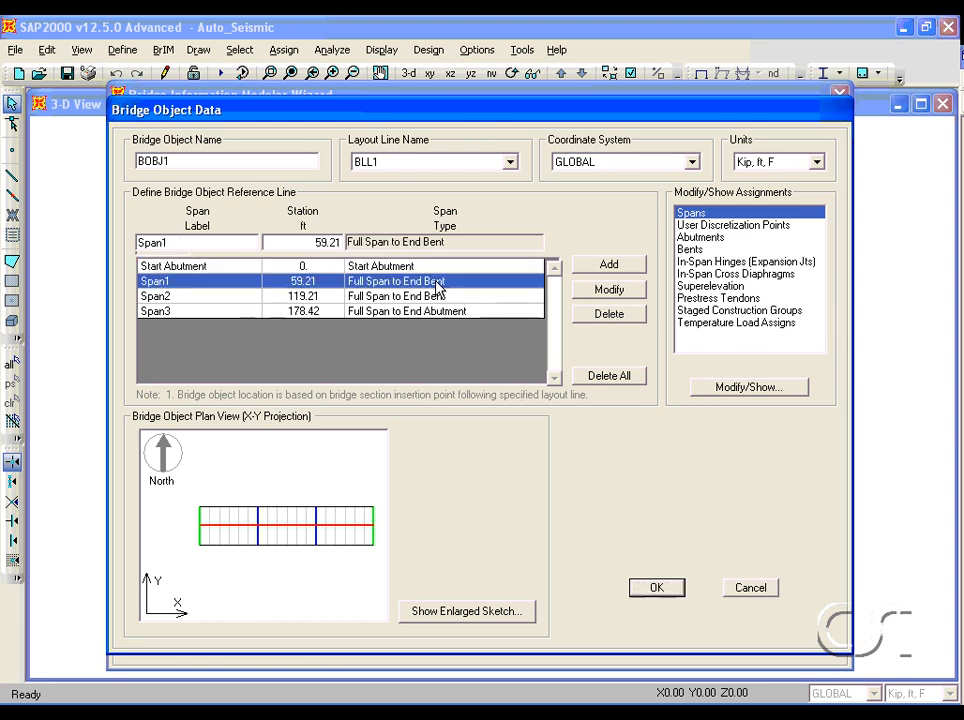
{"action": "left_click", "coordinate": [437, 298]}
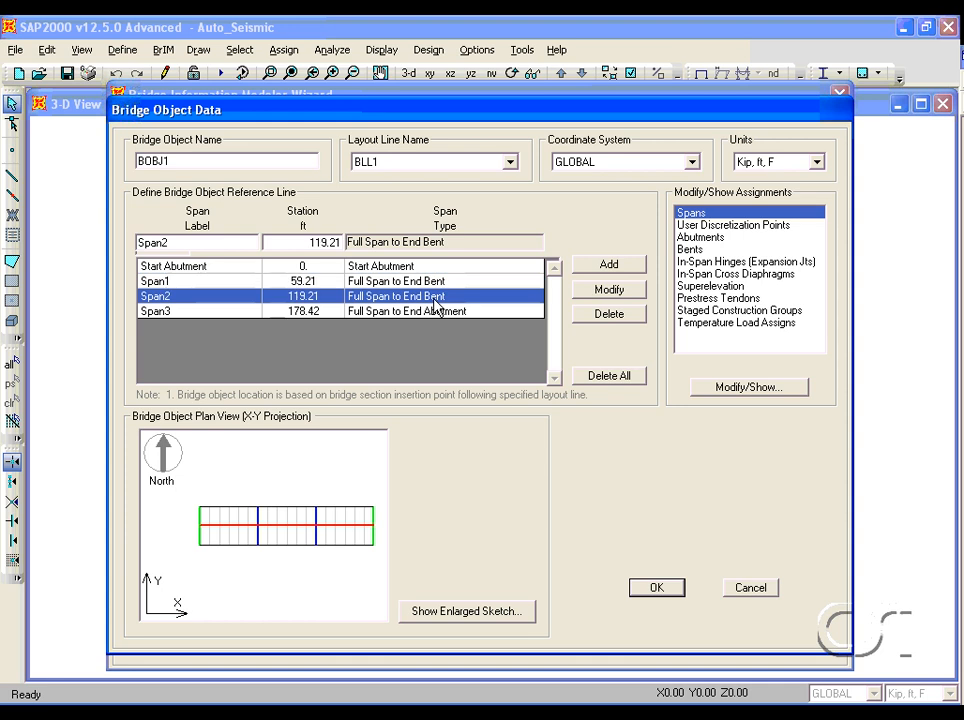
{"action": "left_click", "coordinate": [434, 313]}
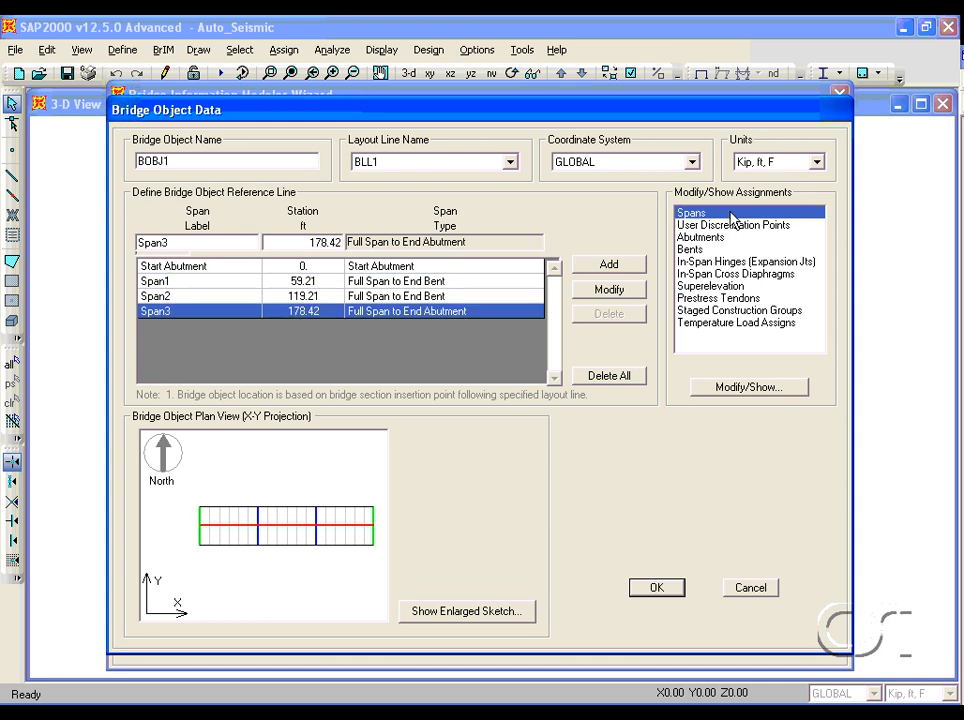
{"action": "left_click", "coordinate": [734, 389]}
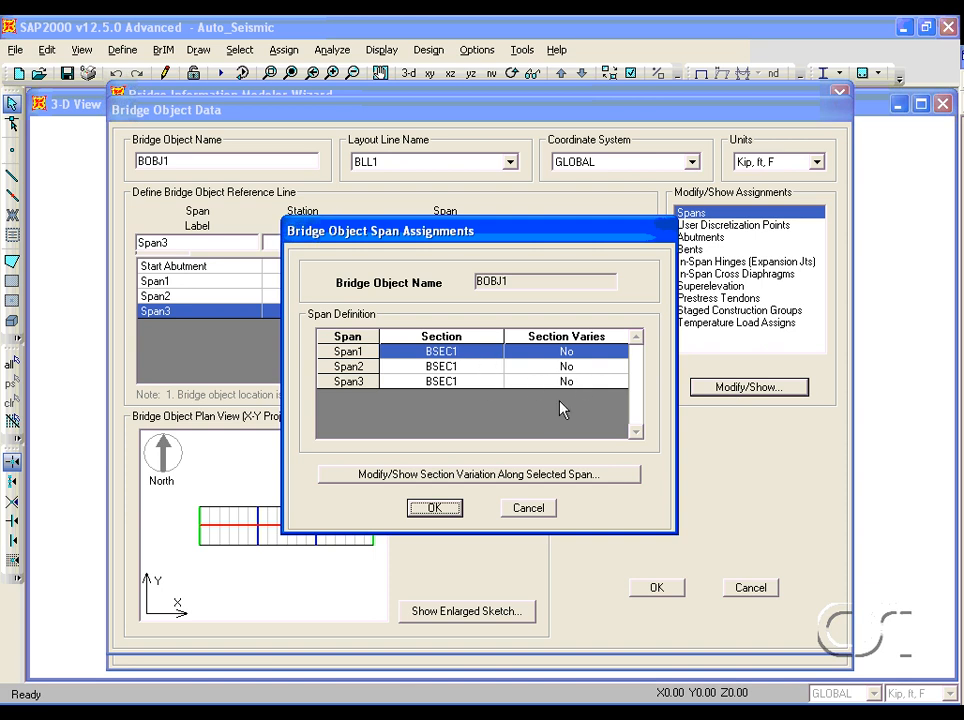
{"action": "left_click", "coordinate": [448, 511]}
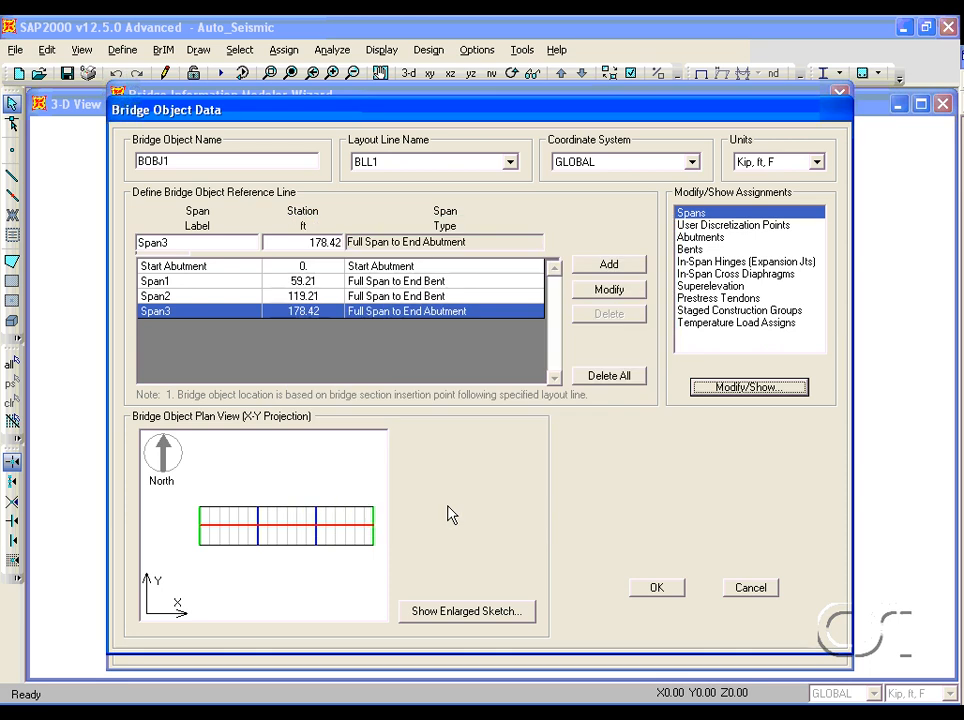
- Open the bridge object's abutment assignments and review the start and end abutment bearing and substructure settings
{"action": "left_click", "coordinate": [702, 238]}
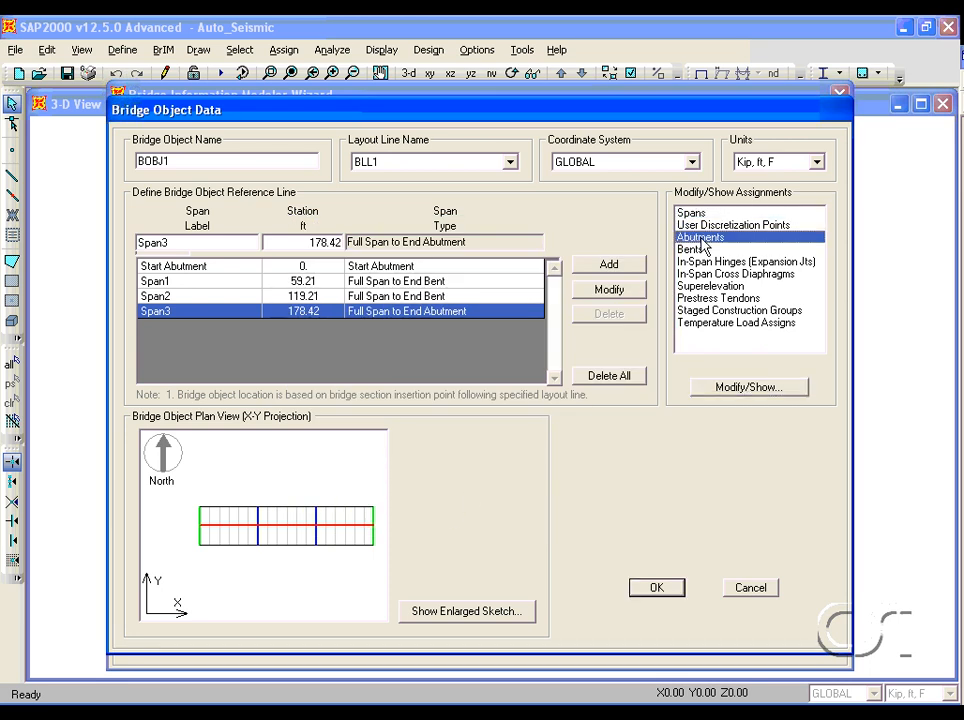
{"action": "left_click", "coordinate": [743, 389]}
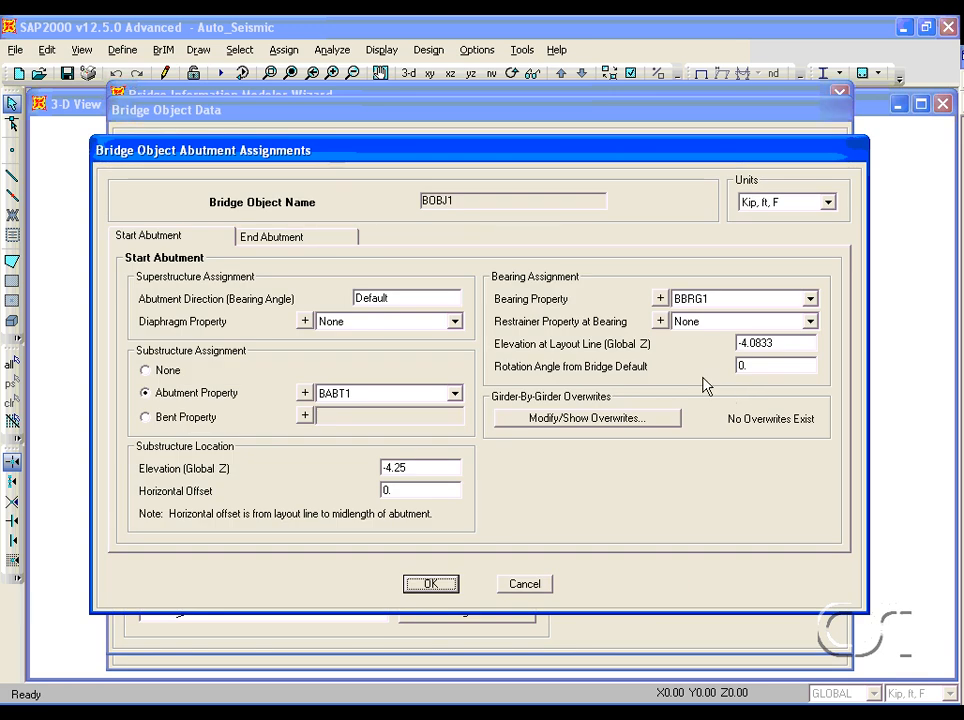
{"action": "left_click", "coordinate": [344, 243]}
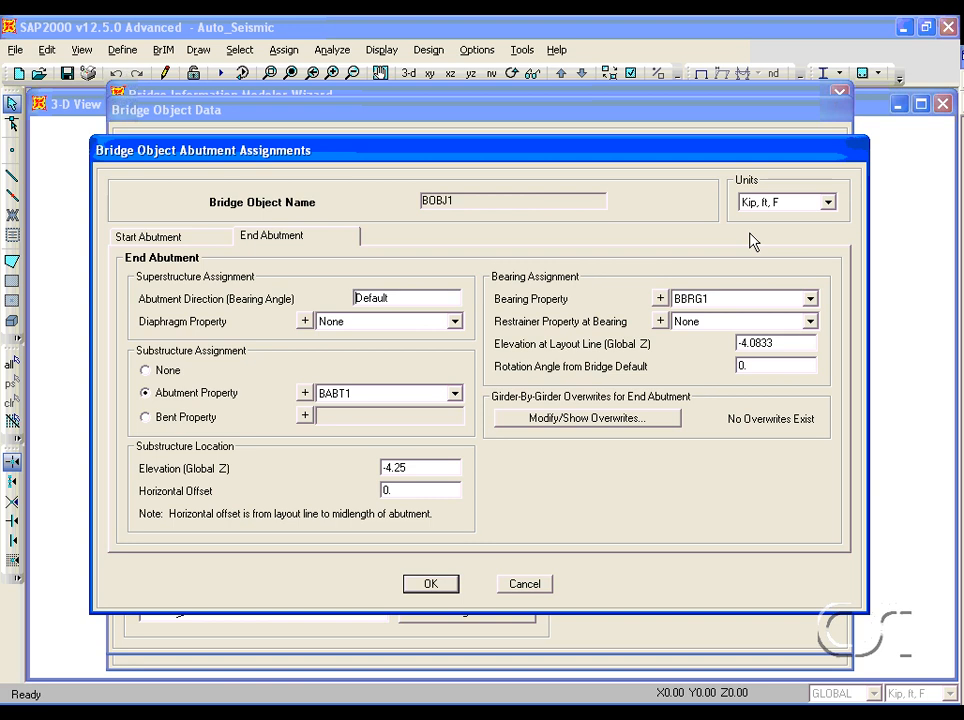
- Switch the abutment assignments' units to Kip, in, F, check the elevations, and accept the assignments
{"action": "left_click", "coordinate": [776, 205]}
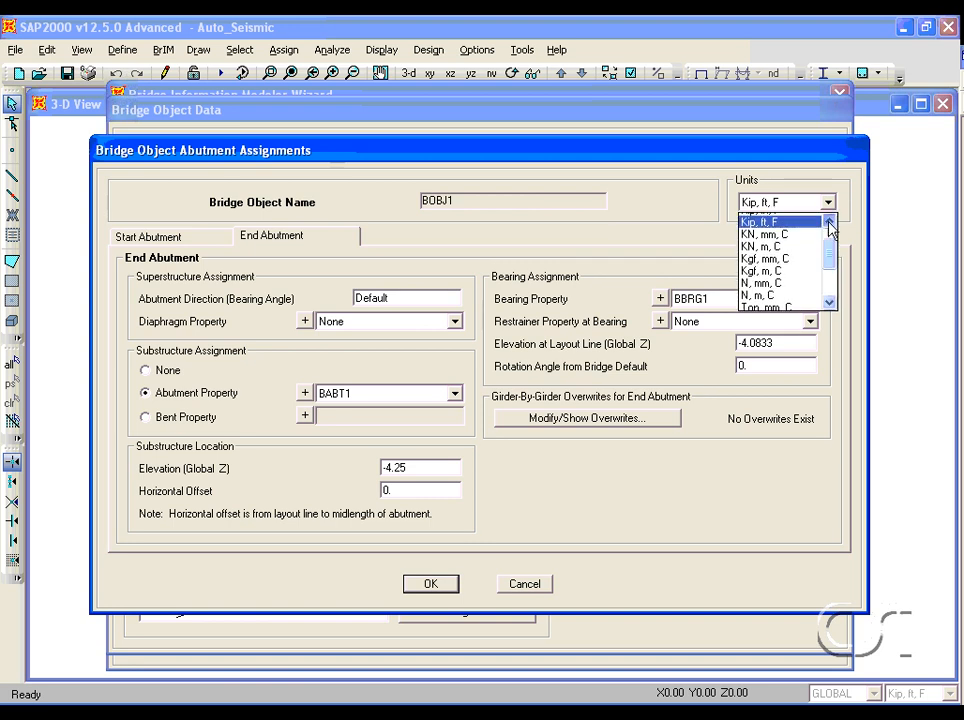
{"action": "scroll", "coordinate": [818, 230], "scroll_direction": "up", "scroll_amount": 2}
{"action": "left_click", "coordinate": [790, 231]}
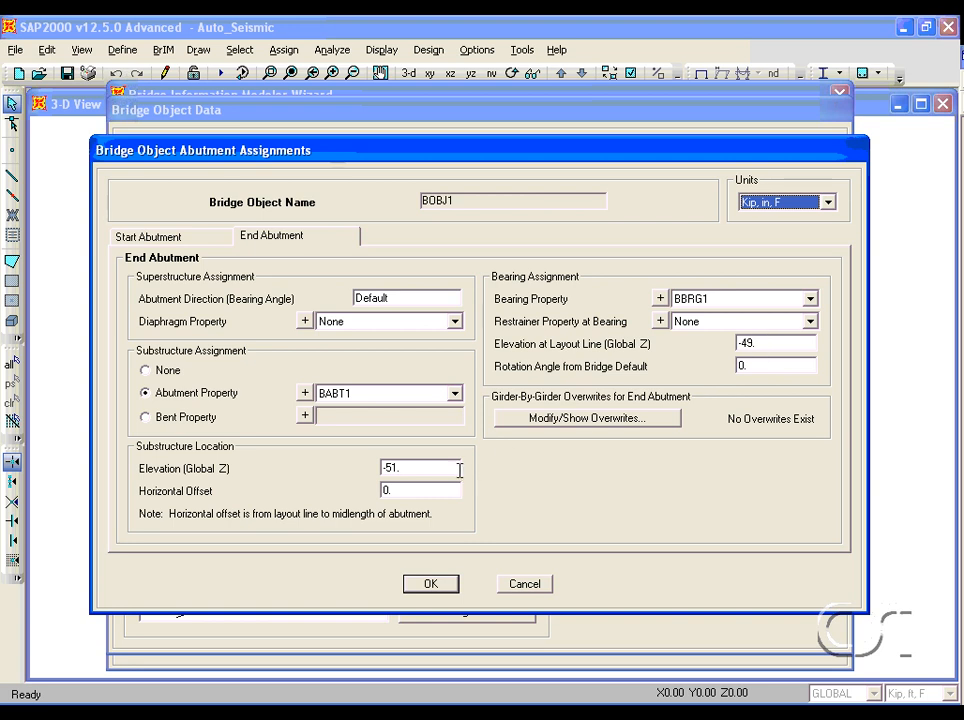
{"action": "left_click", "coordinate": [438, 588]}
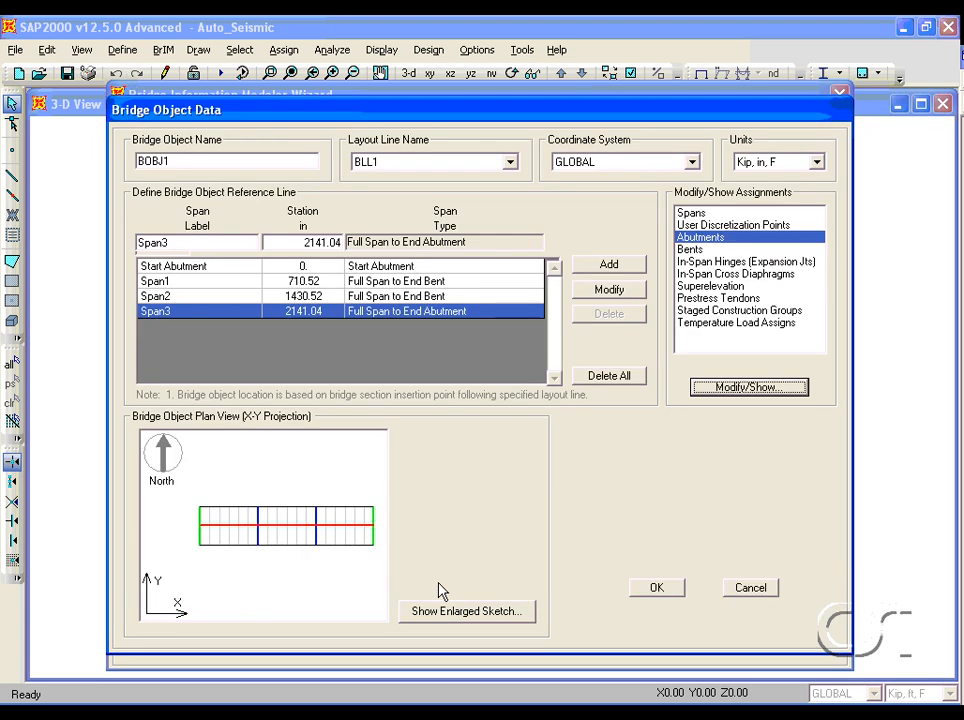
- Review BOBJ1's bent assignments at the ends of Span1 and Span2, then accept them and close the bridge object definitions
{"action": "left_click", "coordinate": [705, 249]}
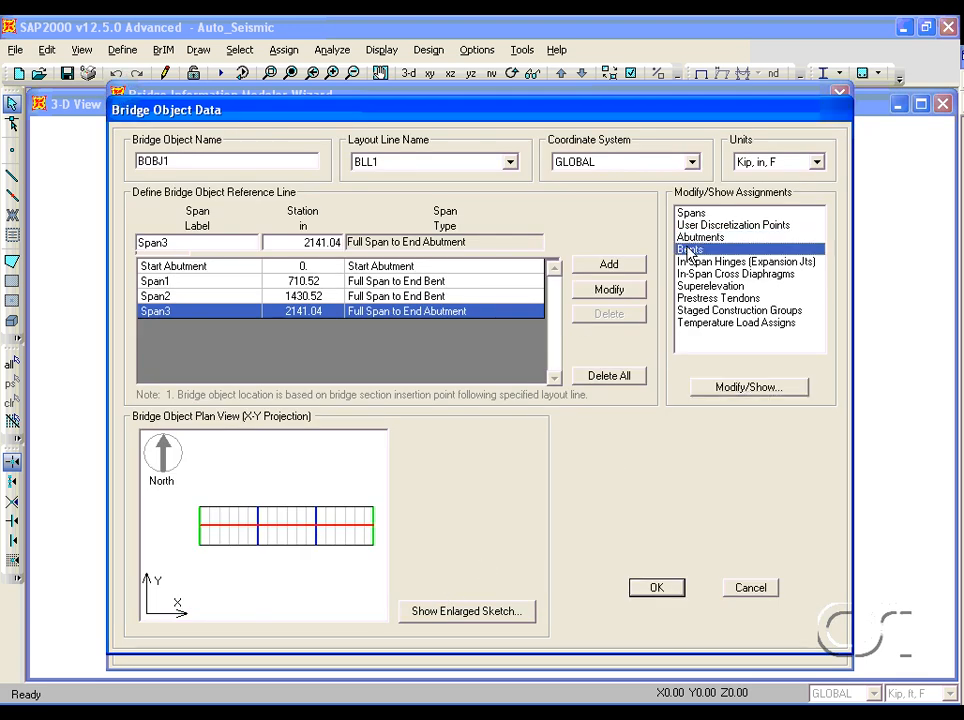
{"action": "left_click", "coordinate": [738, 392]}
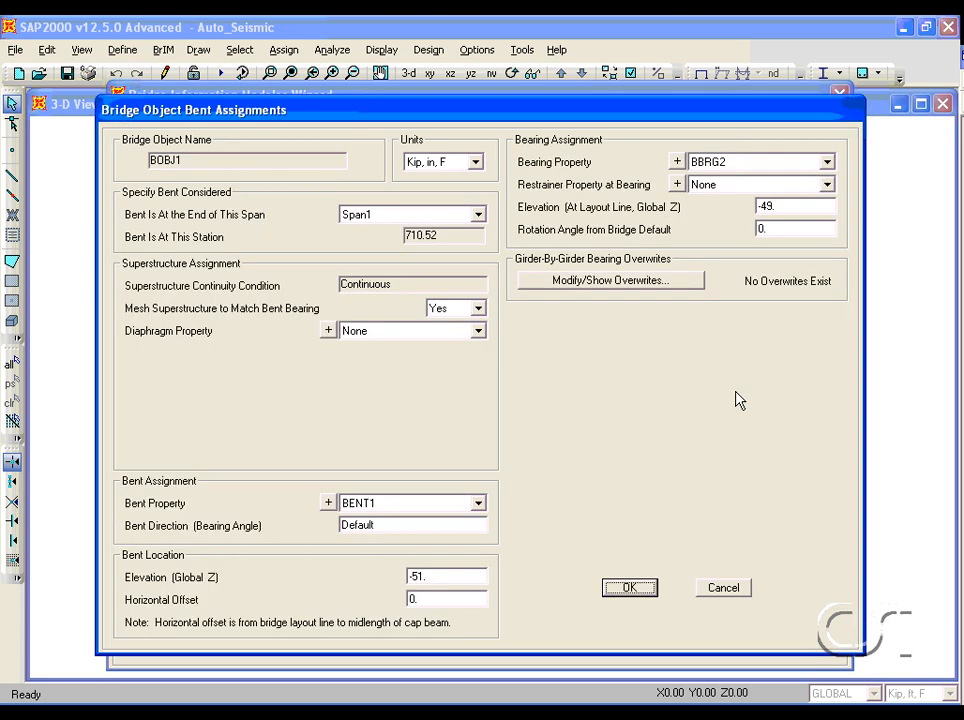
{"action": "left_click", "coordinate": [480, 216]}
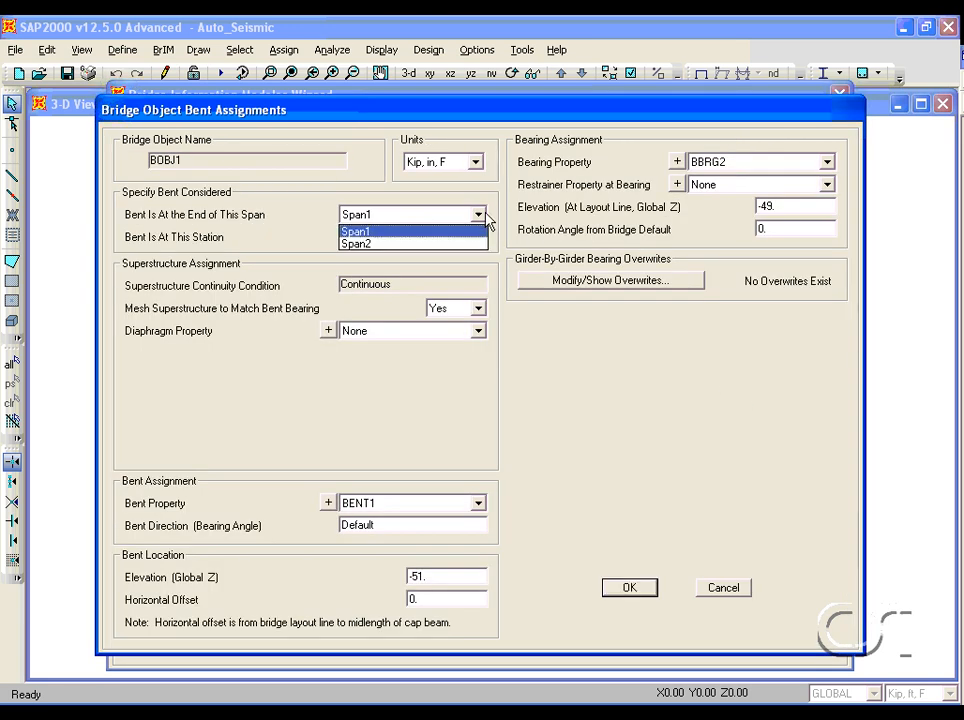
{"action": "left_click", "coordinate": [449, 244]}
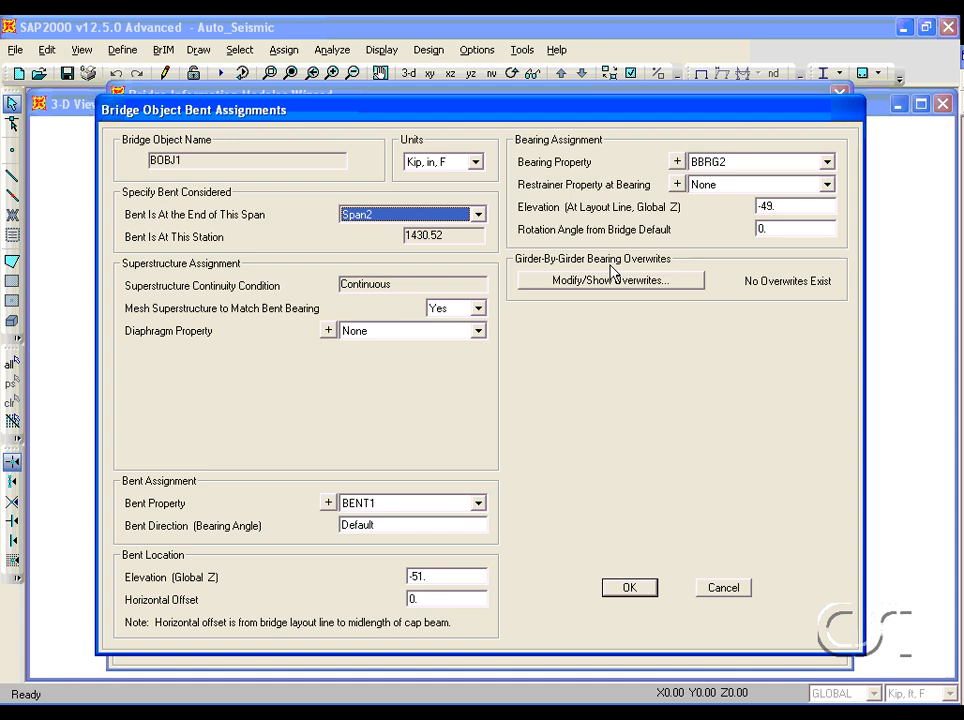
{"action": "left_click", "coordinate": [628, 588]}
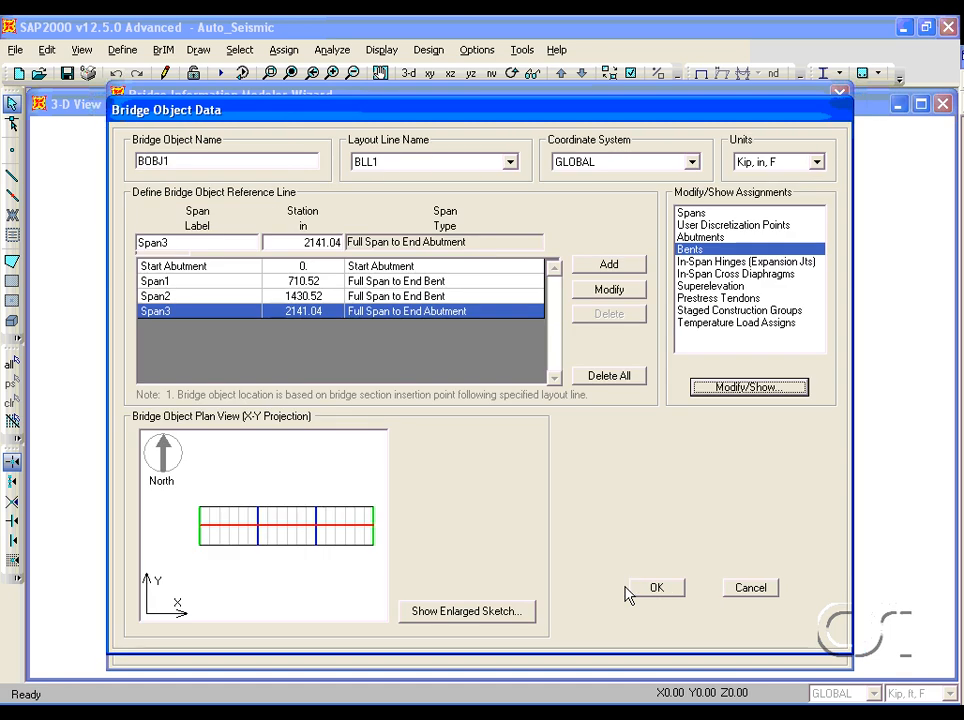
{"action": "left_click", "coordinate": [654, 587]}
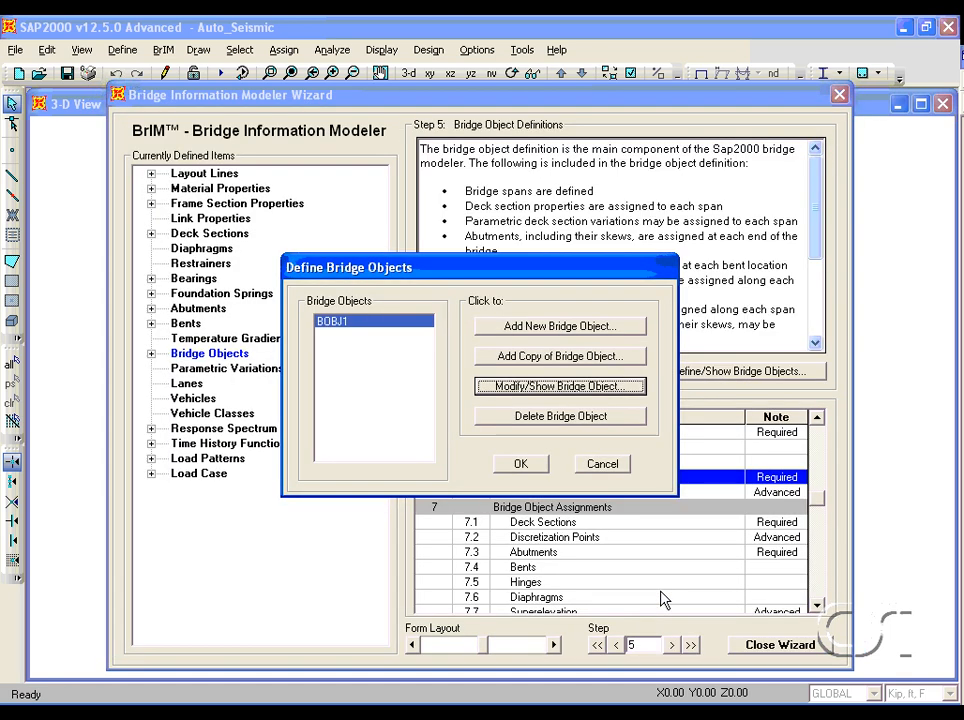
{"action": "left_click", "coordinate": [520, 464]}
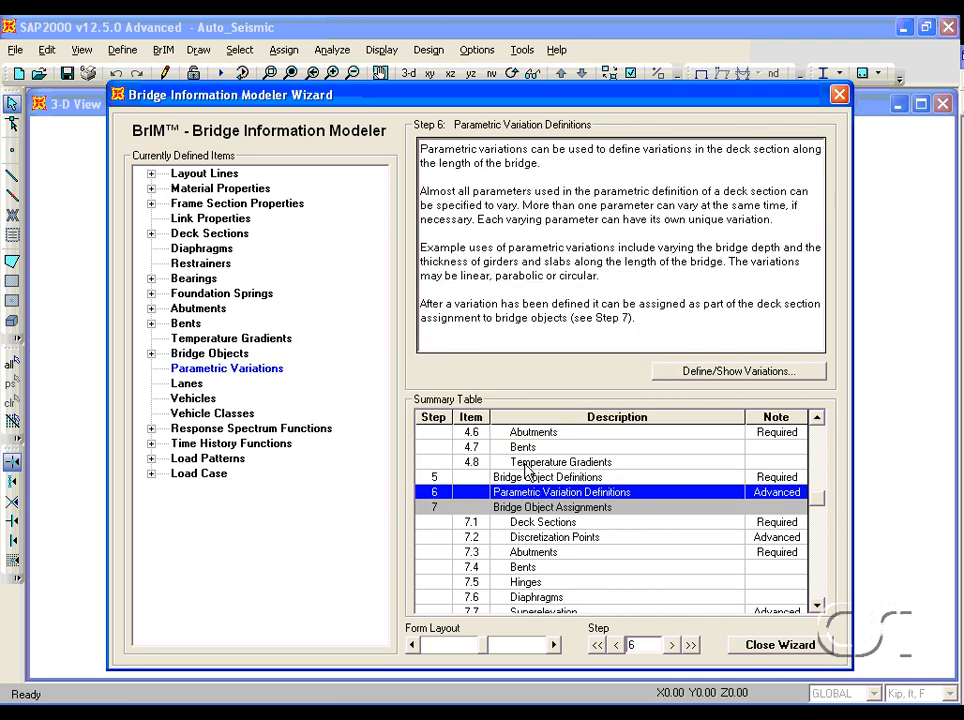
- Update BOBJ1's linked model as an area object model with a preferred maximum submesh size of 4, and close the wizard
{"action": "left_click", "coordinate": [818, 606]}
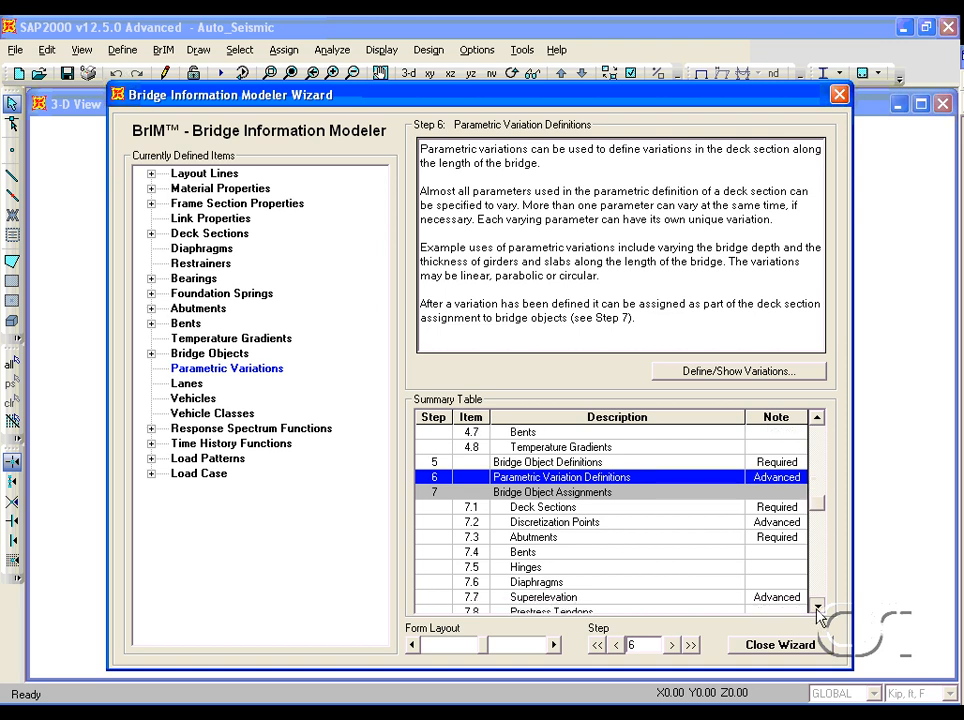
{"action": "left_click", "coordinate": [818, 606]}
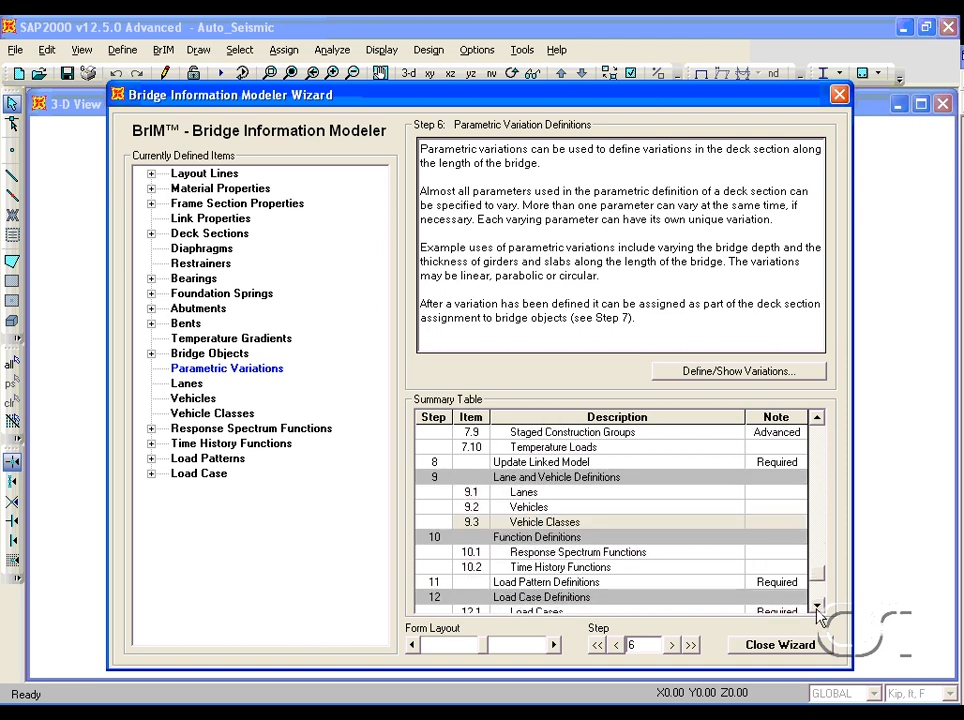
{"action": "left_click", "coordinate": [577, 463]}
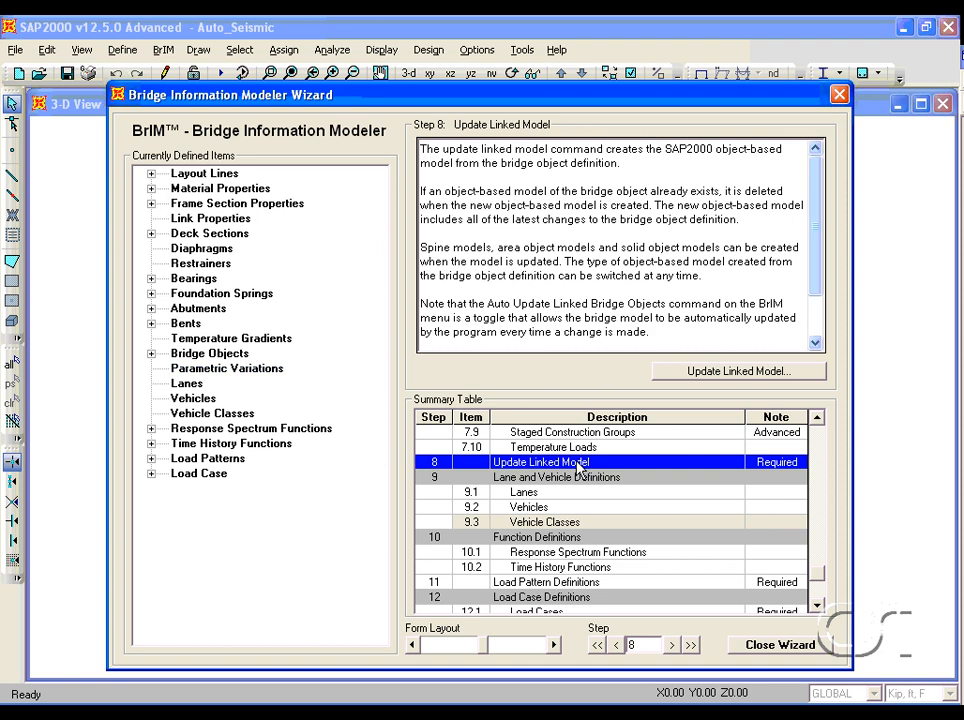
{"action": "double_click", "coordinate": [630, 472]}
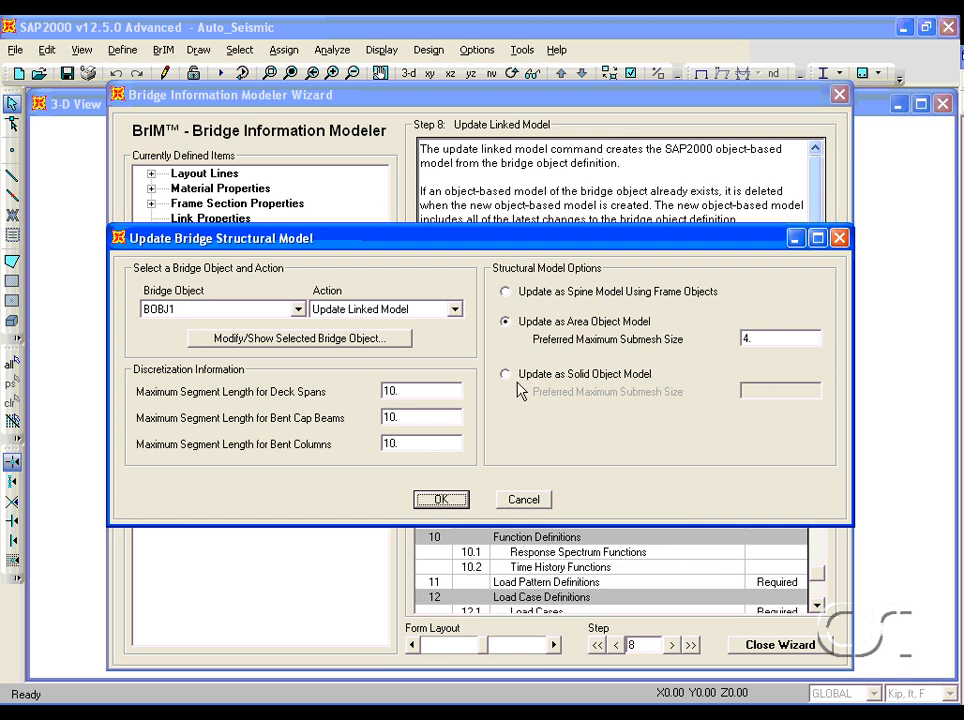
{"action": "left_click", "coordinate": [456, 499]}
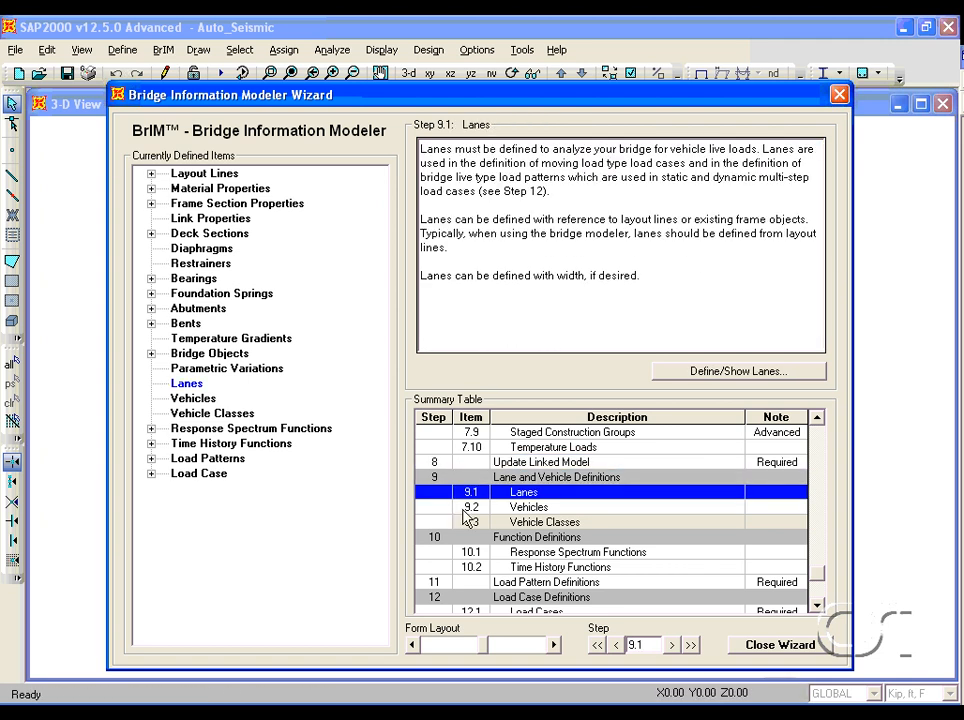
{"action": "left_click", "coordinate": [763, 645]}
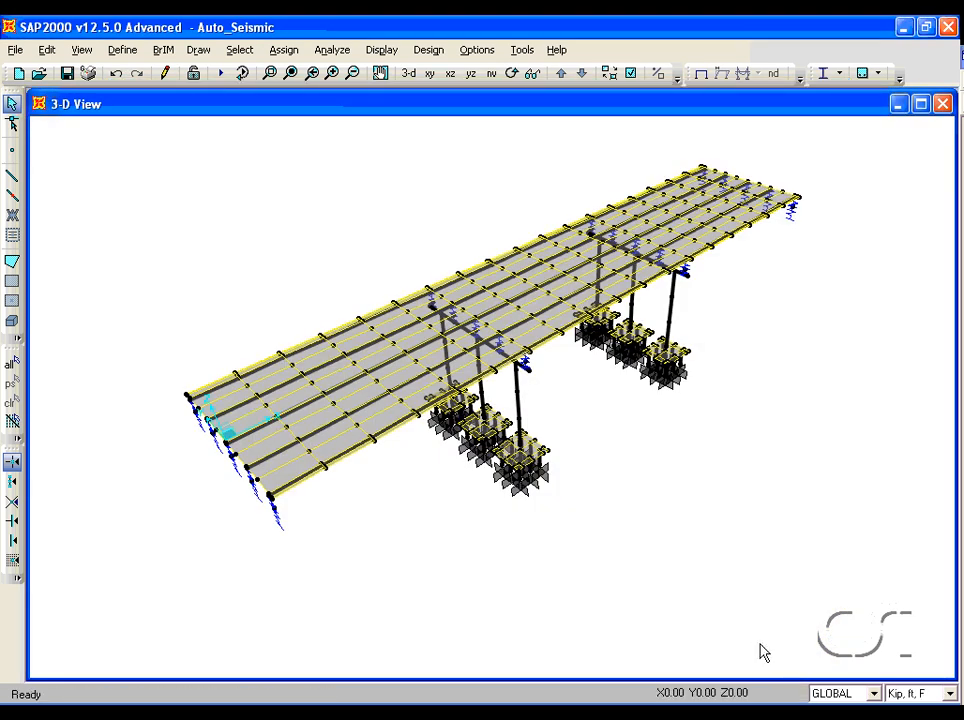
- Examine the first bent's column-to-pile-cap connection in the X-Z plane with the extruded view turned on
{"action": "left_click", "coordinate": [450, 74]}
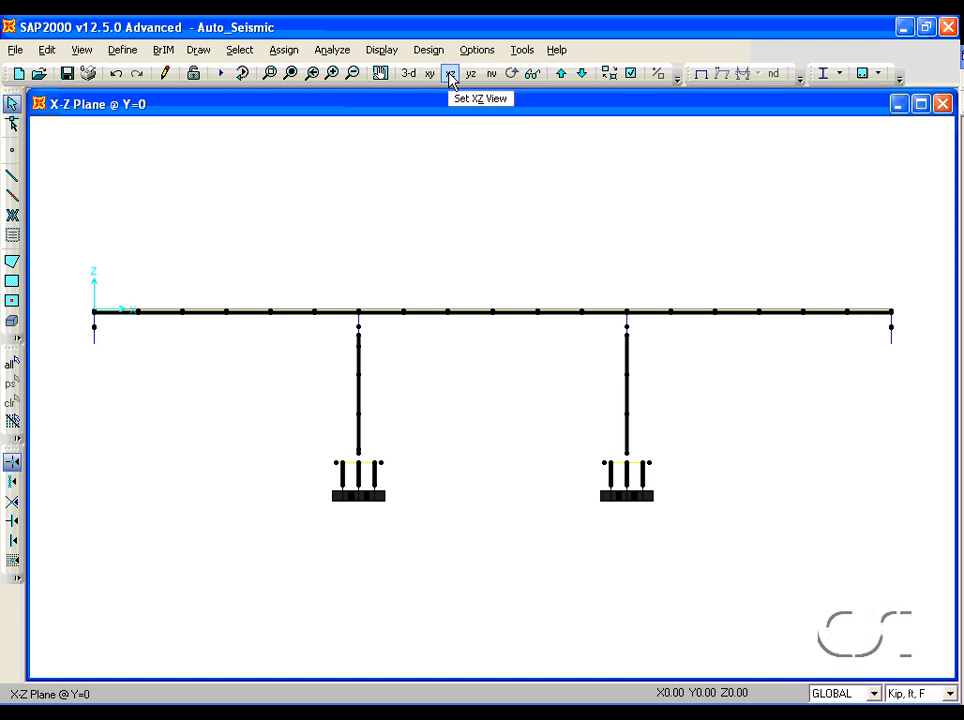
{"action": "left_click", "coordinate": [269, 73]}
{"action": "left_click_drag", "start_coordinate": [276, 405], "coordinate": [432, 562]}
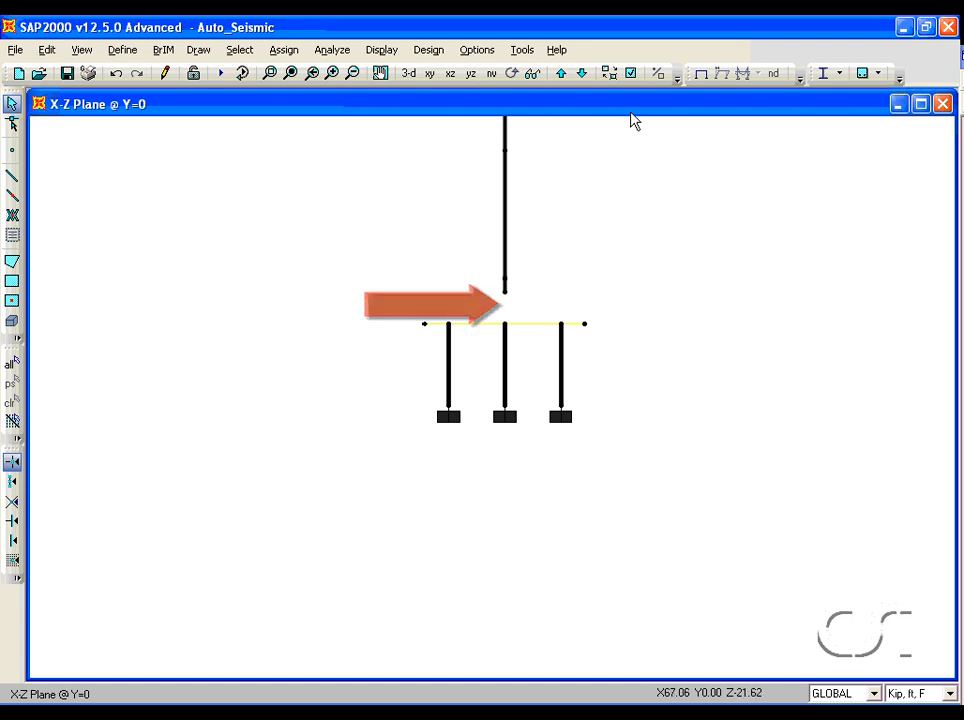
{"action": "left_click", "coordinate": [630, 74]}
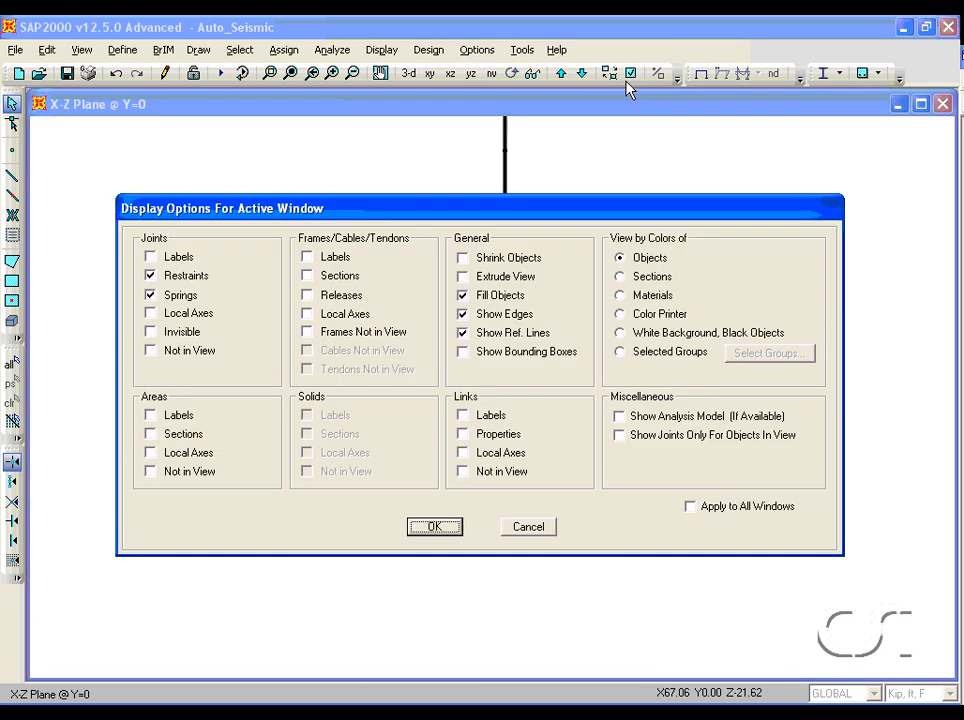
{"action": "left_click", "coordinate": [494, 277]}
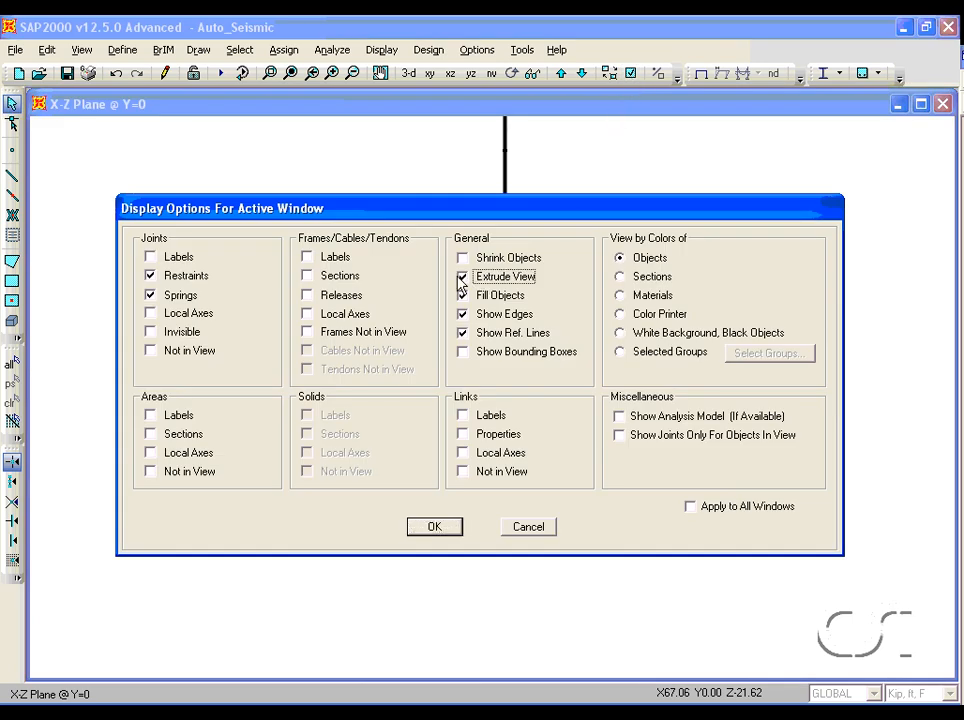
{"action": "left_click", "coordinate": [436, 527]}
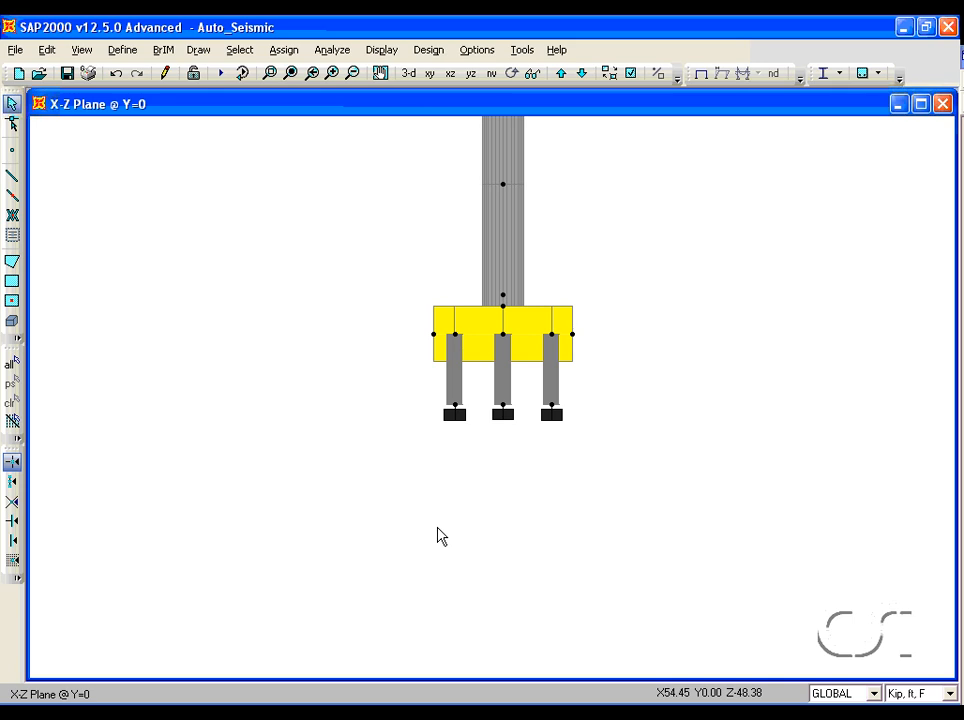
- Turn off the extruded view and restore the default 3-D view of the bridge
{"action": "left_click", "coordinate": [632, 77]}
{"action": "left_click", "coordinate": [512, 278]}
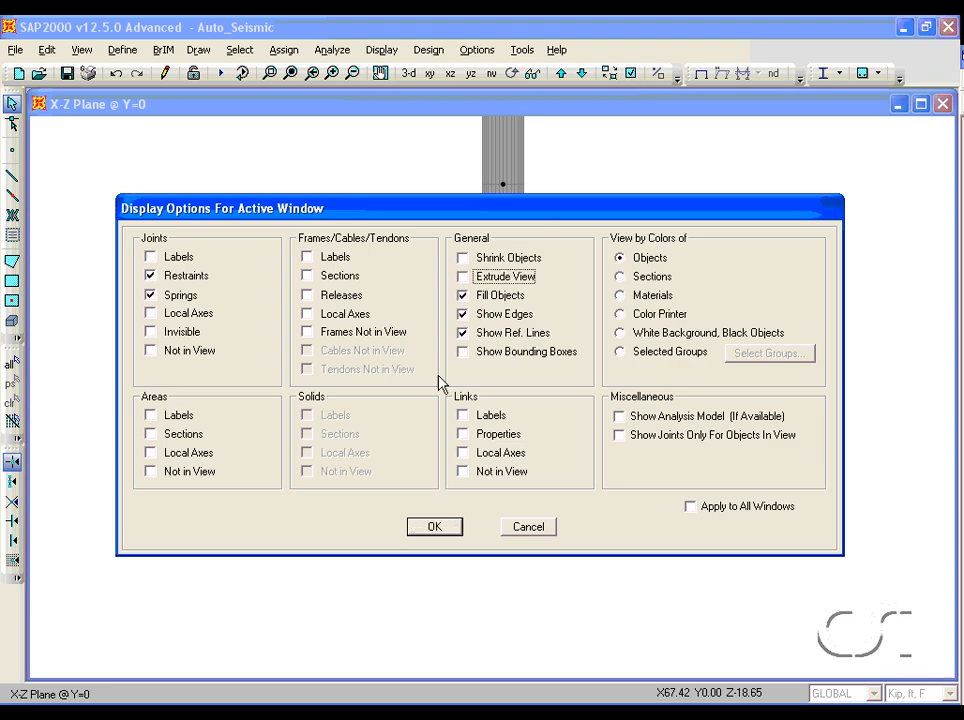
{"action": "left_click", "coordinate": [430, 527]}
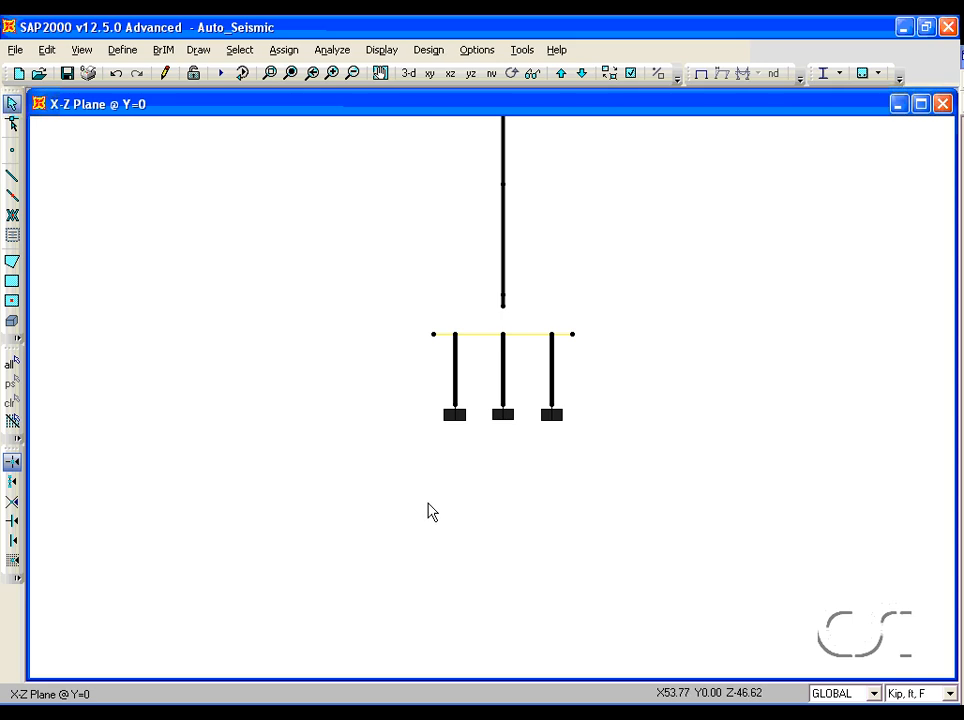
{"action": "left_click", "coordinate": [415, 77]}
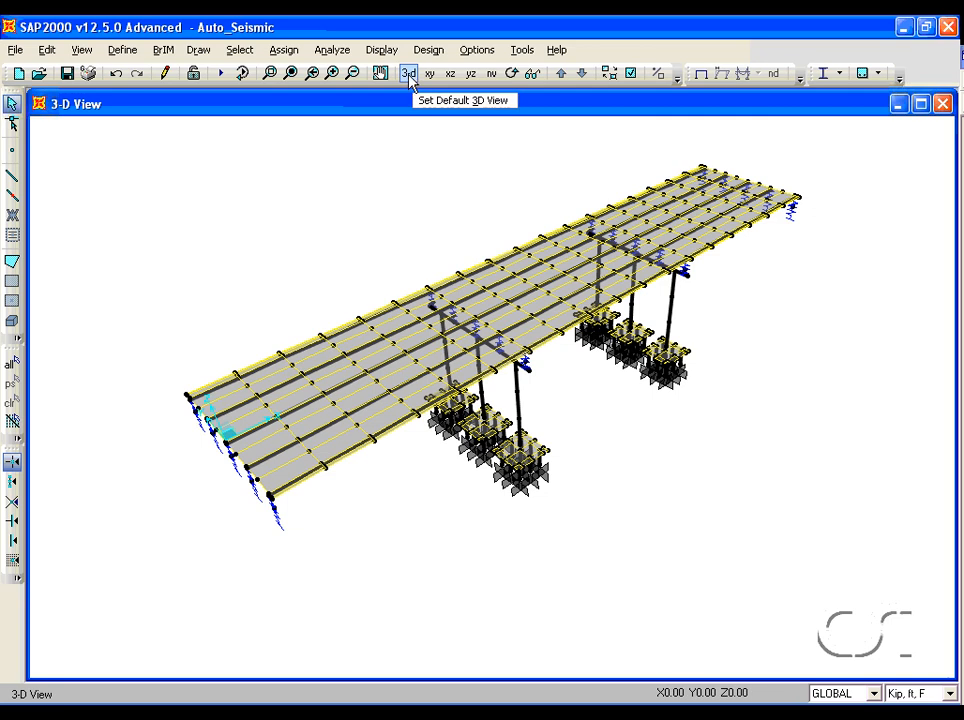
- Review the DEAD and SDEAD load pattern definitions and accept them
{"action": "left_click", "coordinate": [121, 51]}
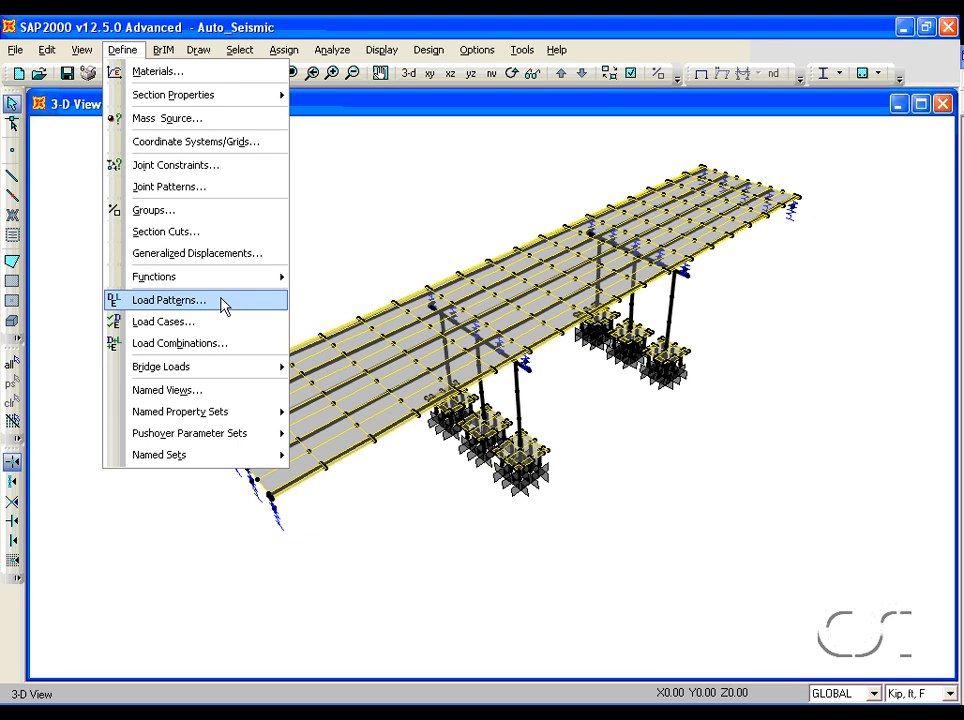
{"action": "left_click", "coordinate": [189, 306]}
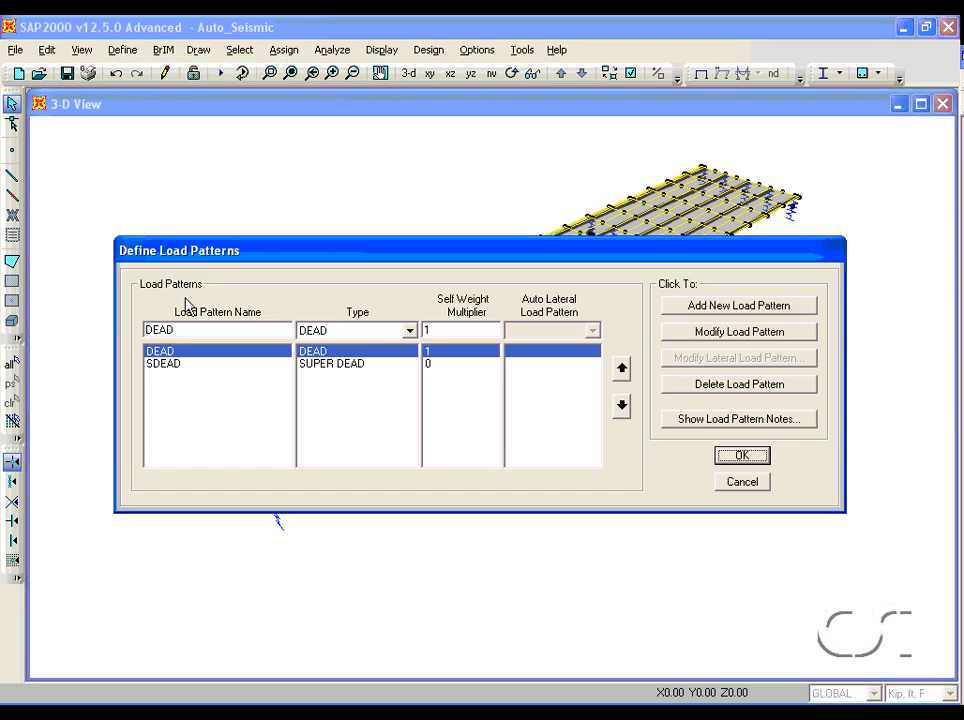
{"action": "left_click", "coordinate": [205, 370]}
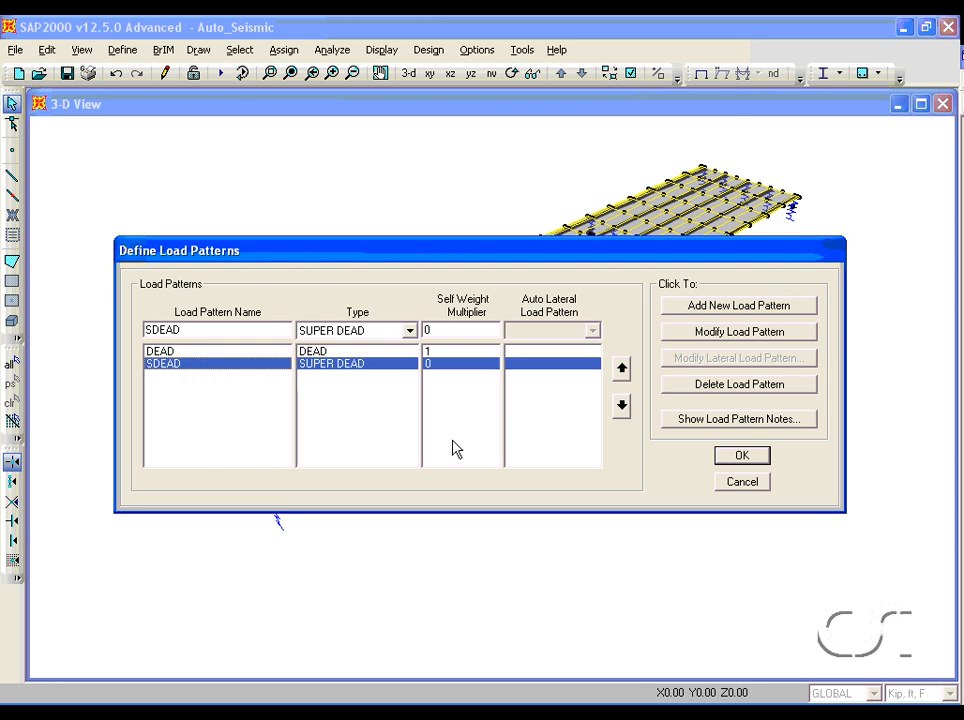
{"action": "left_click", "coordinate": [742, 458]}
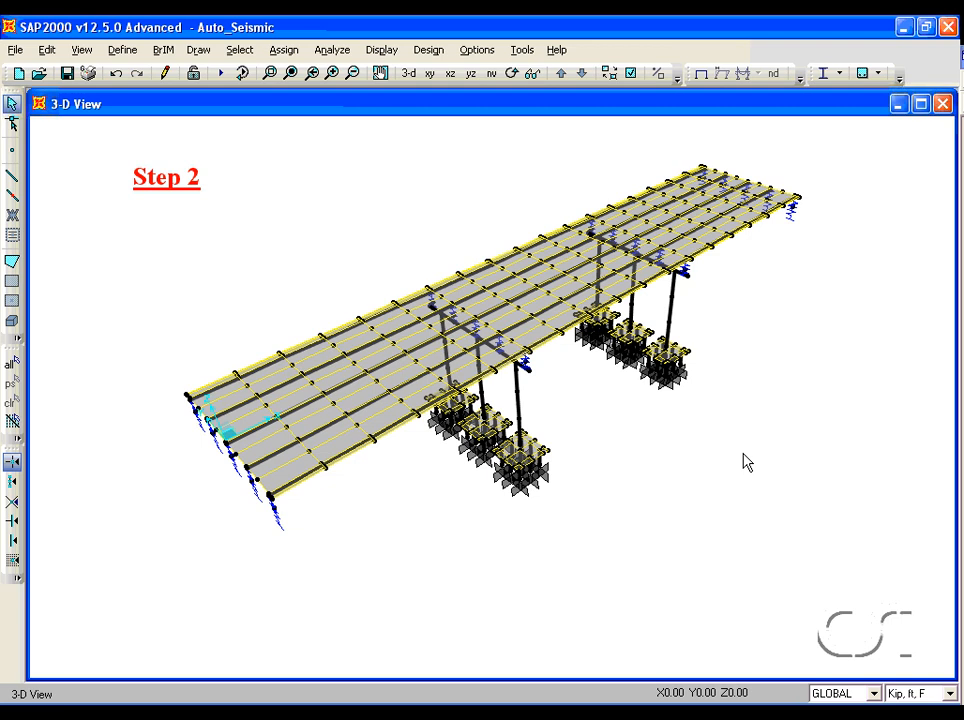
- Add a new response spectrum function of type NCHRP20-07 and name it EQ
{"action": "left_click", "coordinate": [123, 50]}
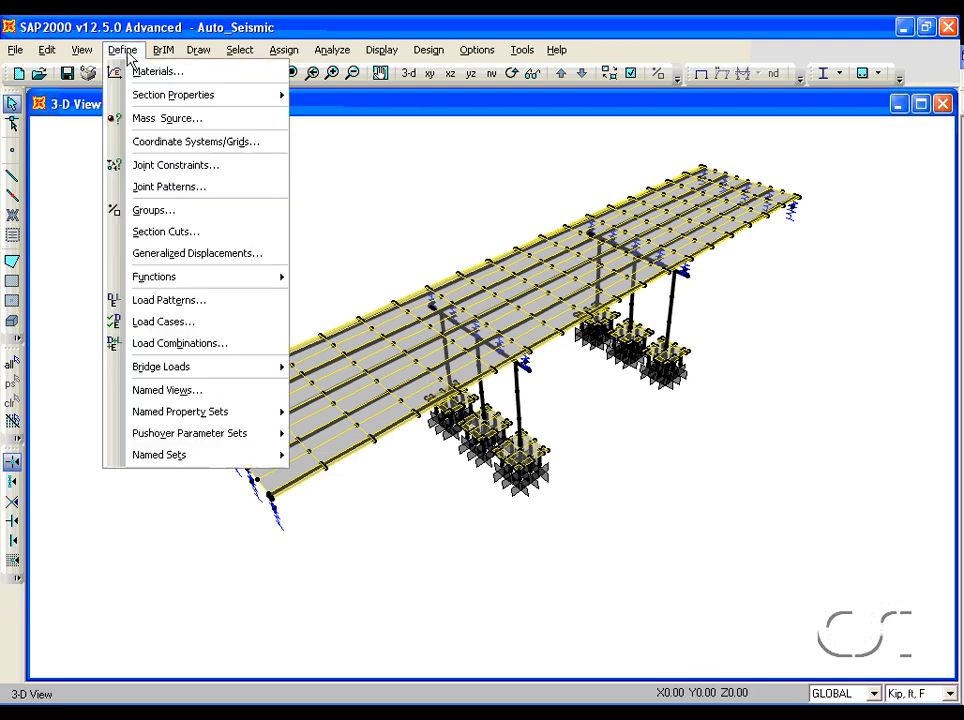
{"action": "mouse_move", "coordinate": [142, 277]}
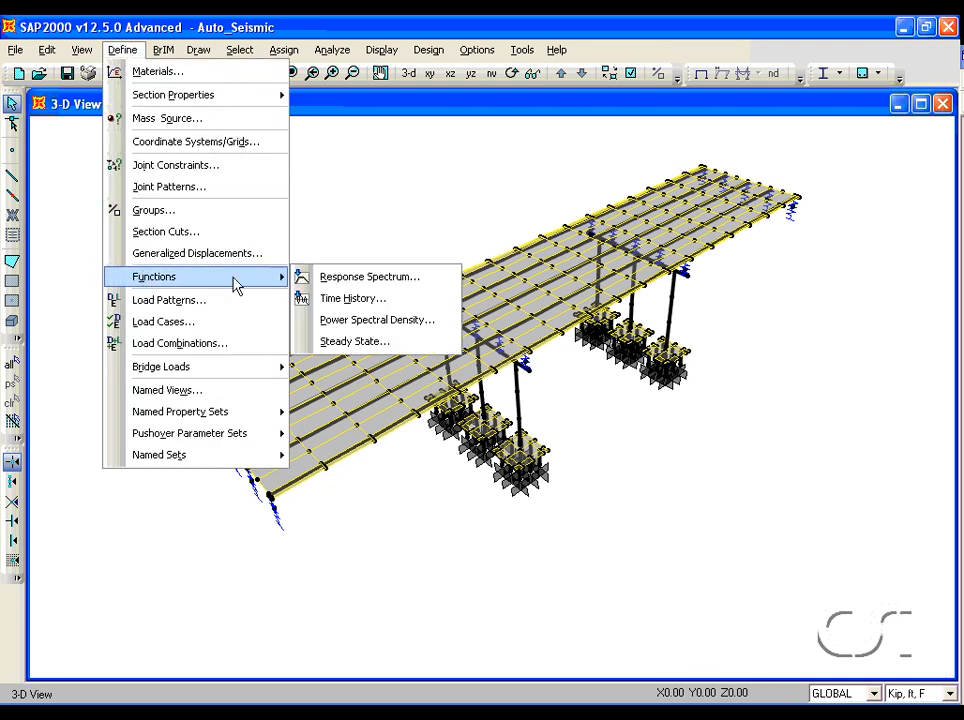
{"action": "left_click", "coordinate": [390, 279]}
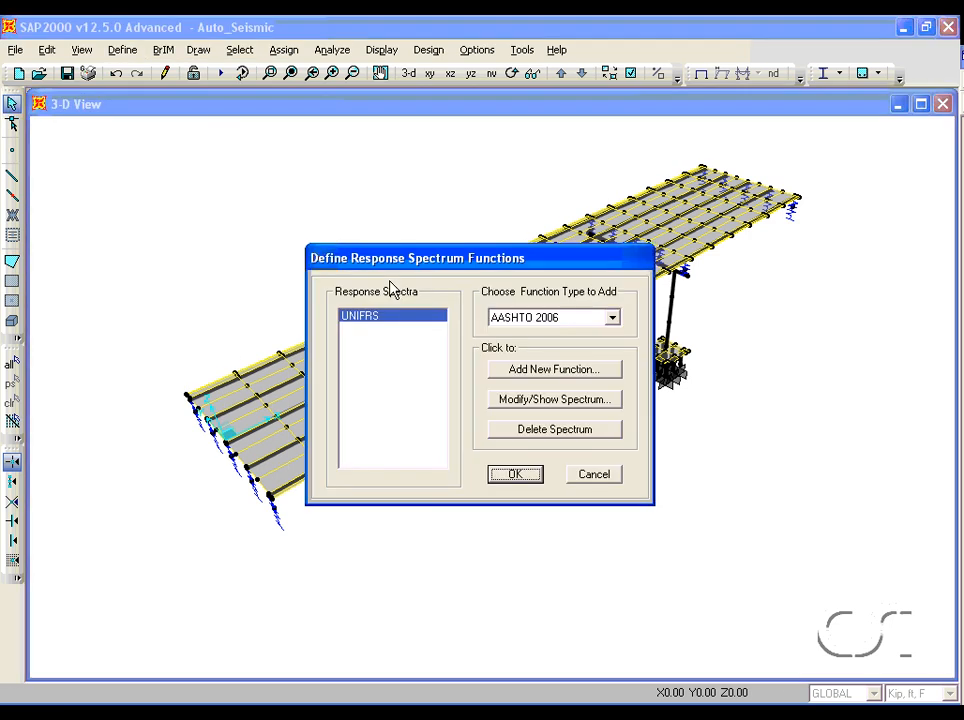
{"action": "left_click", "coordinate": [556, 321]}
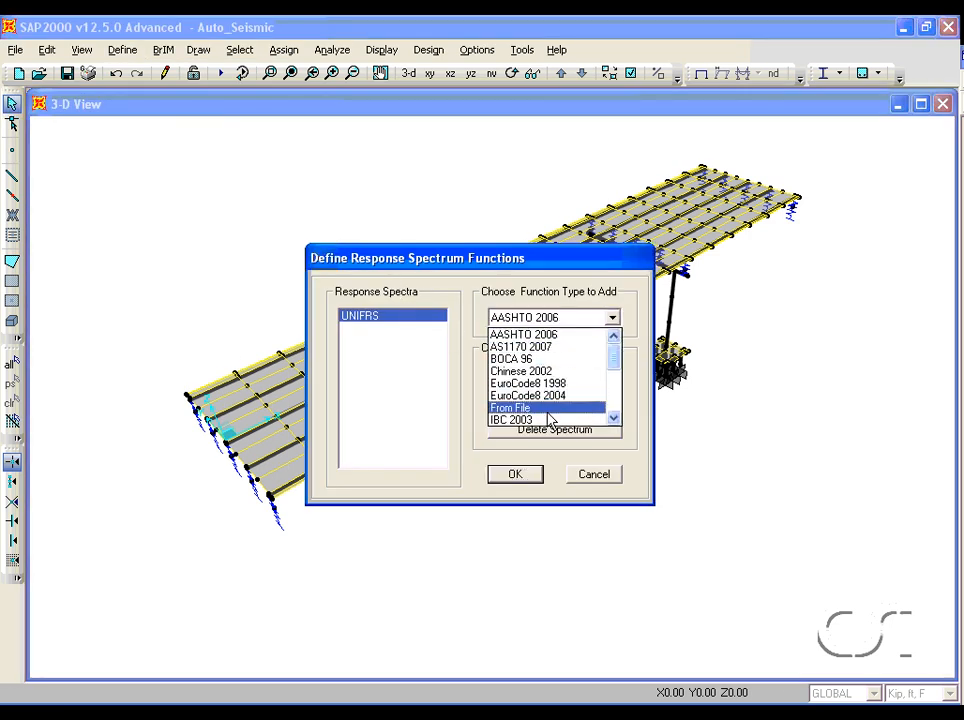
{"action": "left_click_drag", "start_coordinate": [616, 368], "coordinate": [617, 396]}
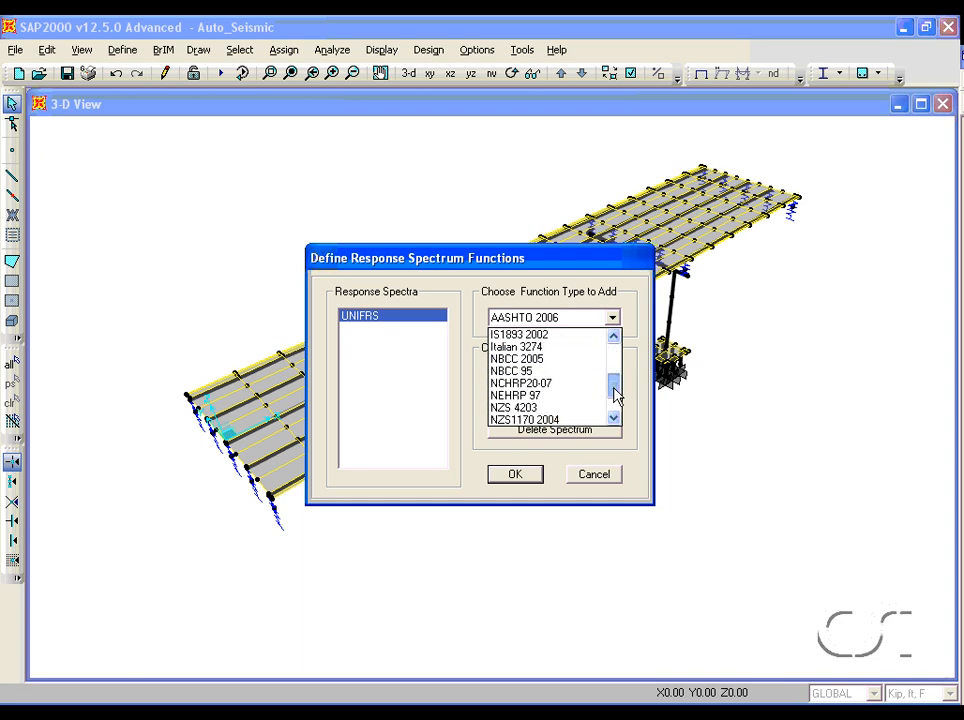
{"action": "left_click", "coordinate": [550, 384]}
{"action": "left_click", "coordinate": [549, 370]}
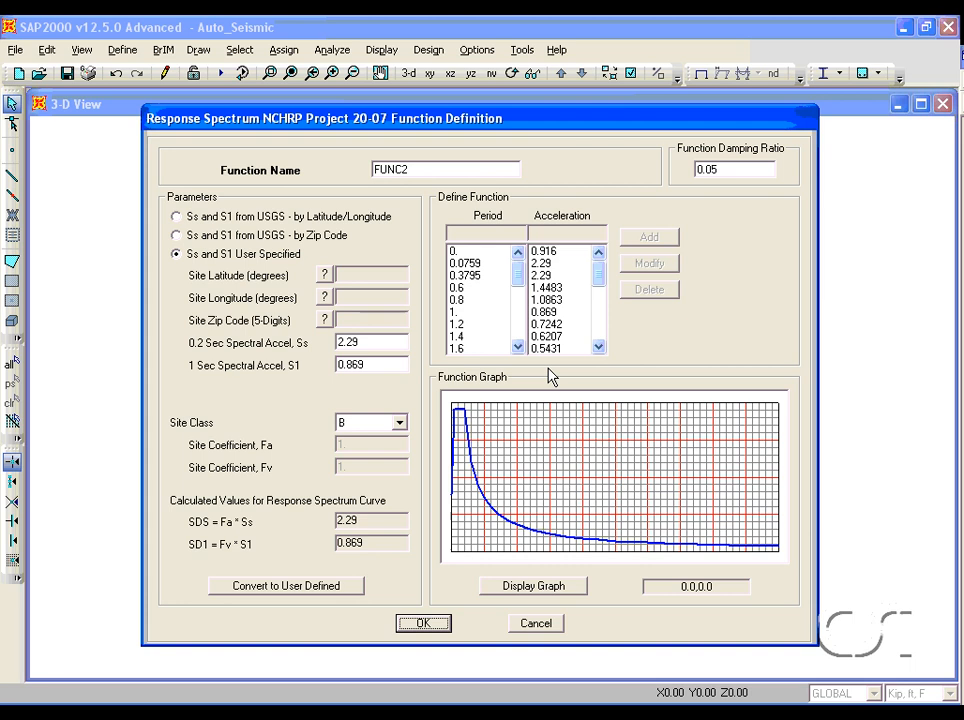
{"action": "double_click", "coordinate": [427, 170]}
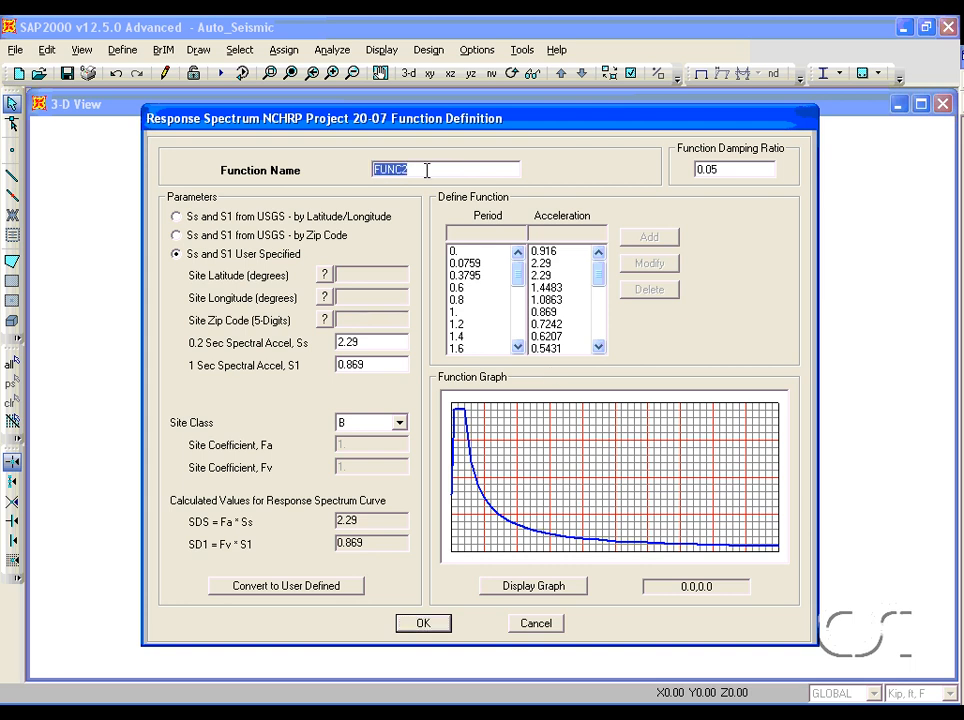
{"action": "type", "text": "EQ"}
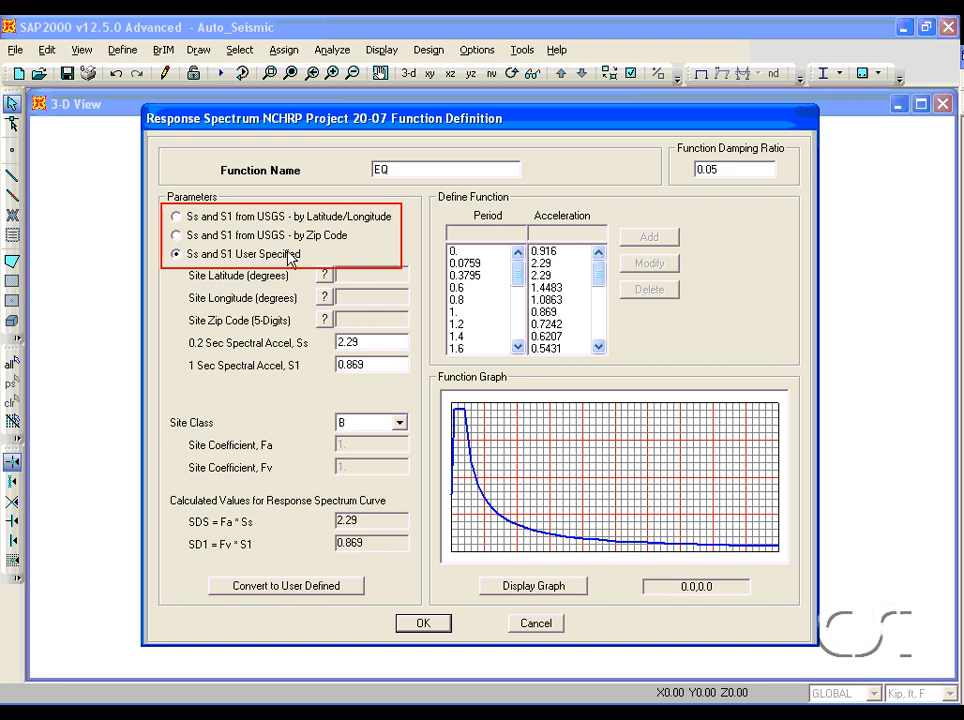
- Base Ss and S1 on USGS data by latitude/longitude, with site latitude 36 and longitude -89.817 degrees
{"action": "left_click", "coordinate": [179, 218]}
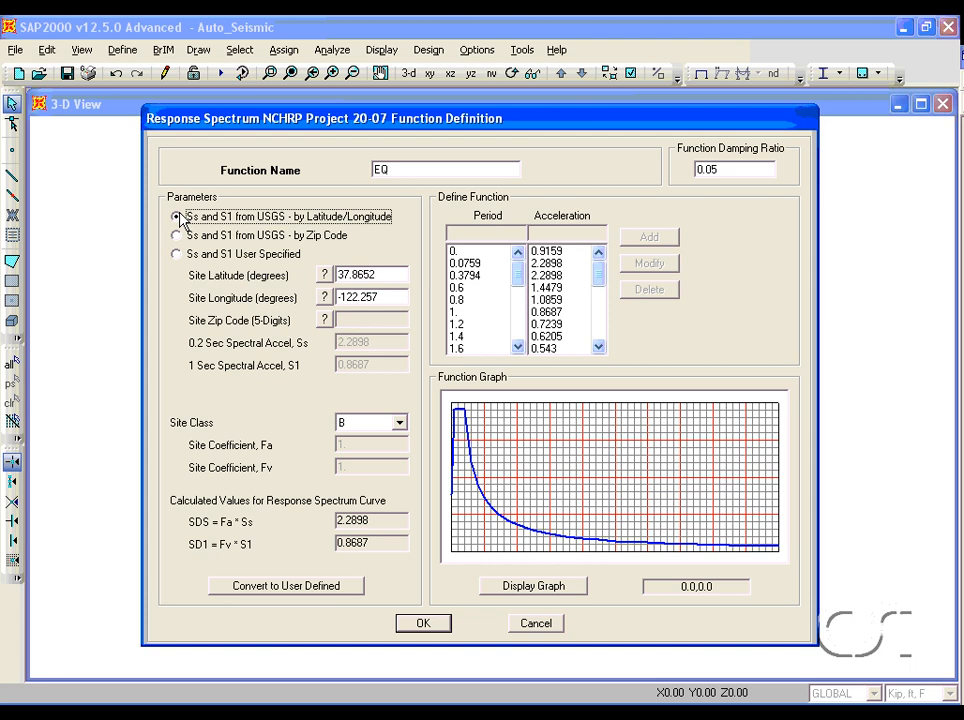
{"action": "double_click", "coordinate": [378, 272]}
{"action": "type", "text": "36"}
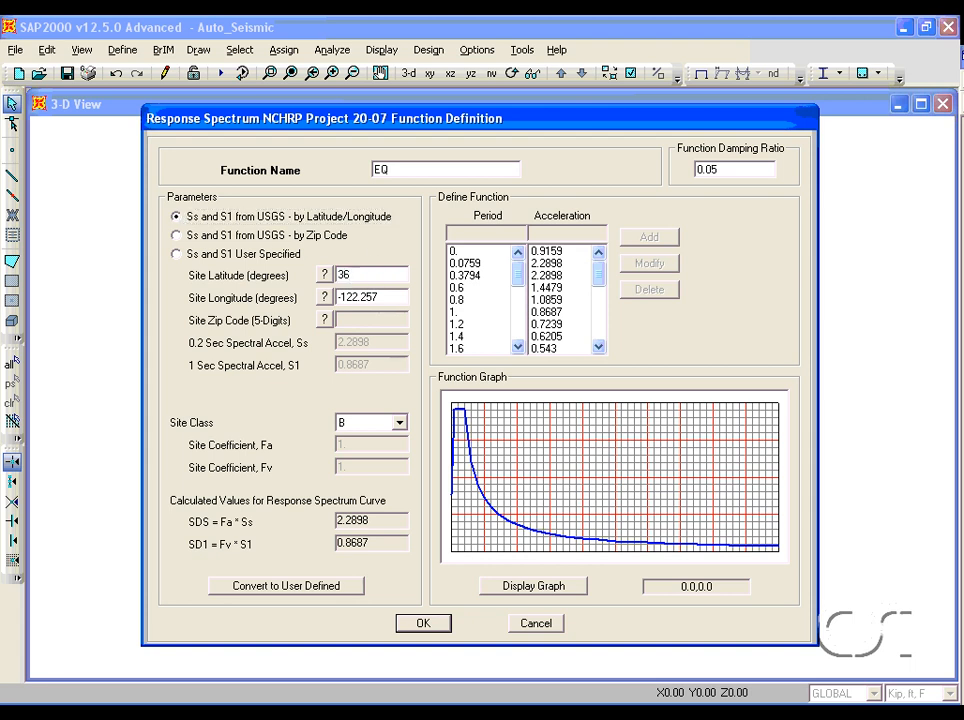
{"action": "double_click", "coordinate": [380, 297]}
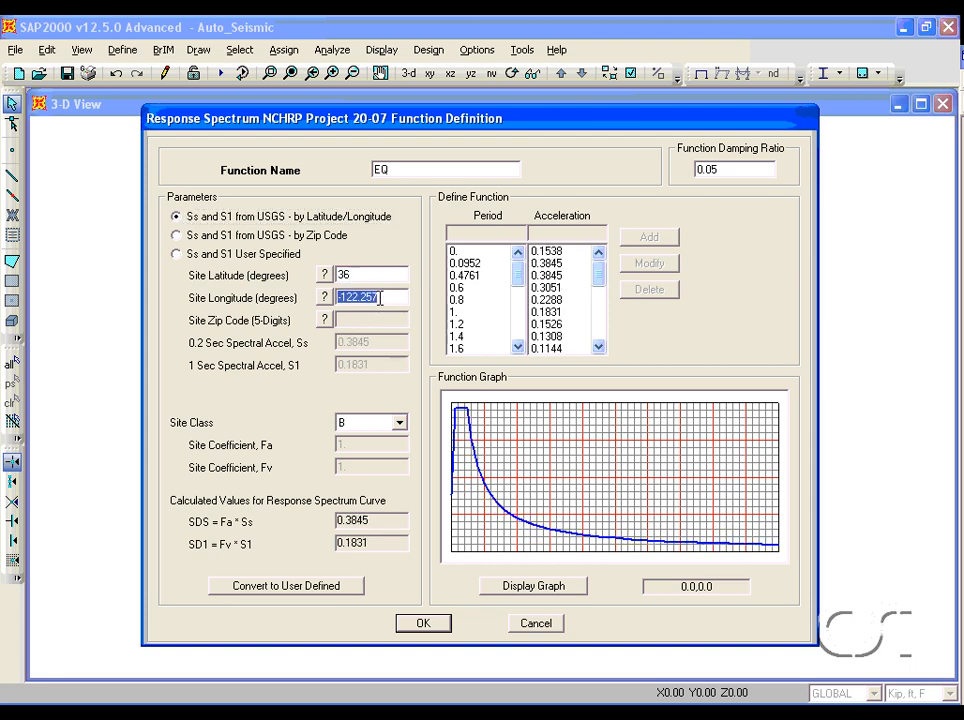
{"action": "type", "text": "-"}
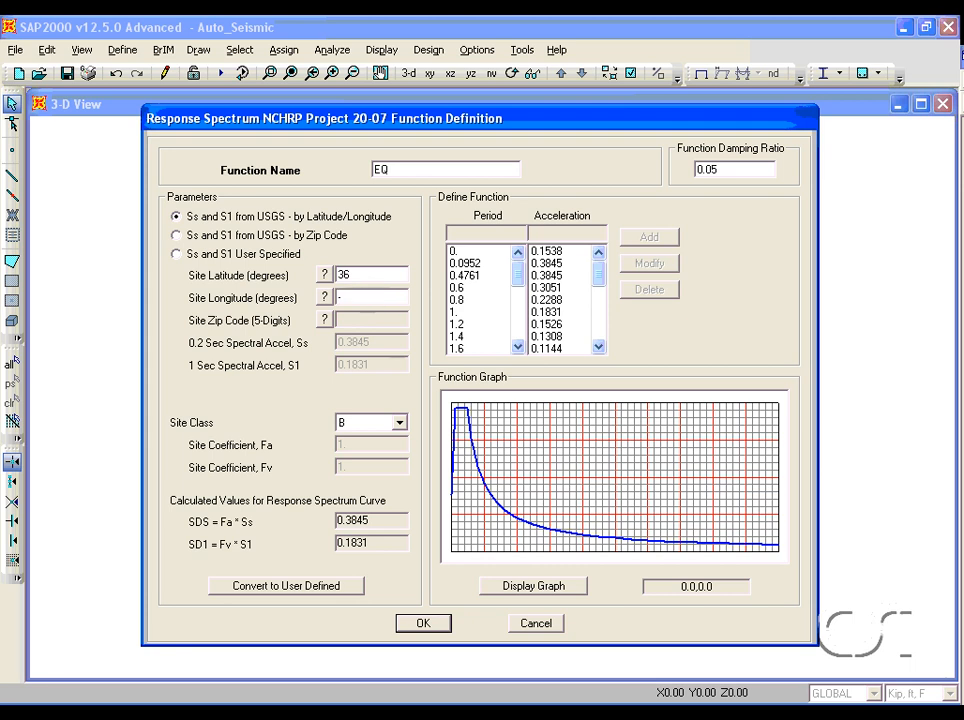
{"action": "type", "text": "89.817"}
- Set the site class of the EQ spectrum to D and accept the response spectrum function definitions
{"action": "left_click", "coordinate": [382, 424]}
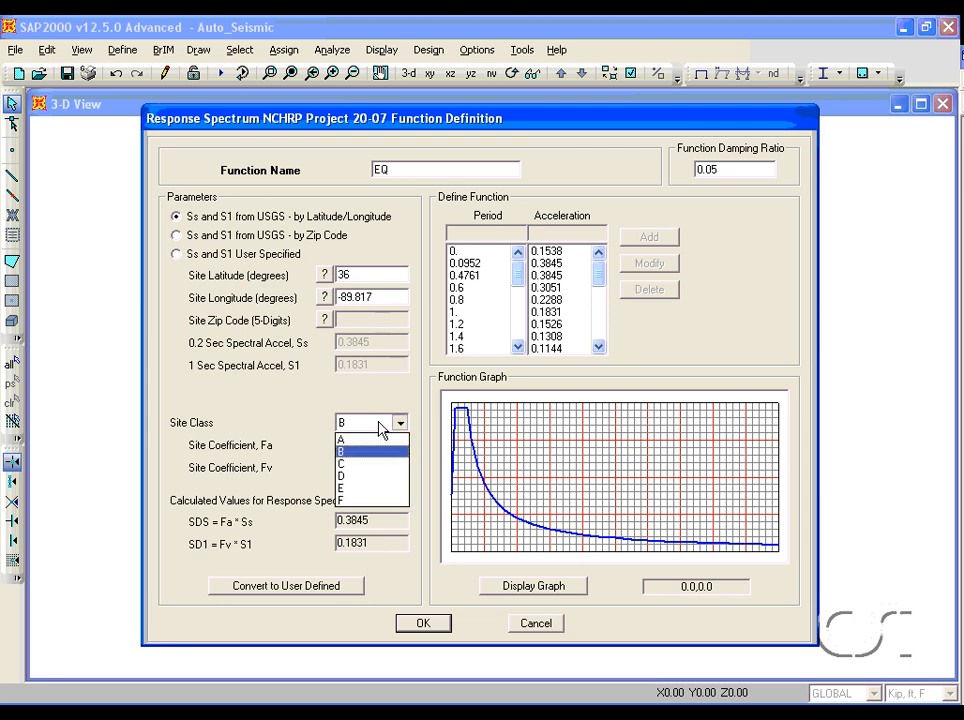
{"action": "left_click", "coordinate": [345, 477]}
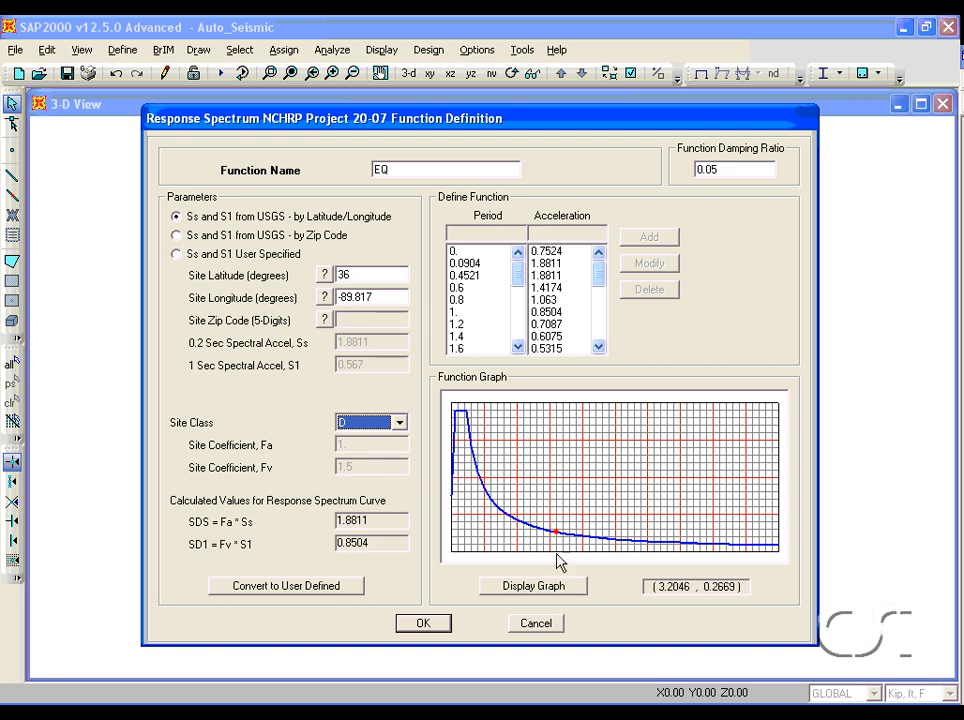
{"action": "left_click", "coordinate": [424, 622]}
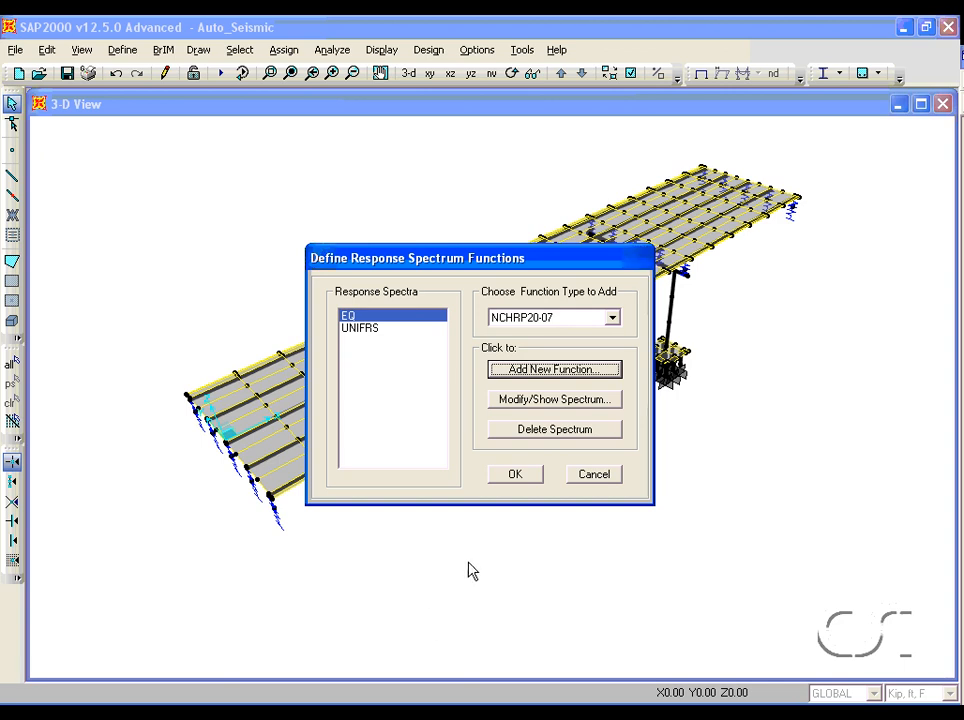
{"action": "left_click", "coordinate": [516, 476]}
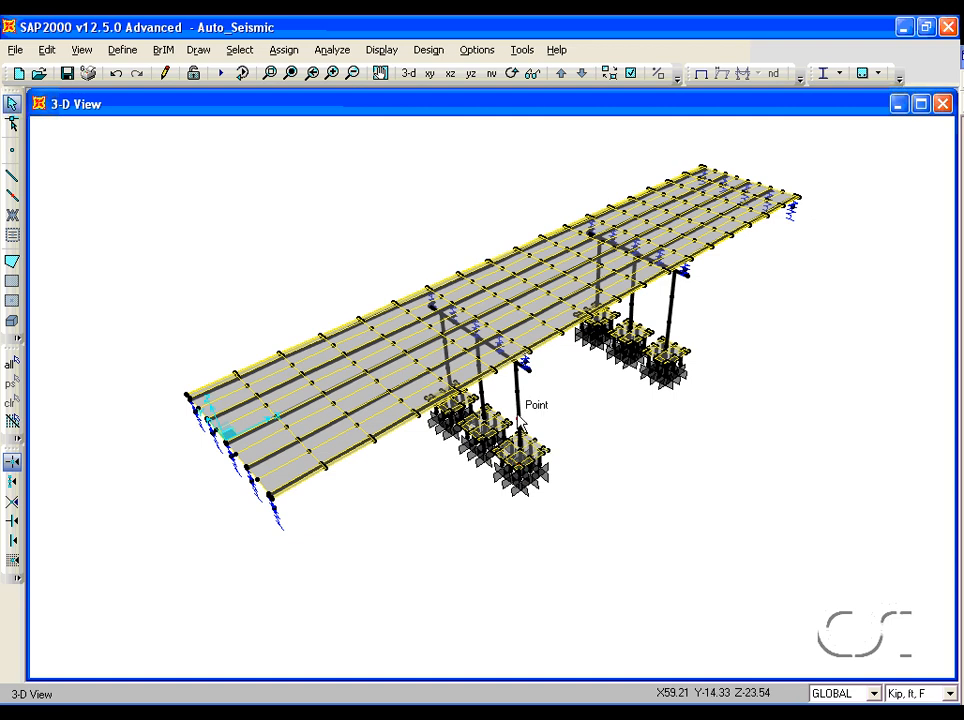
- Add a new bridge seismic design request for bridge object BOBJ1 and open its design request parameters
{"action": "left_click", "coordinate": [430, 50]}
{"action": "mouse_move", "coordinate": [434, 214]}
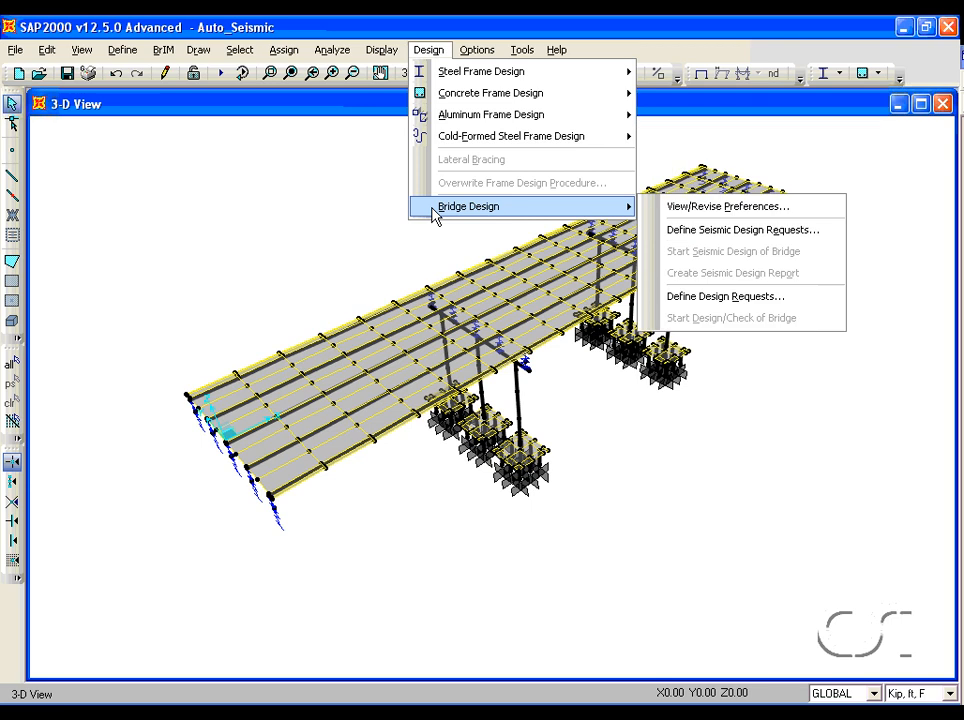
{"action": "left_click", "coordinate": [741, 239]}
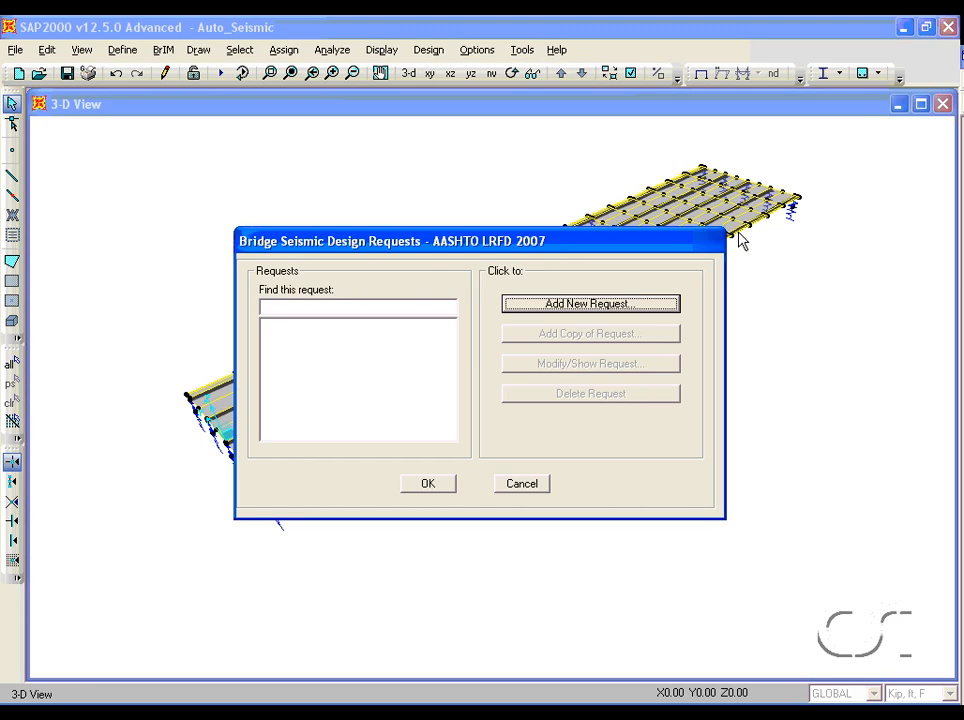
{"action": "left_click", "coordinate": [624, 310]}
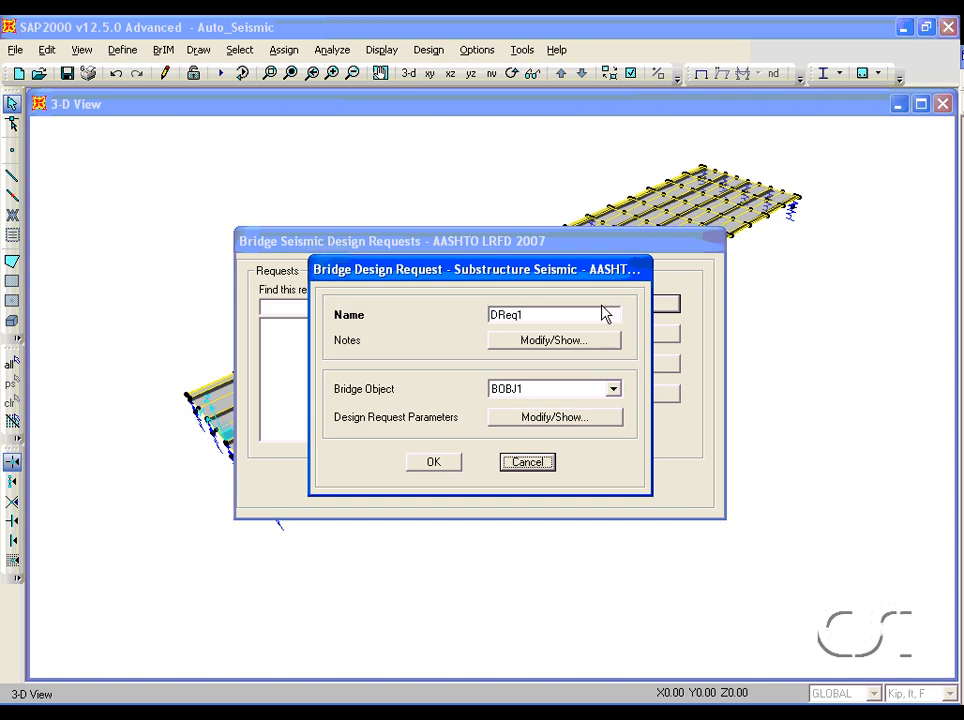
{"action": "left_click", "coordinate": [553, 417]}
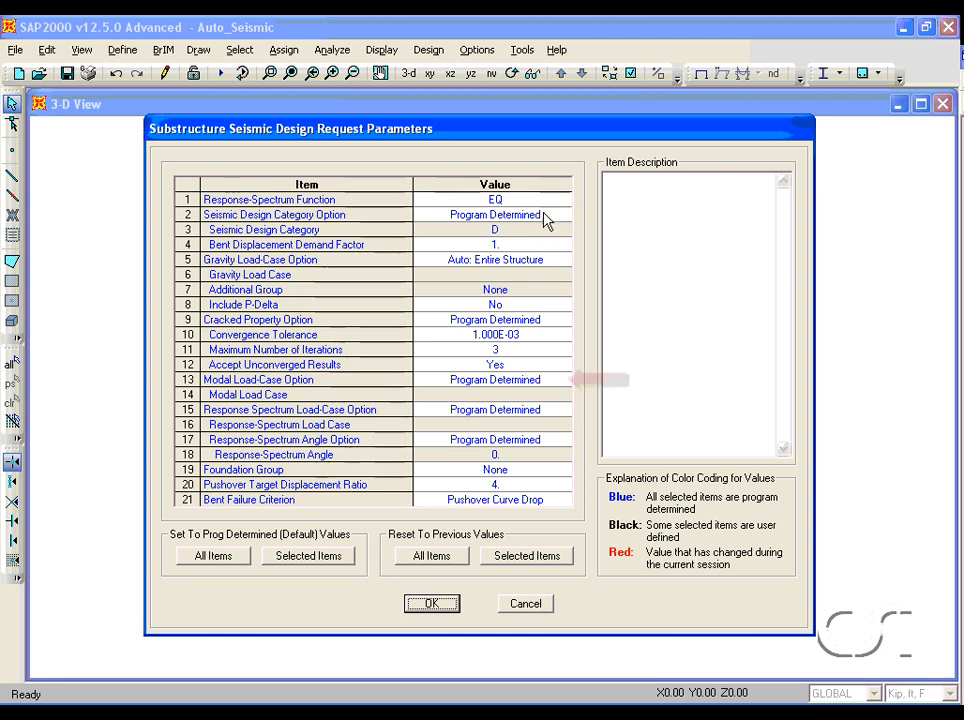
- Set the request's foundation group to FTN and accept the seismic design request
{"action": "left_click", "coordinate": [512, 470]}
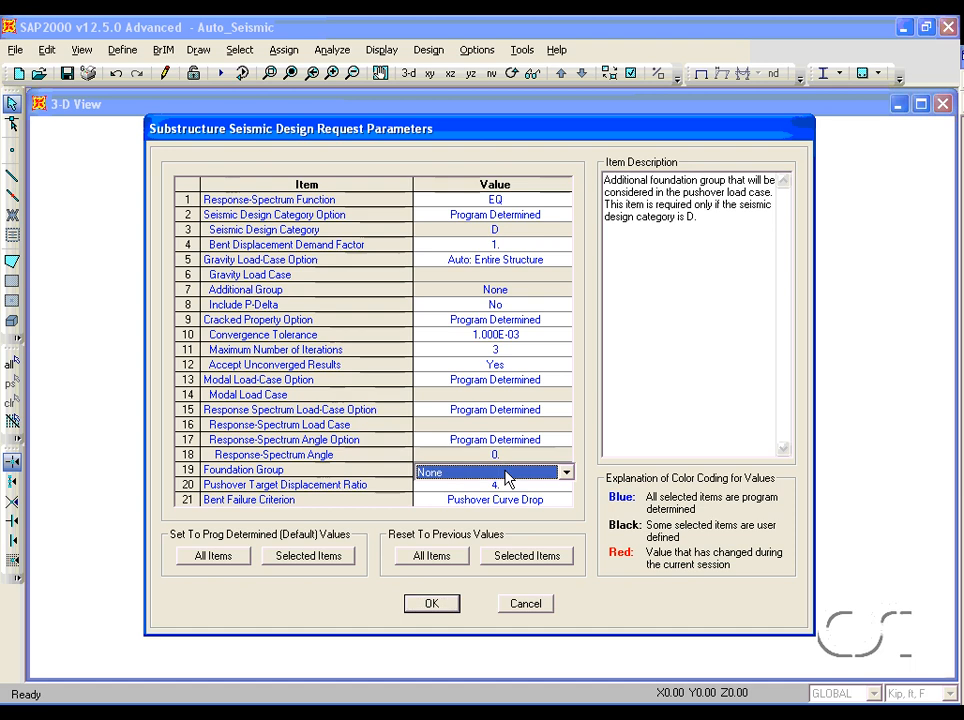
{"action": "left_click", "coordinate": [550, 476]}
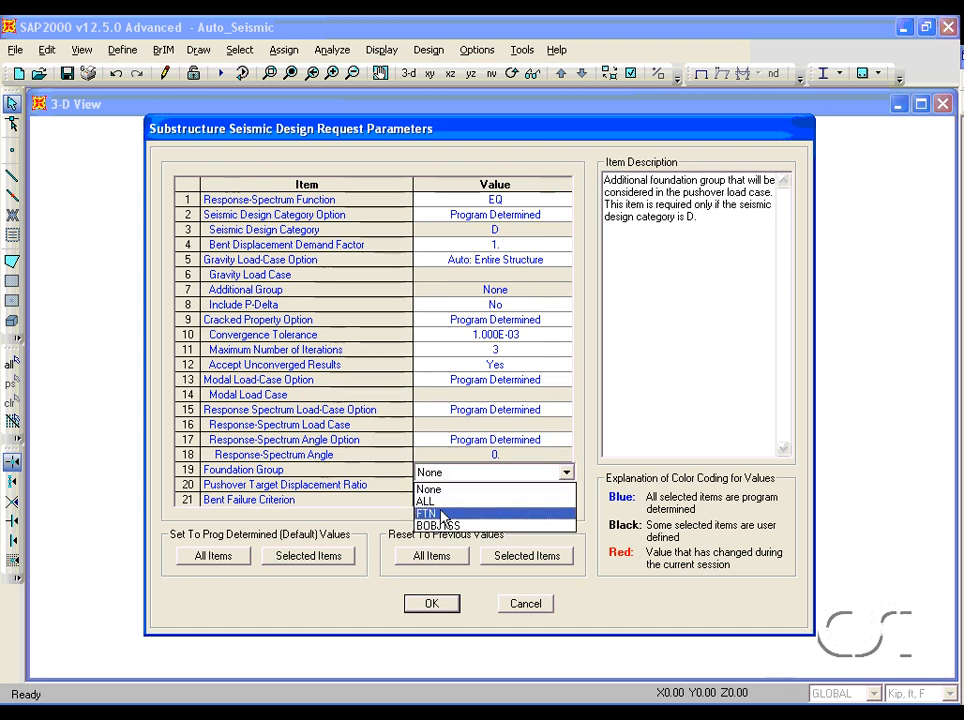
{"action": "left_click", "coordinate": [441, 515]}
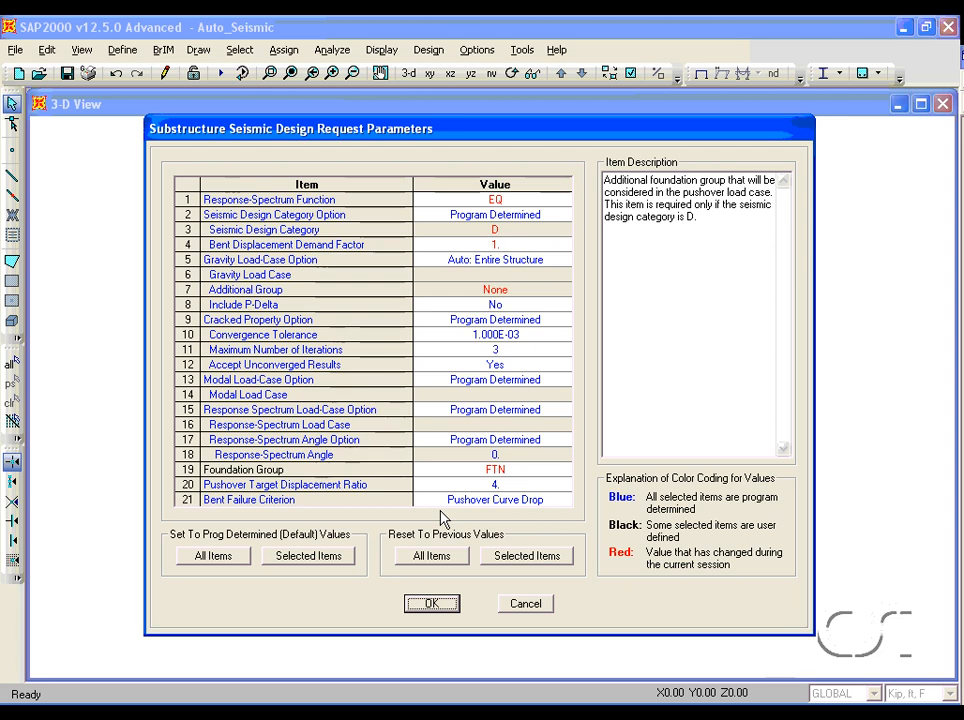
{"action": "left_click", "coordinate": [432, 605]}
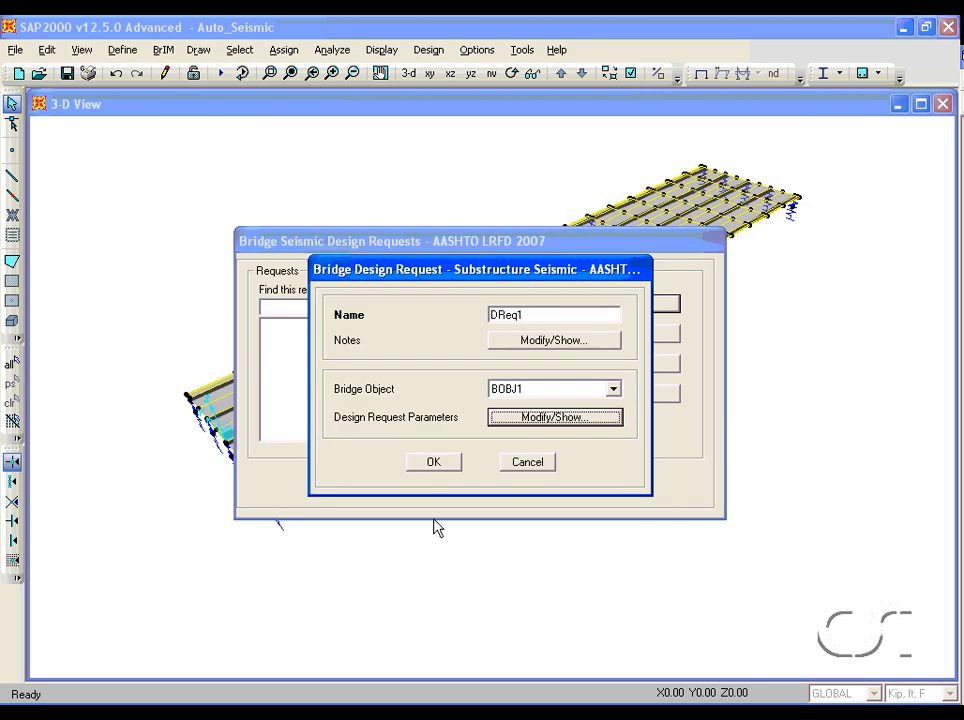
{"action": "left_click", "coordinate": [435, 466]}
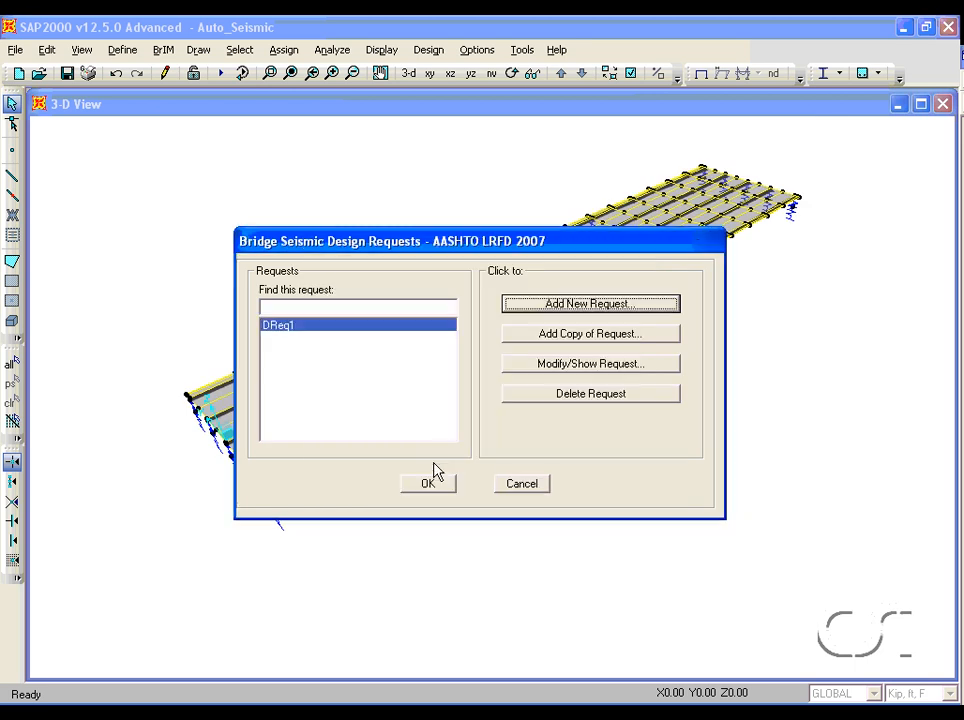
{"action": "left_click", "coordinate": [428, 486]}
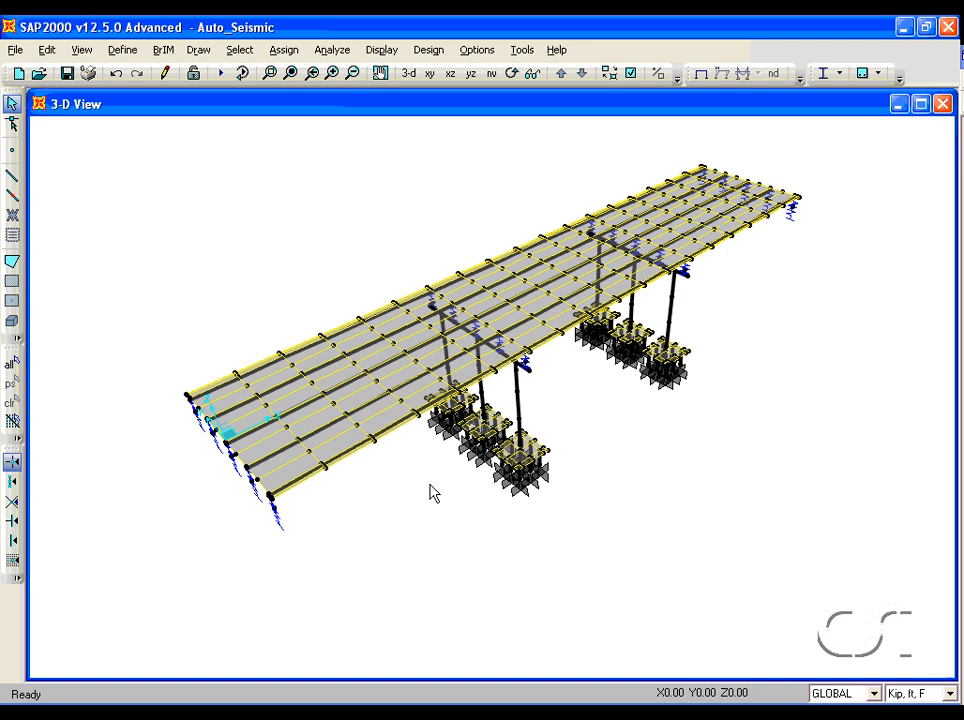
- Review the defined load cases before the seismic design run and accept them
{"action": "left_click", "coordinate": [124, 50]}
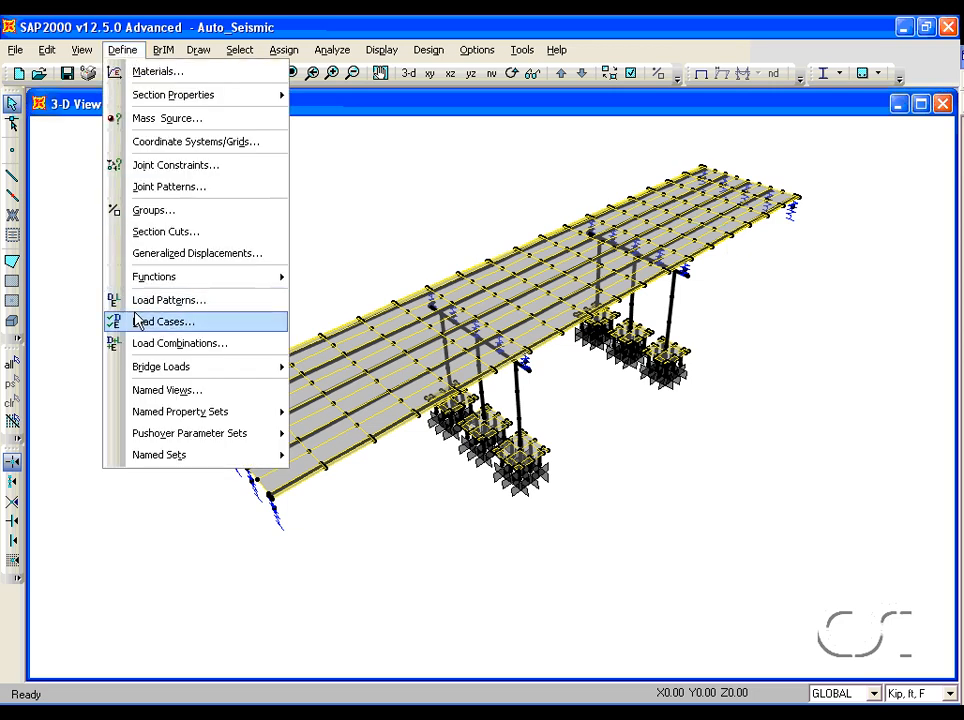
{"action": "left_click", "coordinate": [185, 325]}
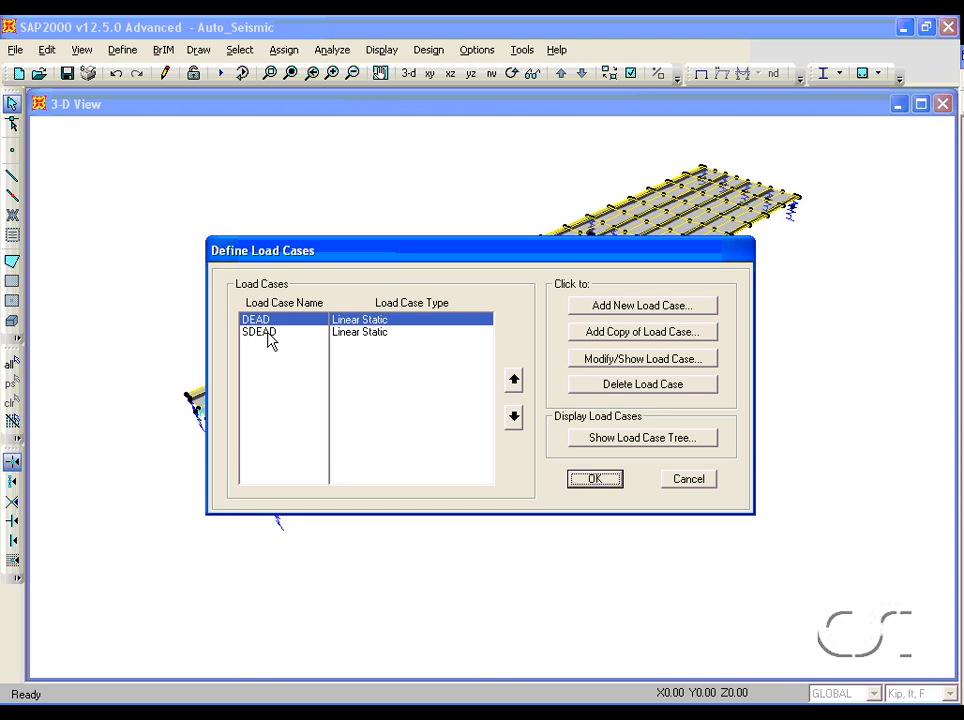
{"action": "left_click", "coordinate": [594, 480]}
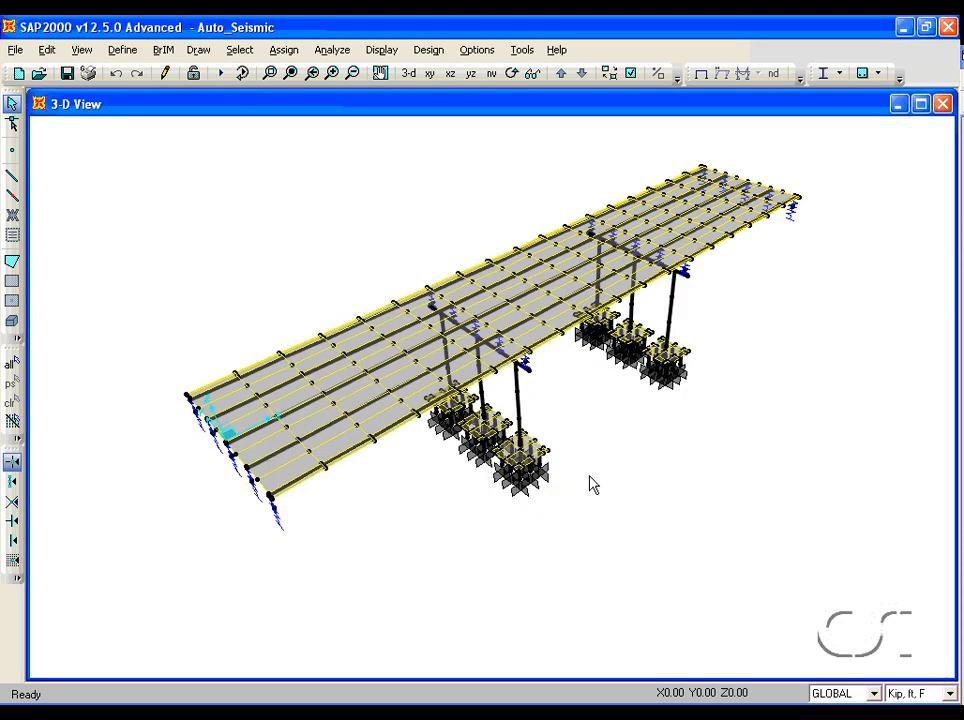
- Run the automated seismic design of the bridge for the design request on BOBJ1
{"action": "left_click", "coordinate": [432, 52]}
{"action": "mouse_move", "coordinate": [465, 208]}
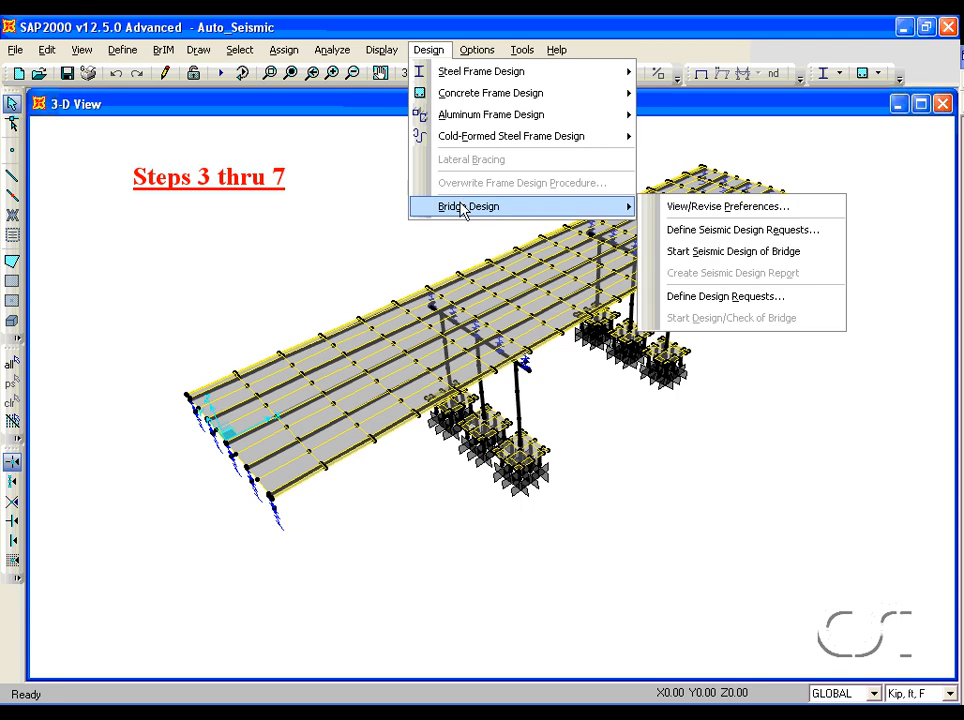
{"action": "left_click", "coordinate": [740, 255]}
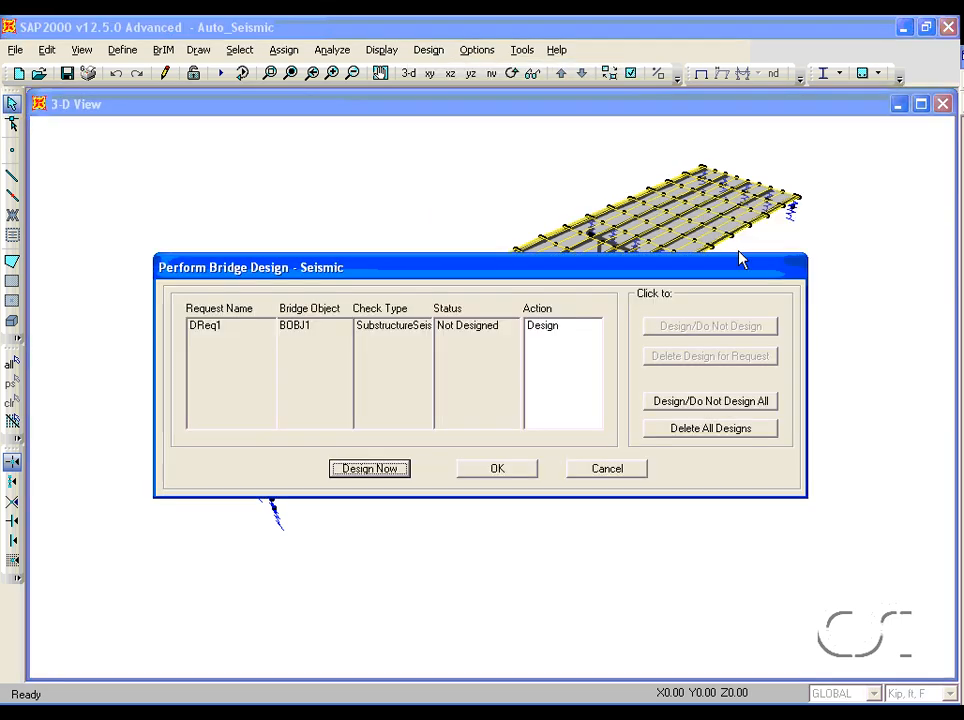
{"action": "left_click", "coordinate": [370, 470]}
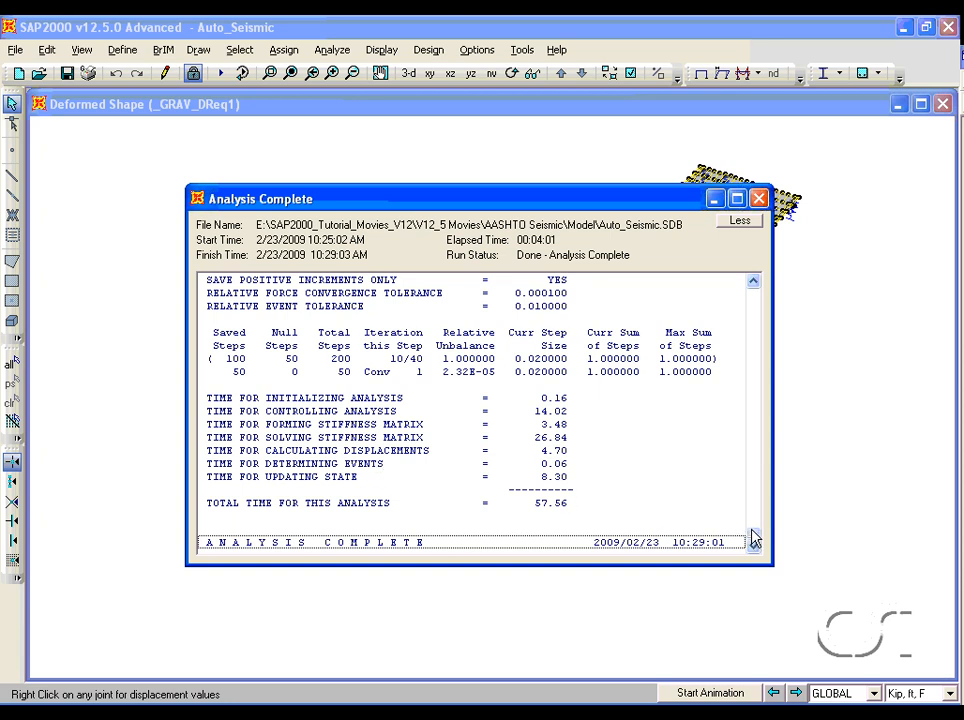
- Examine the analysis log from the start for the gravity, modal, response-spectrum and pushover cases, and close it
{"action": "left_click_drag", "start_coordinate": [753, 540], "coordinate": [751, 300]}
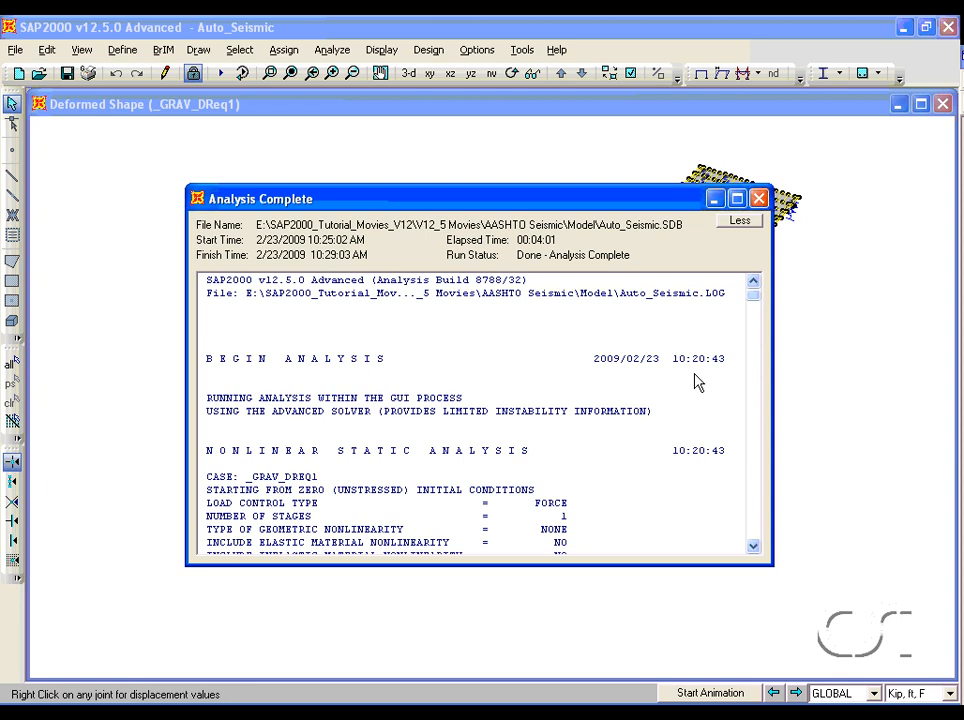
{"action": "scroll", "coordinate": [714, 491], "scroll_direction": "down", "scroll_amount": 2}
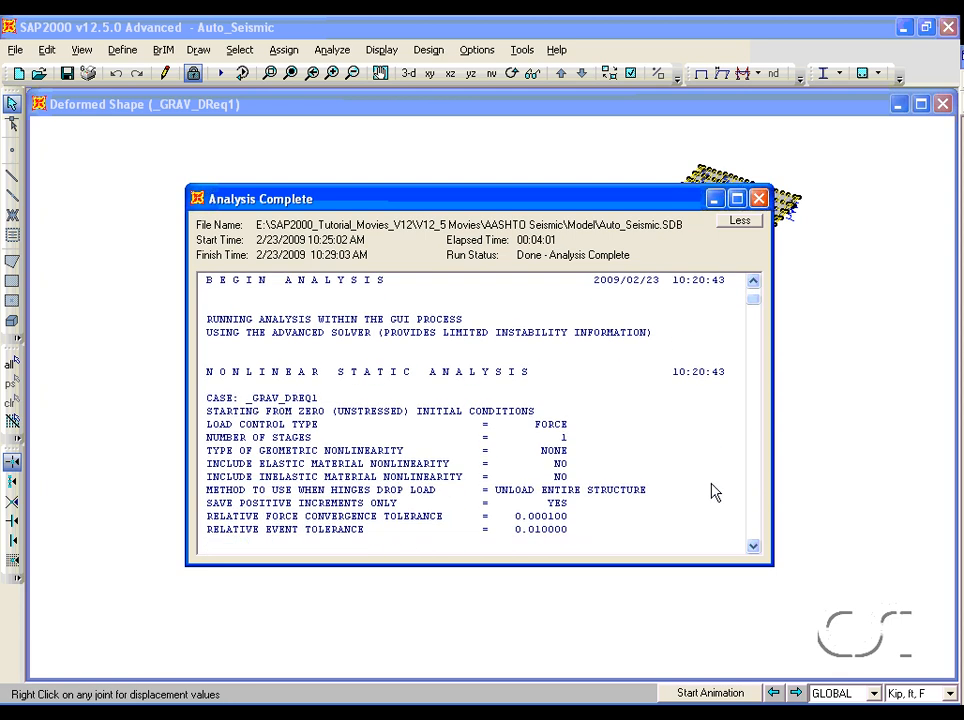
{"action": "scroll", "coordinate": [713, 492], "scroll_direction": "down", "scroll_amount": 1}
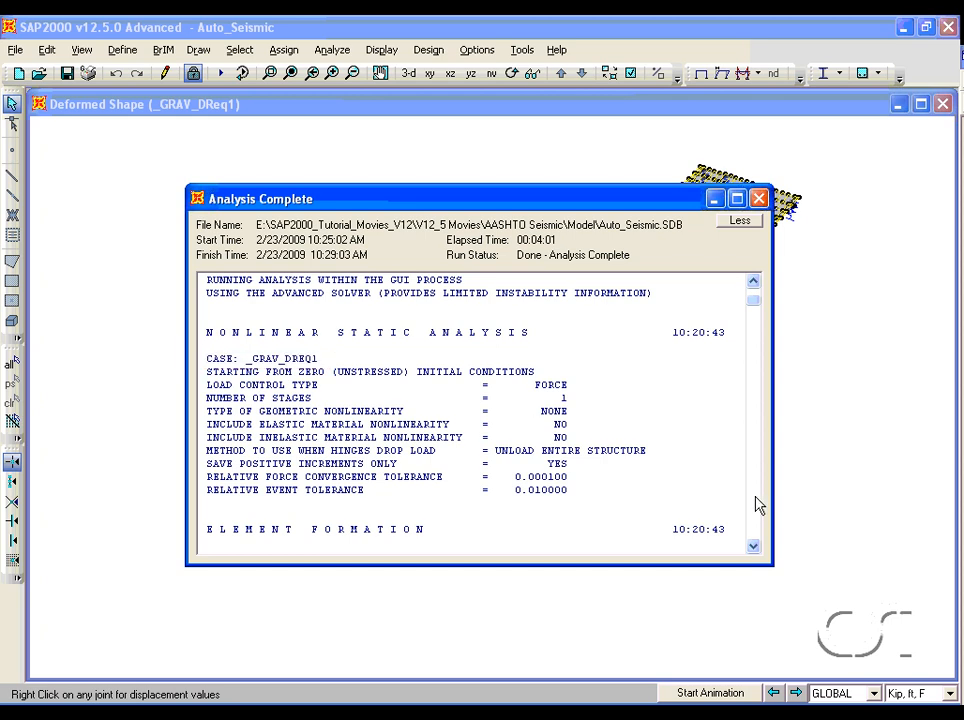
{"action": "left_click", "coordinate": [752, 546]}
{"action": "left_click_drag", "start_coordinate": [753, 546], "coordinate": [753, 547]}
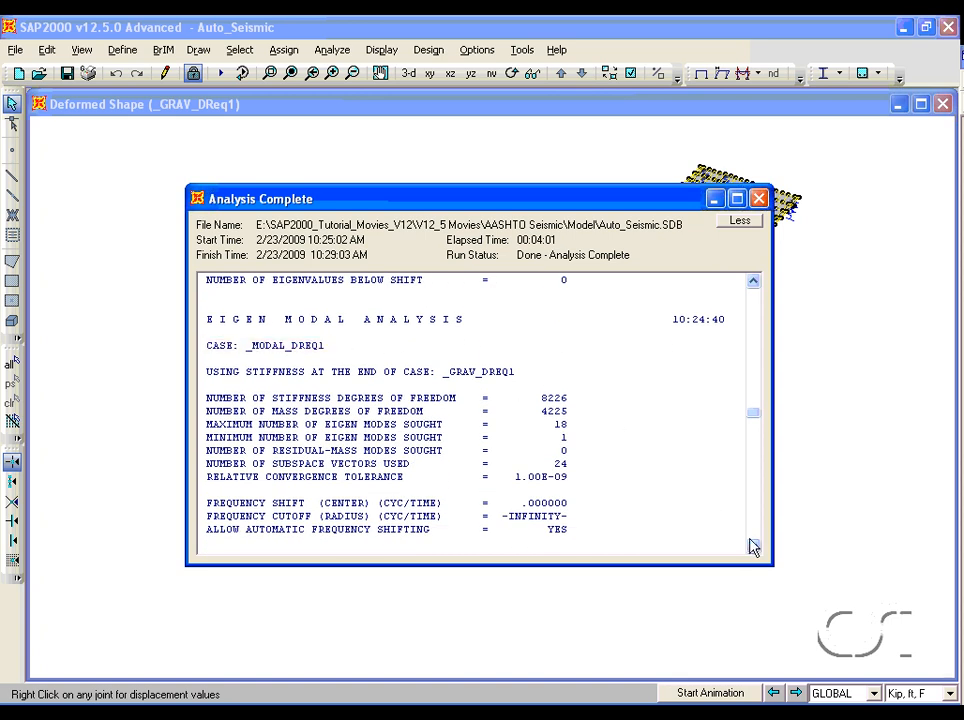
{"action": "left_click_drag", "start_coordinate": [753, 547], "coordinate": [753, 547]}
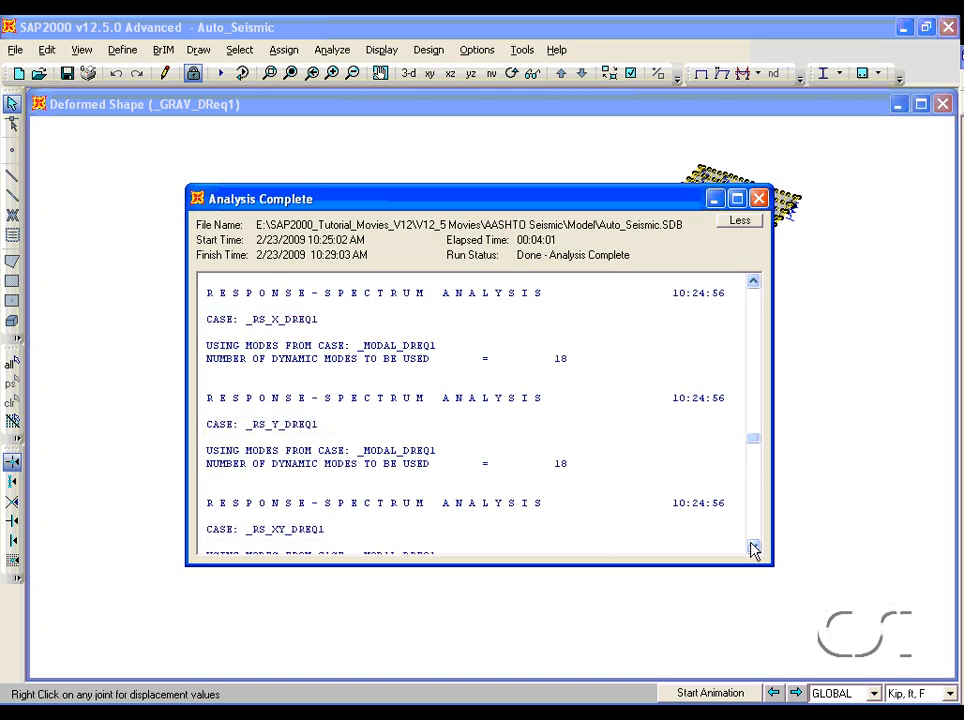
{"action": "left_click_drag", "start_coordinate": [752, 546], "coordinate": [752, 547]}
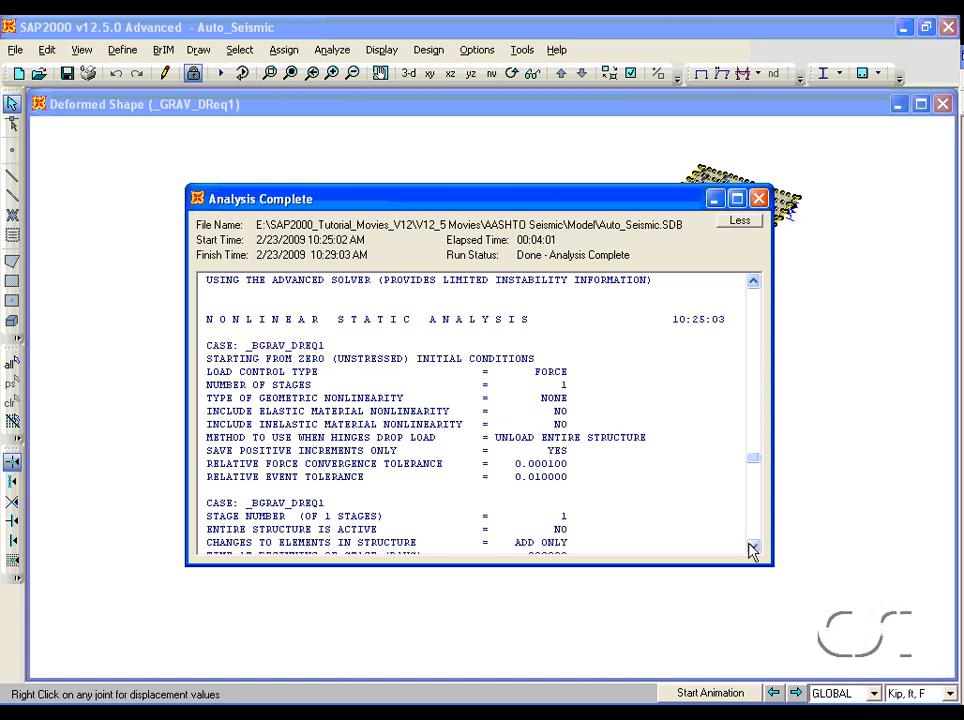
{"action": "left_click_drag", "start_coordinate": [754, 546], "coordinate": [753, 546]}
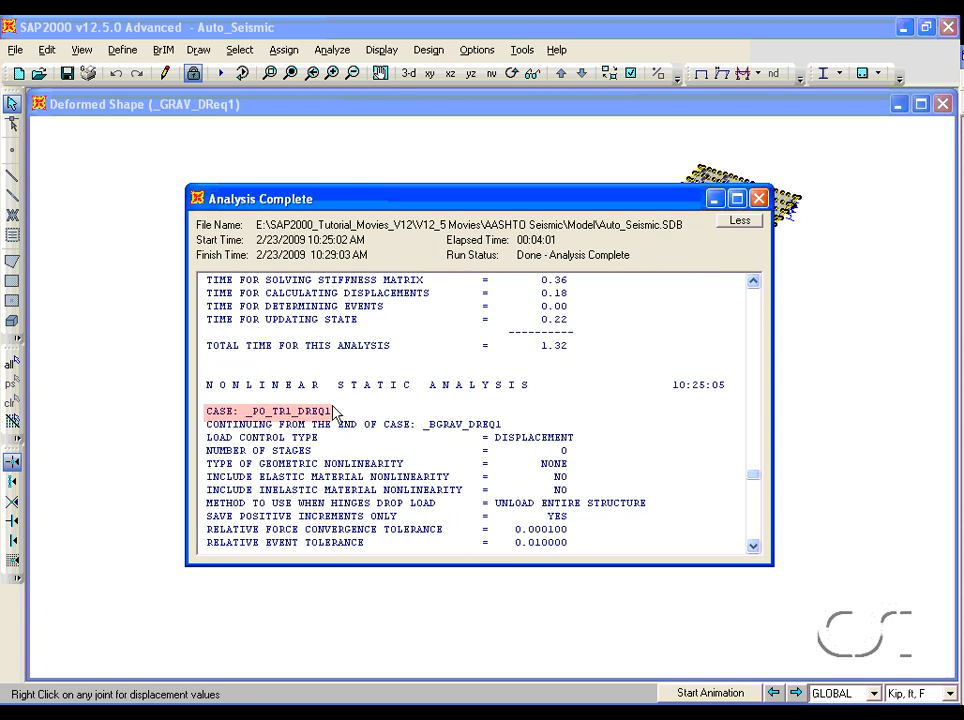
{"action": "left_click", "coordinate": [754, 546]}
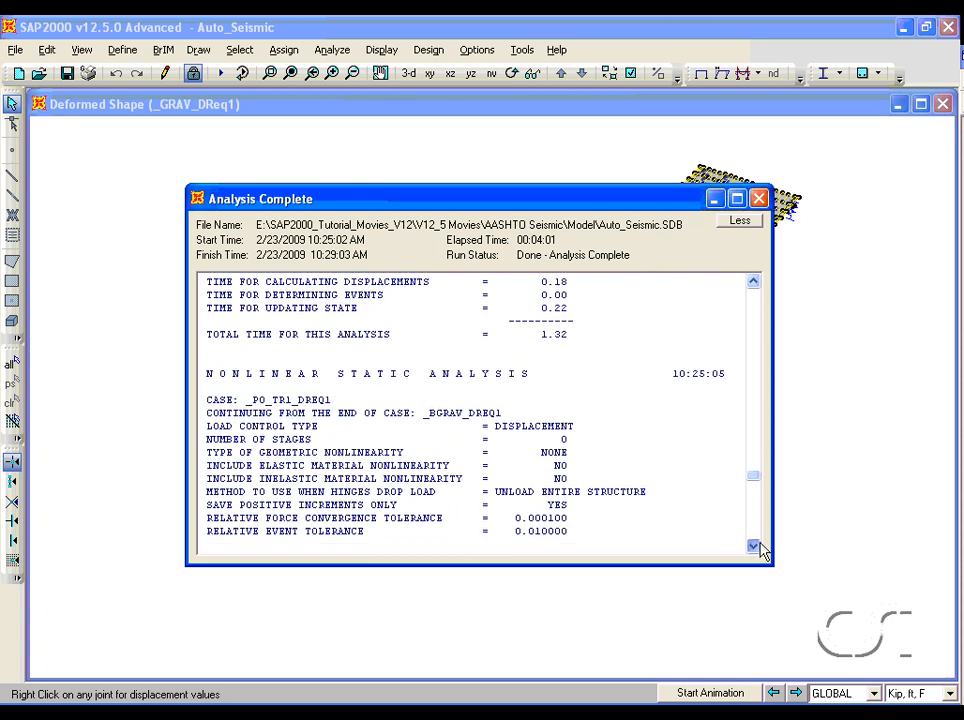
{"action": "left_click_drag", "start_coordinate": [754, 546], "coordinate": [755, 546]}
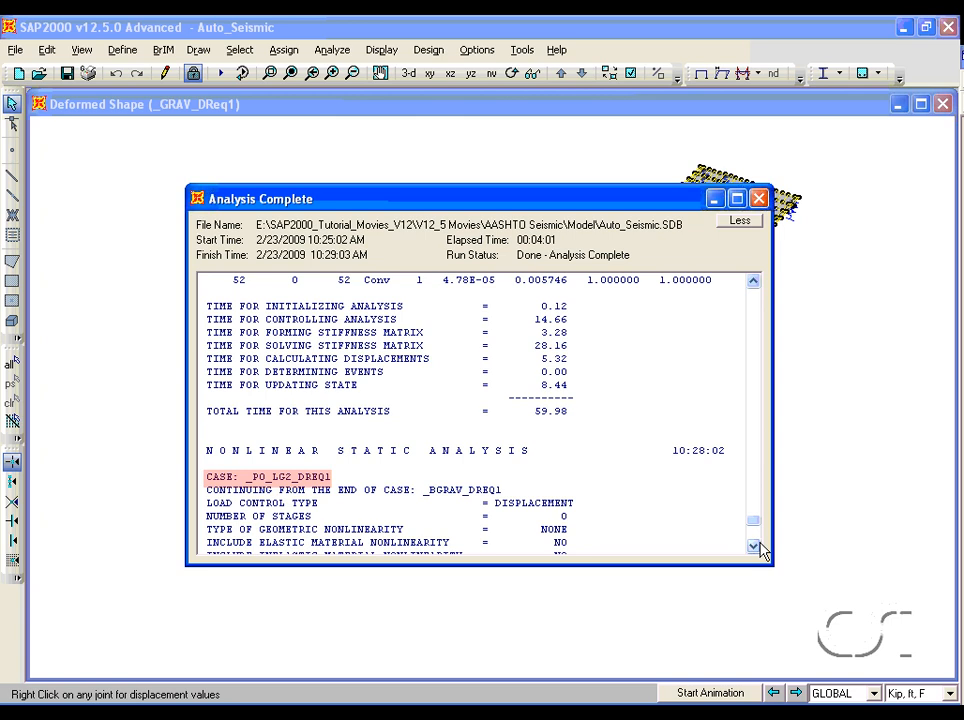
{"action": "left_click_drag", "start_coordinate": [755, 545], "coordinate": [757, 546]}
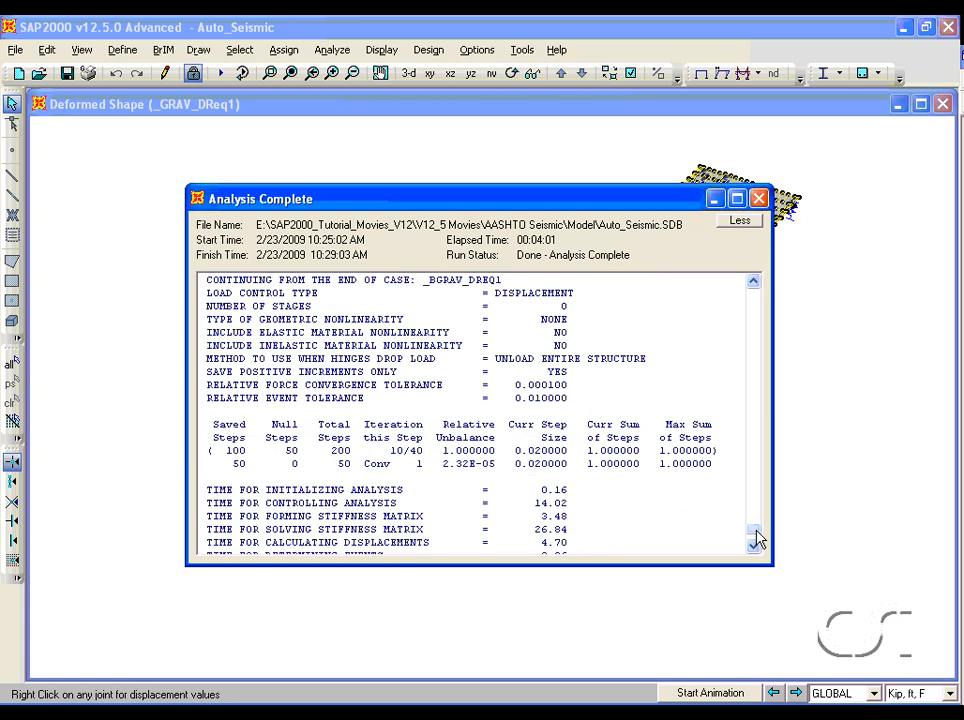
{"action": "left_click", "coordinate": [760, 199]}
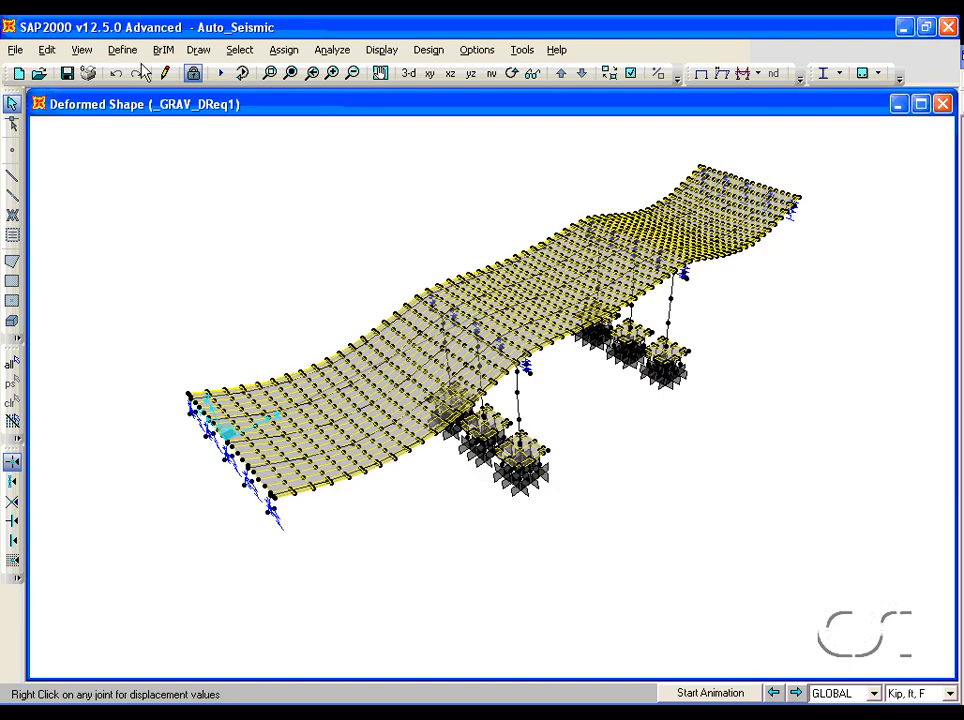
- Examine the staged-construction data of load case _GRAV_DReq1, including its column property modifier changes, and close it without changes
{"action": "left_click", "coordinate": [120, 55]}
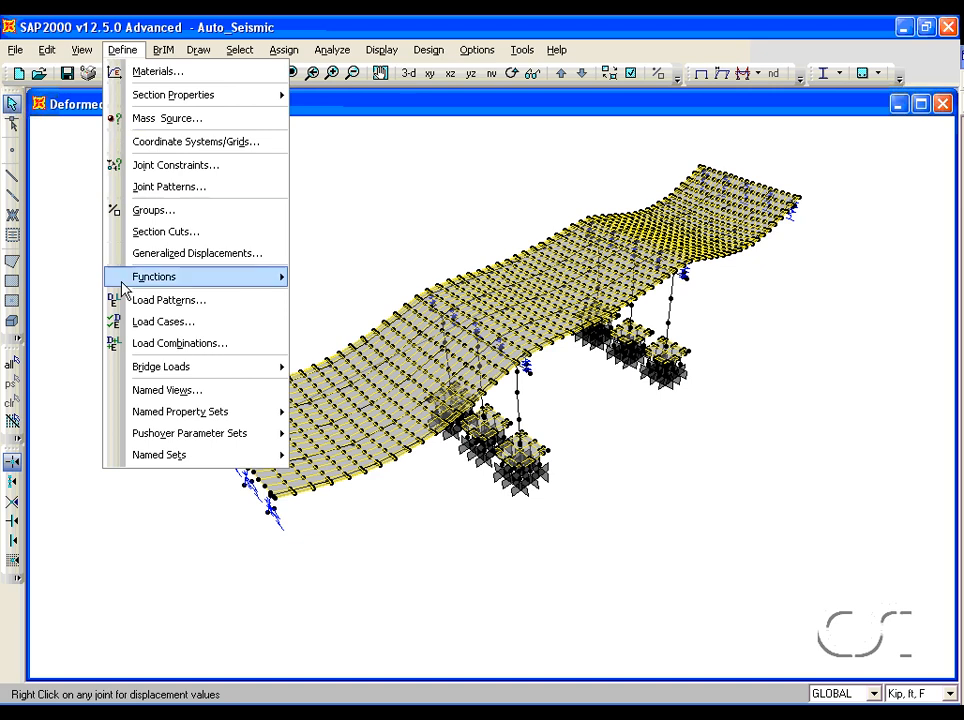
{"action": "left_click", "coordinate": [160, 325]}
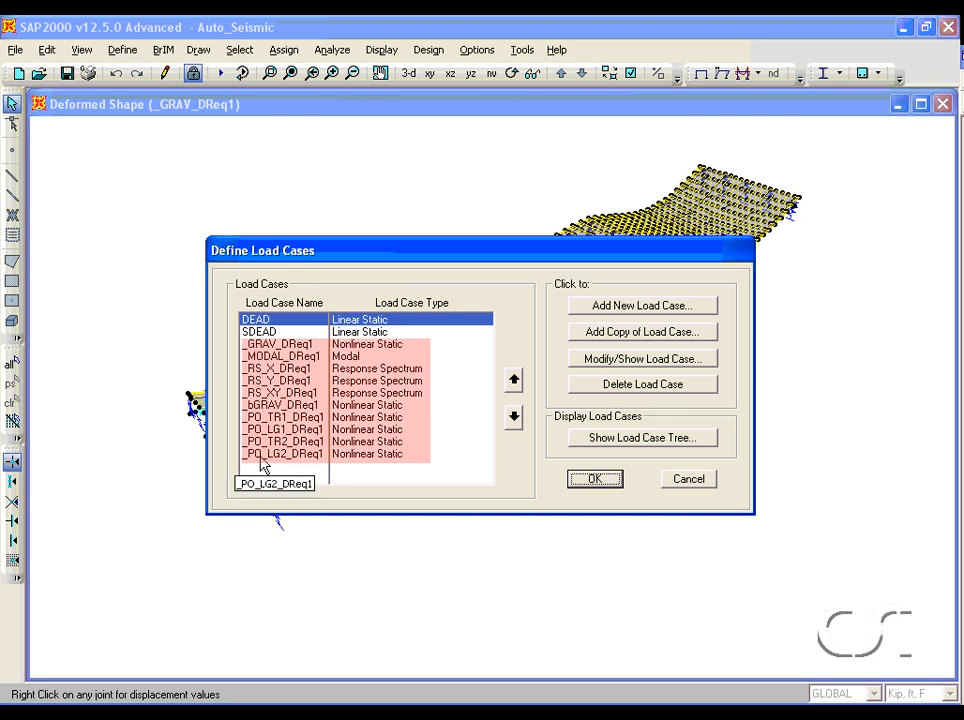
{"action": "left_click", "coordinate": [360, 345]}
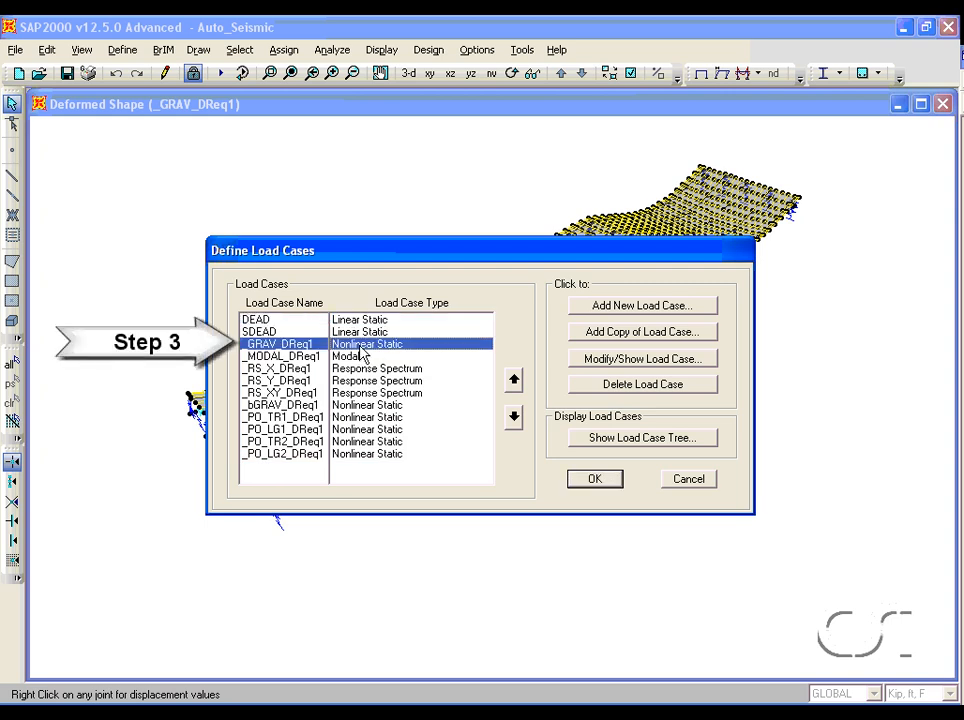
{"action": "left_click", "coordinate": [597, 359]}
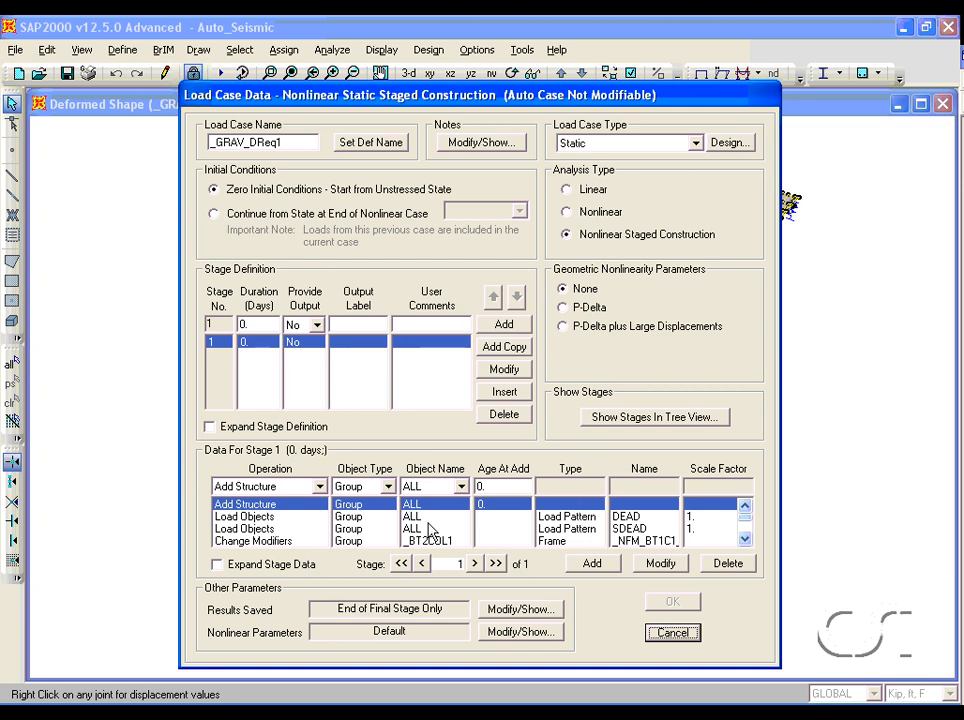
{"action": "left_click", "coordinate": [744, 539]}
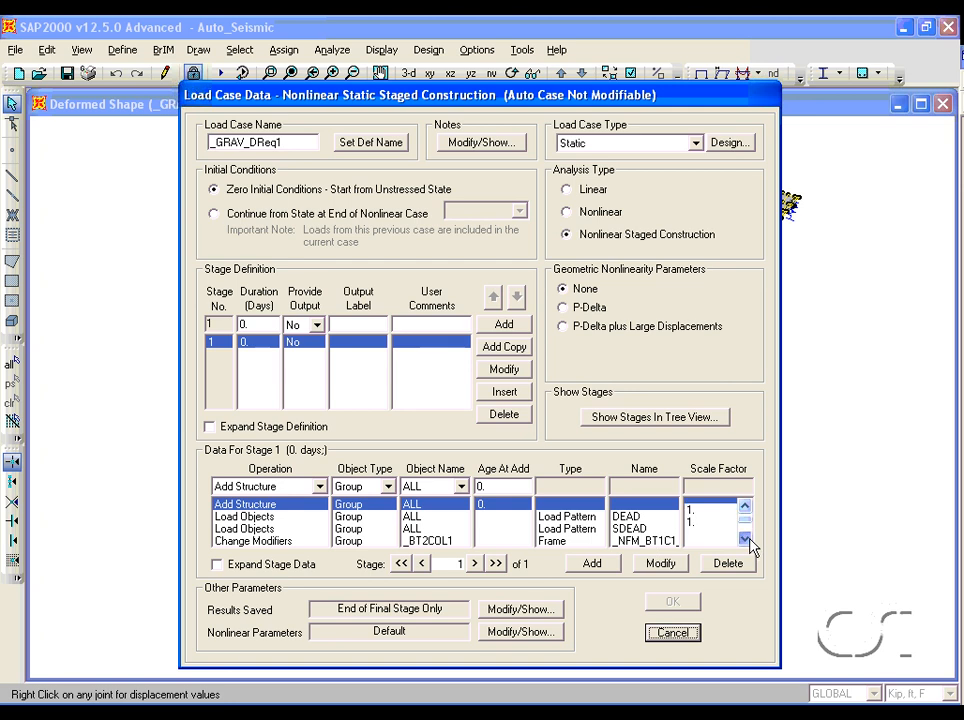
{"action": "left_click", "coordinate": [744, 539]}
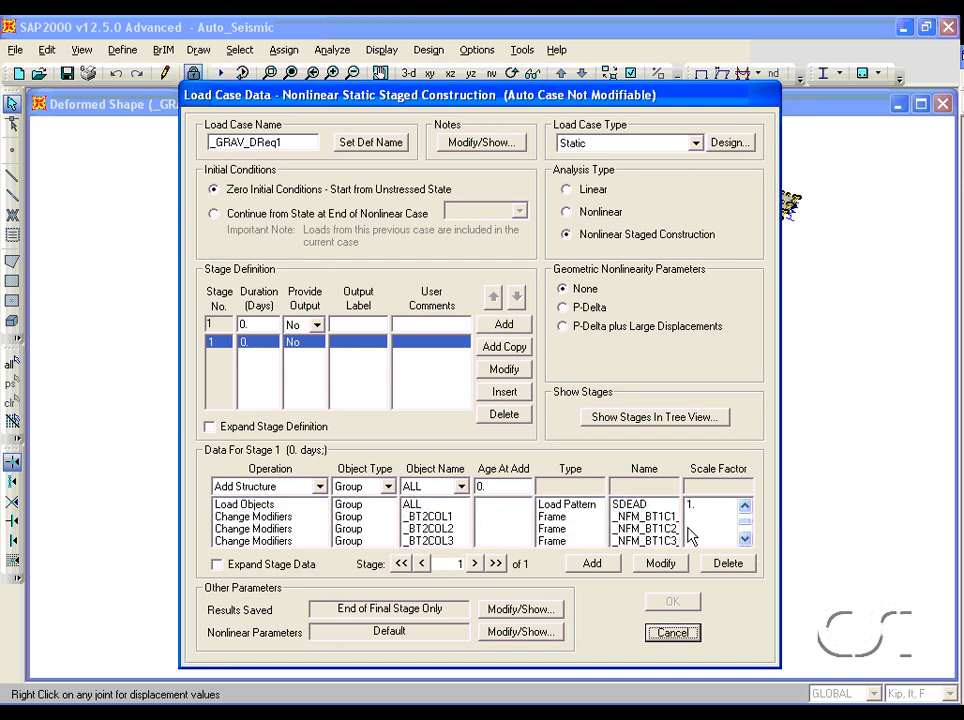
{"action": "left_click", "coordinate": [430, 515]}
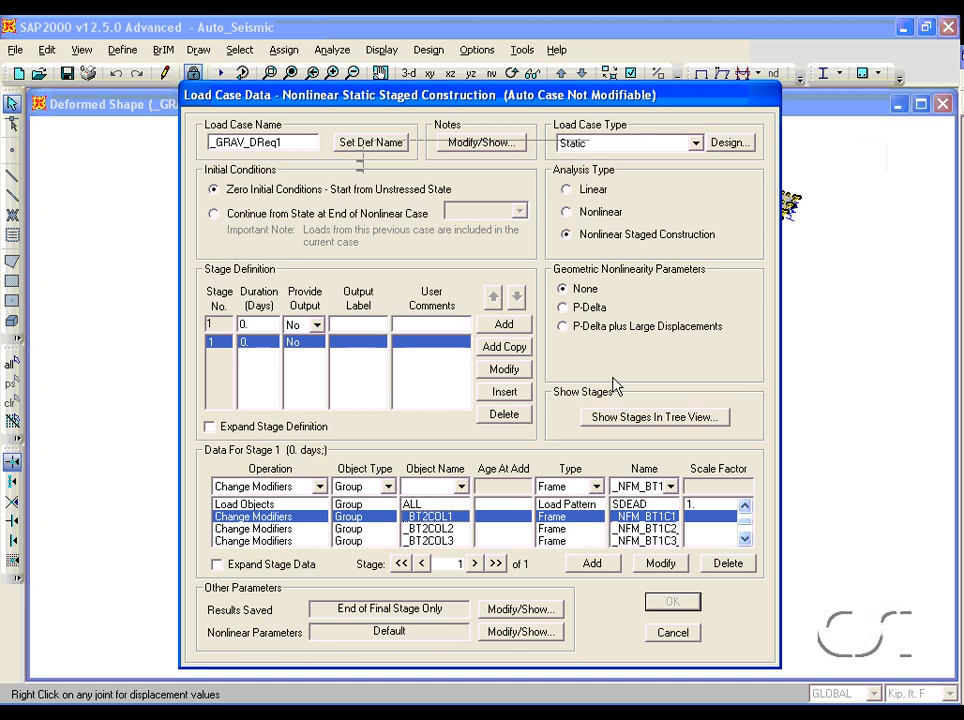
{"action": "left_click", "coordinate": [662, 635]}
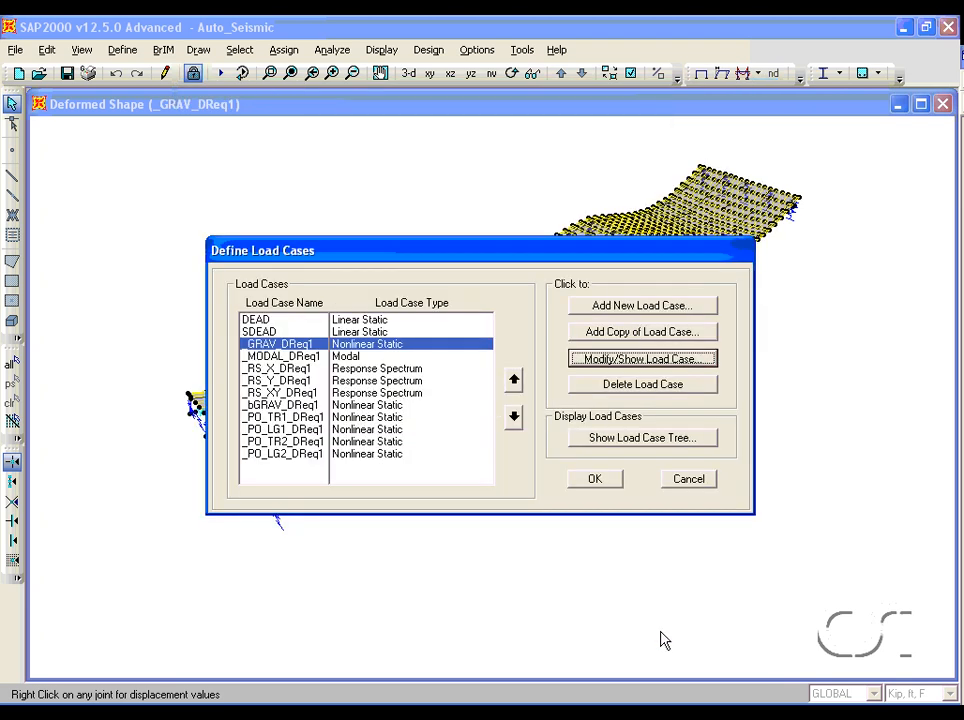
{"action": "left_click", "coordinate": [686, 479]}
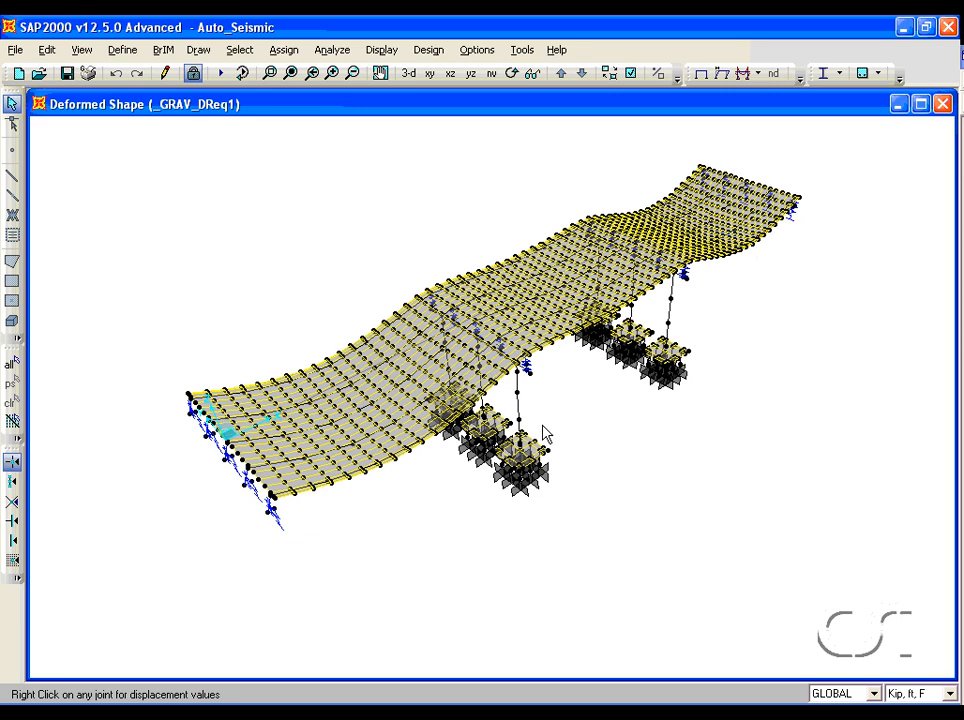
- Review the property modifier values of the named frame modifier set _NFM_BT1C3_DReq1 and close the definitions
{"action": "left_click", "coordinate": [121, 50]}
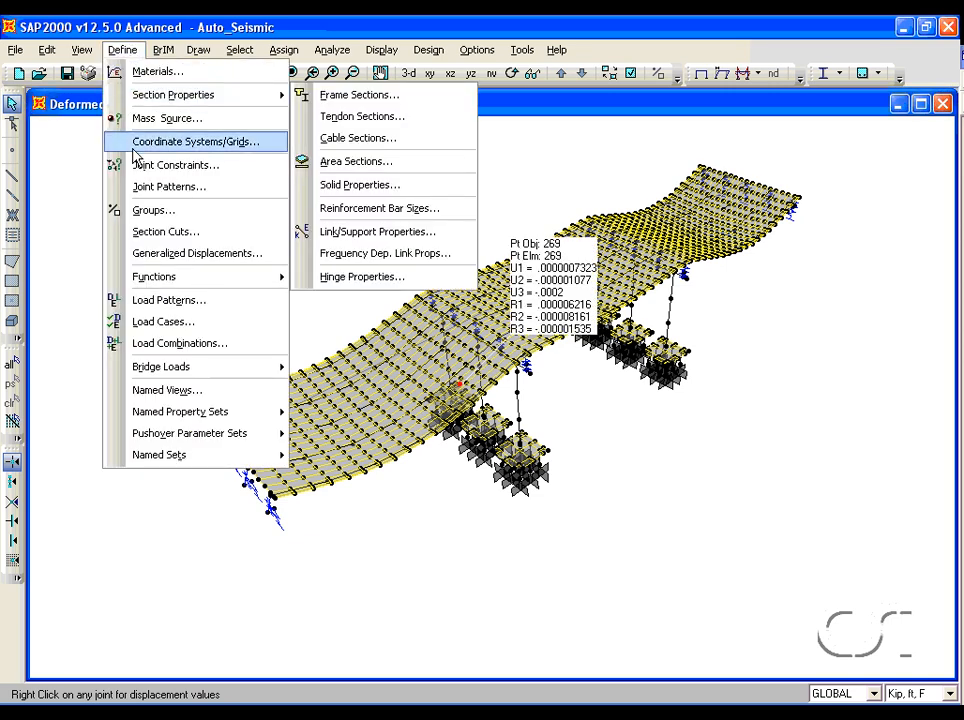
{"action": "mouse_move", "coordinate": [164, 409]}
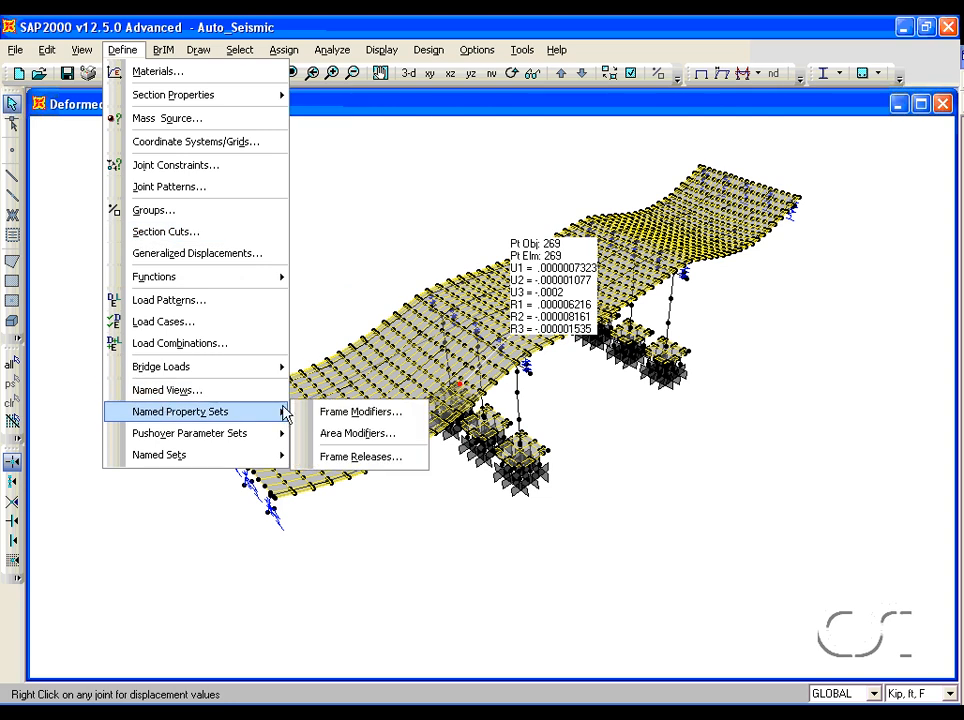
{"action": "left_click", "coordinate": [337, 413]}
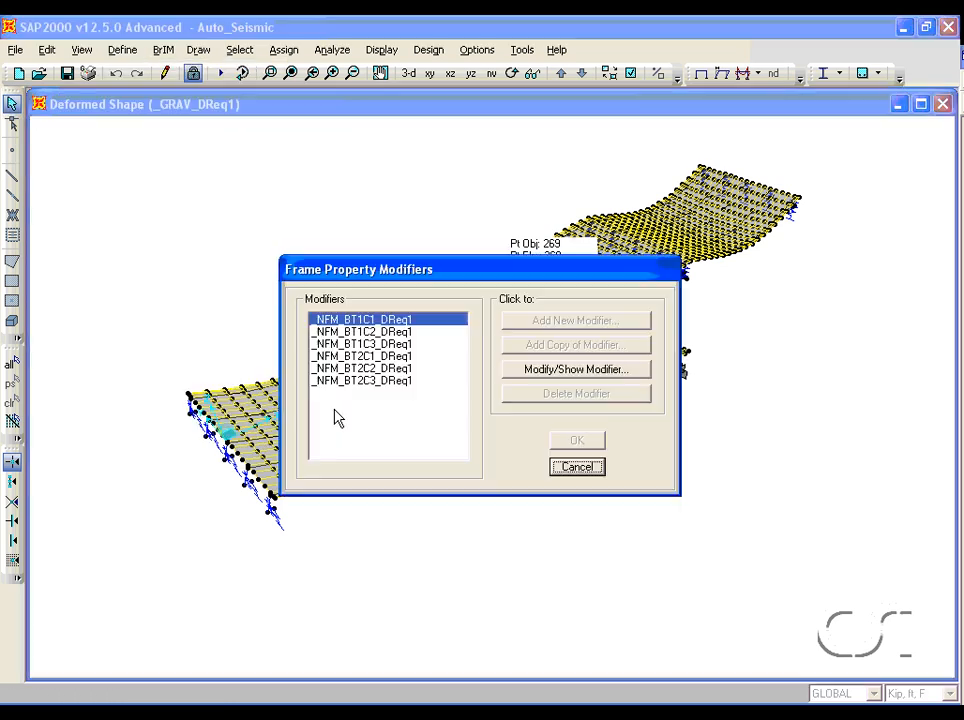
{"action": "left_click", "coordinate": [383, 344]}
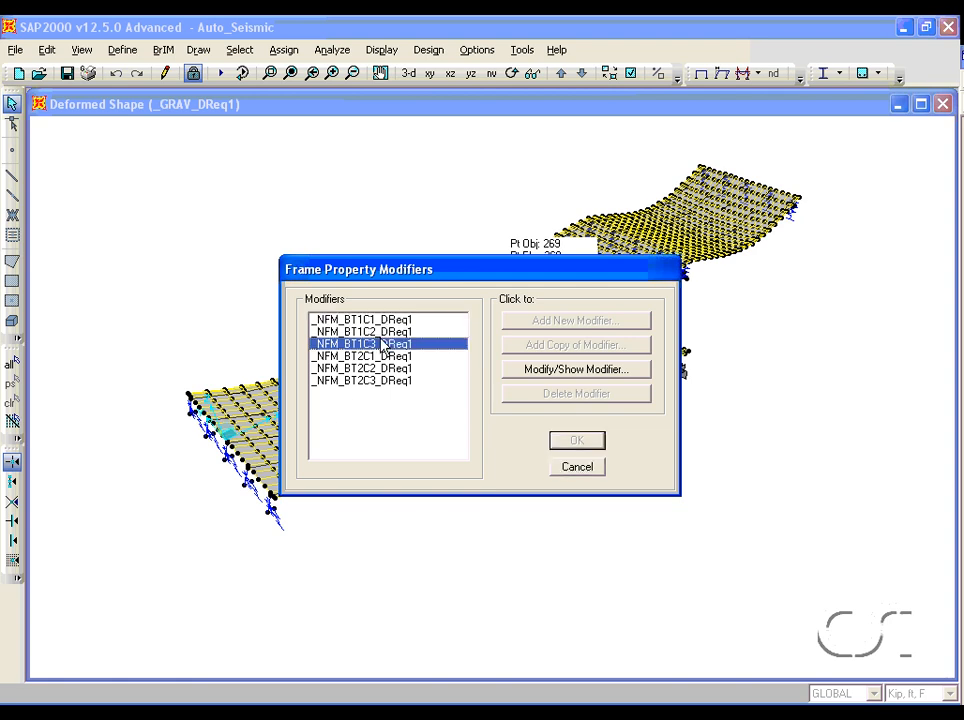
{"action": "left_click", "coordinate": [531, 370]}
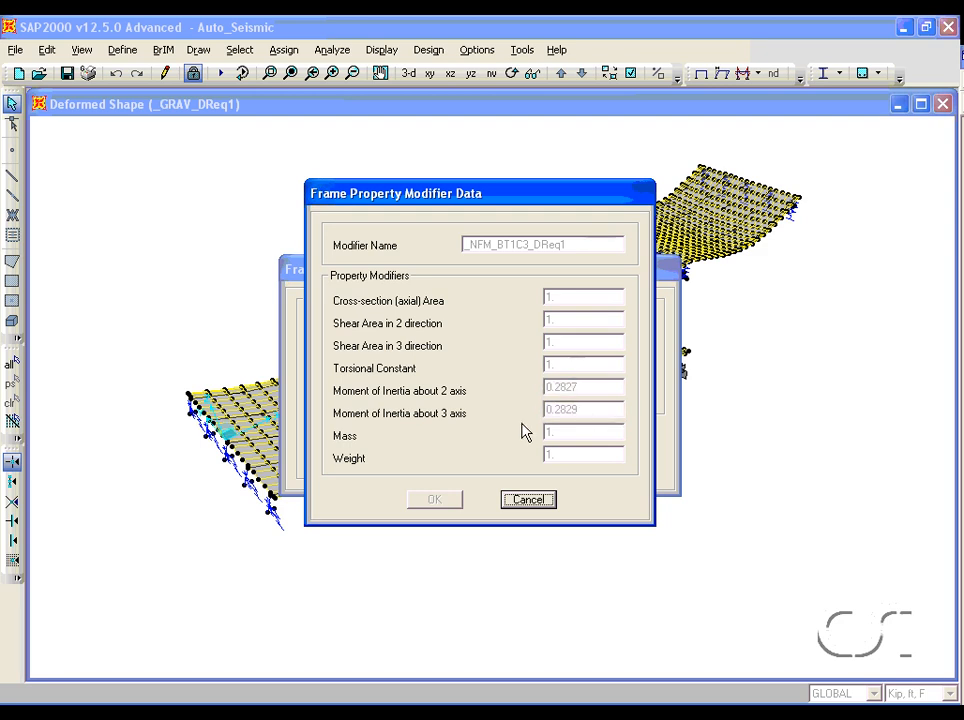
{"action": "left_click", "coordinate": [529, 500]}
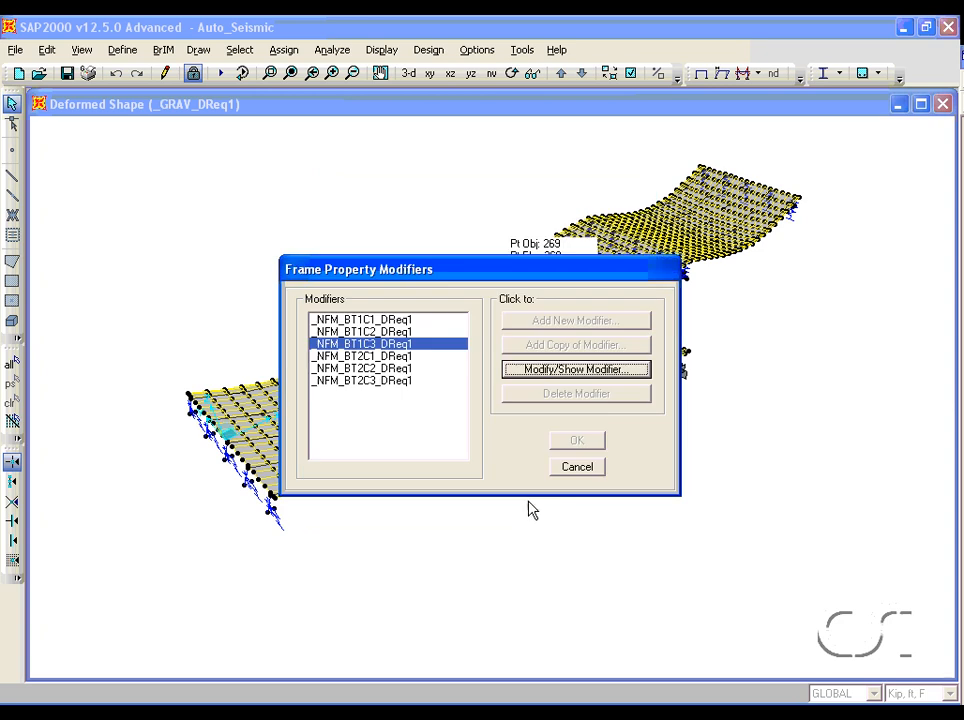
{"action": "left_click", "coordinate": [574, 474]}
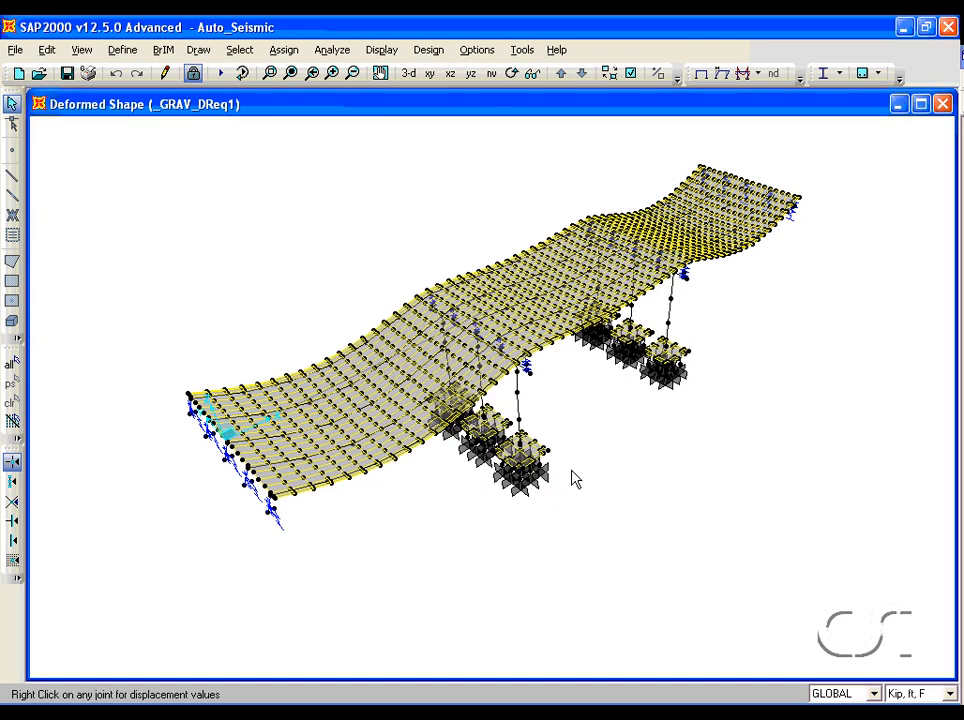
- Review the settings of the modal load case _MODAL_DReq1, including its maximum number of modes, and close the load cases
{"action": "left_click", "coordinate": [118, 52]}
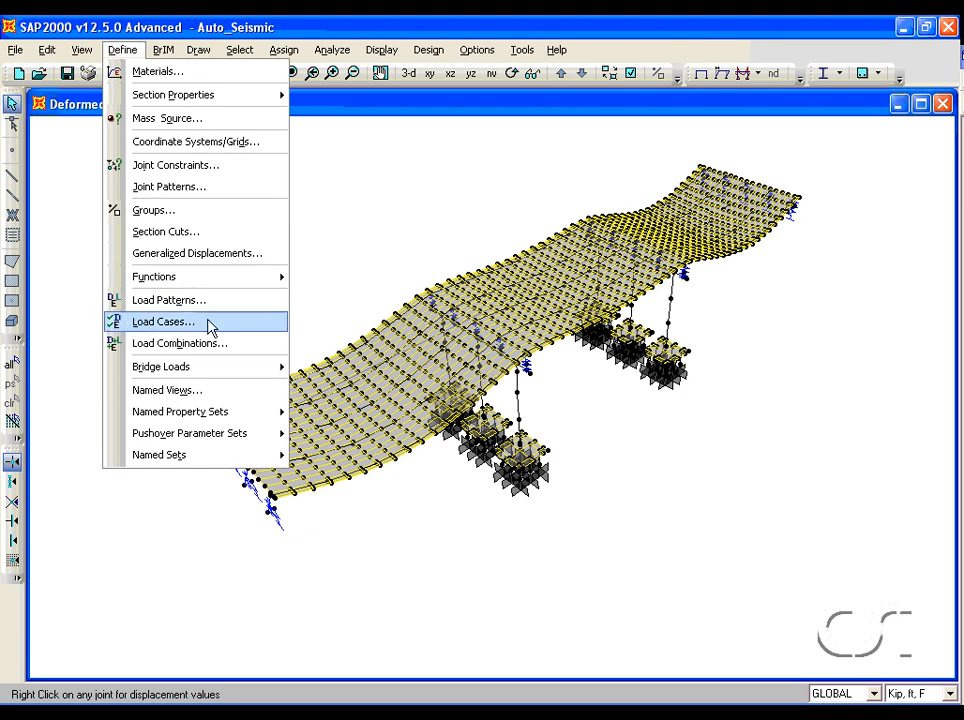
{"action": "left_click", "coordinate": [168, 322]}
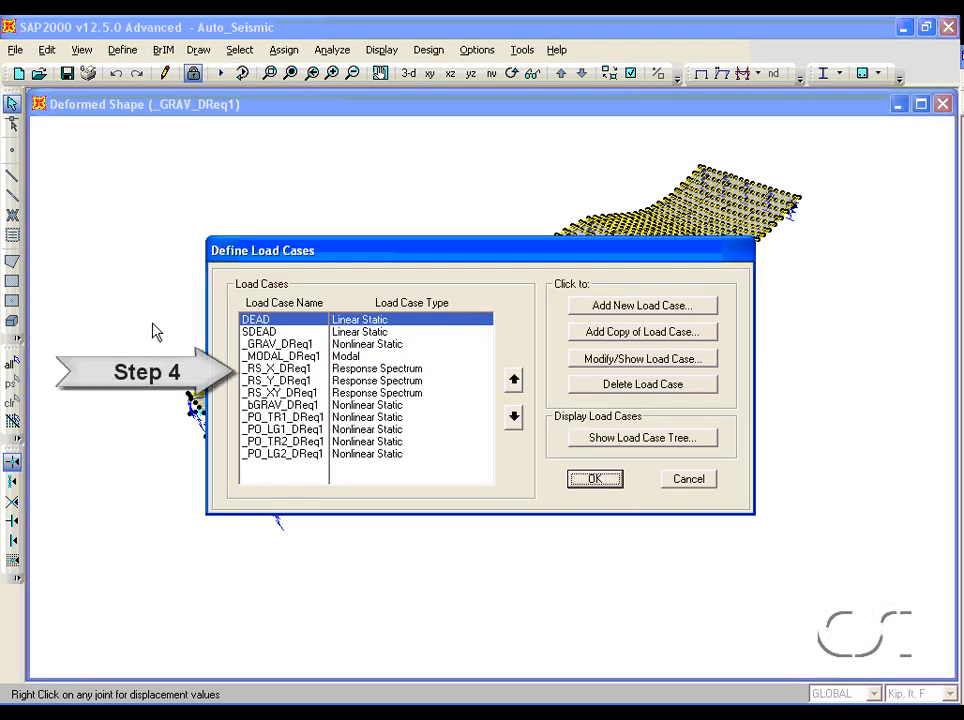
{"action": "left_click", "coordinate": [349, 359]}
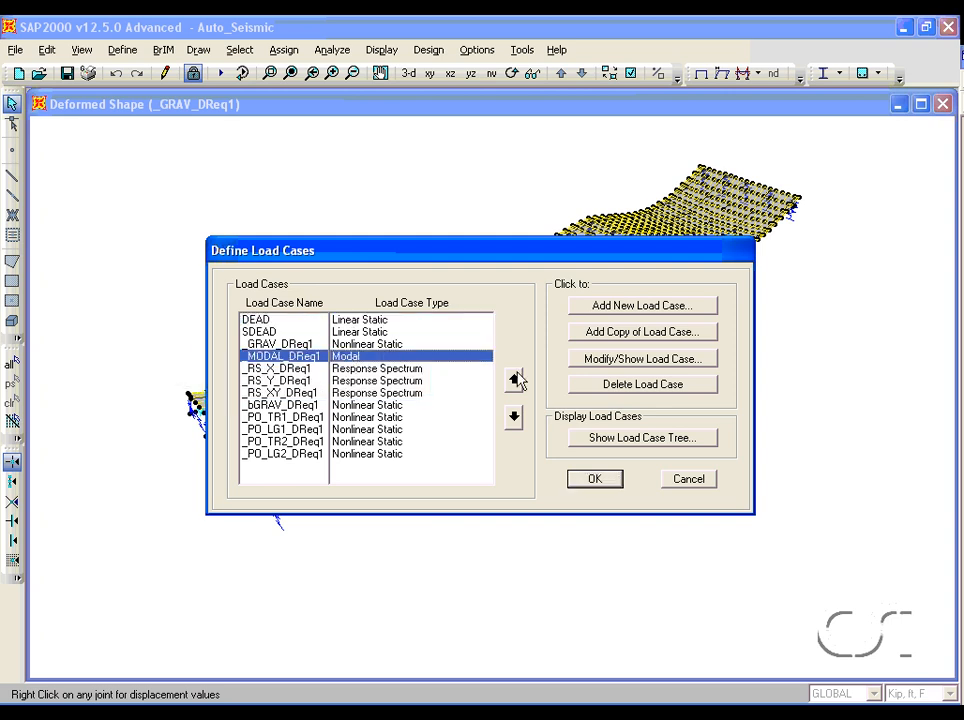
{"action": "left_click", "coordinate": [587, 368]}
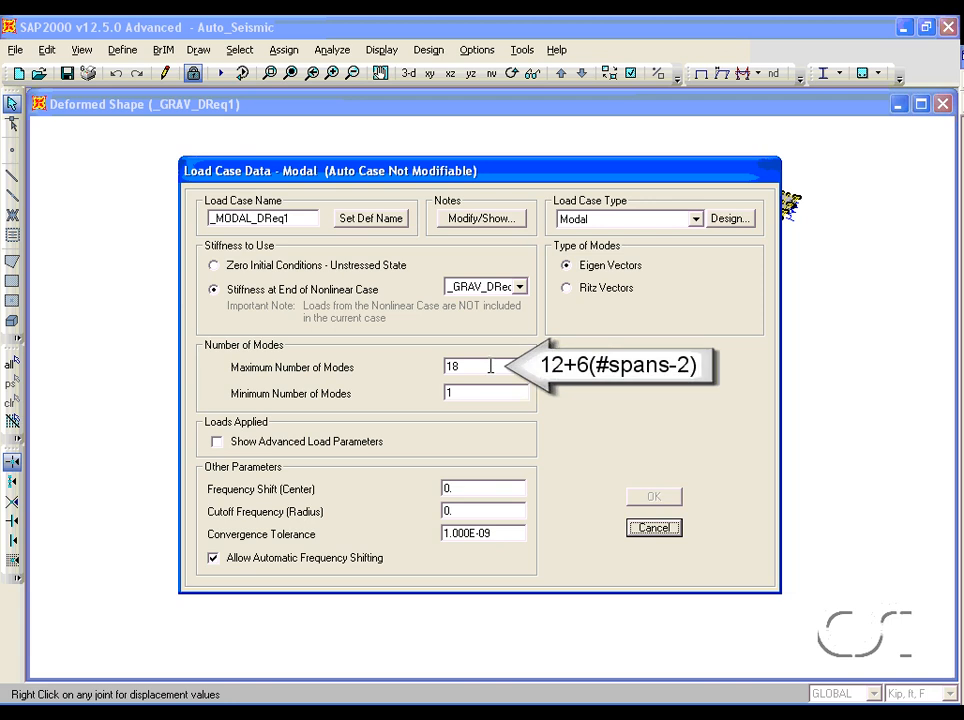
{"action": "left_click", "coordinate": [658, 532]}
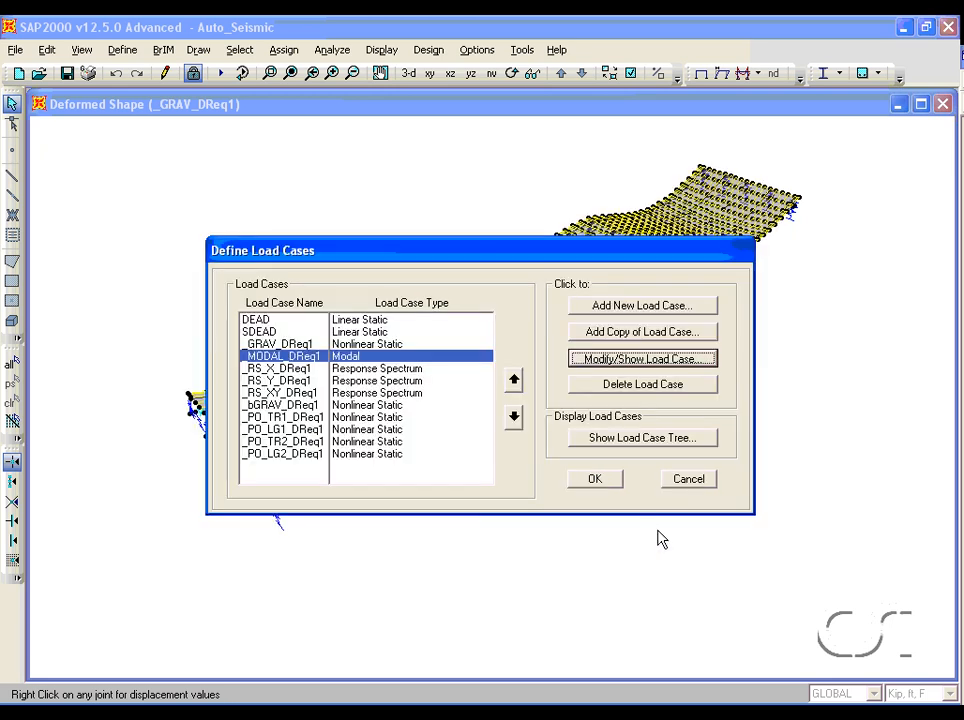
{"action": "left_click", "coordinate": [688, 479]}
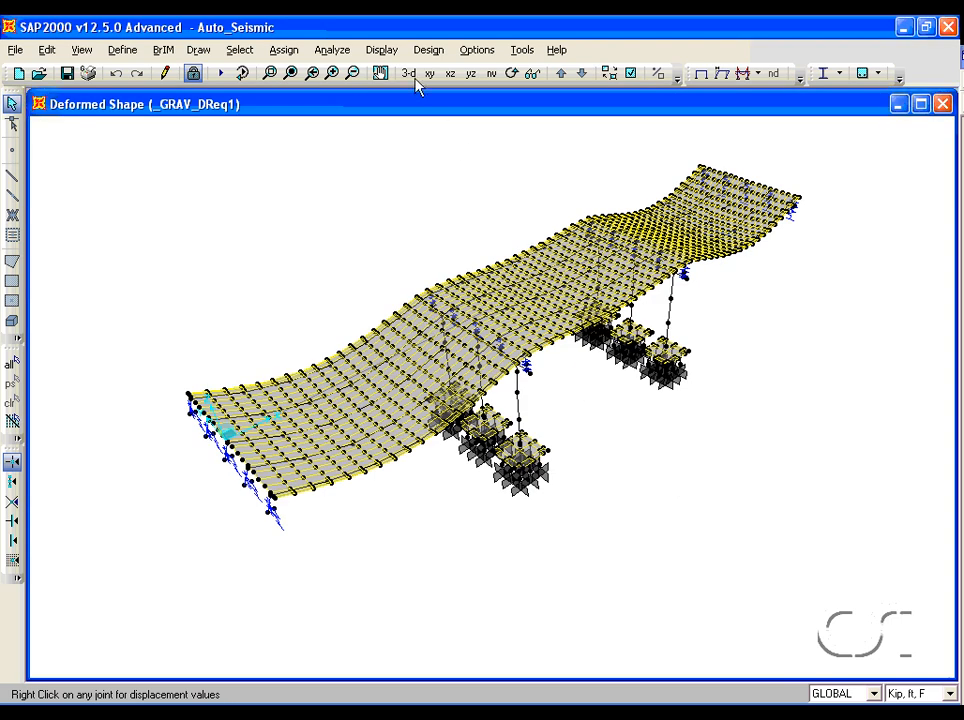
- Split the display into two vertically tiled view windows
{"action": "left_click", "coordinate": [474, 50]}
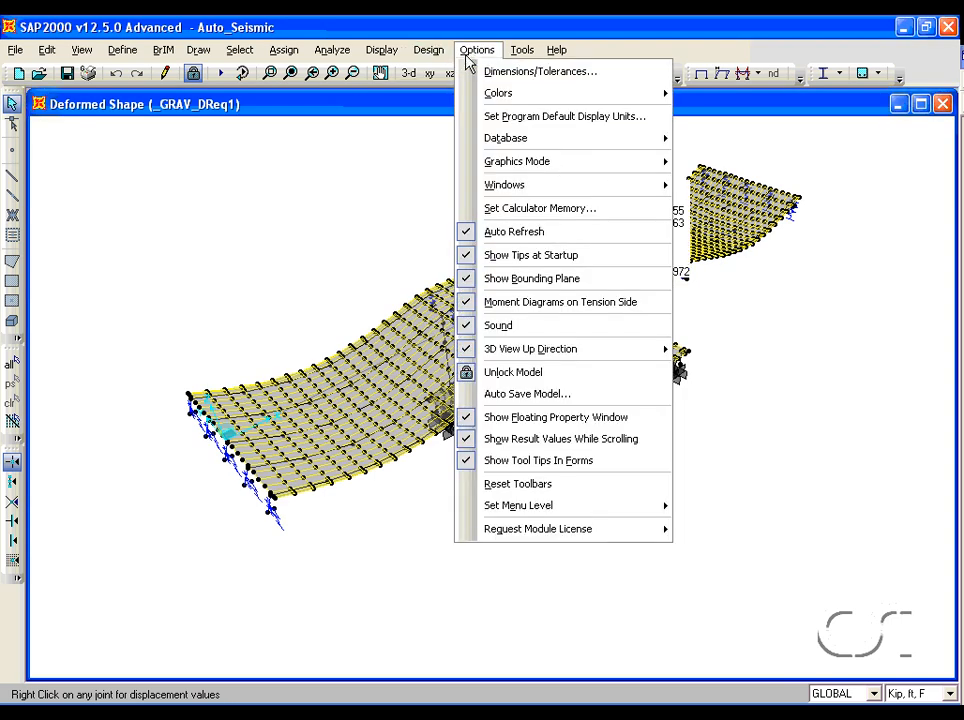
{"action": "mouse_move", "coordinate": [488, 188]}
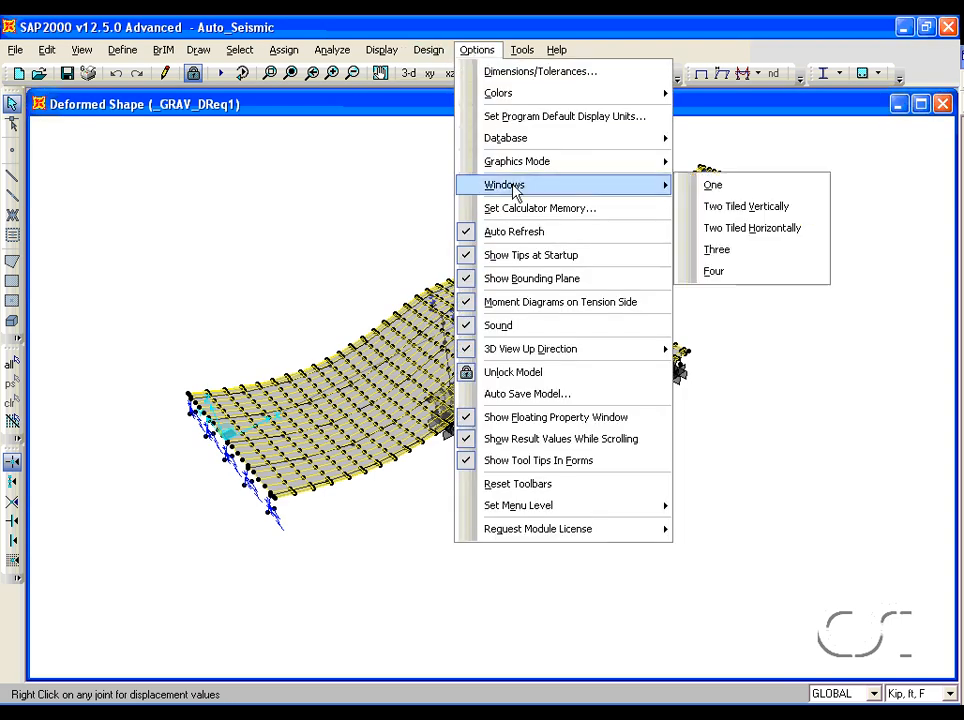
{"action": "left_click", "coordinate": [695, 203]}
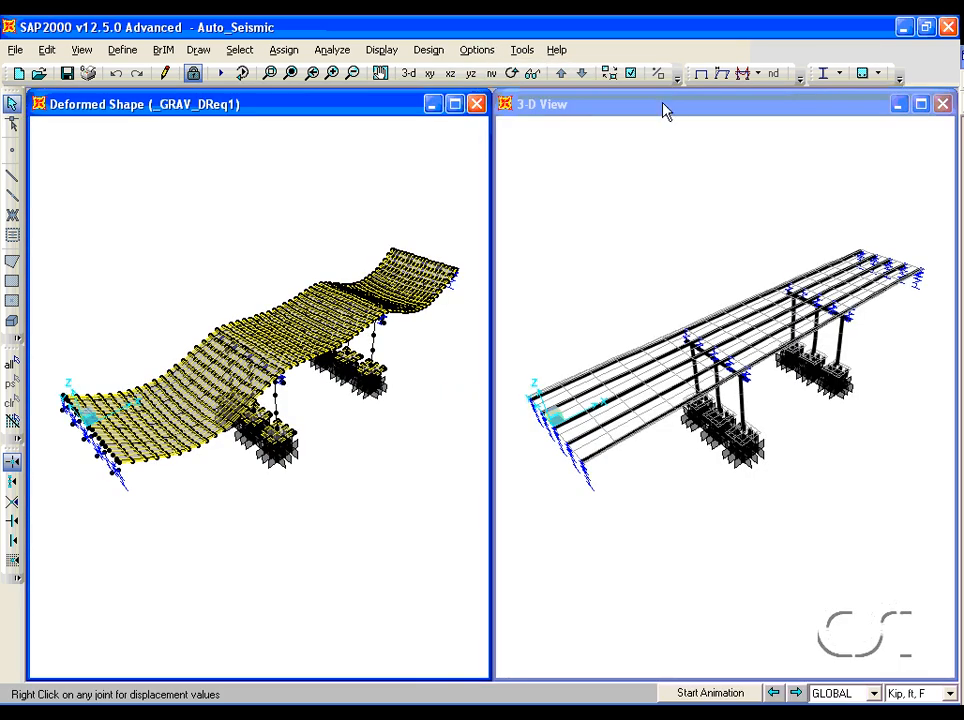
- Display the deformed shape of the _MODAL_DReq1 case for mode 1 in the undeformed 3-D view
{"action": "left_click", "coordinate": [666, 111]}
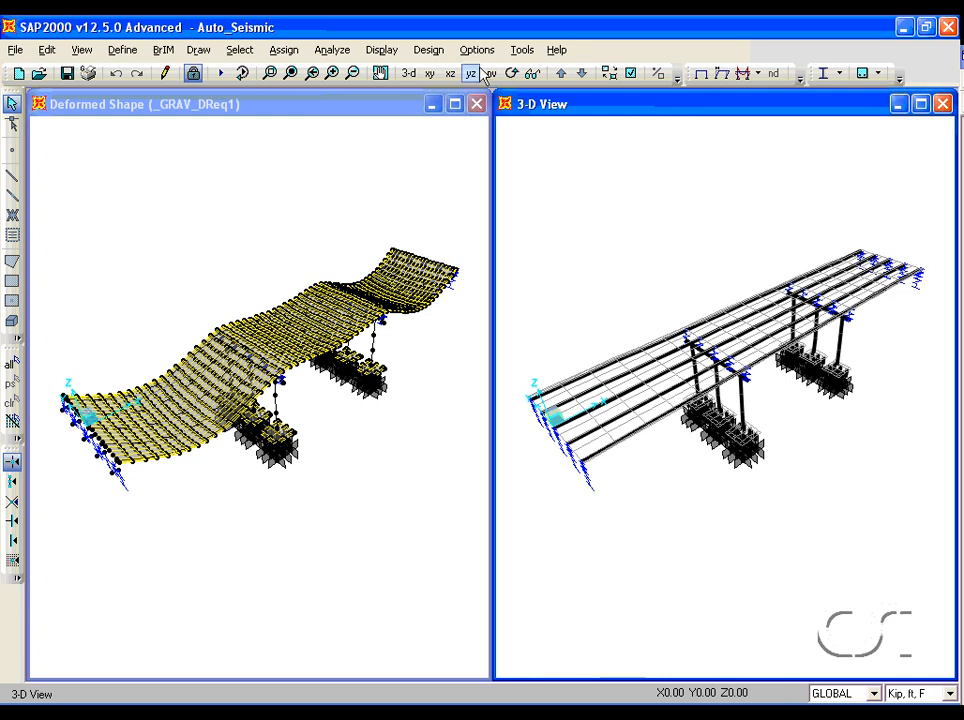
{"action": "left_click", "coordinate": [382, 50]}
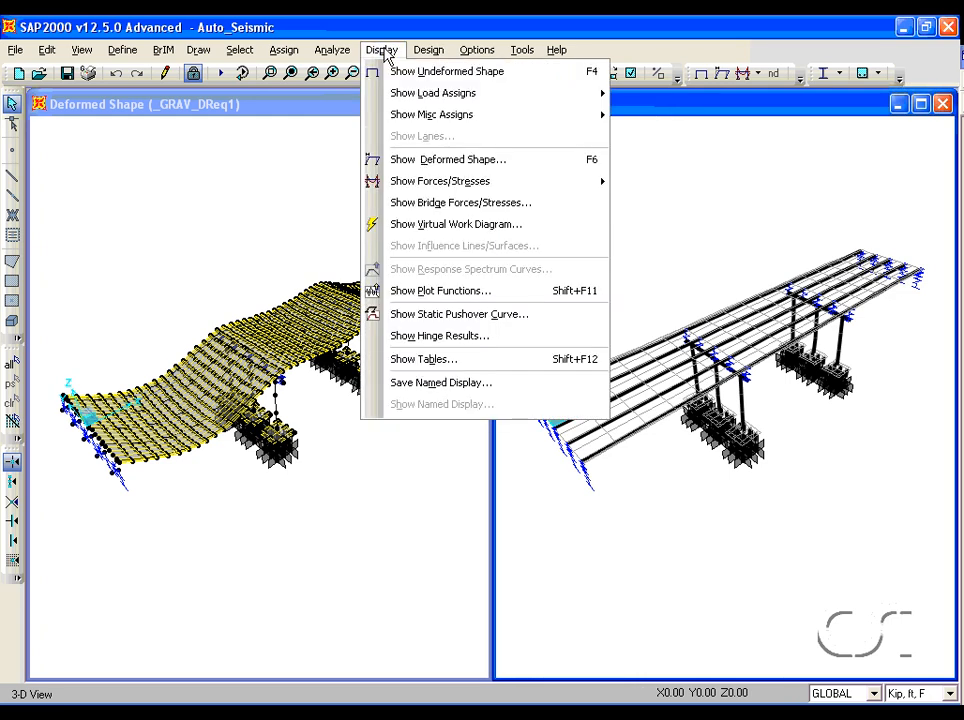
{"action": "left_click", "coordinate": [416, 160]}
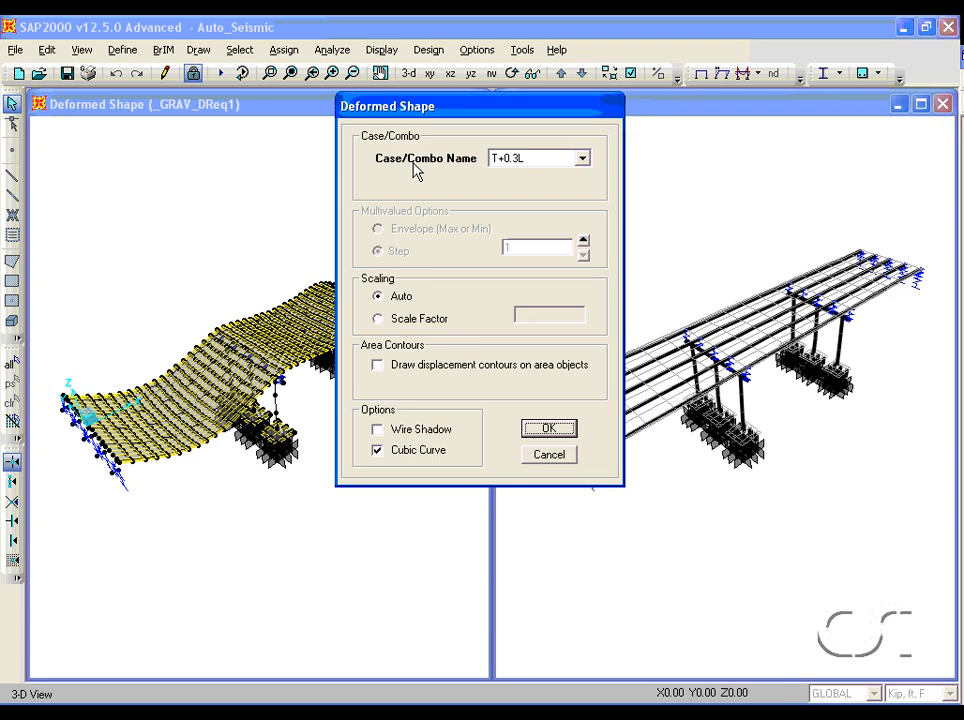
{"action": "left_click", "coordinate": [581, 158]}
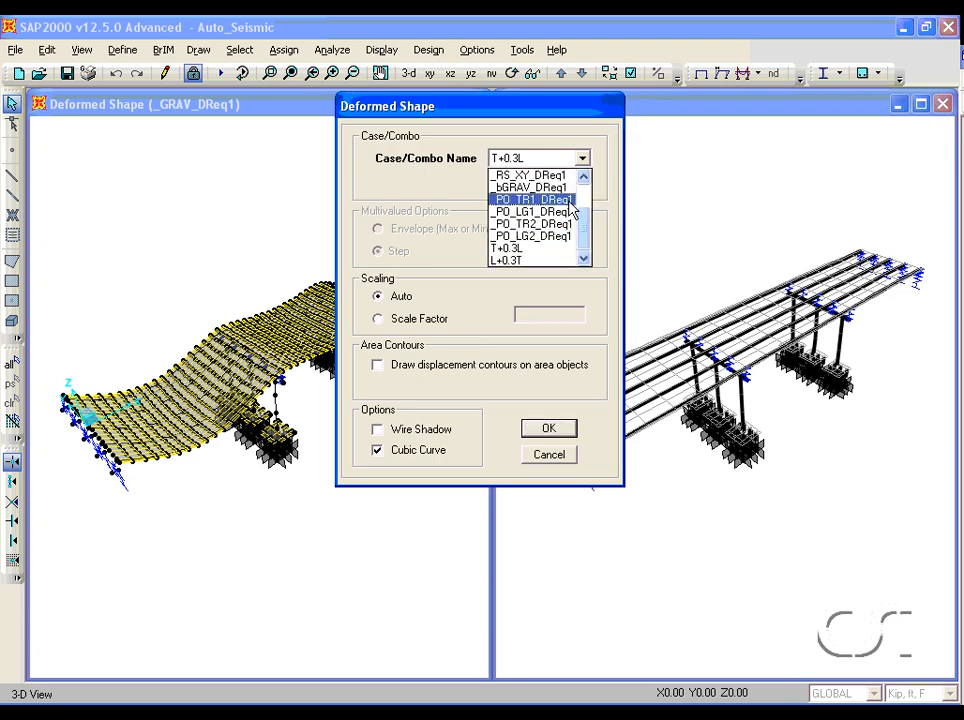
{"action": "left_click_drag", "start_coordinate": [585, 232], "coordinate": [581, 186]}
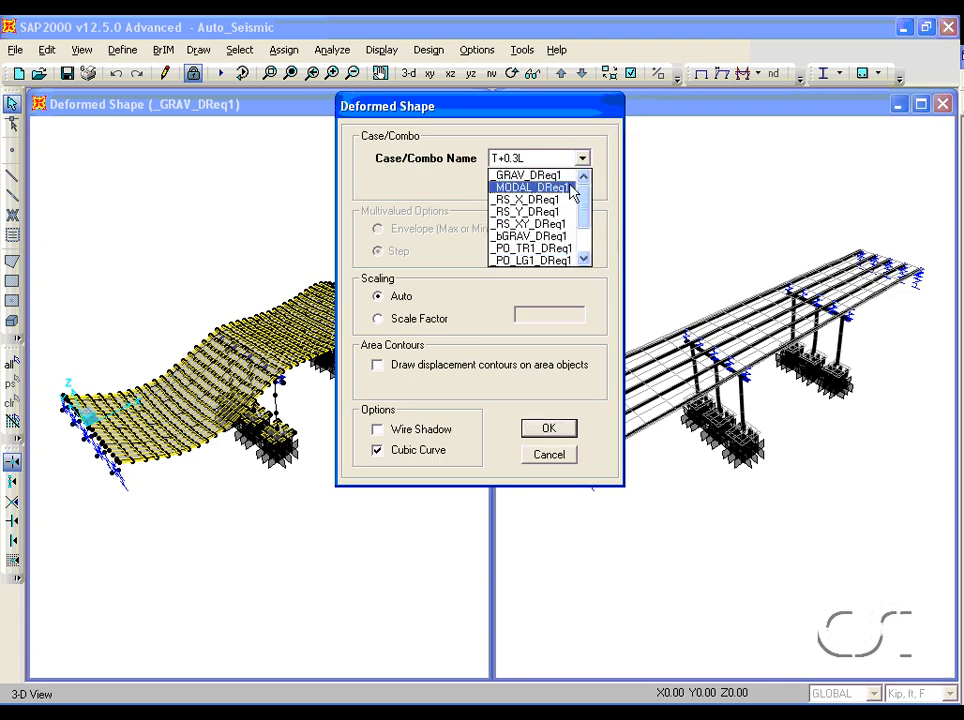
{"action": "left_click", "coordinate": [572, 188]}
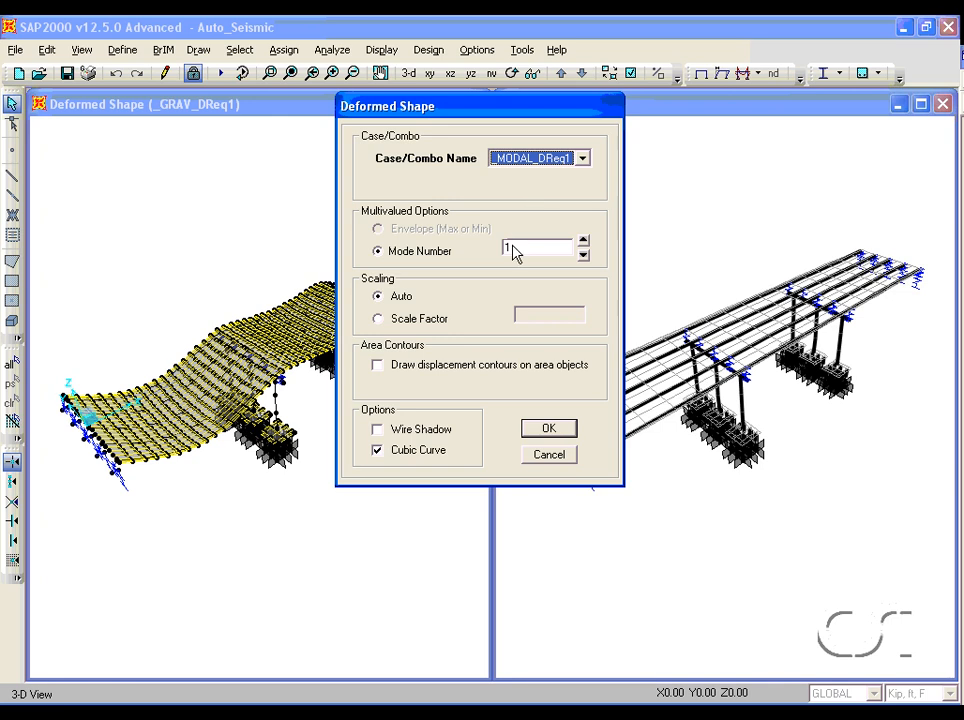
{"action": "left_click", "coordinate": [545, 428]}
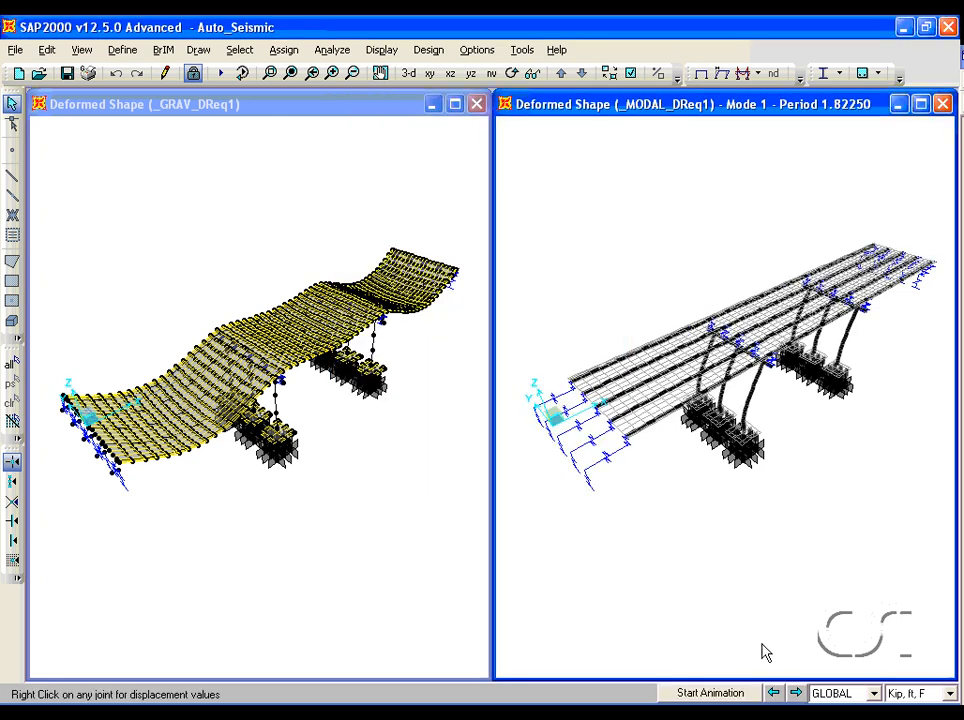
- Step through the mode shapes of _MODAL_DReq1 from mode 2 to mode 4
{"action": "left_click", "coordinate": [797, 693]}
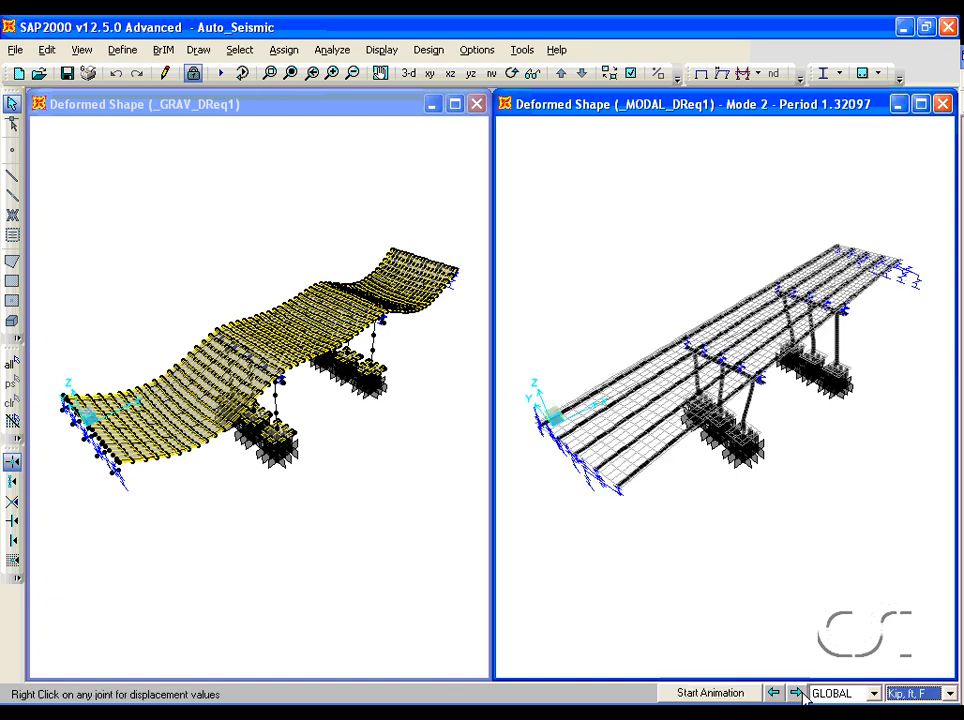
{"action": "left_click", "coordinate": [796, 693]}
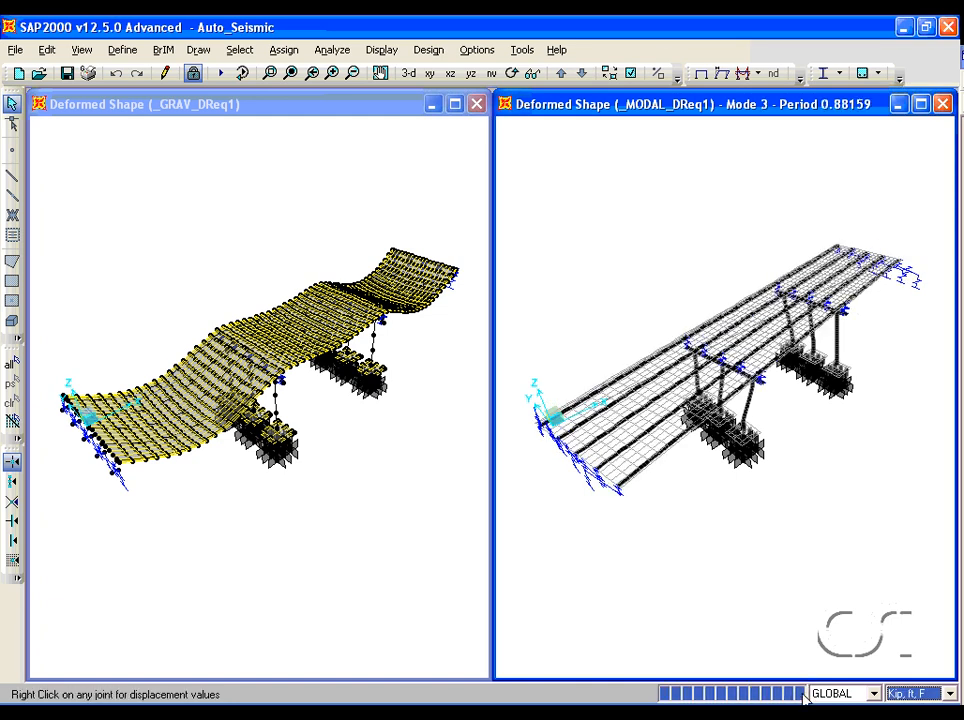
{"action": "left_click", "coordinate": [797, 693]}
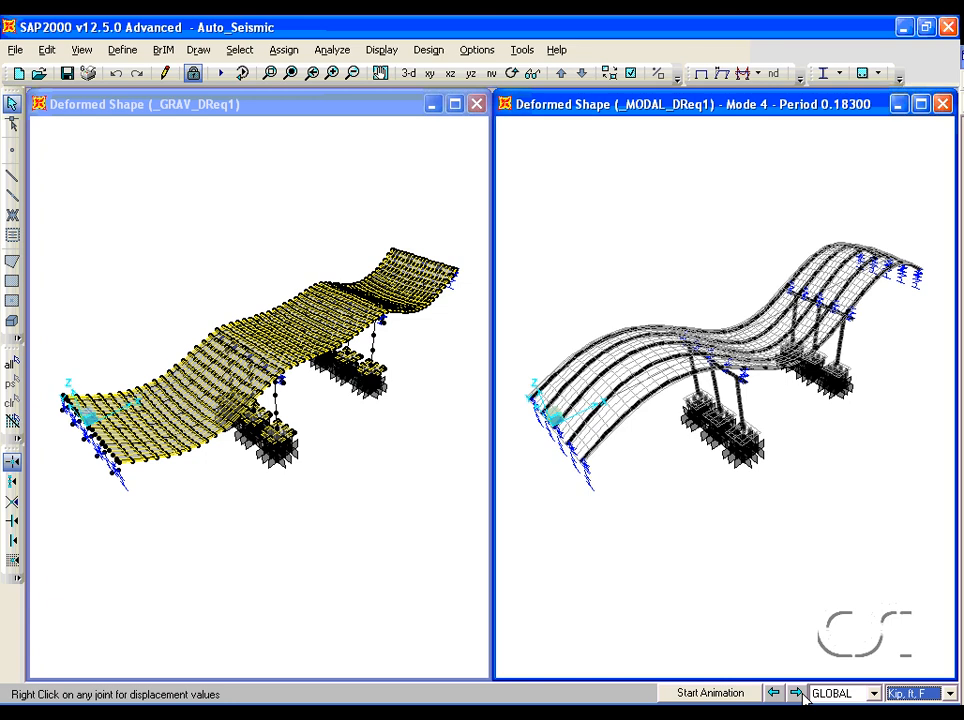
- Advance the _MODAL_DReq1 deformed shape display to mode 5
{"action": "left_click", "coordinate": [797, 693]}
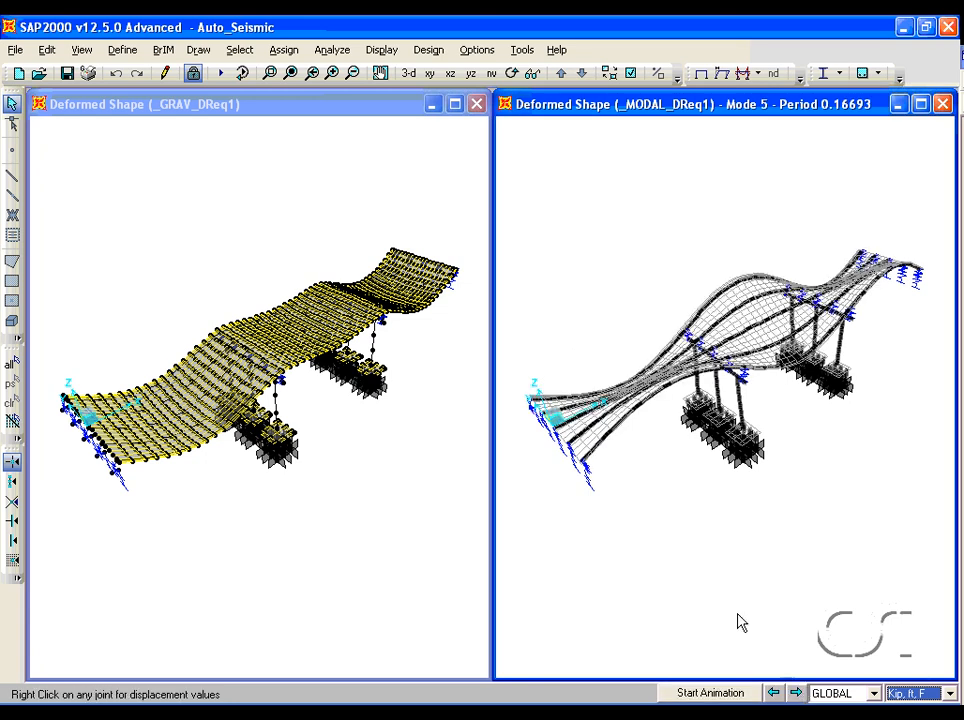
- Review the settings of the response spectrum load case _RS_X_DReq1, including its applied loads and directional combination
{"action": "left_click", "coordinate": [120, 50]}
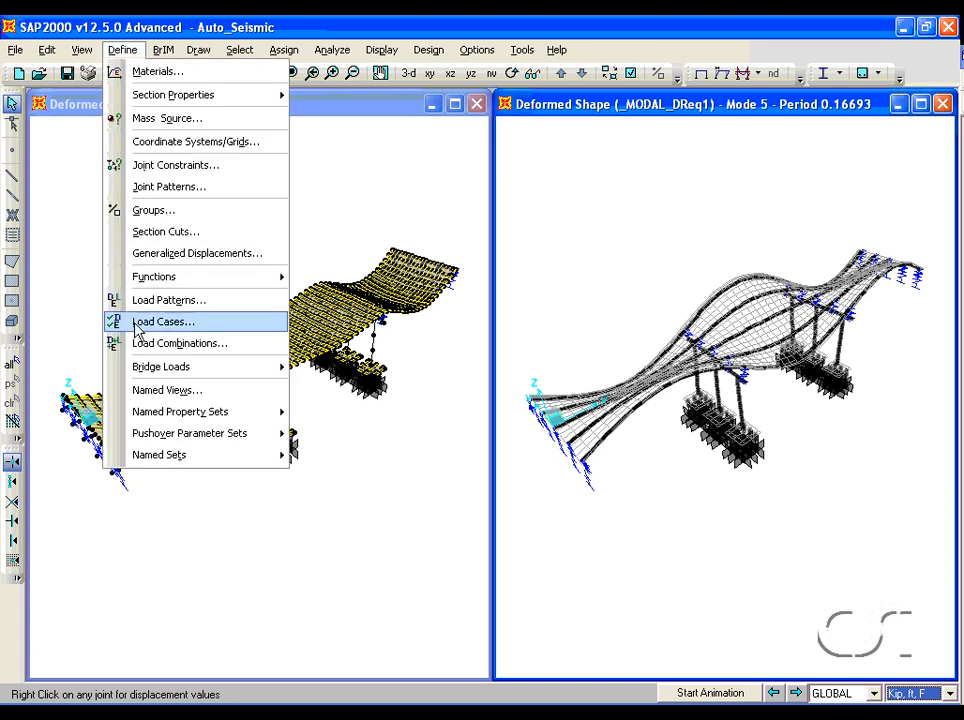
{"action": "left_click", "coordinate": [196, 324]}
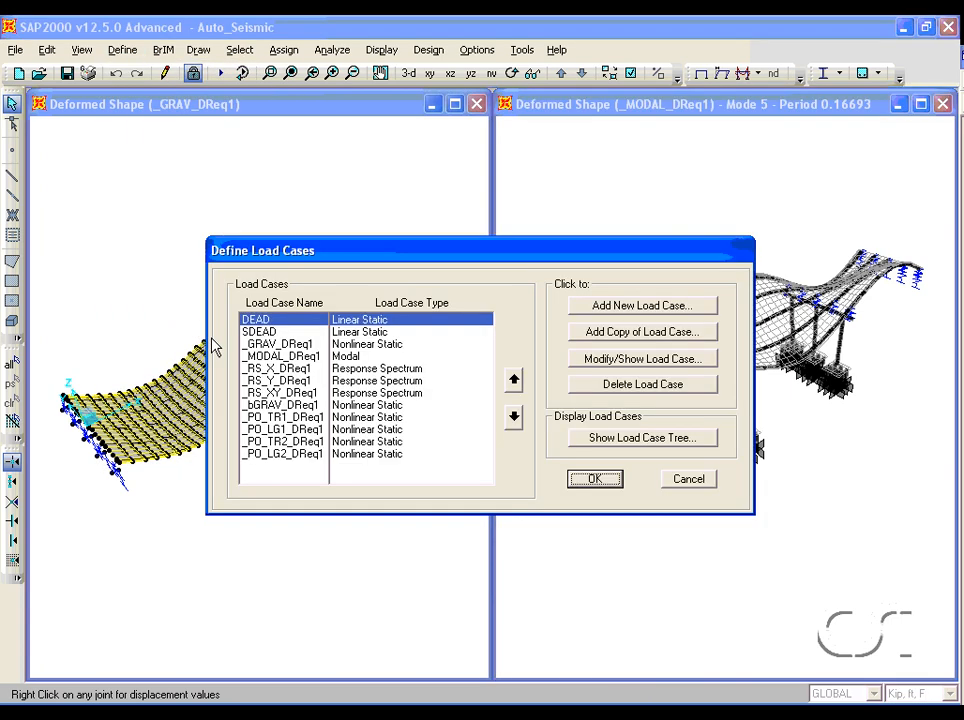
{"action": "left_click", "coordinate": [365, 369]}
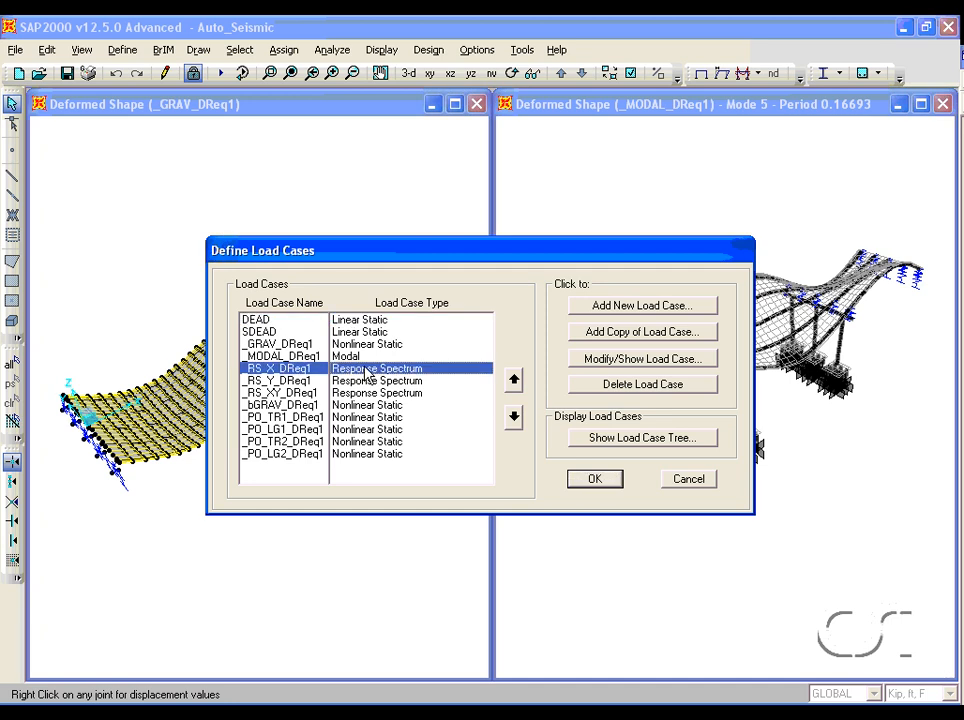
{"action": "left_click", "coordinate": [613, 366]}
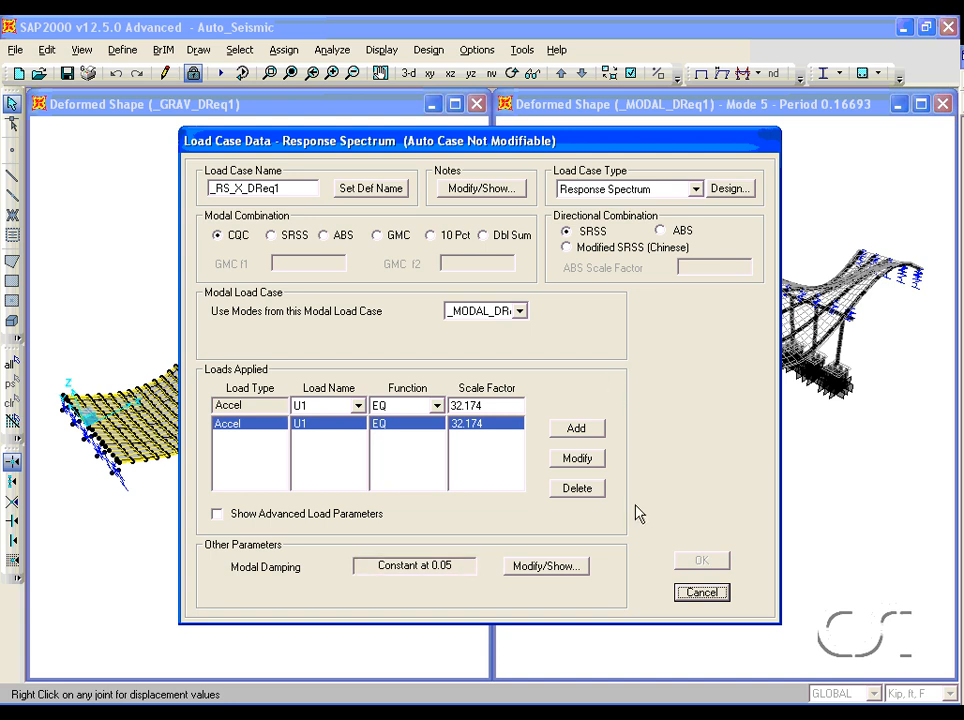
{"action": "left_click", "coordinate": [700, 594]}
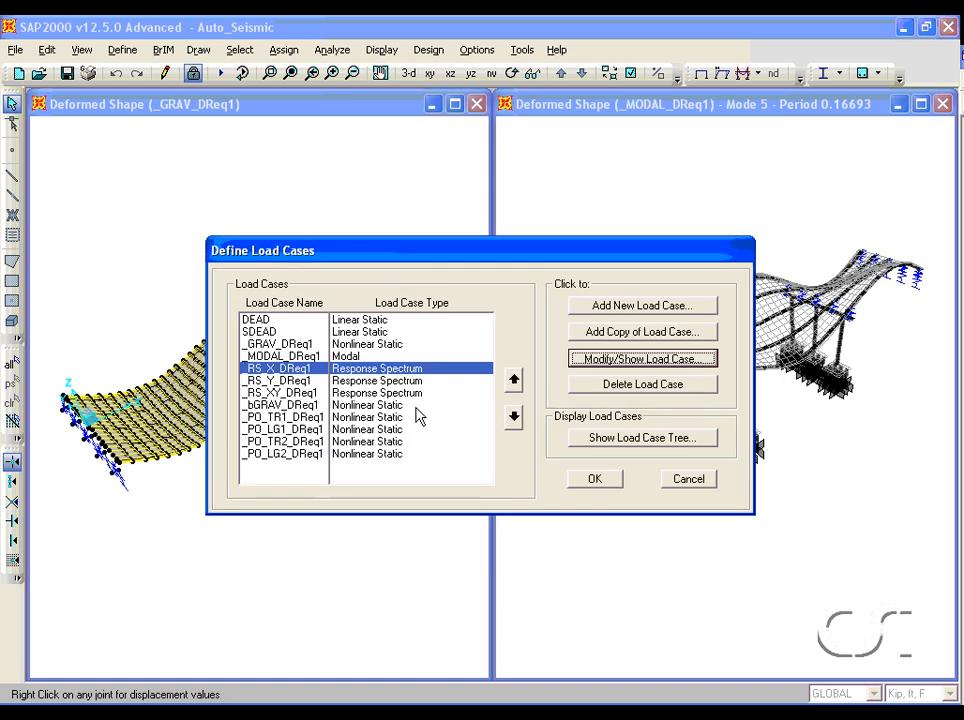
- Review the settings of the response spectrum load cases _RS_Y_DReq1 and _RS_XY_DReq1 and close the load cases
{"action": "left_click", "coordinate": [404, 384]}
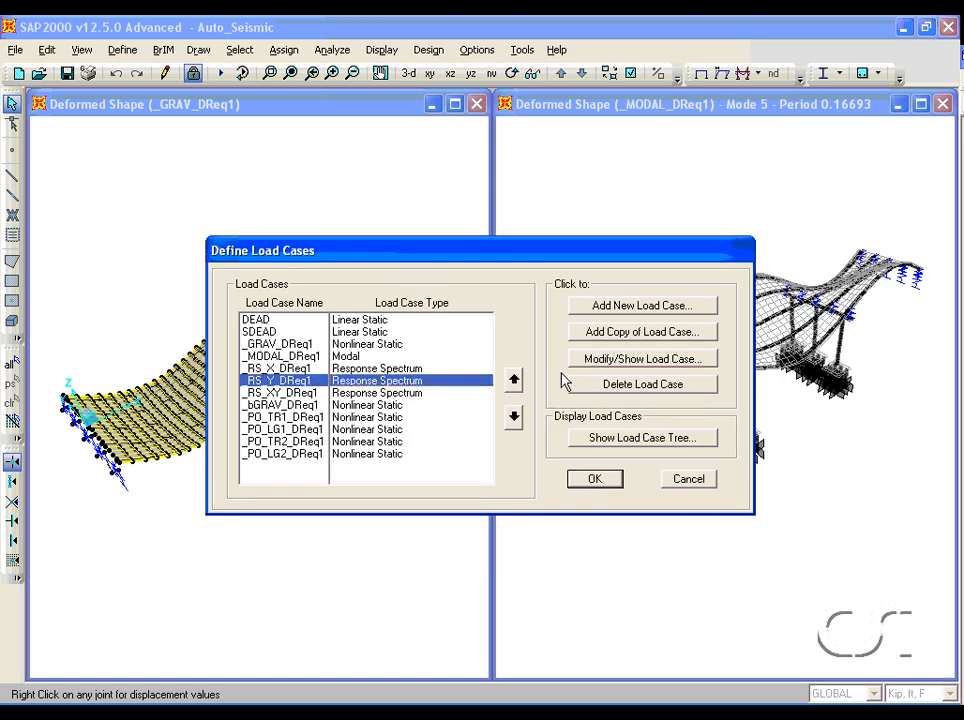
{"action": "left_click", "coordinate": [590, 362]}
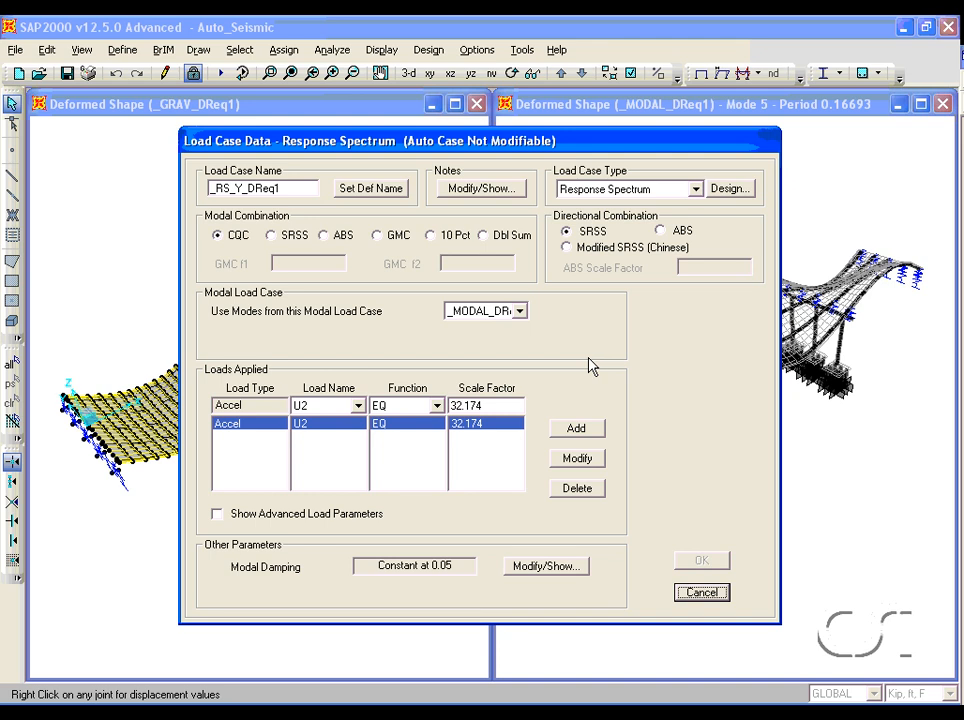
{"action": "left_click", "coordinate": [704, 594]}
{"action": "left_click", "coordinate": [422, 393]}
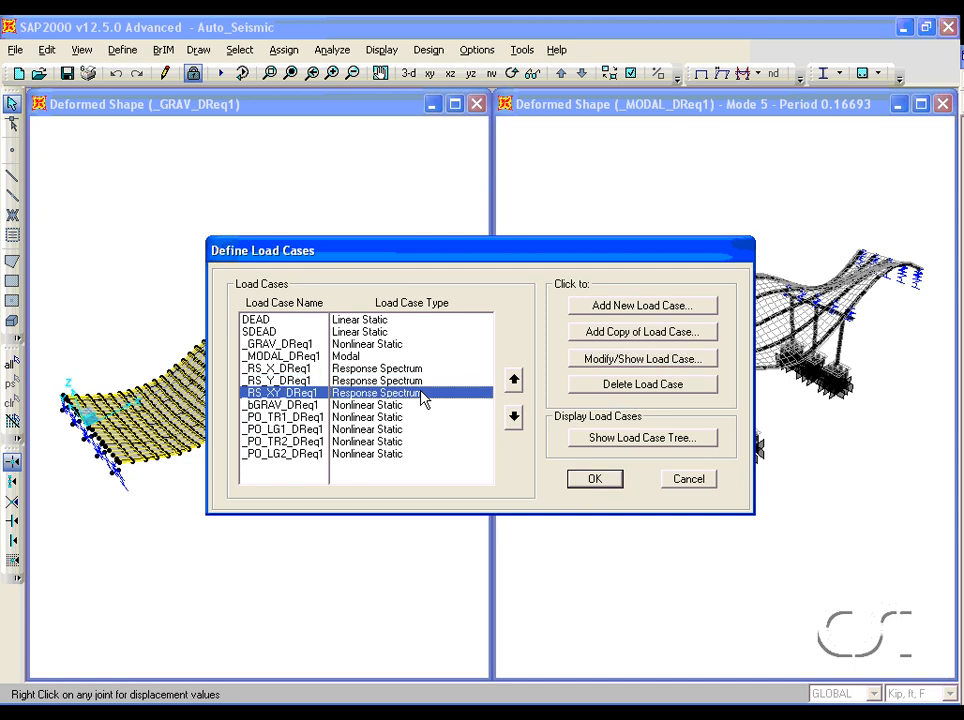
{"action": "left_click", "coordinate": [600, 362]}
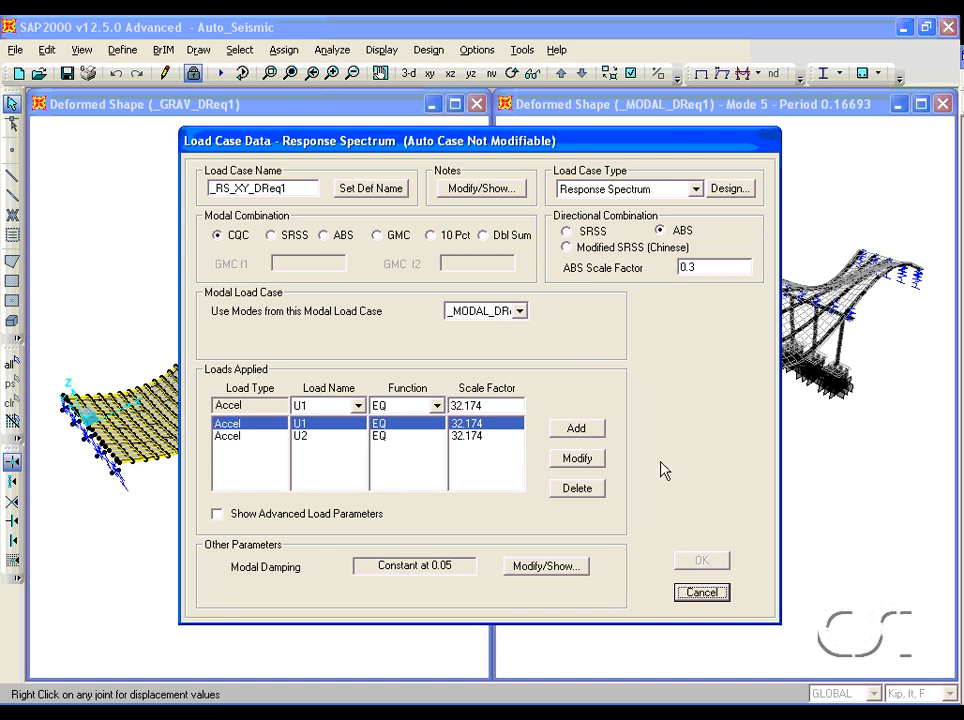
{"action": "left_click", "coordinate": [698, 593]}
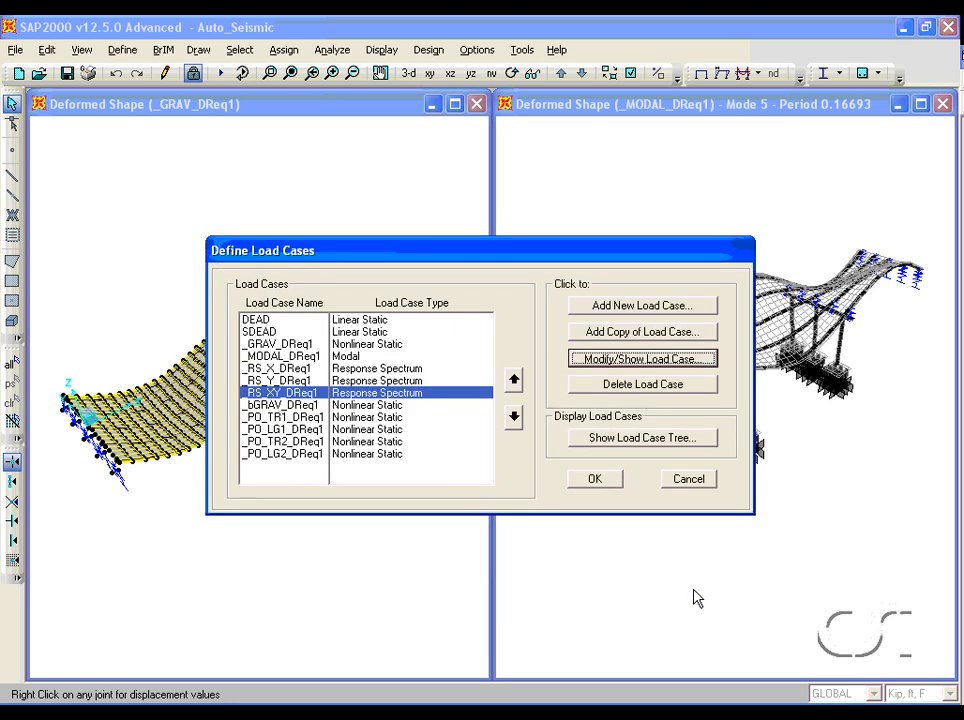
{"action": "left_click", "coordinate": [688, 480]}
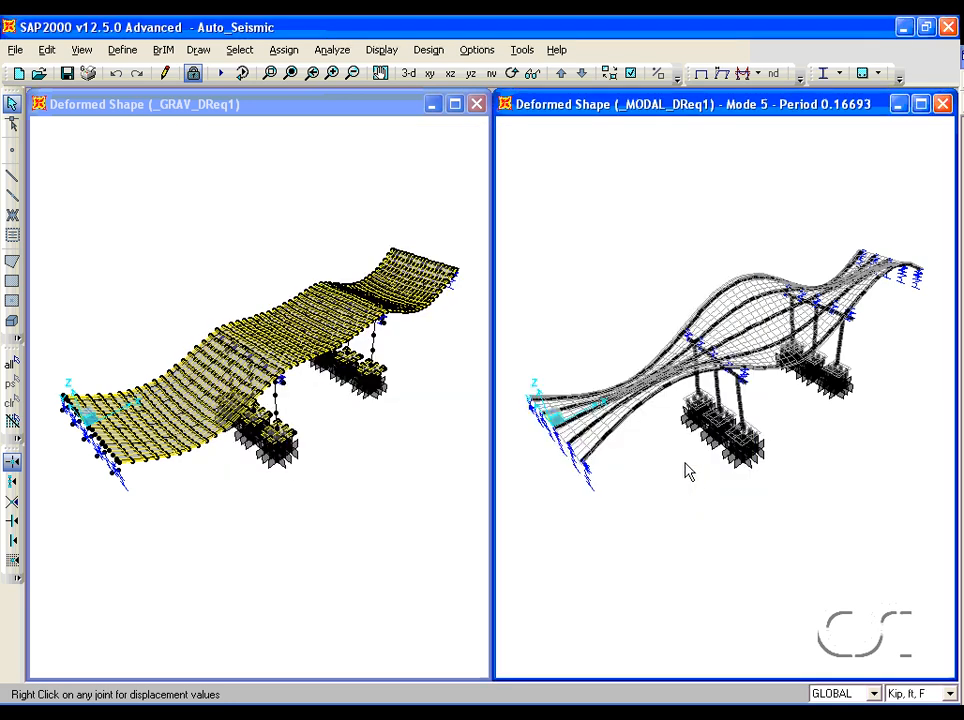
- Display the deformed shape of the _RS_XY_DReq1 case in the view showing the modal results
{"action": "right_click", "coordinate": [664, 381]}
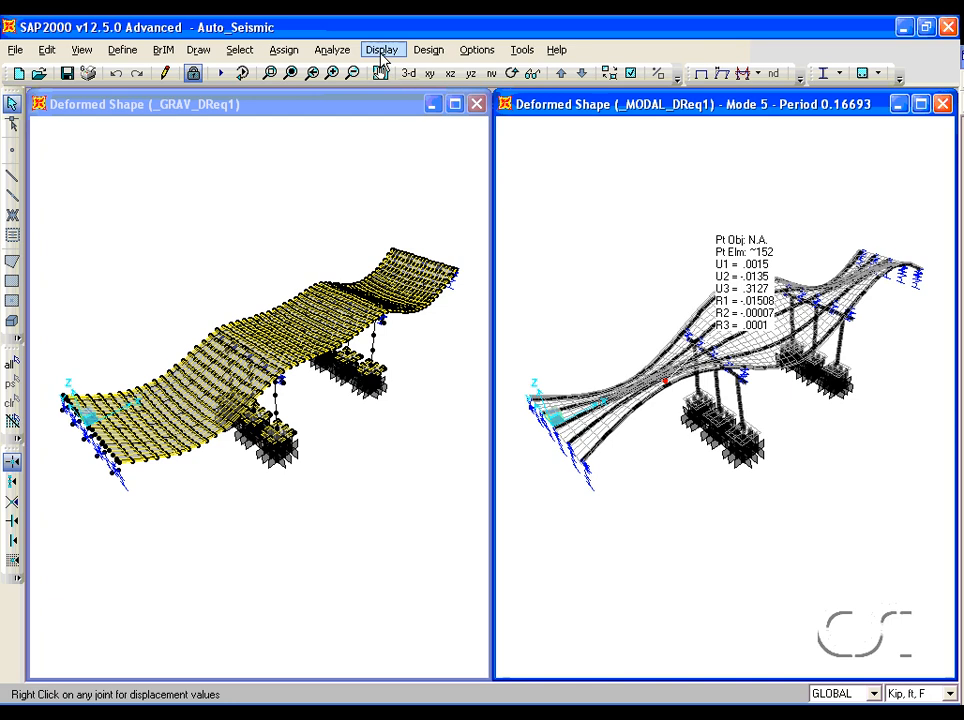
{"action": "left_click", "coordinate": [381, 50]}
{"action": "left_click", "coordinate": [408, 158]}
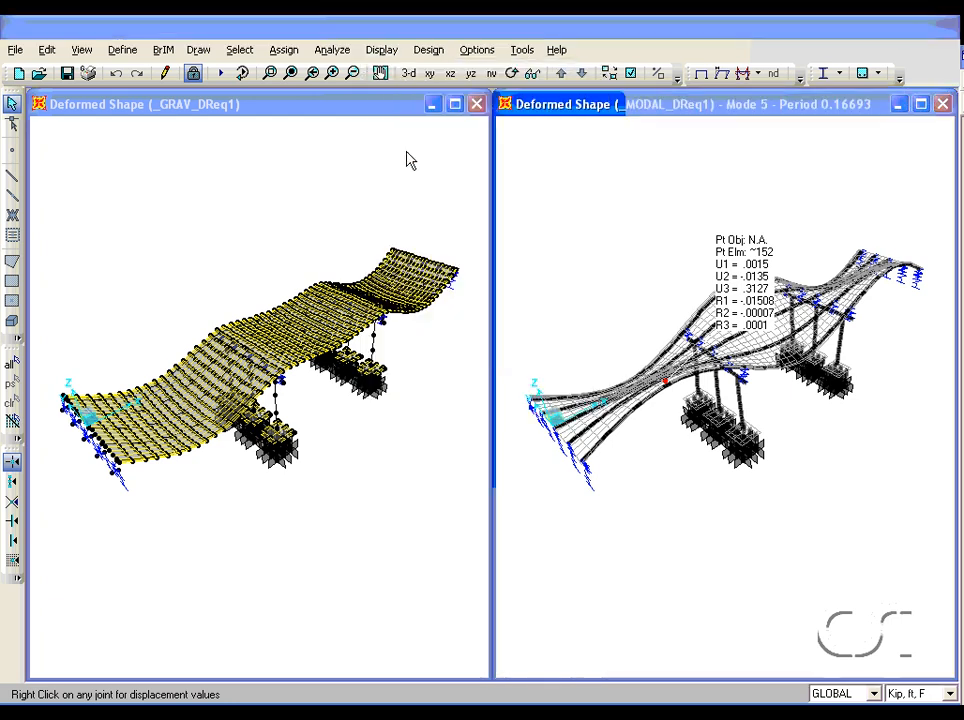
{"action": "left_click", "coordinate": [529, 157]}
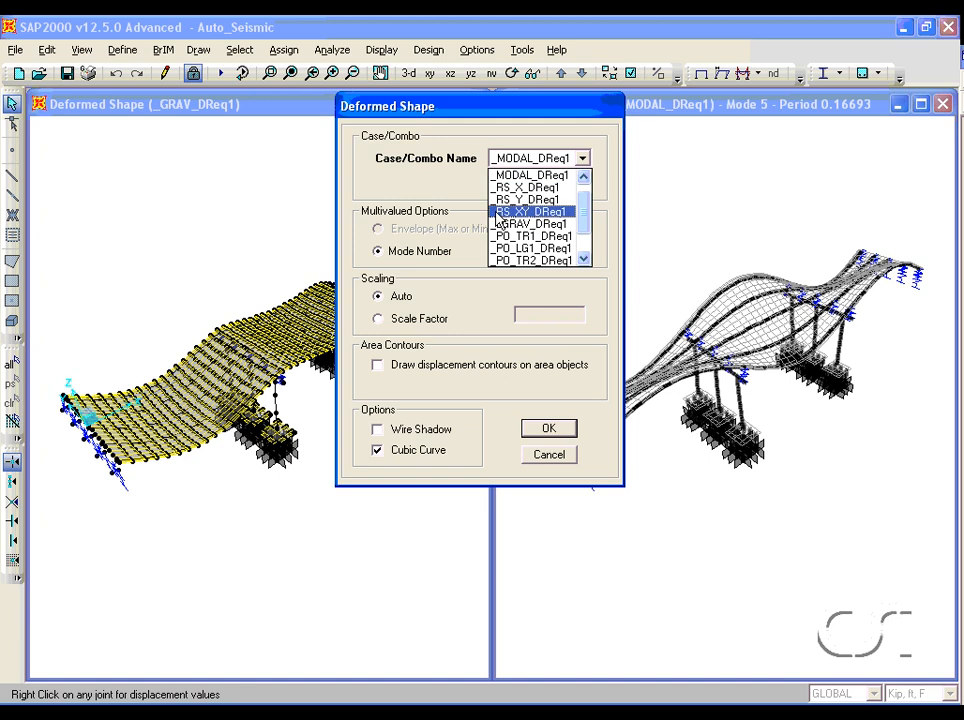
{"action": "left_click", "coordinate": [539, 213]}
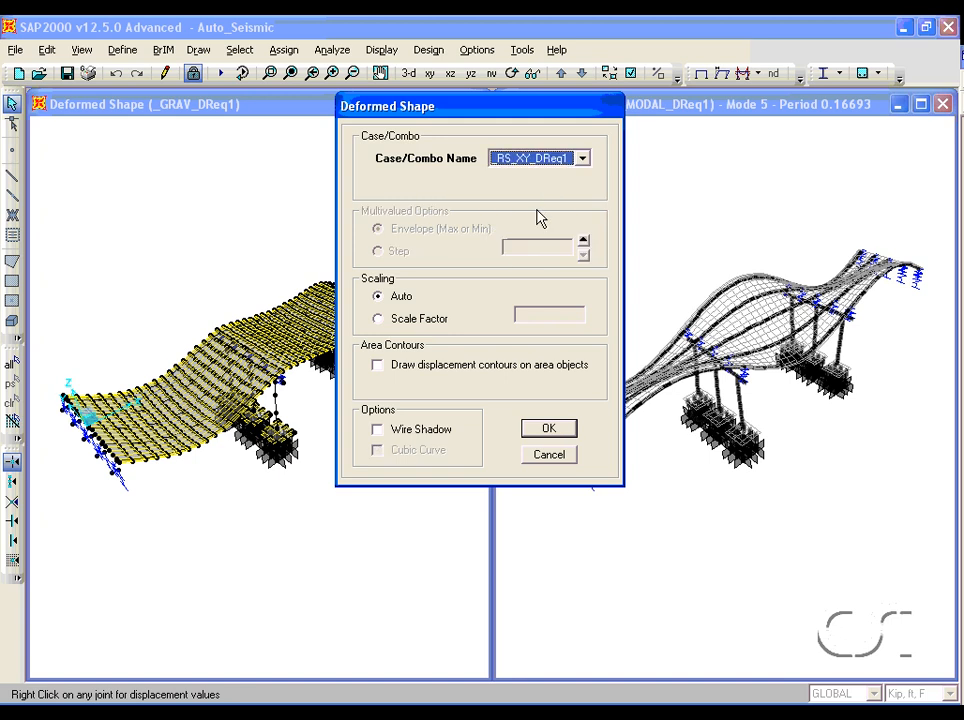
{"action": "left_click", "coordinate": [548, 430]}
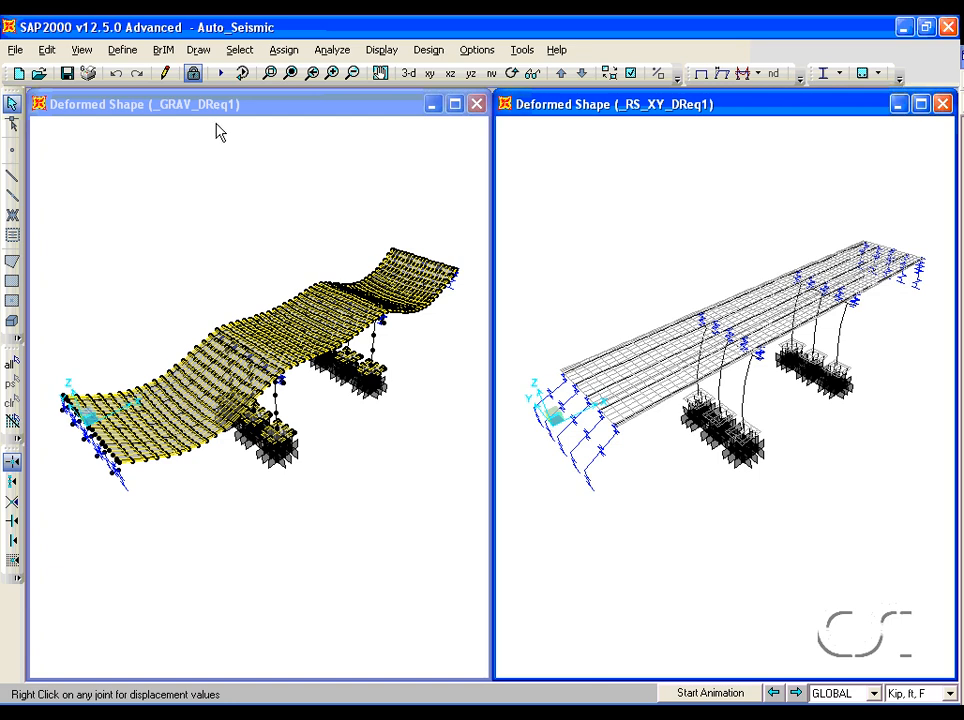
- Review the staged construction case _bGRAV_DReq1, including its added groups, load patterns and column property modifiers, and close the load cases
{"action": "left_click", "coordinate": [122, 49]}
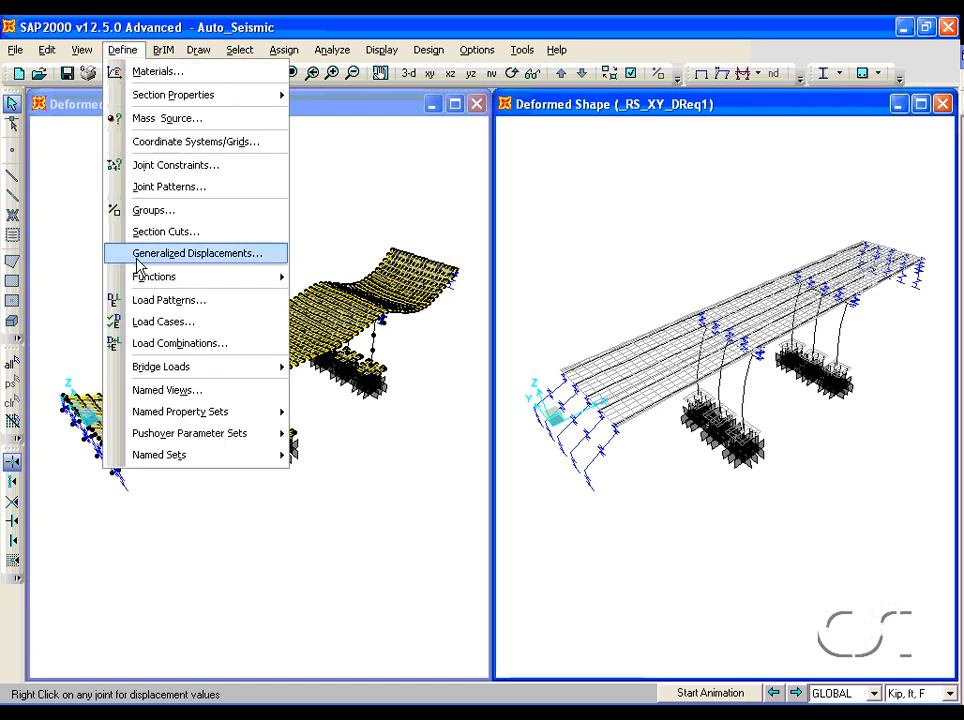
{"action": "left_click", "coordinate": [224, 327]}
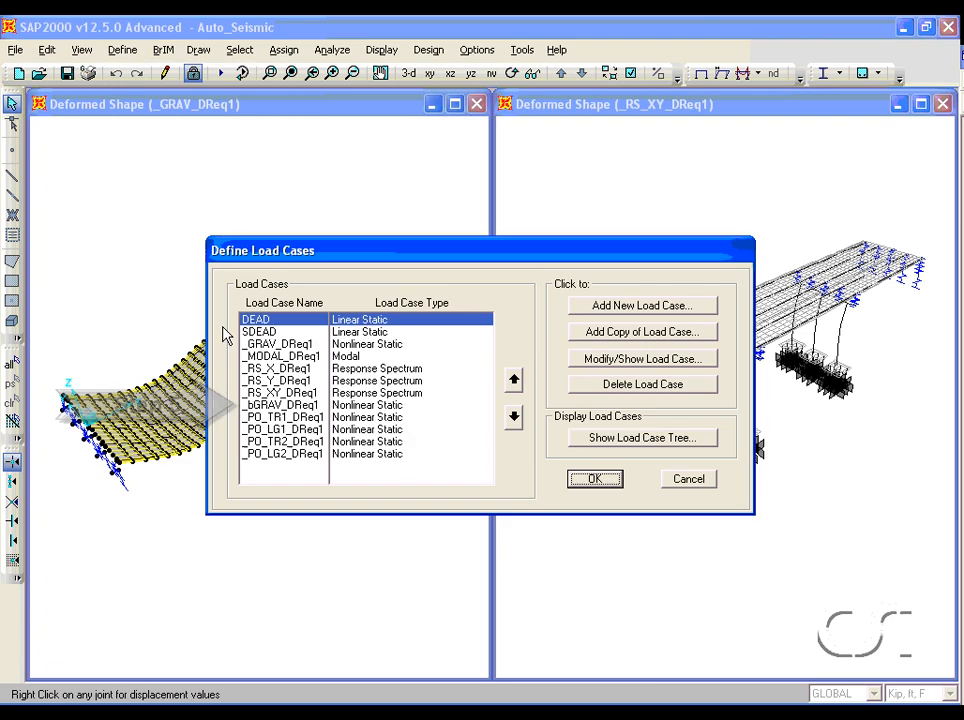
{"action": "left_click", "coordinate": [358, 408]}
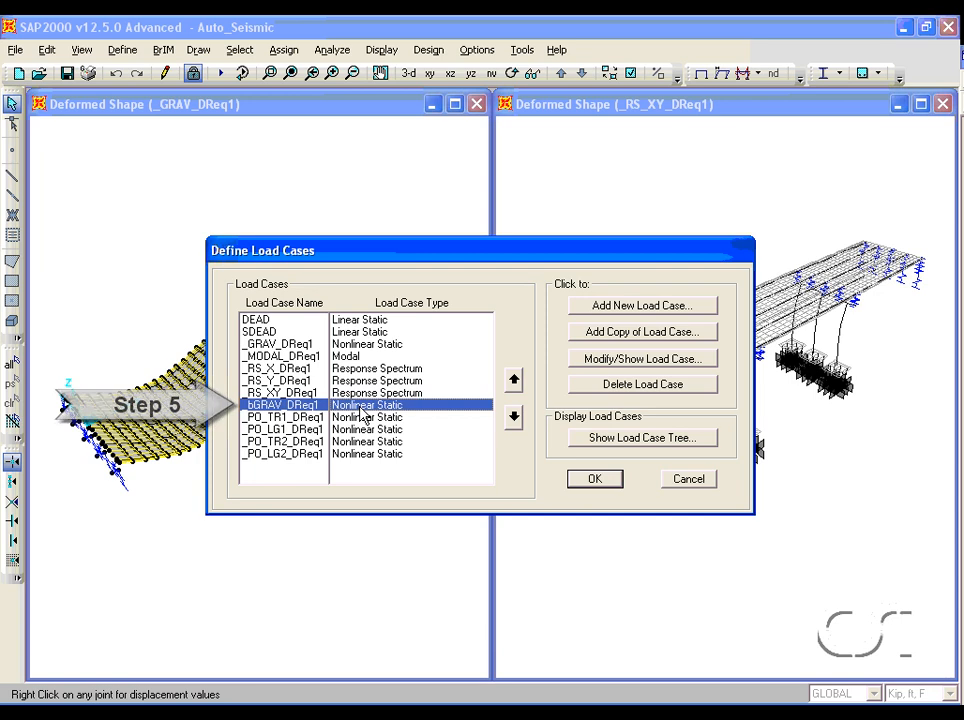
{"action": "left_click", "coordinate": [622, 362]}
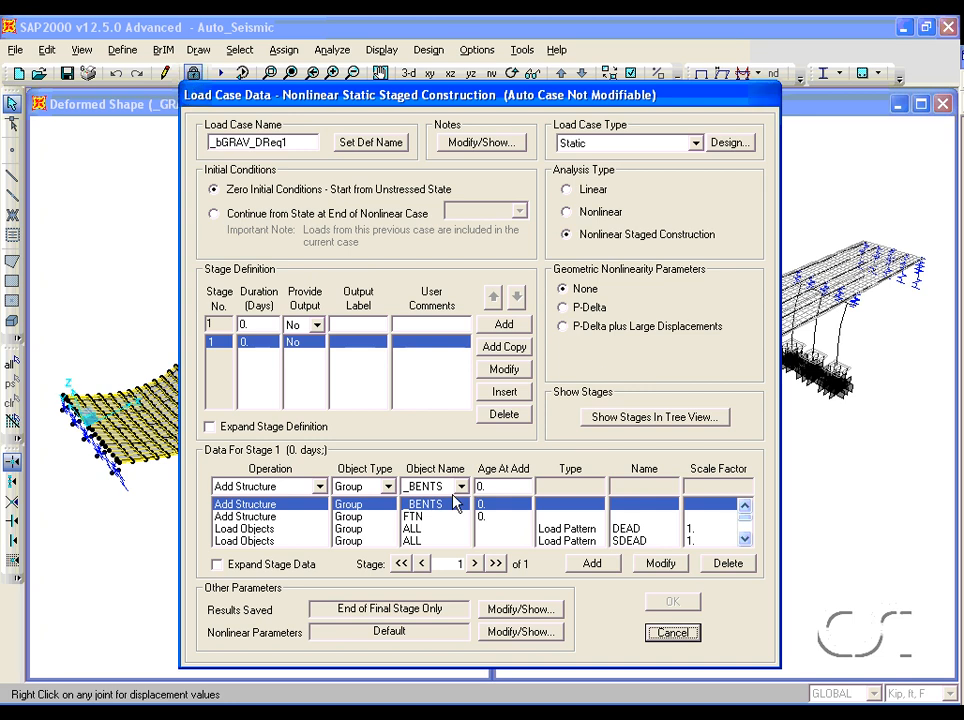
{"action": "left_click", "coordinate": [430, 516]}
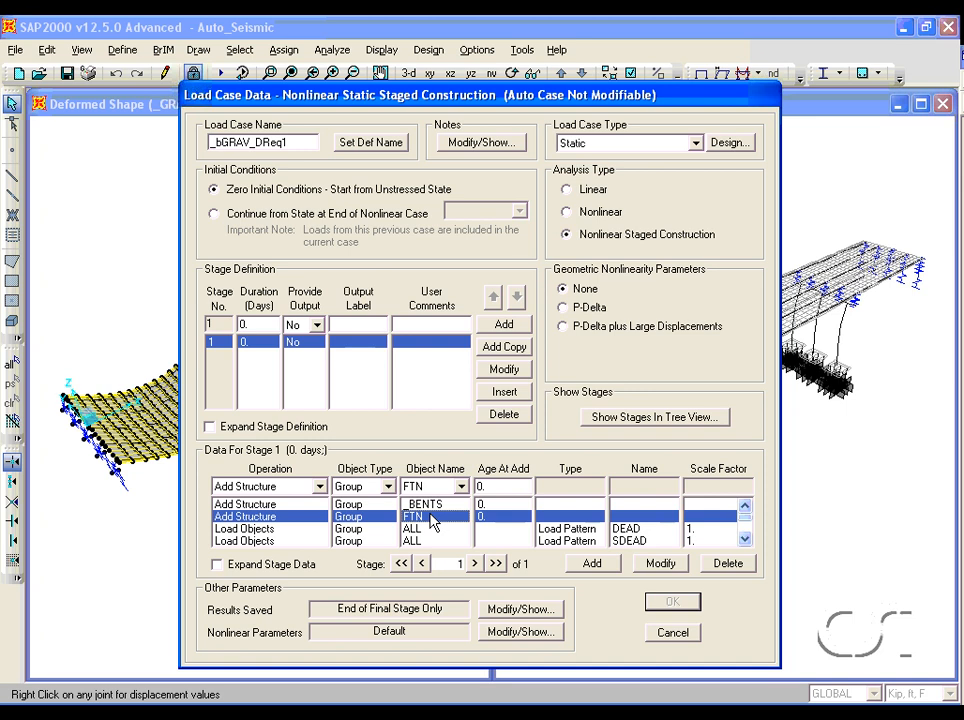
{"action": "left_click", "coordinate": [745, 539]}
{"action": "left_click", "coordinate": [745, 539]}
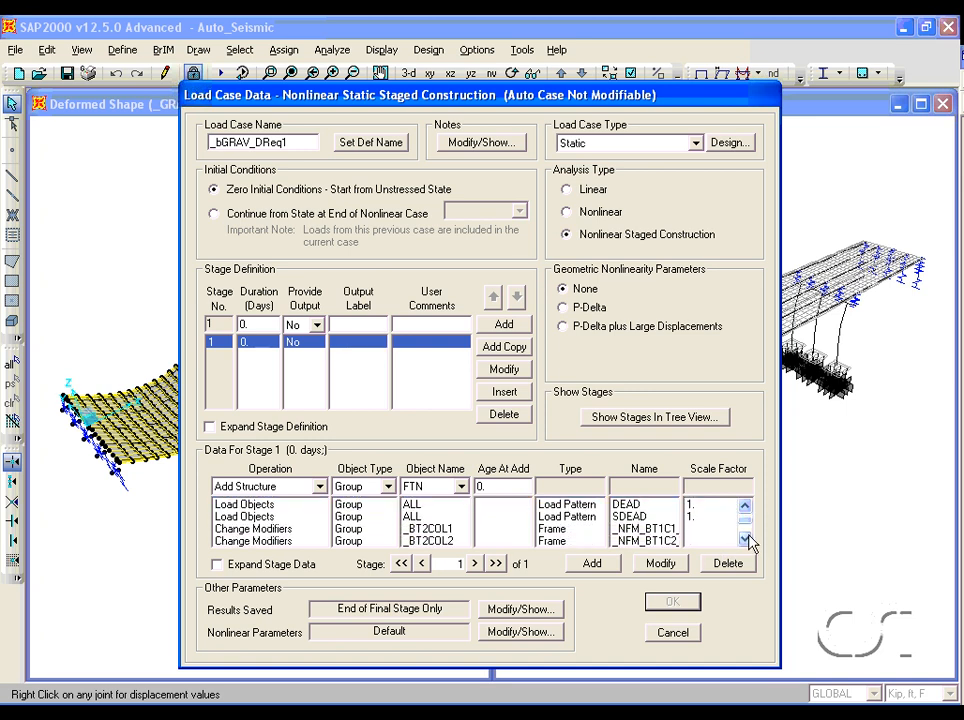
{"action": "left_click", "coordinate": [673, 529]}
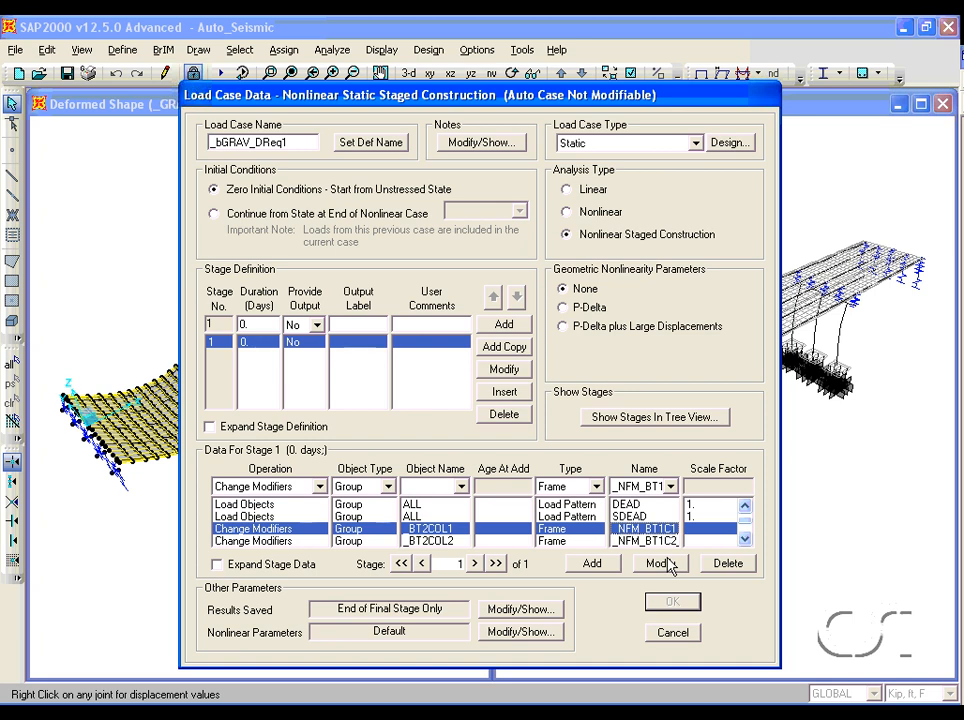
{"action": "left_click", "coordinate": [672, 634]}
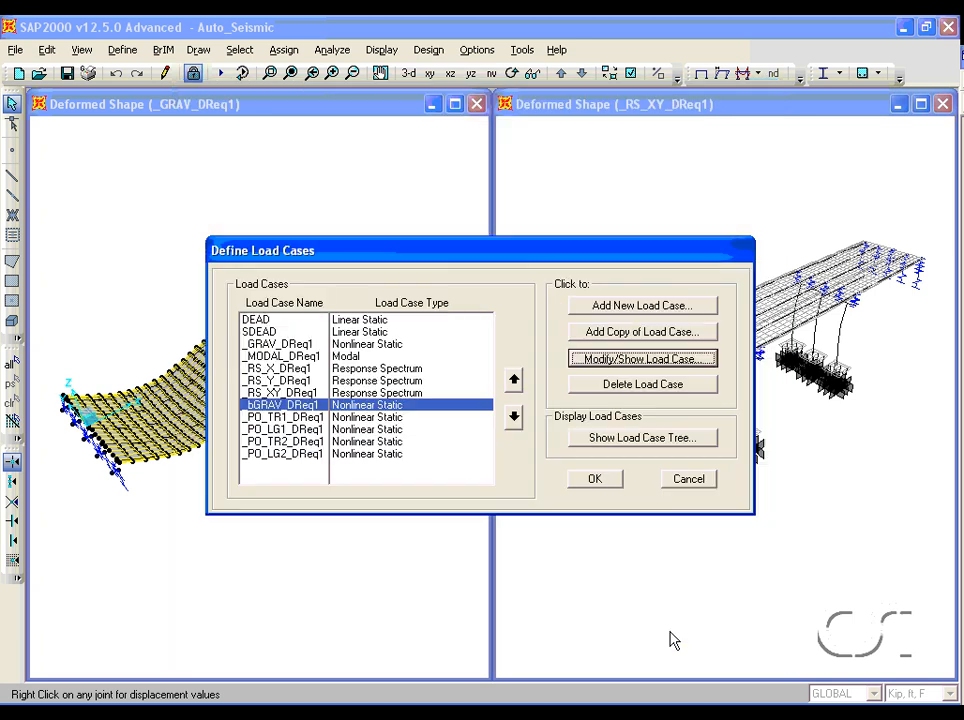
{"action": "left_click", "coordinate": [684, 482]}
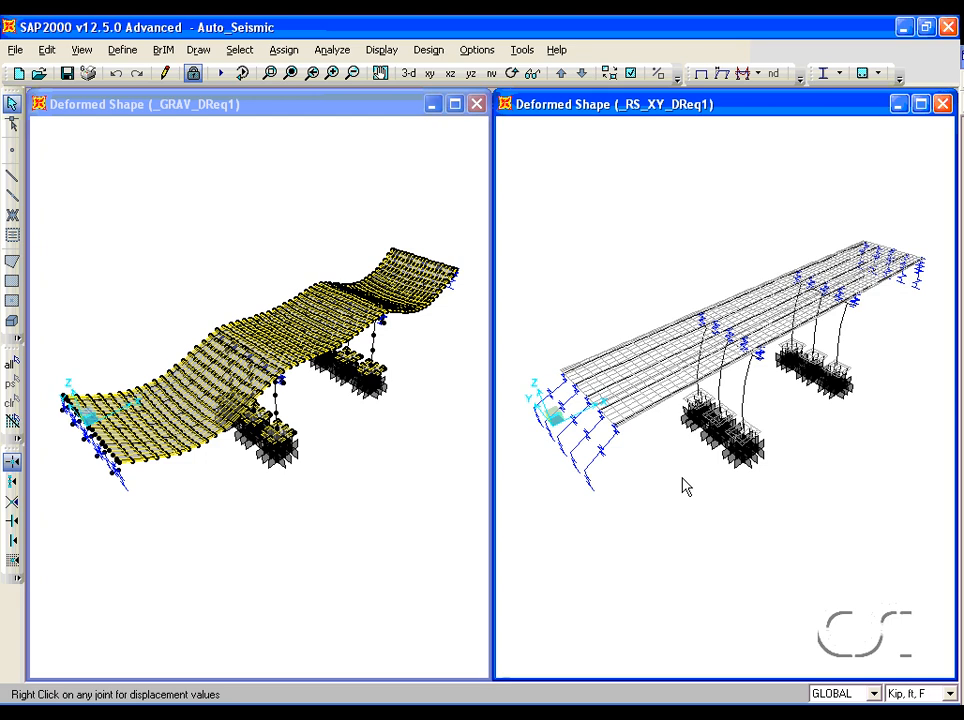
- Open the Col_Bent frame section in Section Designer
{"action": "left_click", "coordinate": [117, 51]}
{"action": "mouse_move", "coordinate": [127, 97]}
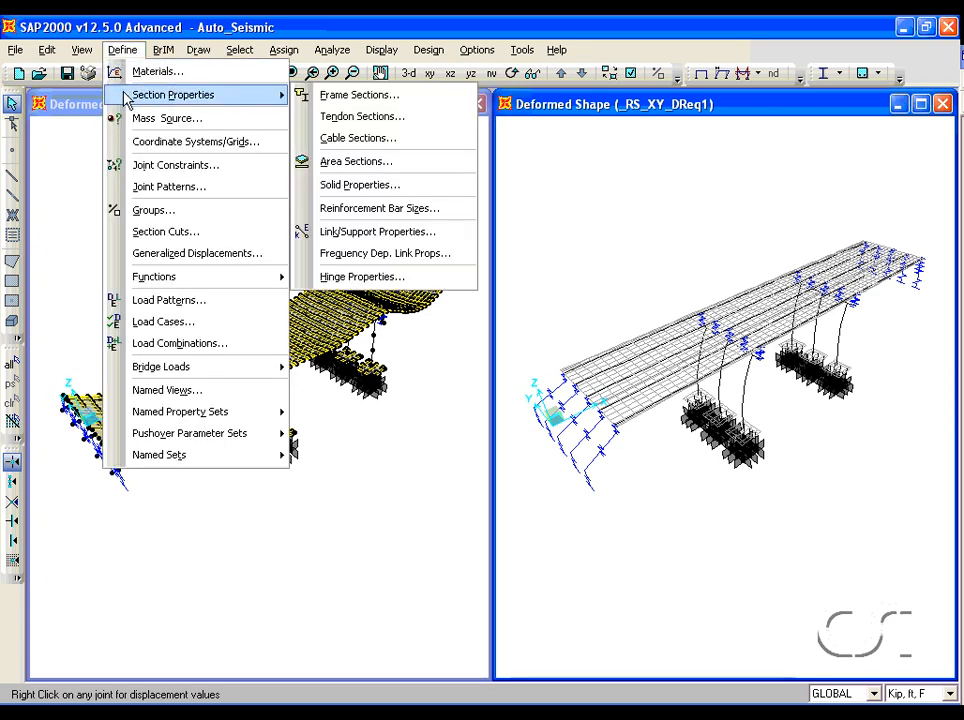
{"action": "left_click", "coordinate": [387, 96]}
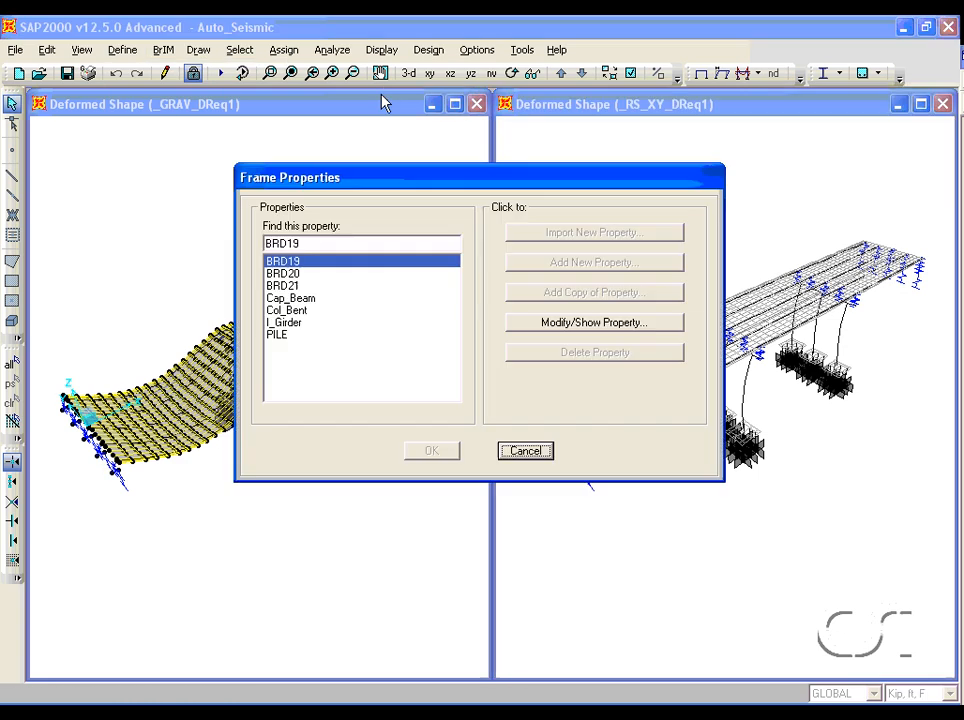
{"action": "left_click", "coordinate": [300, 310]}
{"action": "left_click", "coordinate": [533, 326]}
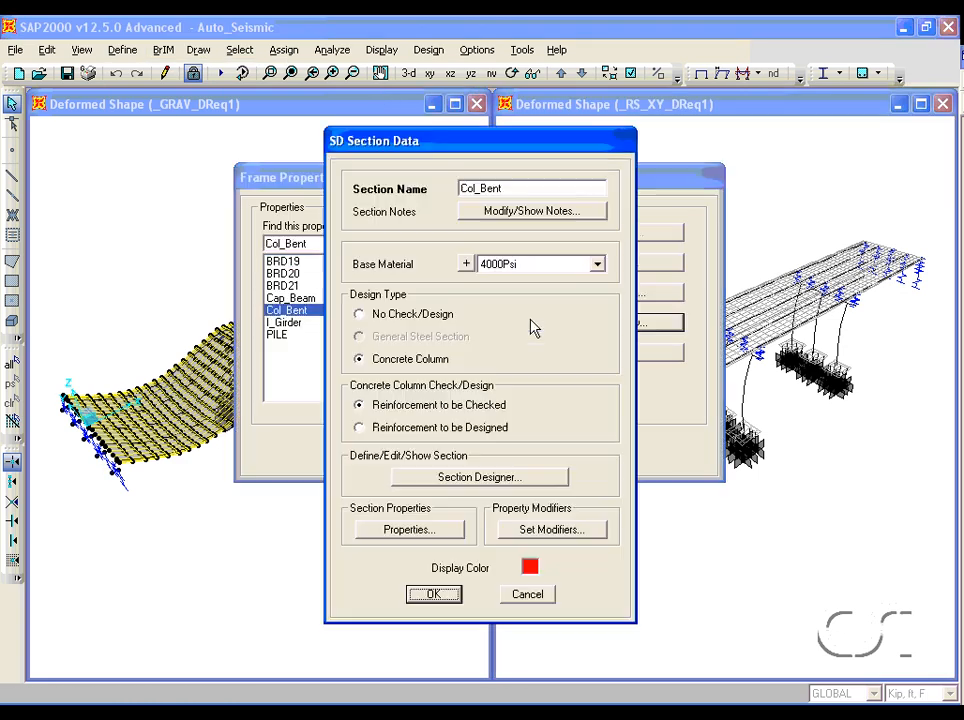
{"action": "left_click", "coordinate": [480, 480]}
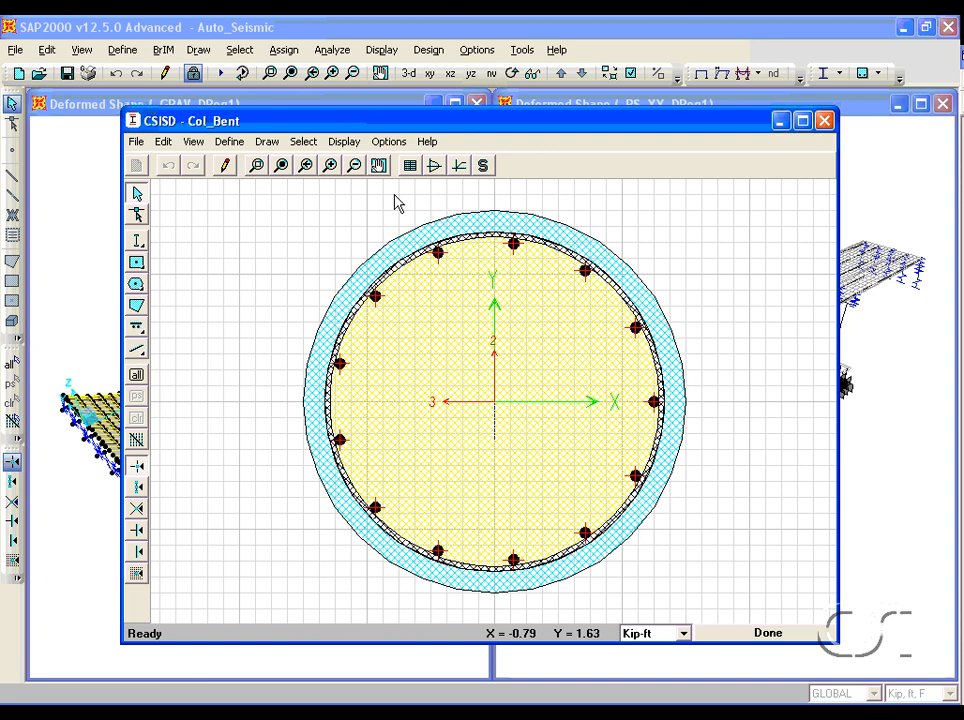
- Show the moment-curvature curve of Col_Bent with the Caltrans idealized model, examine its values and close the curve
{"action": "left_click", "coordinate": [344, 141]}
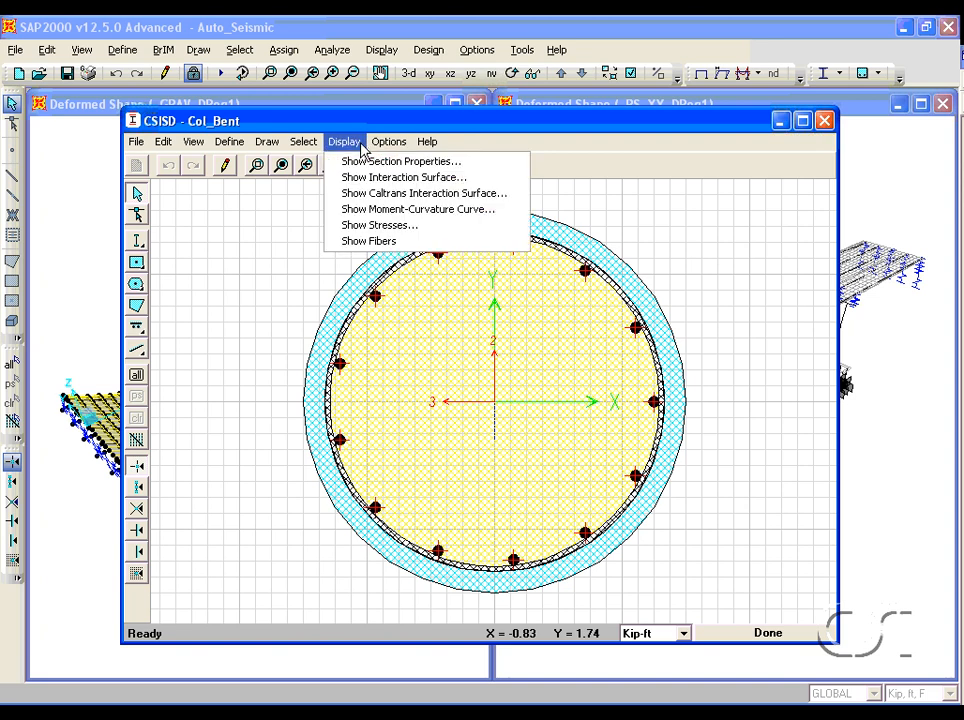
{"action": "left_click", "coordinate": [370, 210]}
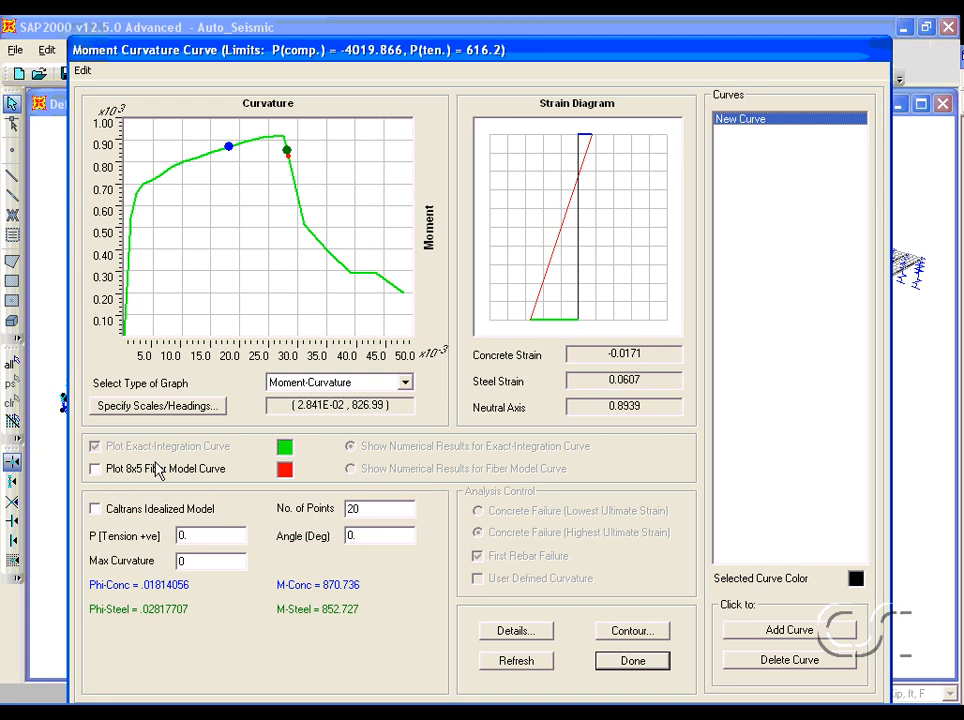
{"action": "left_click", "coordinate": [97, 508]}
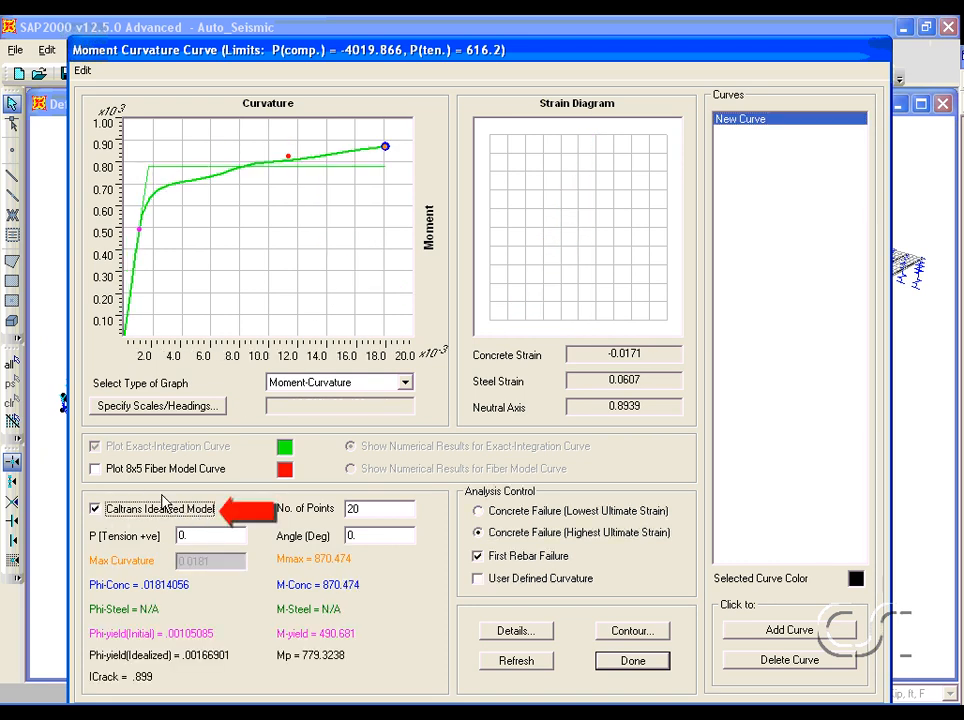
{"action": "mouse_move", "coordinate": [351, 244]}
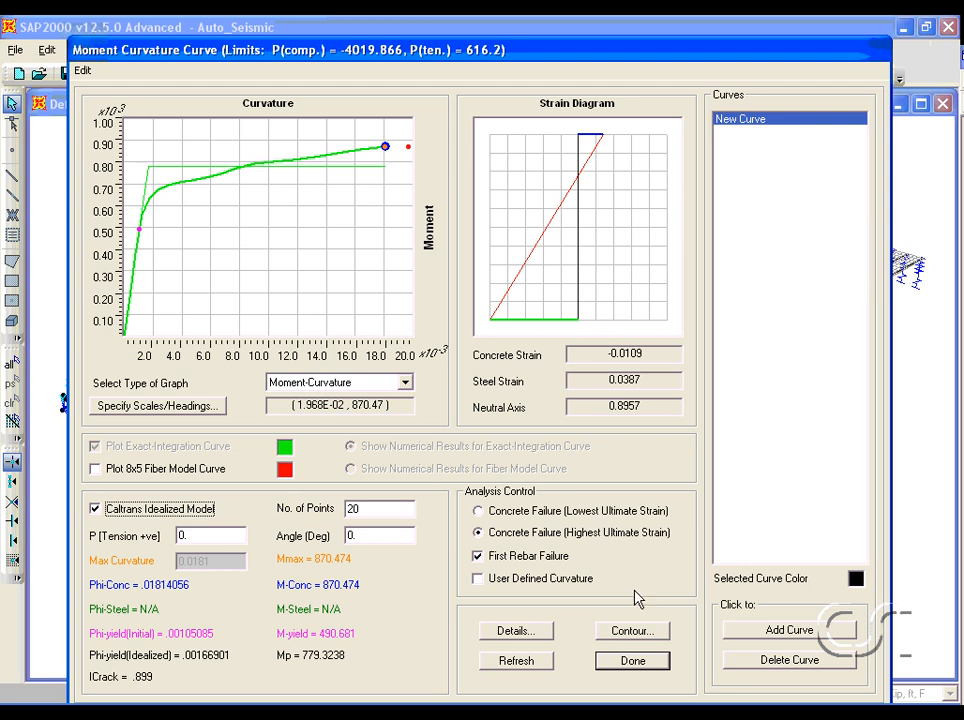
{"action": "left_click", "coordinate": [632, 662]}
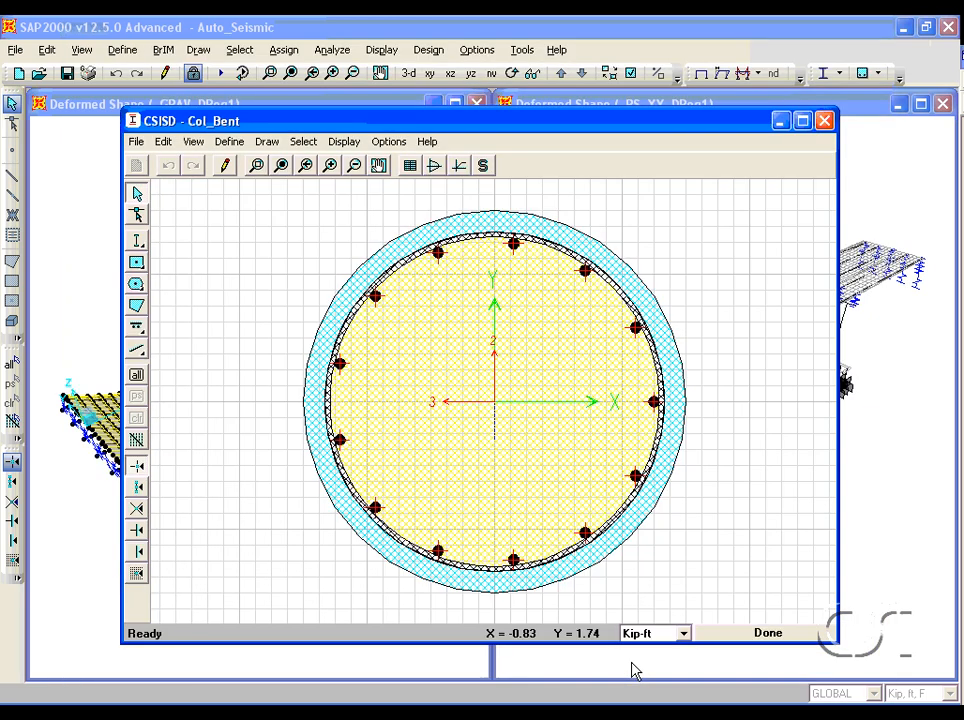
- Finish viewing the Col_Bent section, closing Section Designer, its section data and the frame properties
{"action": "left_click", "coordinate": [768, 634]}
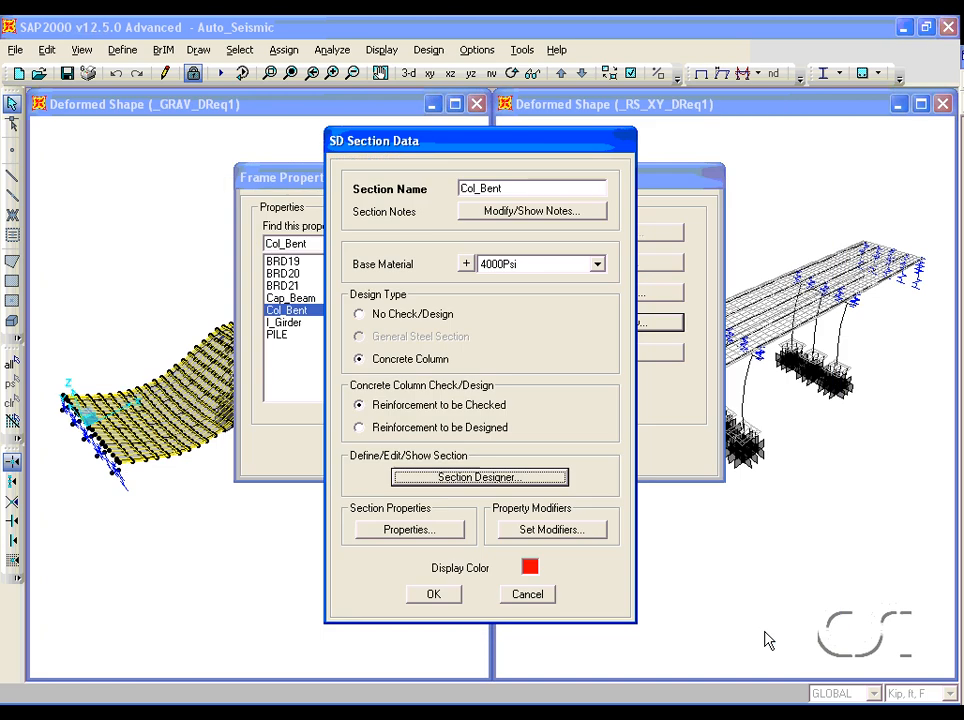
{"action": "left_click", "coordinate": [435, 595]}
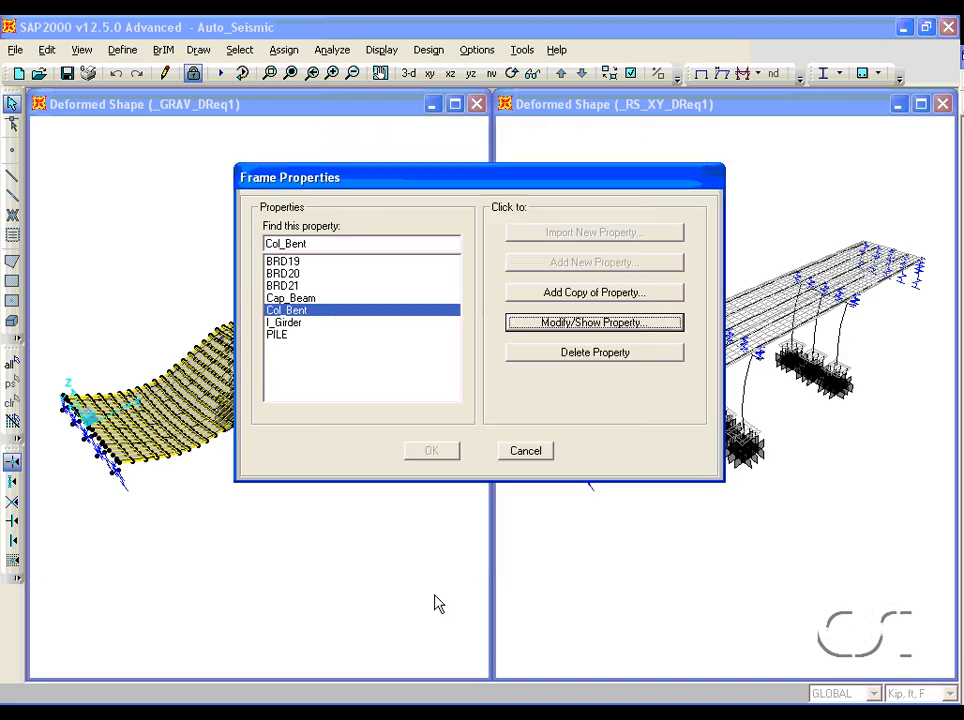
{"action": "left_click", "coordinate": [525, 458]}
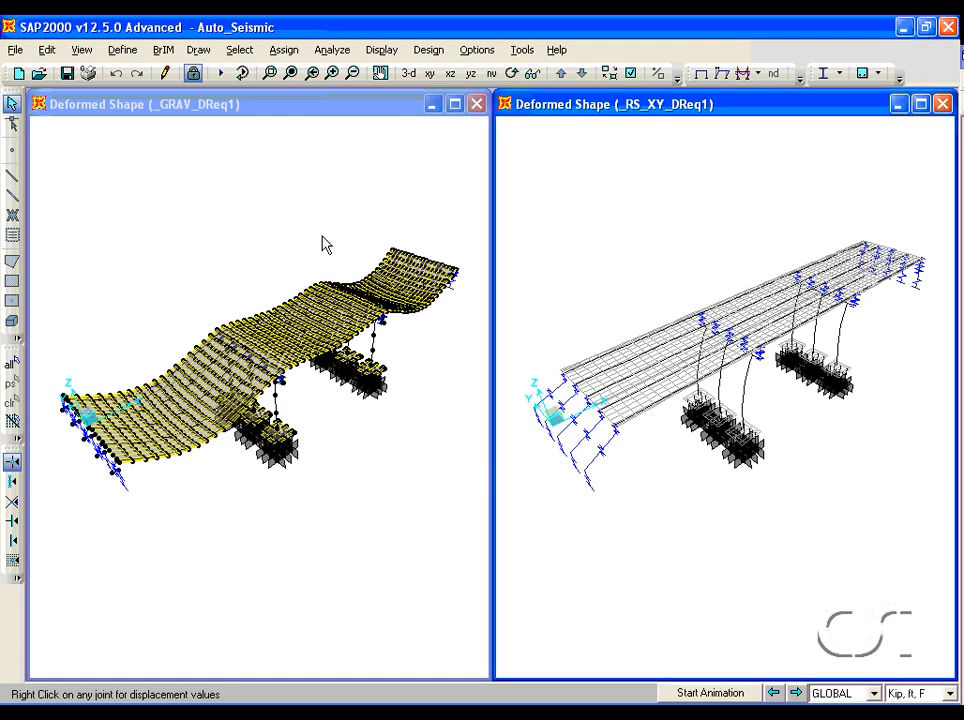
- Review the pushover load case _PO_TR1_DReq1, including its load application control and nonlinear parameters, and close the load cases
{"action": "left_click", "coordinate": [128, 52]}
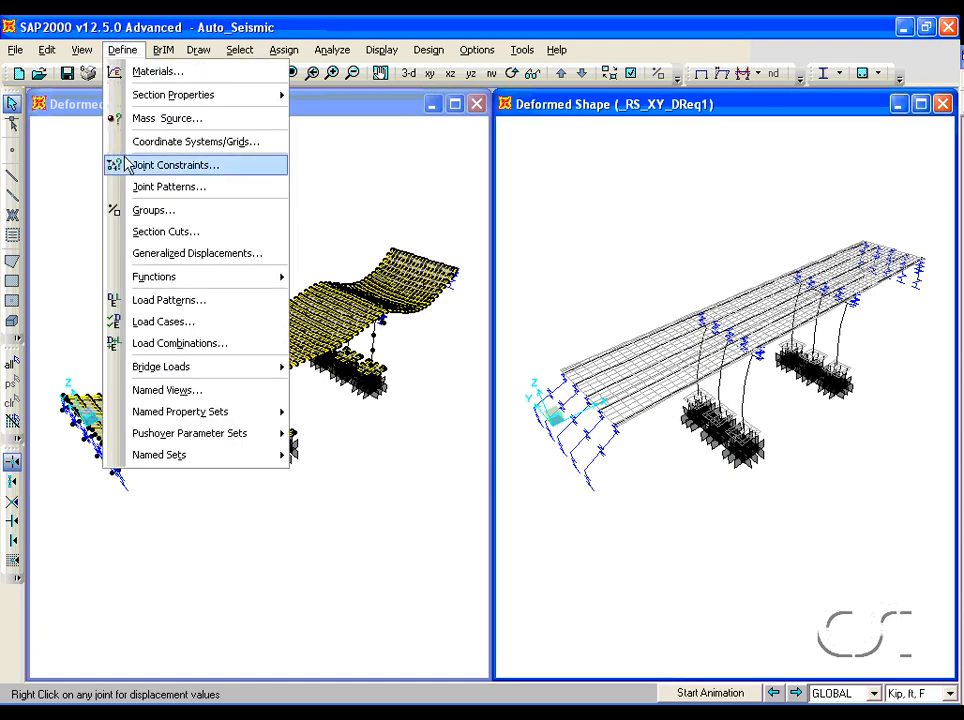
{"action": "left_click", "coordinate": [161, 322]}
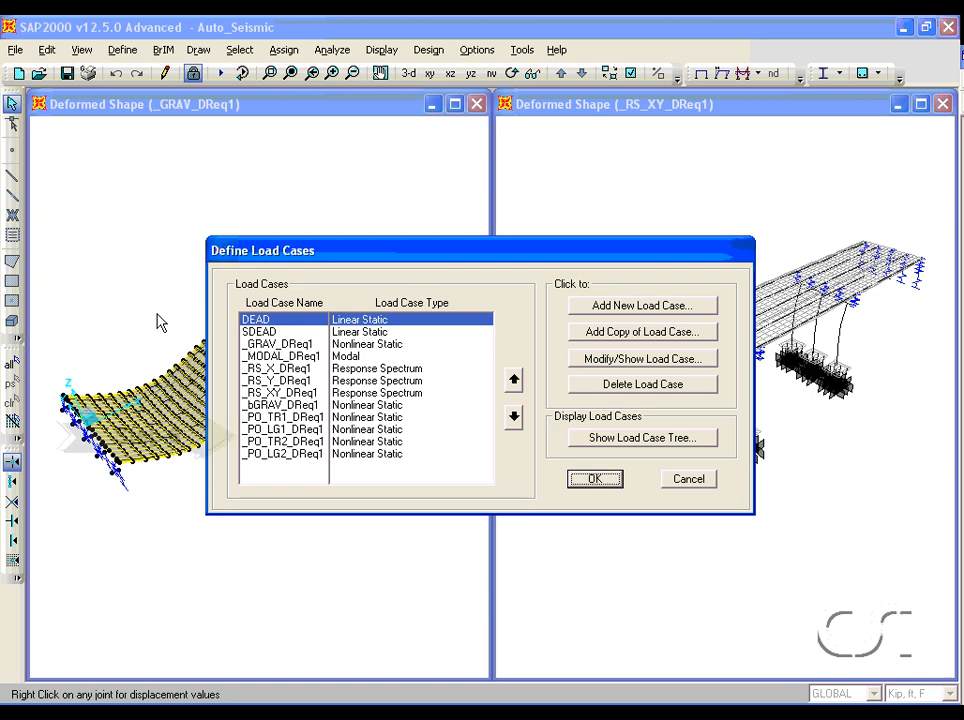
{"action": "left_click", "coordinate": [427, 419]}
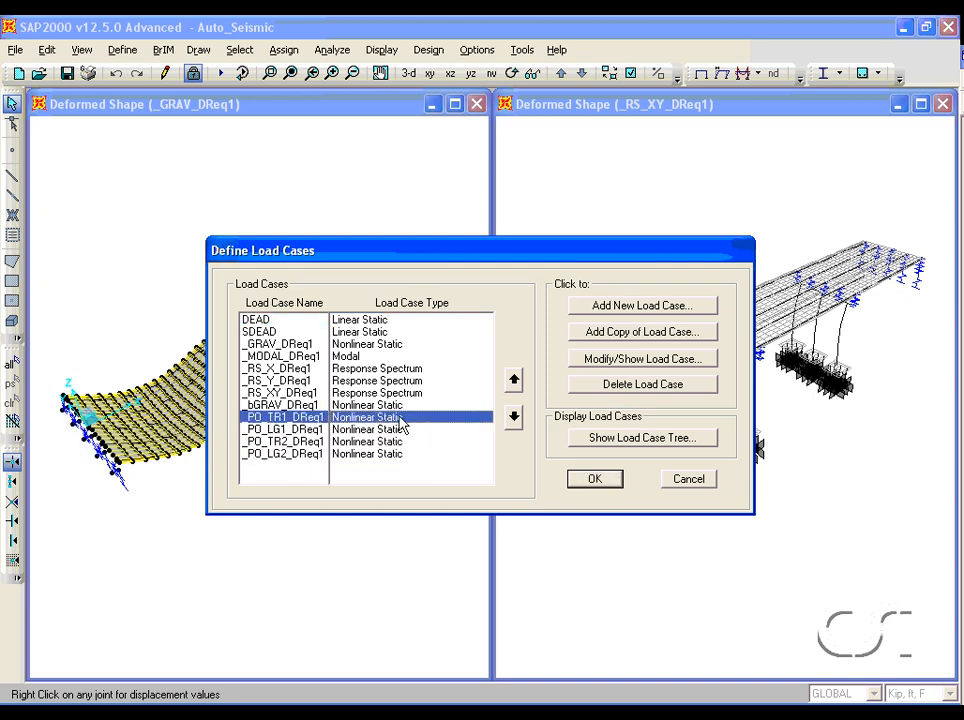
{"action": "left_click", "coordinate": [640, 359]}
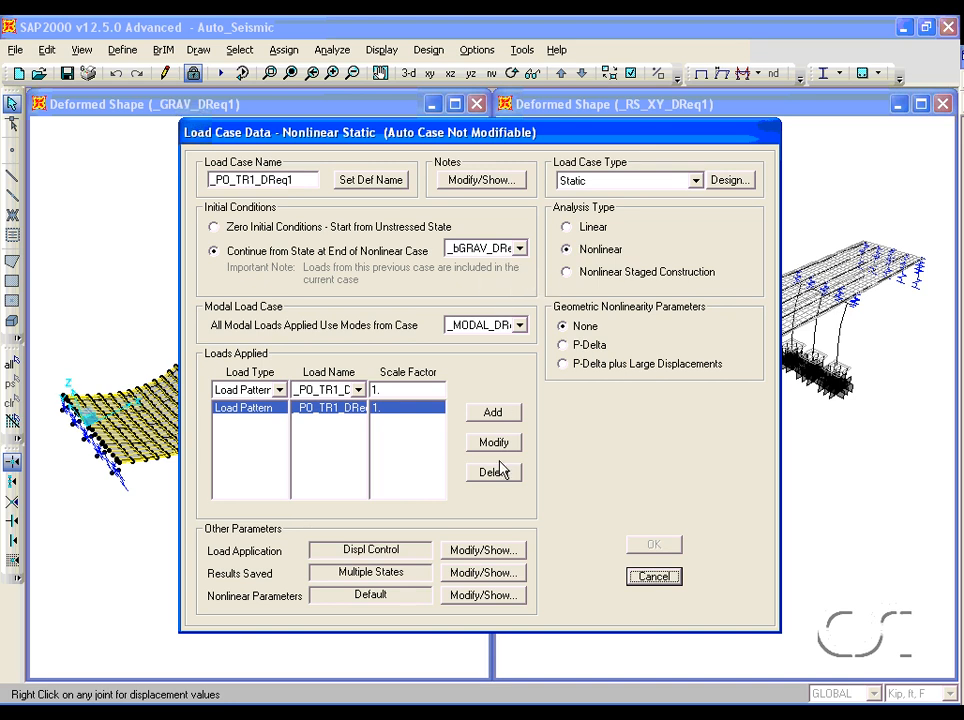
{"action": "left_click", "coordinate": [481, 553]}
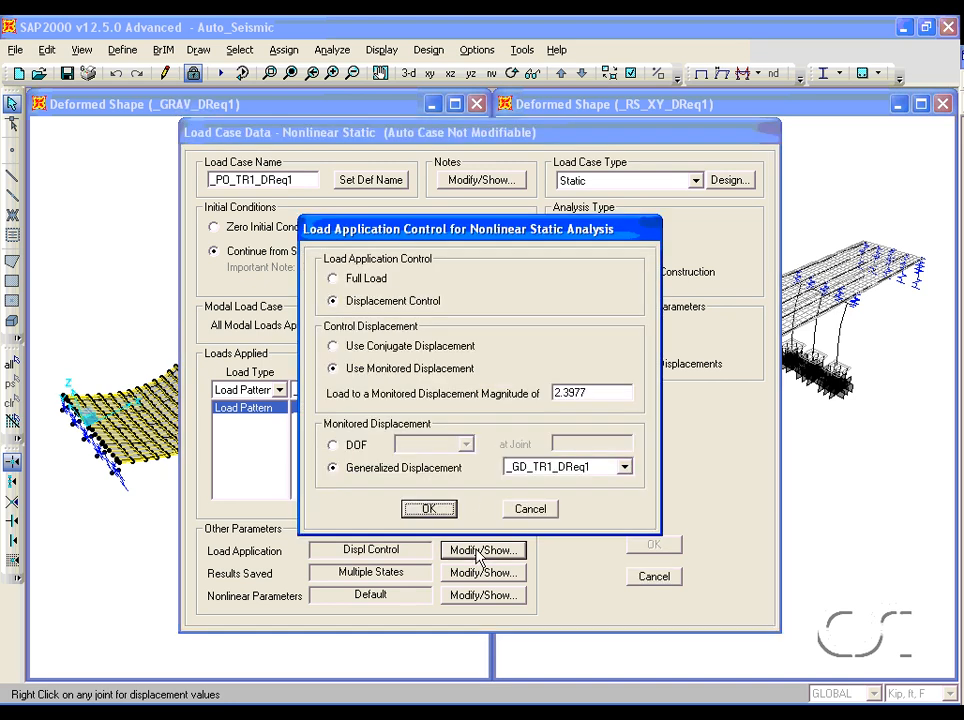
{"action": "left_click", "coordinate": [538, 512]}
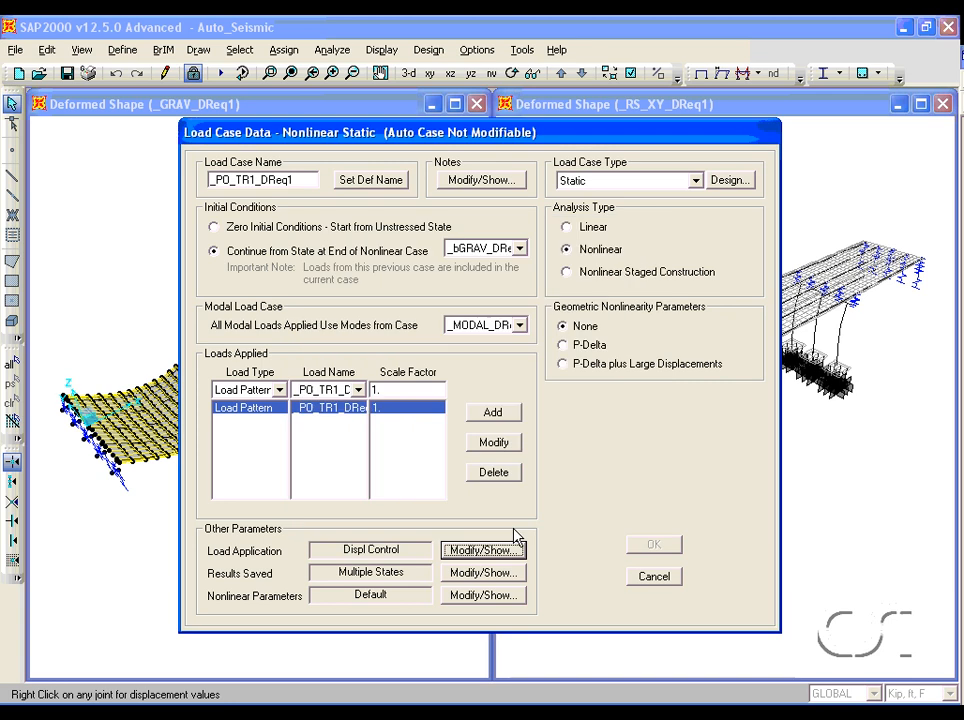
{"action": "left_click", "coordinate": [478, 597]}
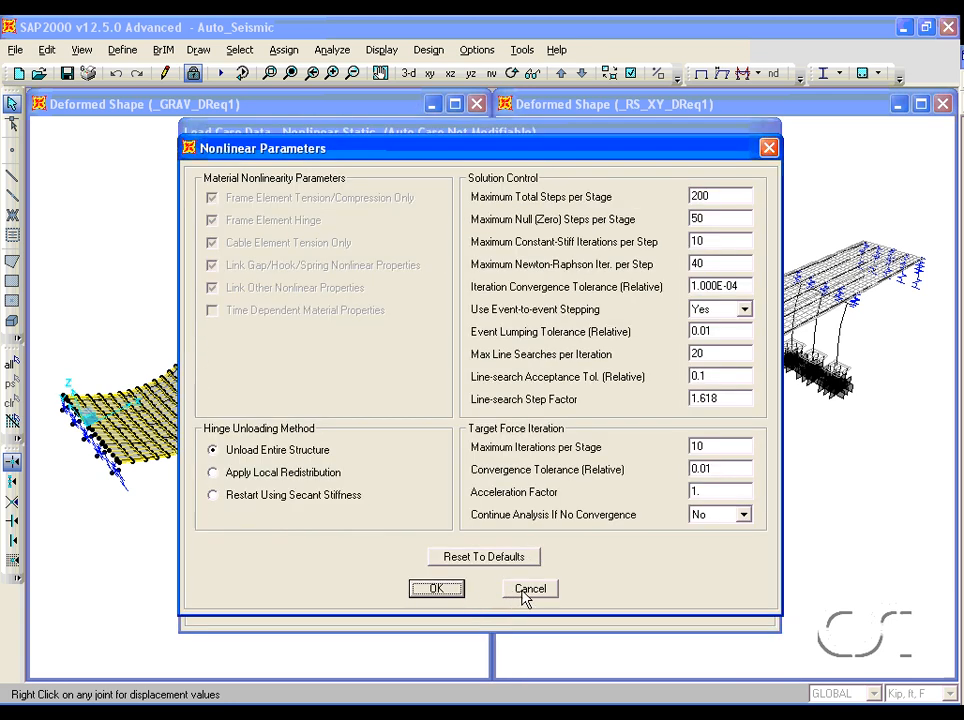
{"action": "left_click", "coordinate": [530, 589]}
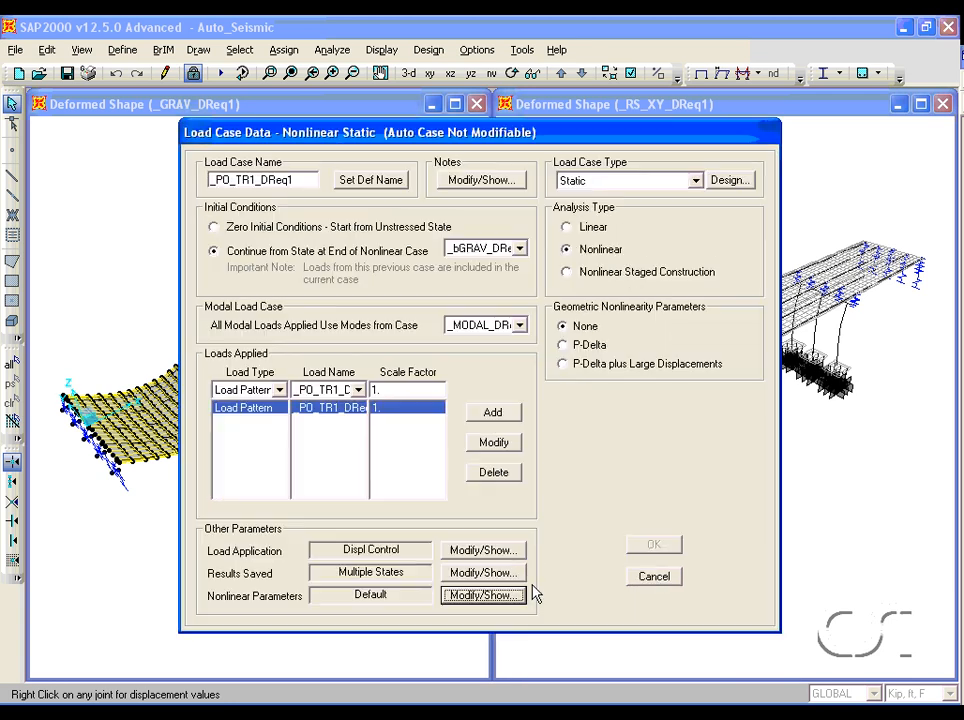
{"action": "left_click", "coordinate": [654, 580]}
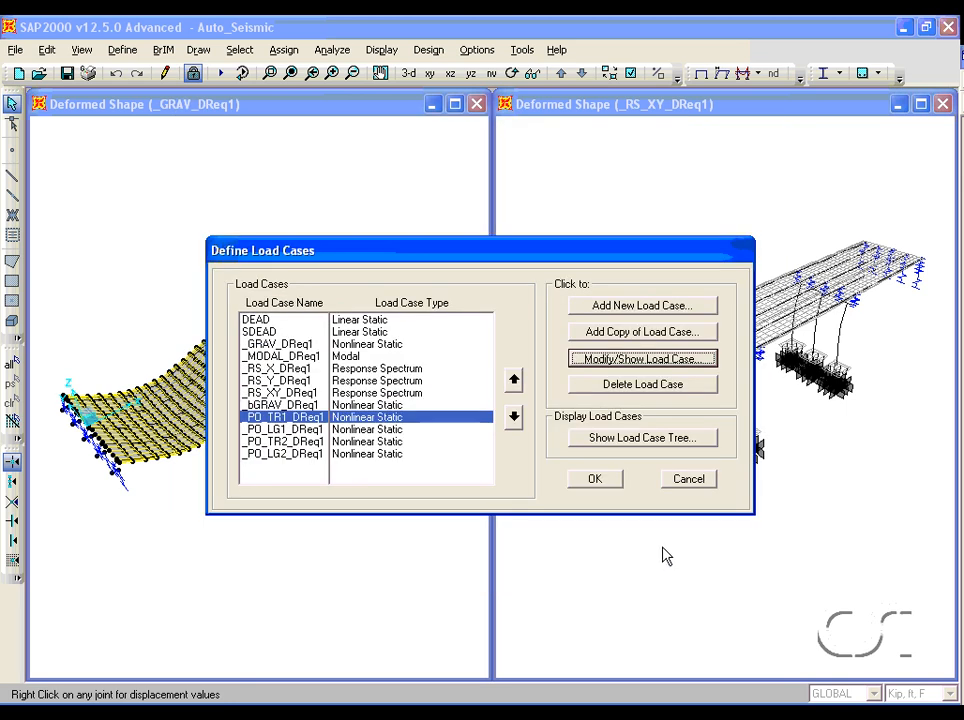
{"action": "left_click", "coordinate": [686, 488]}
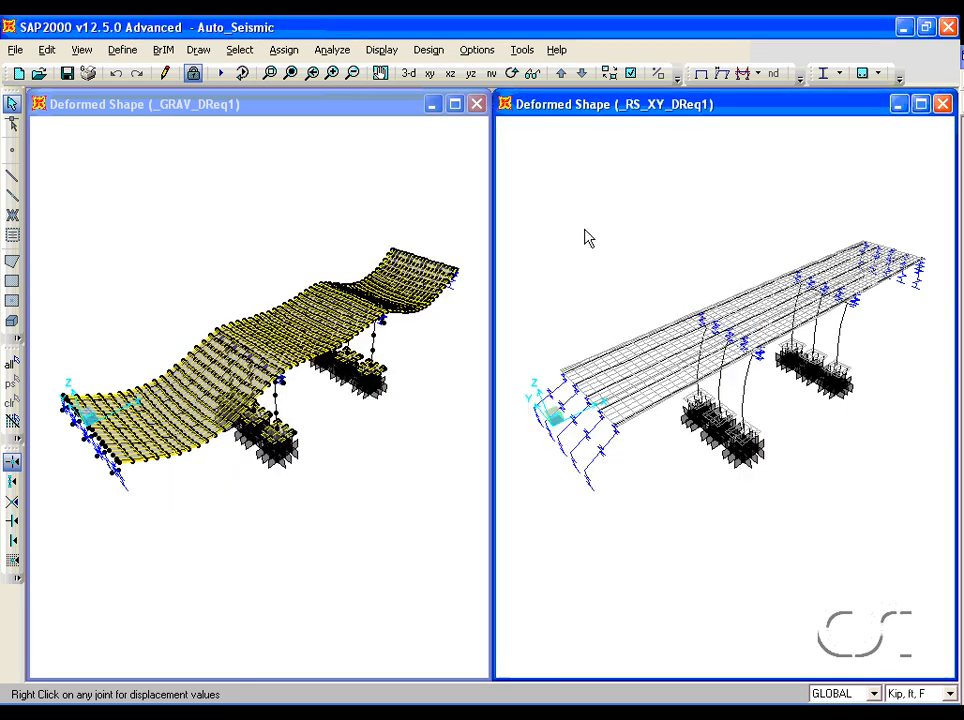
- Display the deformed shape of the _PO_TR1_DReq1 case at step 0 in the view showing _RS_XY_DReq1
{"action": "left_click", "coordinate": [381, 50]}
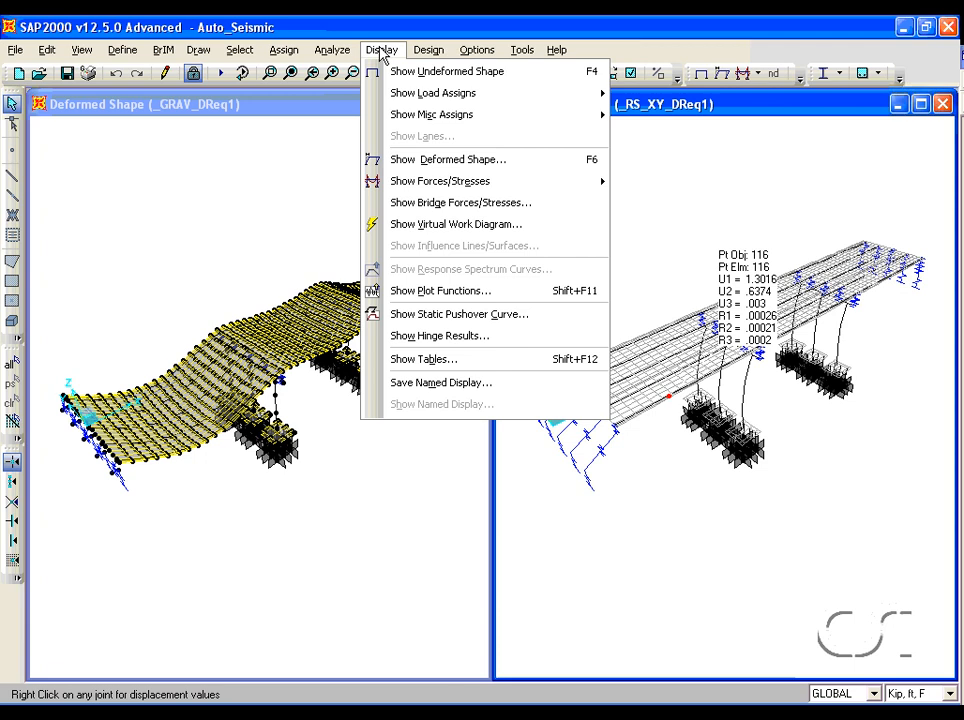
{"action": "left_click", "coordinate": [416, 160]}
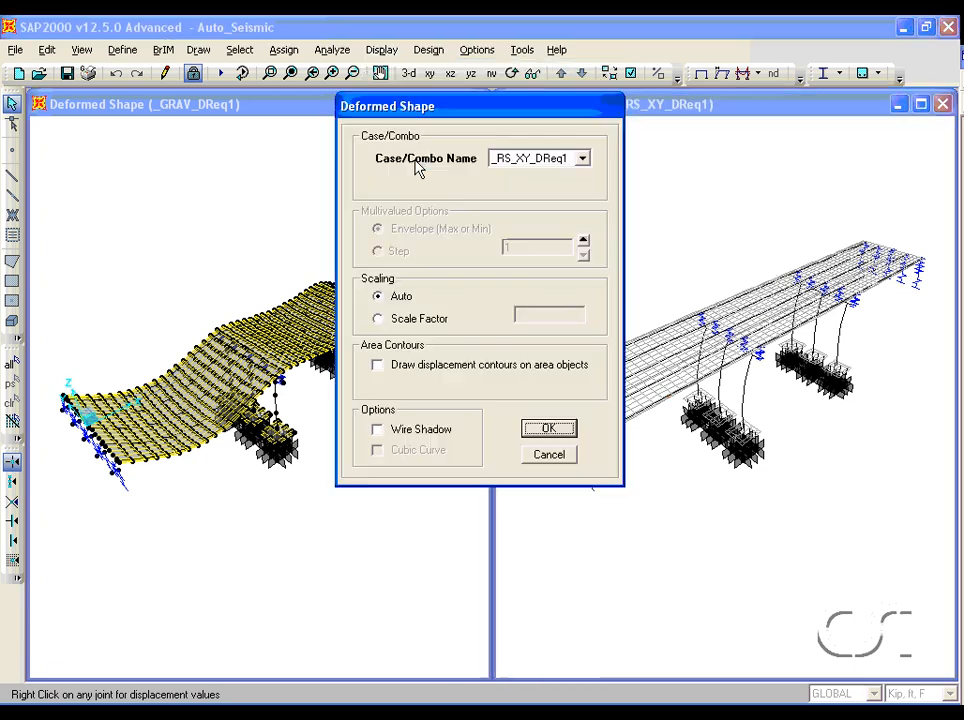
{"action": "left_click", "coordinate": [551, 161]}
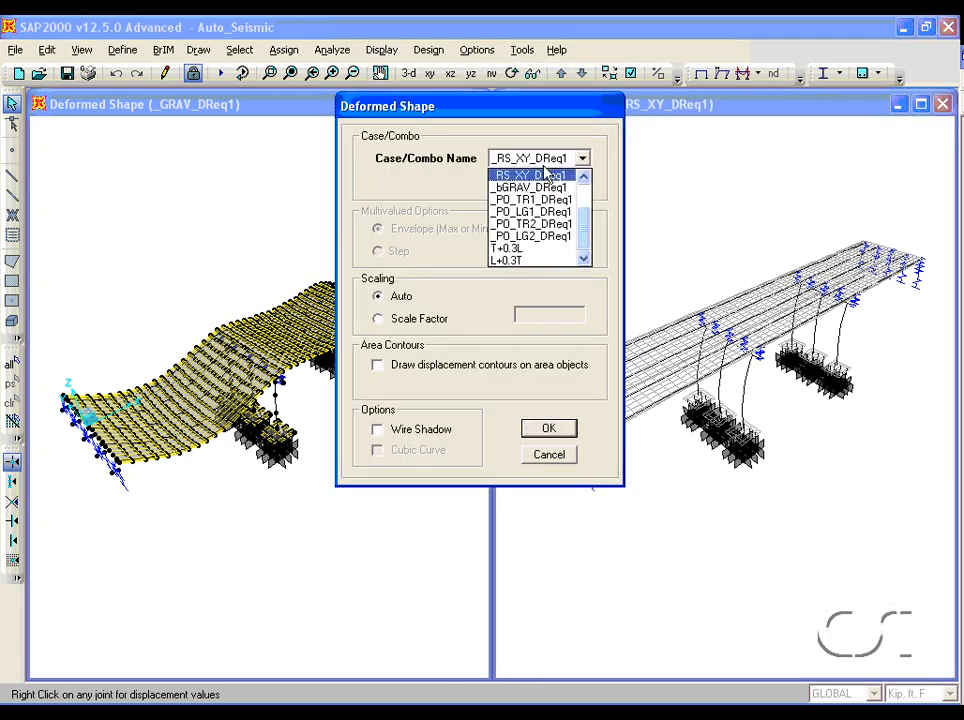
{"action": "left_click", "coordinate": [548, 200]}
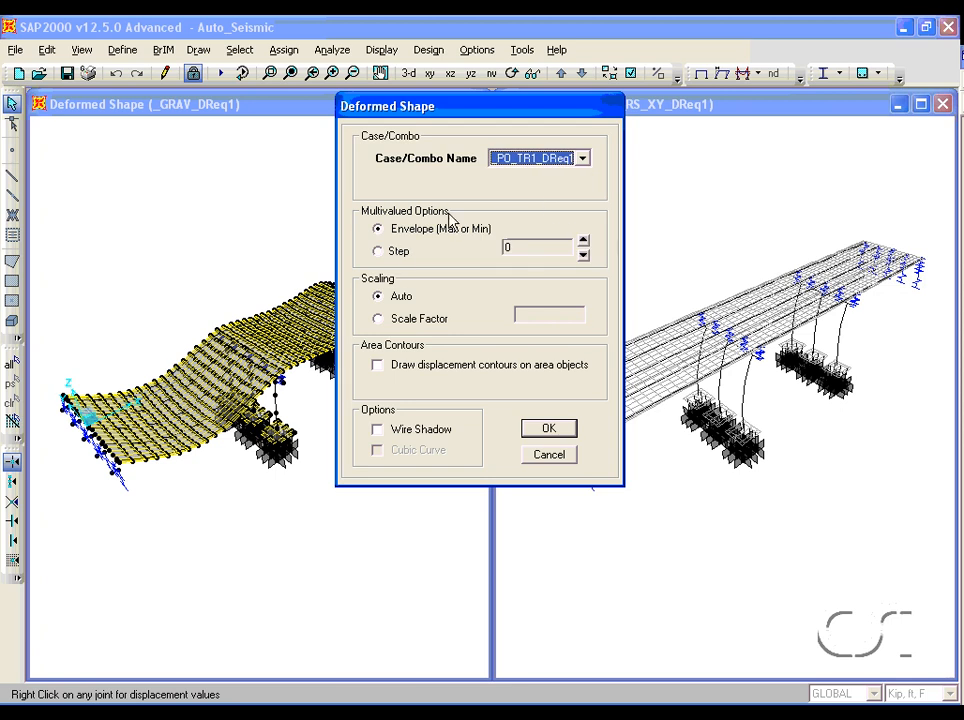
{"action": "left_click", "coordinate": [398, 251]}
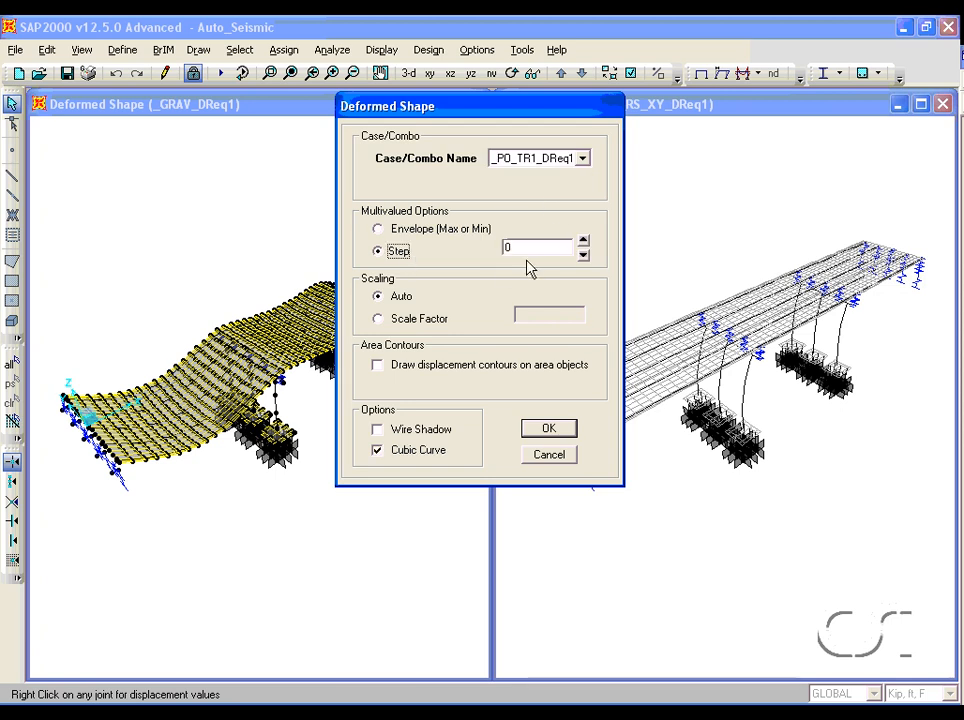
{"action": "left_click", "coordinate": [546, 430]}
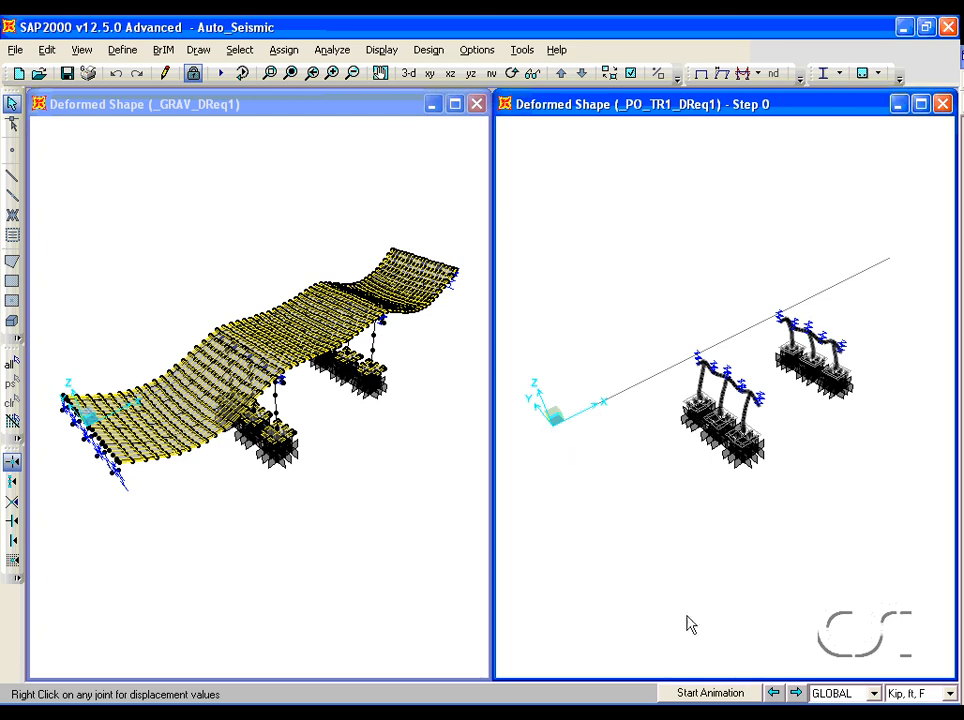
- Advance the _PO_TR1_DReq1 deformed shape through its pushover steps up to step 10, examining hinge formation in the bent columns
{"action": "left_click", "coordinate": [796, 692]}
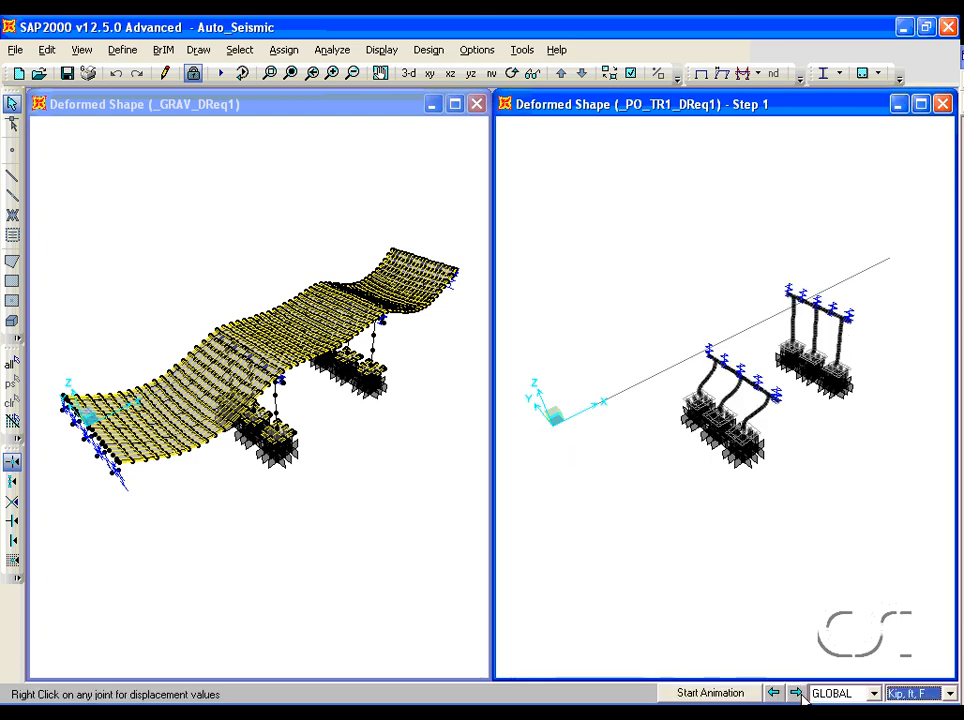
{"action": "left_click", "coordinate": [796, 692]}
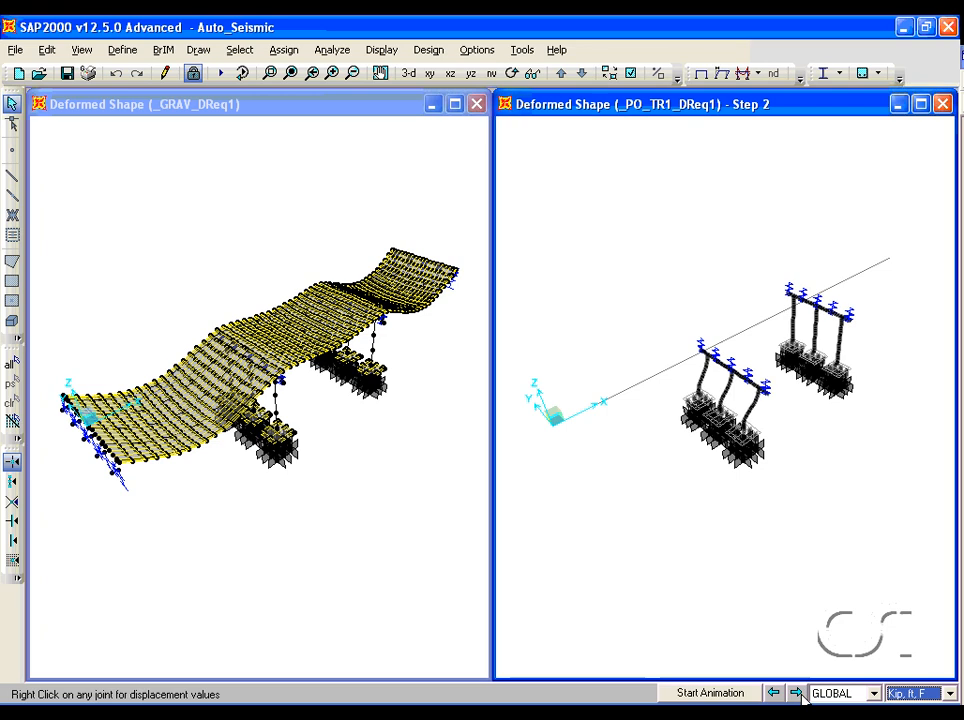
{"action": "left_click", "coordinate": [796, 692]}
{"action": "left_click", "coordinate": [801, 694]}
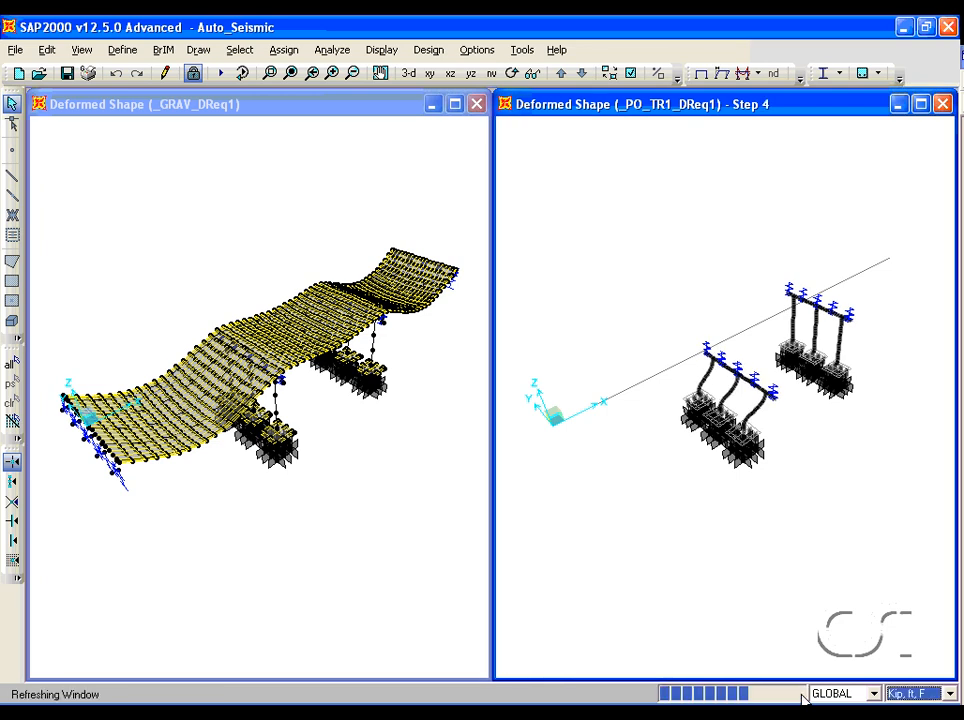
{"action": "left_click", "coordinate": [801, 694]}
{"action": "left_click", "coordinate": [802, 694]}
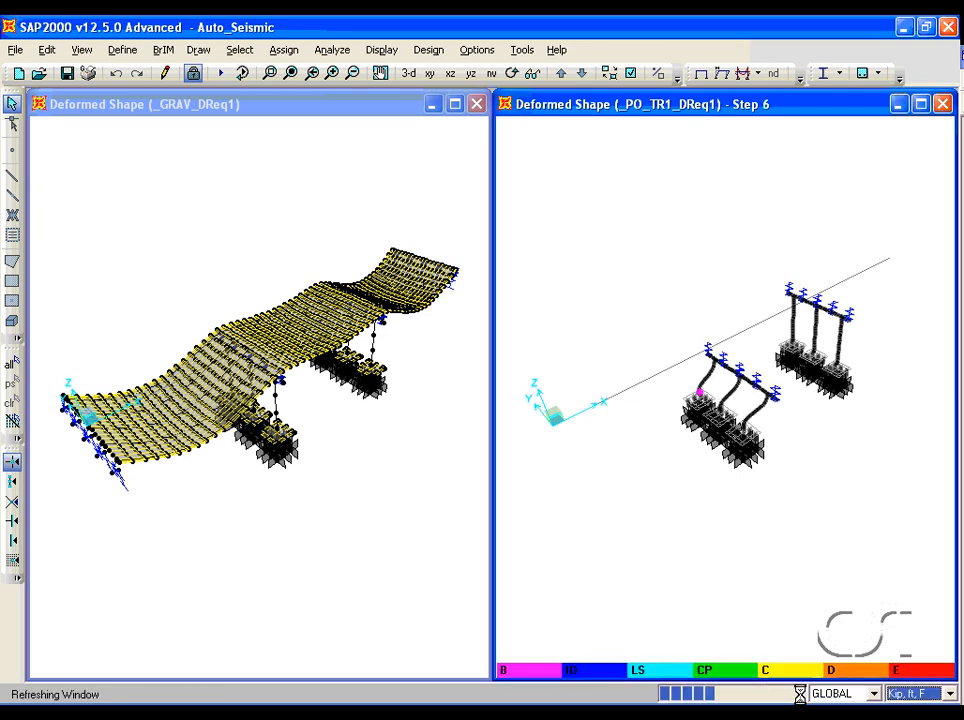
{"action": "left_click", "coordinate": [802, 694]}
{"action": "left_click", "coordinate": [797, 693]}
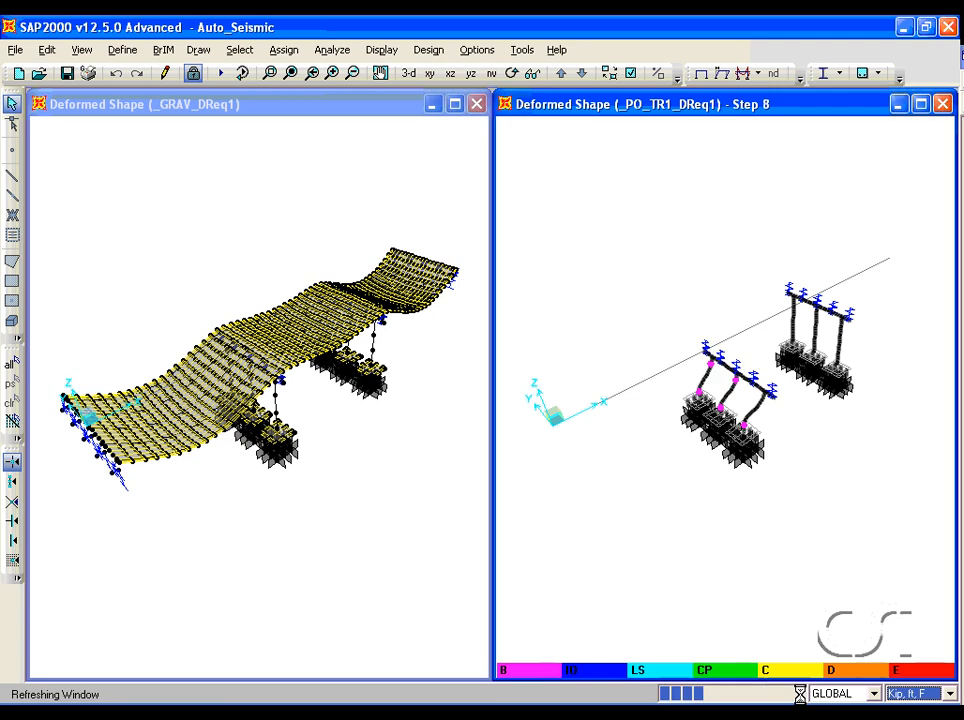
{"action": "left_click", "coordinate": [797, 693]}
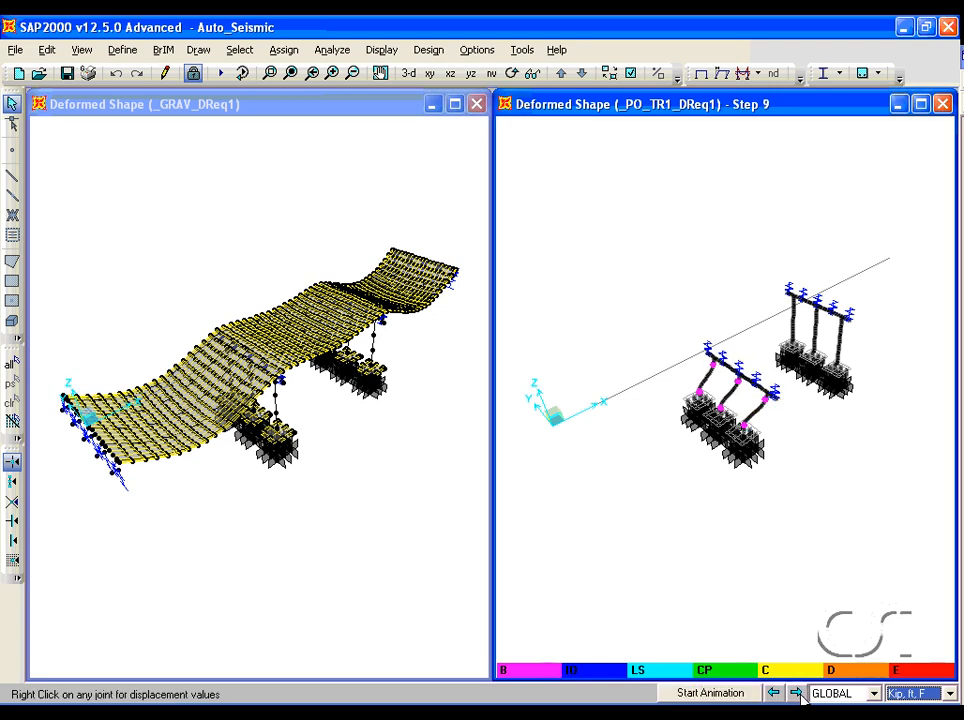
{"action": "left_click", "coordinate": [798, 694]}
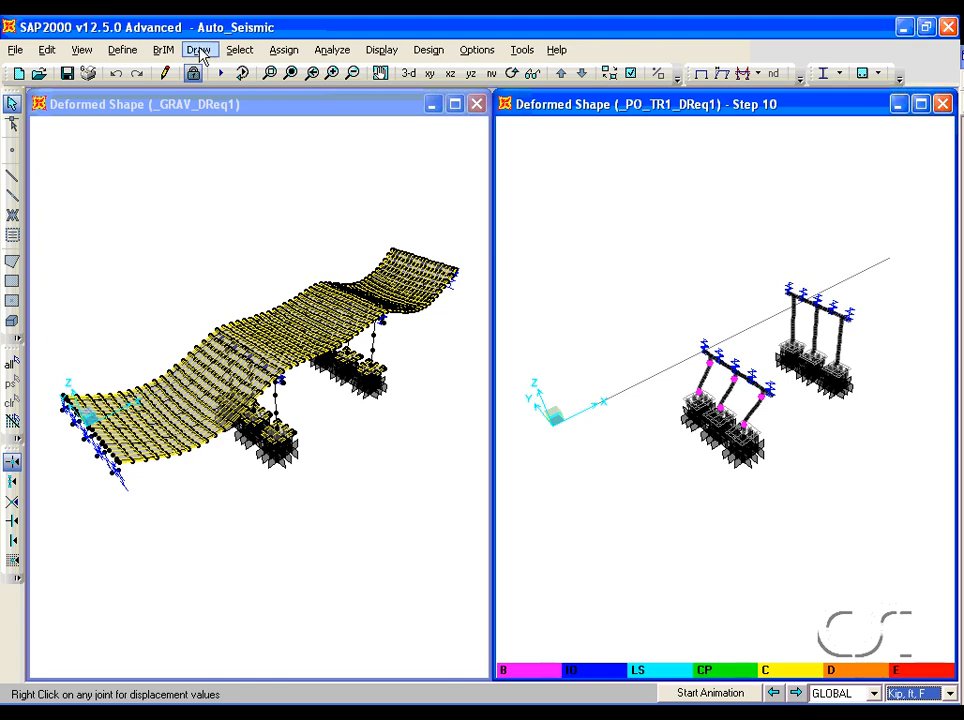
- Look over the remaining pushover load cases, review the definition of _PO_LG2_DReq1 and close the load cases
{"action": "left_click", "coordinate": [137, 53]}
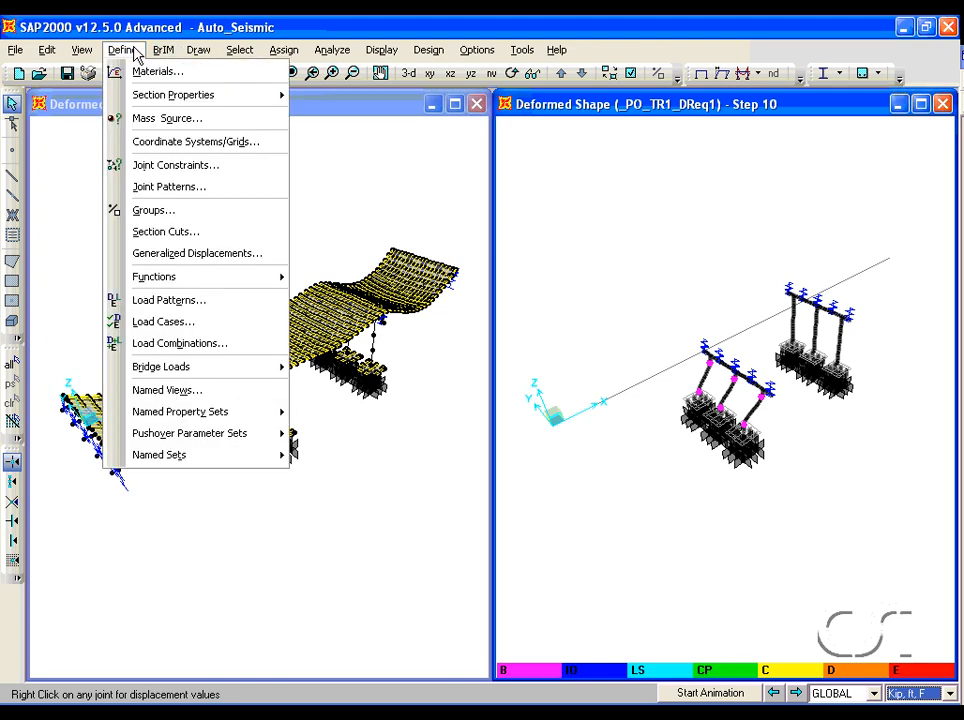
{"action": "left_click", "coordinate": [157, 321]}
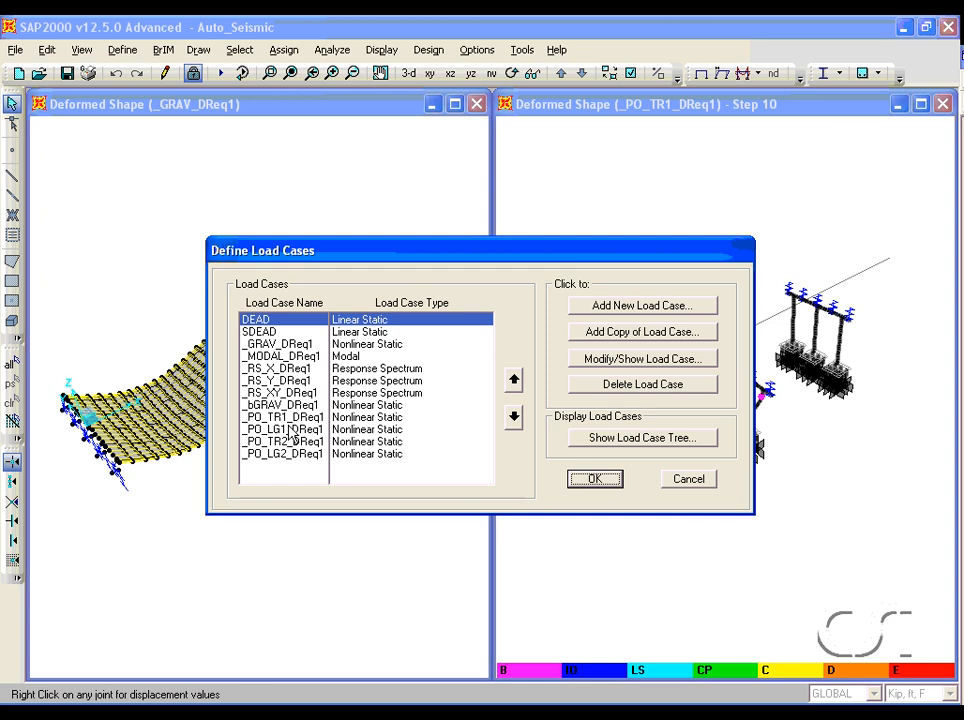
{"action": "left_click", "coordinate": [364, 432]}
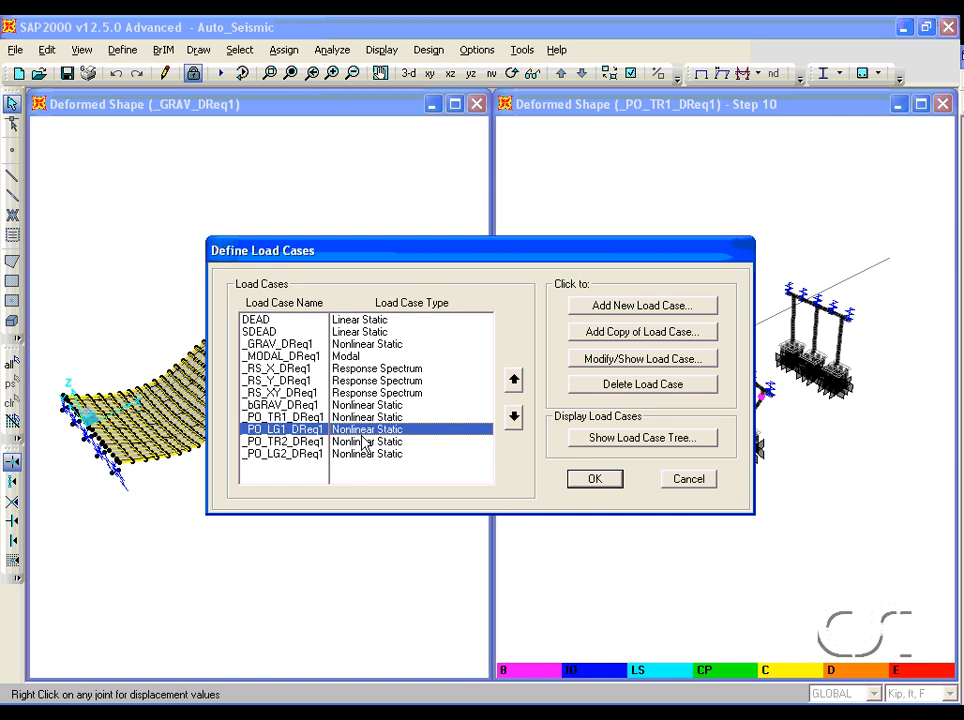
{"action": "left_click", "coordinate": [363, 442]}
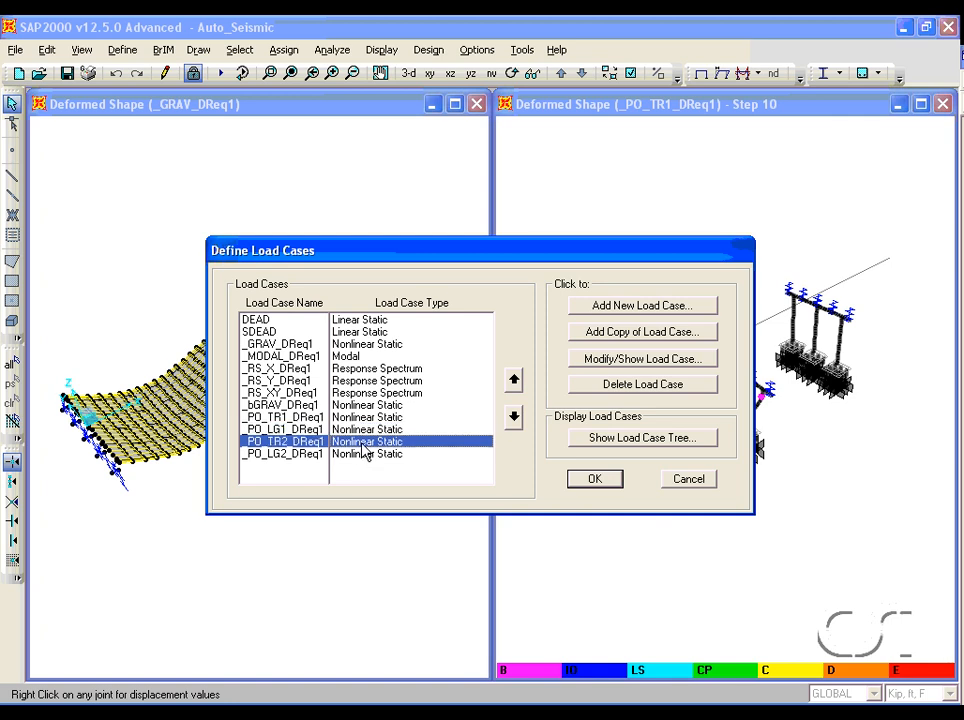
{"action": "left_click", "coordinate": [358, 460]}
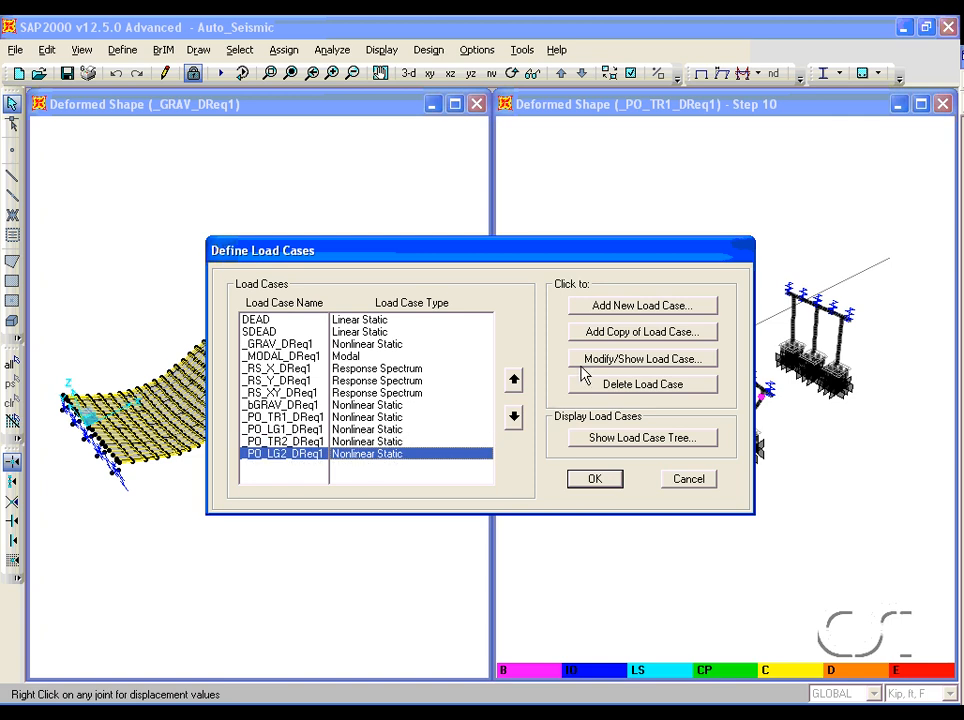
{"action": "left_click", "coordinate": [613, 362]}
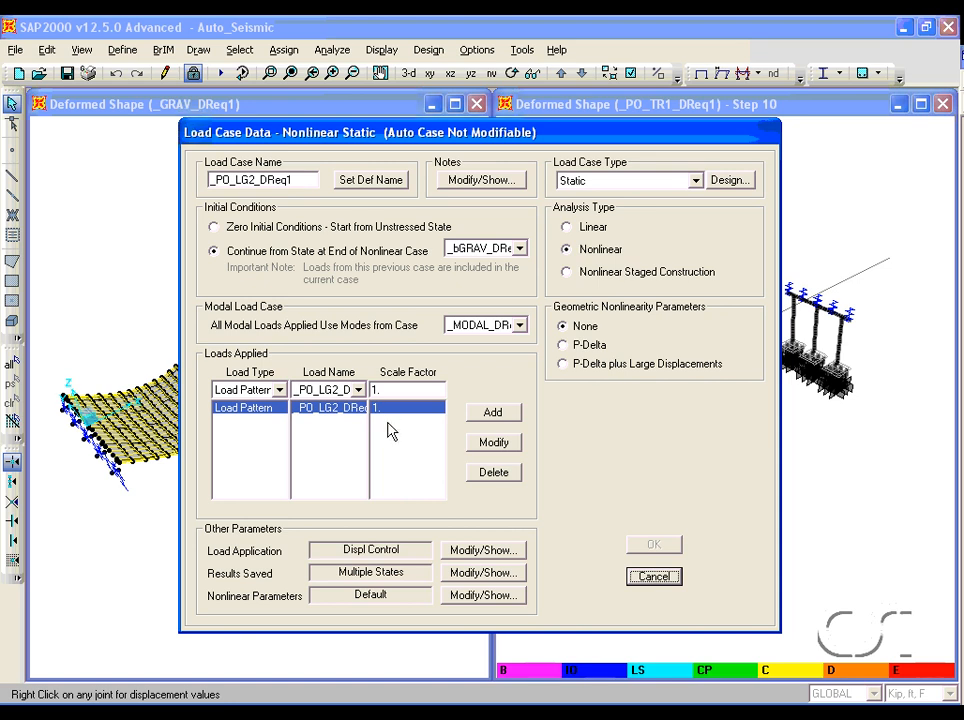
{"action": "left_click", "coordinate": [666, 579]}
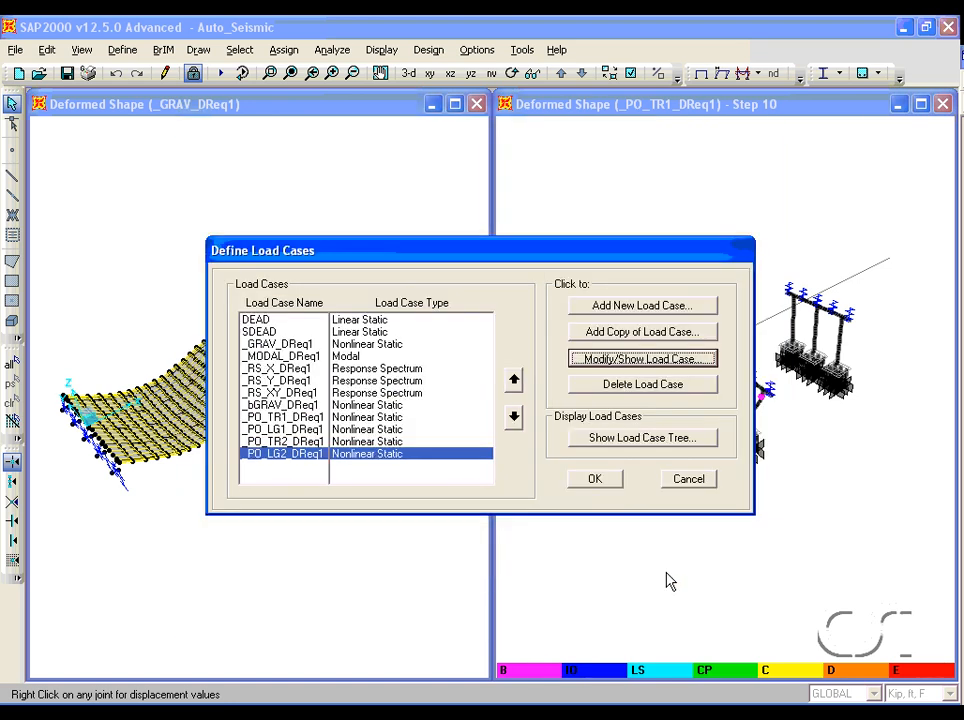
{"action": "left_click", "coordinate": [708, 486]}
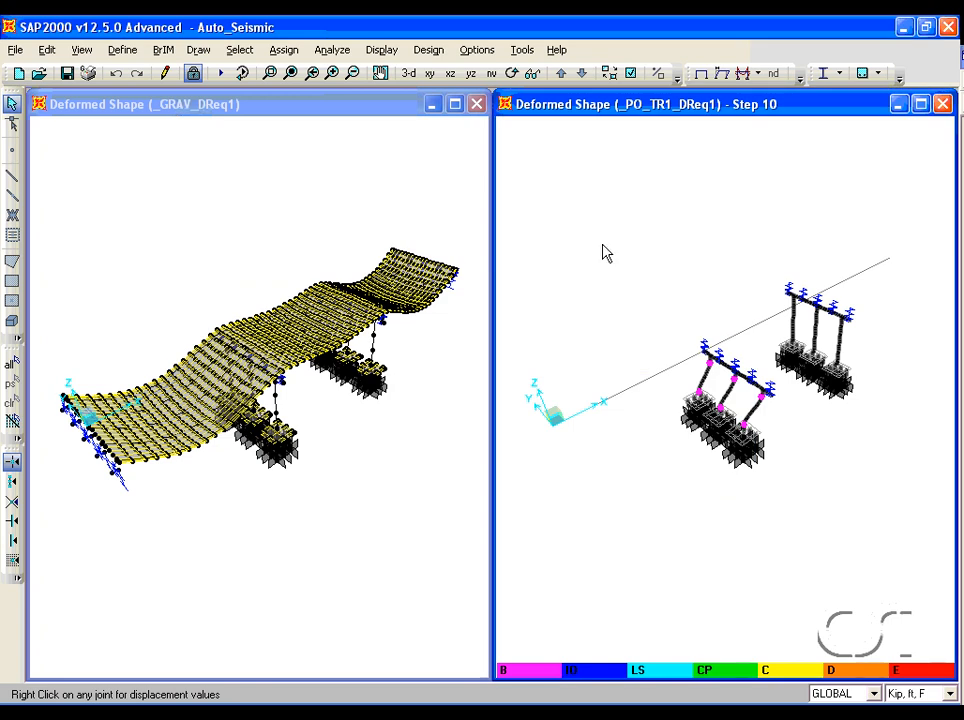
- Display the deformed shape of the _PO_LG2_DReq1 pushover case at step 10 in the view showing _PO_TR1_DReq1
{"action": "left_click", "coordinate": [380, 54]}
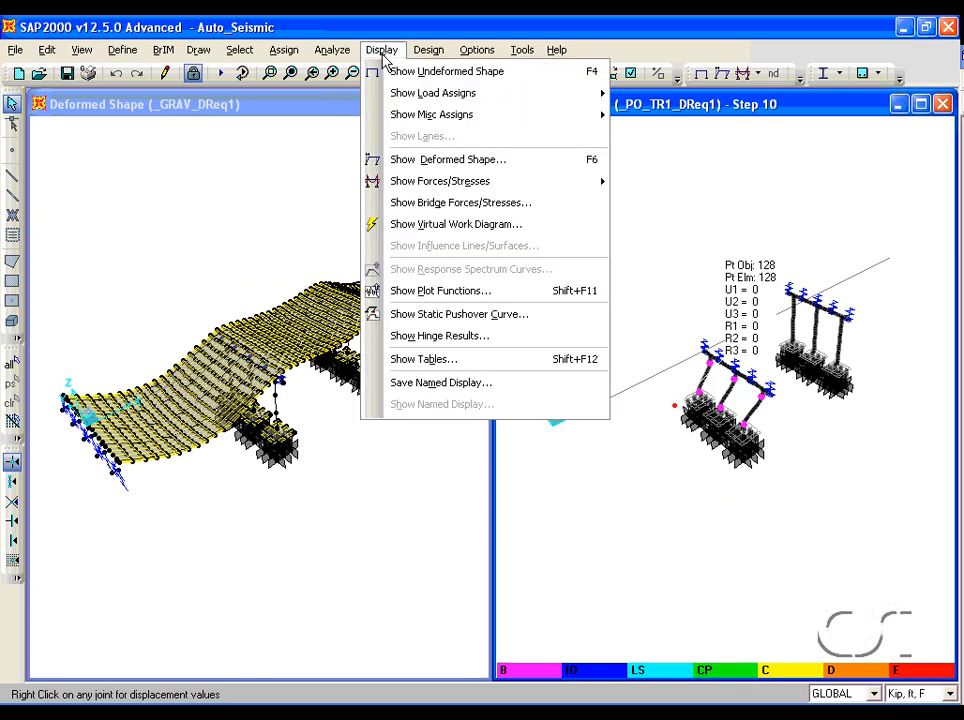
{"action": "left_click", "coordinate": [397, 164]}
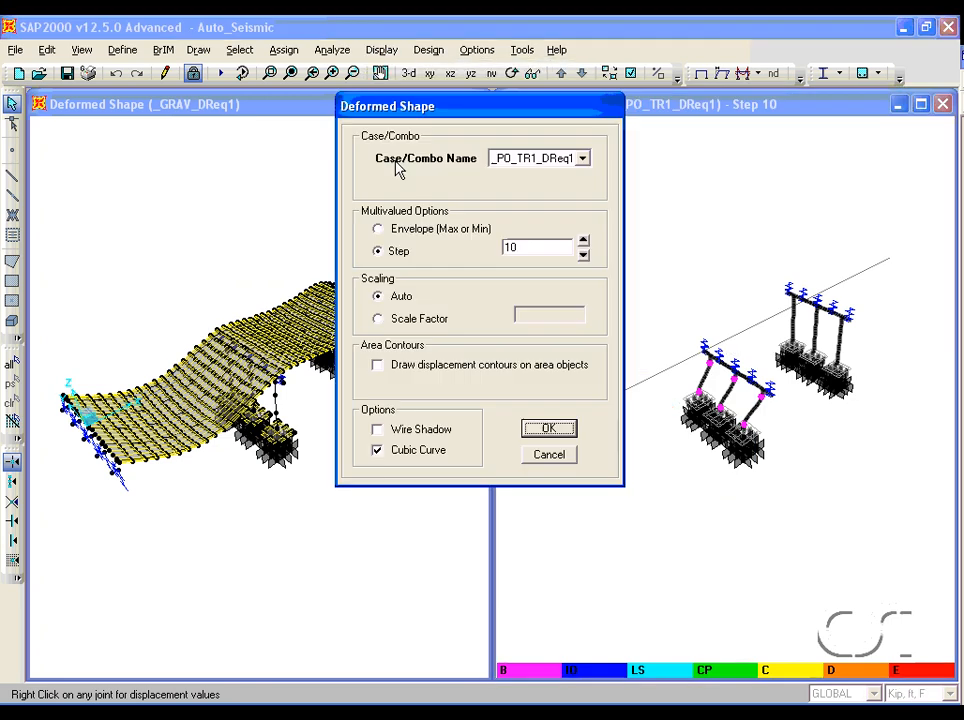
{"action": "left_click", "coordinate": [527, 160]}
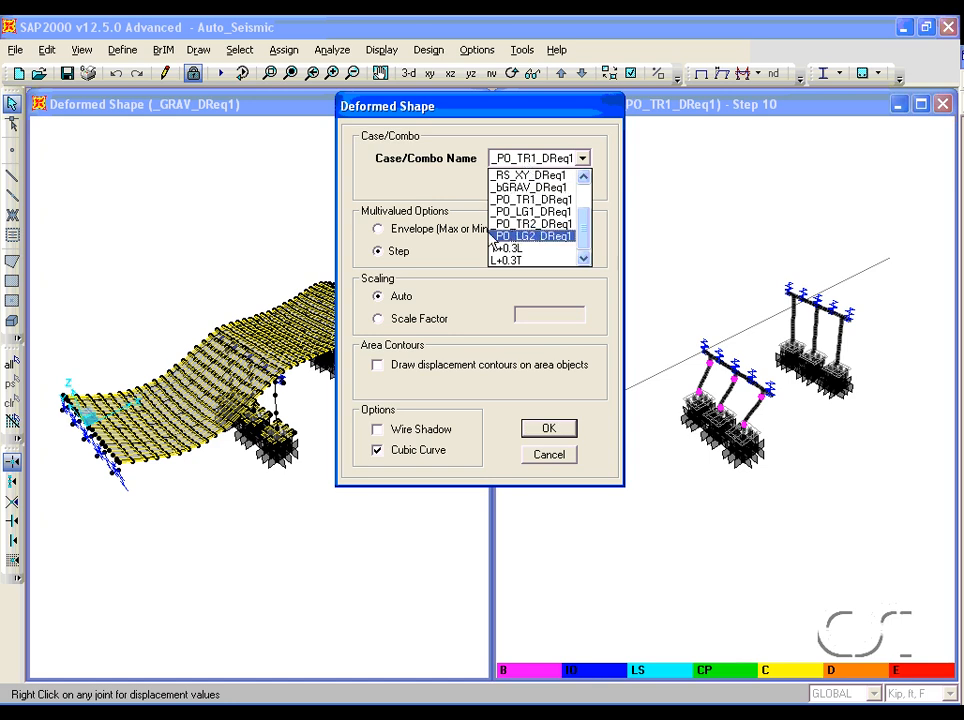
{"action": "left_click", "coordinate": [542, 237]}
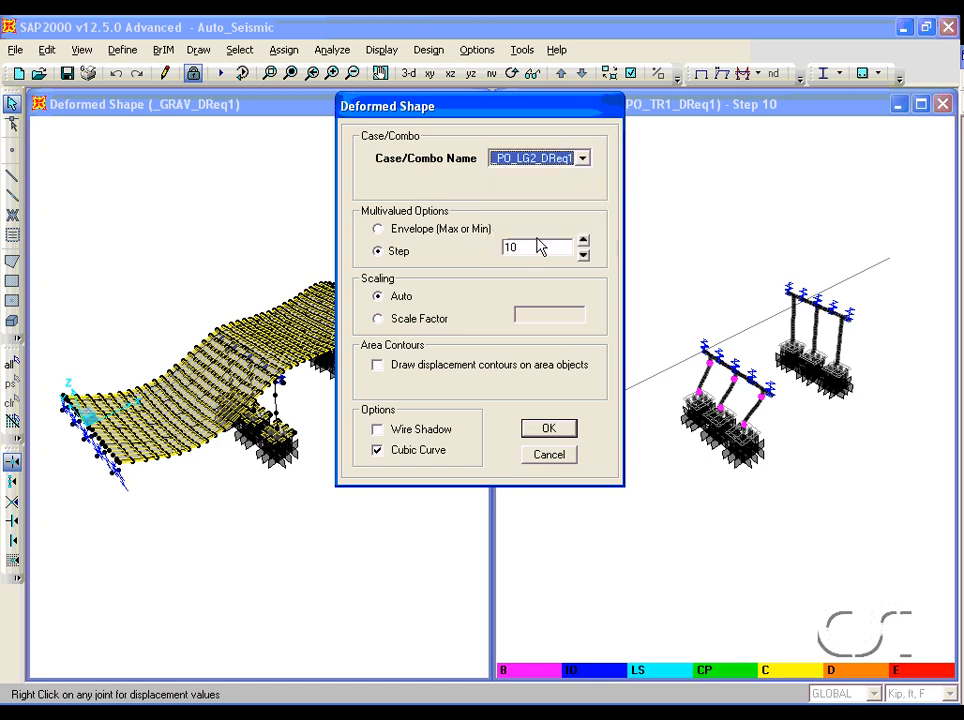
{"action": "left_click", "coordinate": [545, 430]}
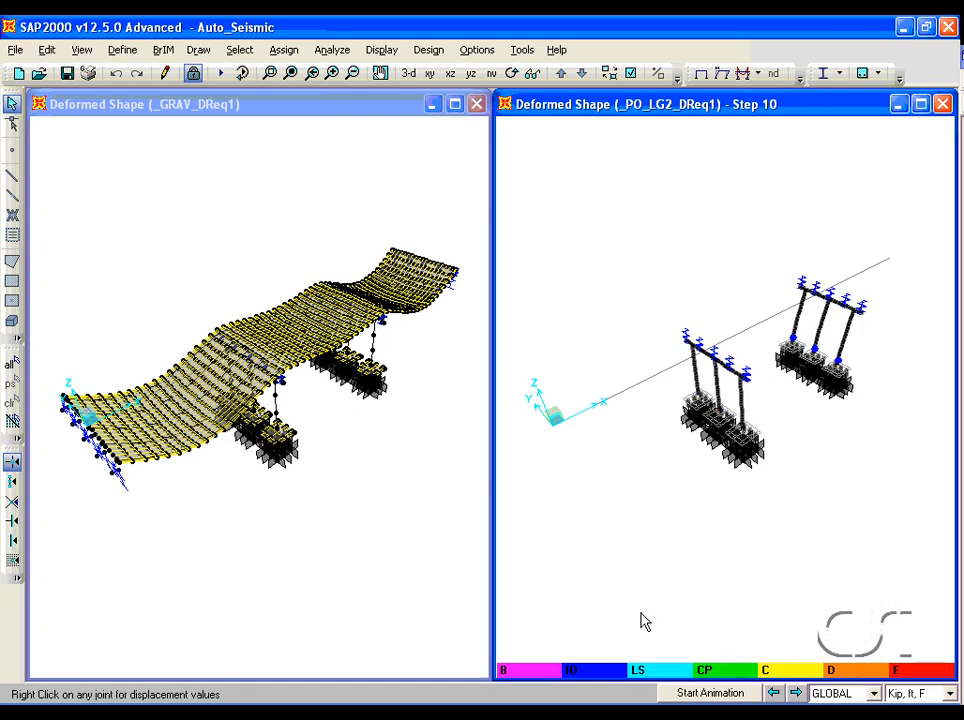
- Advance the _PO_LG2_DReq1 deformed shape from step 10 to step 15, examining the hinge states at the bent column bases
{"action": "left_click", "coordinate": [796, 692]}
{"action": "left_click", "coordinate": [796, 692]}
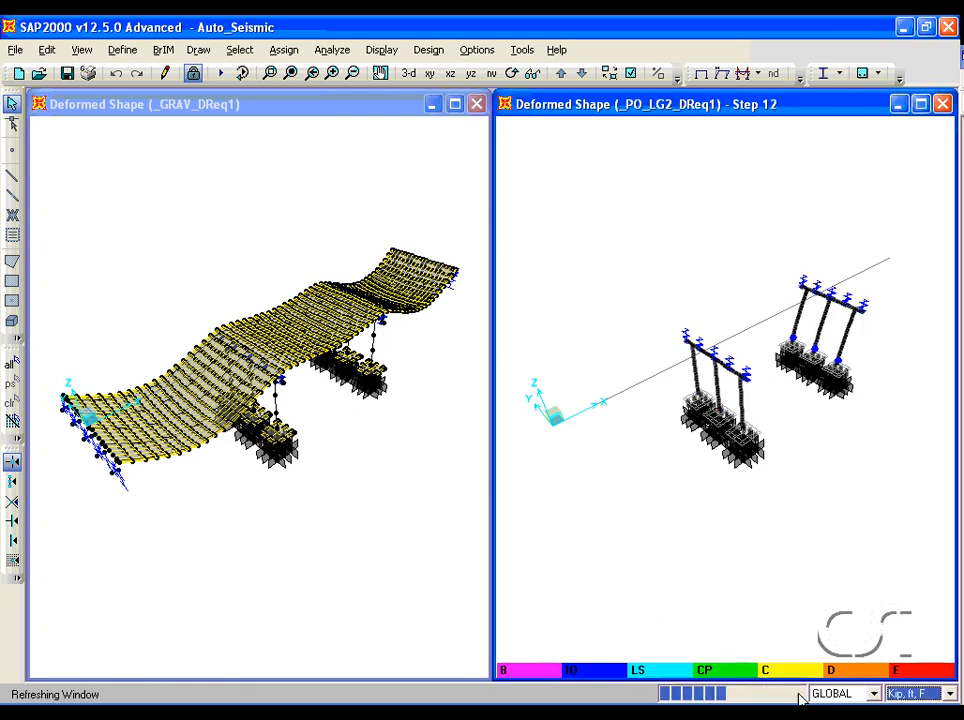
{"action": "left_click", "coordinate": [796, 692]}
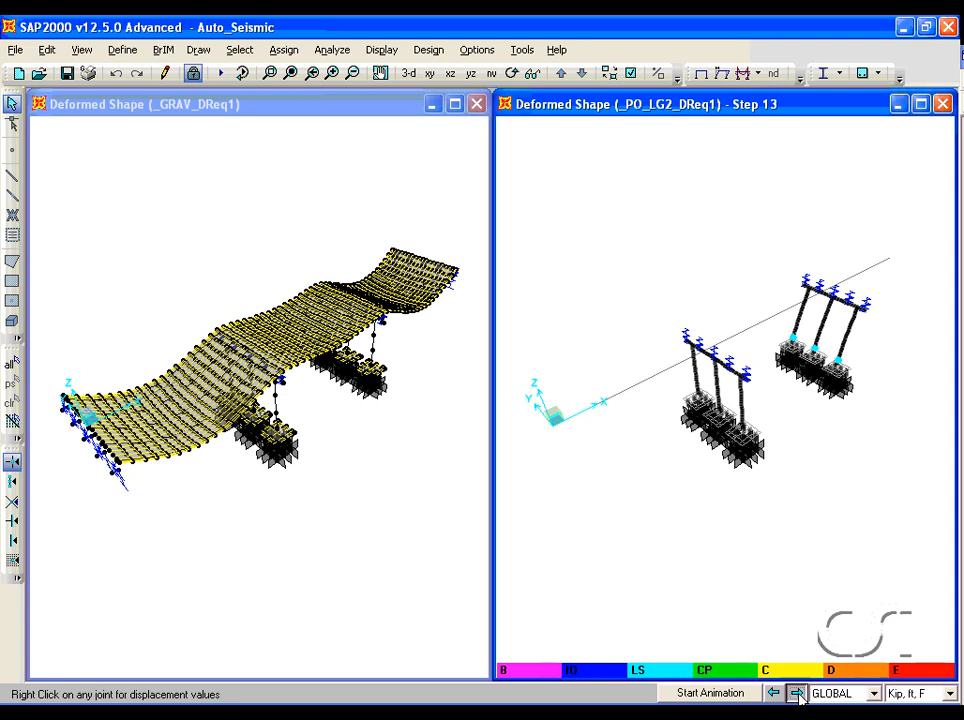
{"action": "left_click", "coordinate": [796, 692]}
{"action": "left_click", "coordinate": [797, 693]}
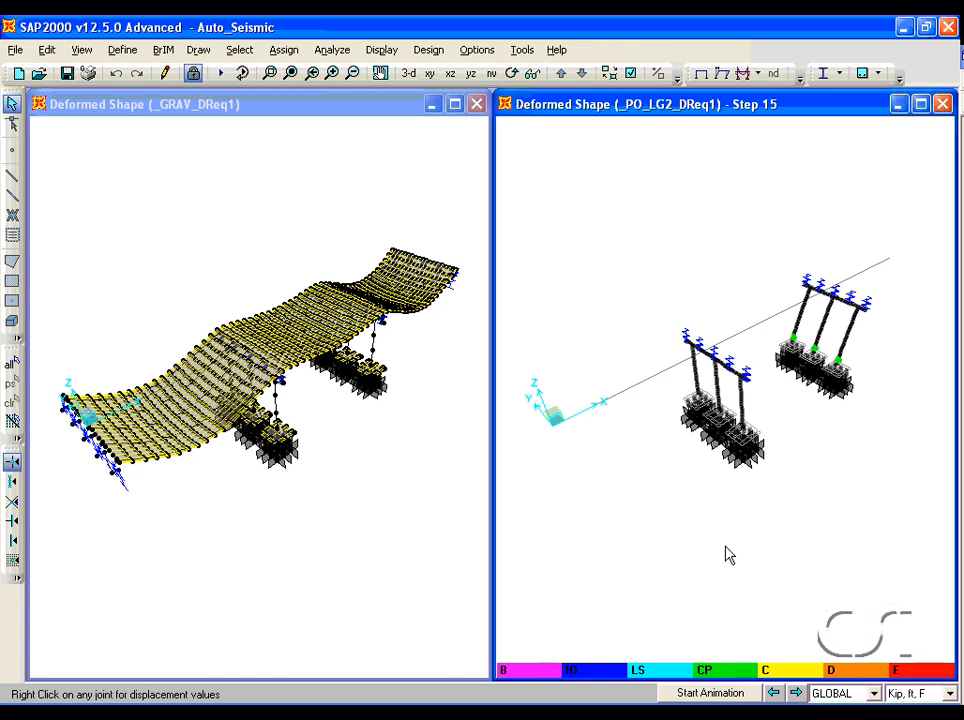
- Review the static pushover curves of _PO_TR1_DReq1, _PO_LG1_DReq1, _PO_TR2_DReq1 and _PO_LG2_DReq1, return to _PO_LG1_DReq1 and close the plot
{"action": "left_click", "coordinate": [381, 50]}
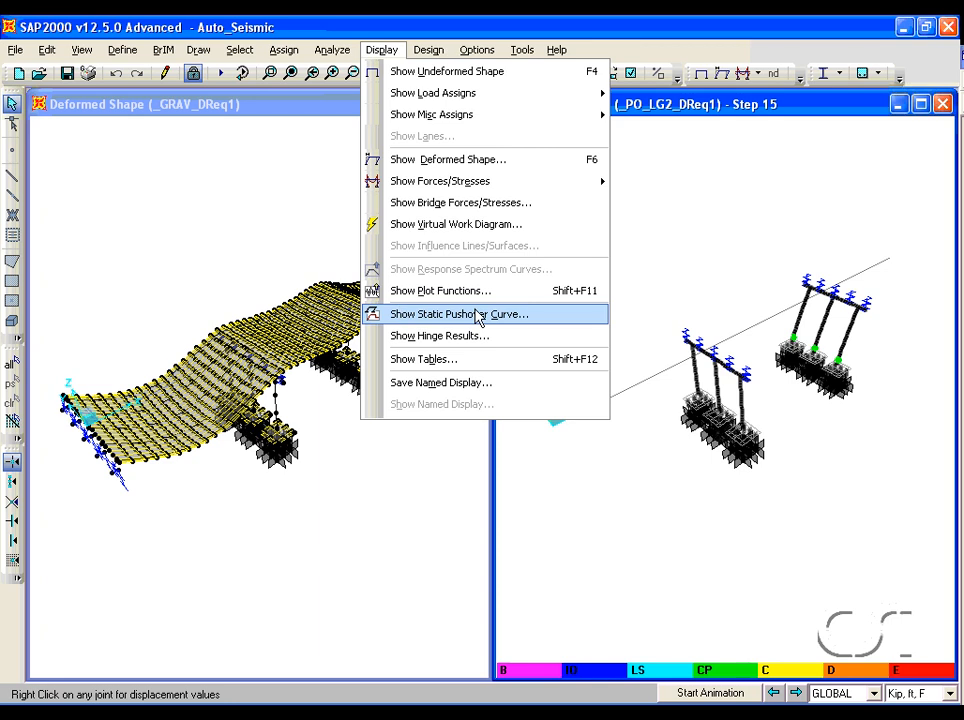
{"action": "left_click", "coordinate": [437, 314]}
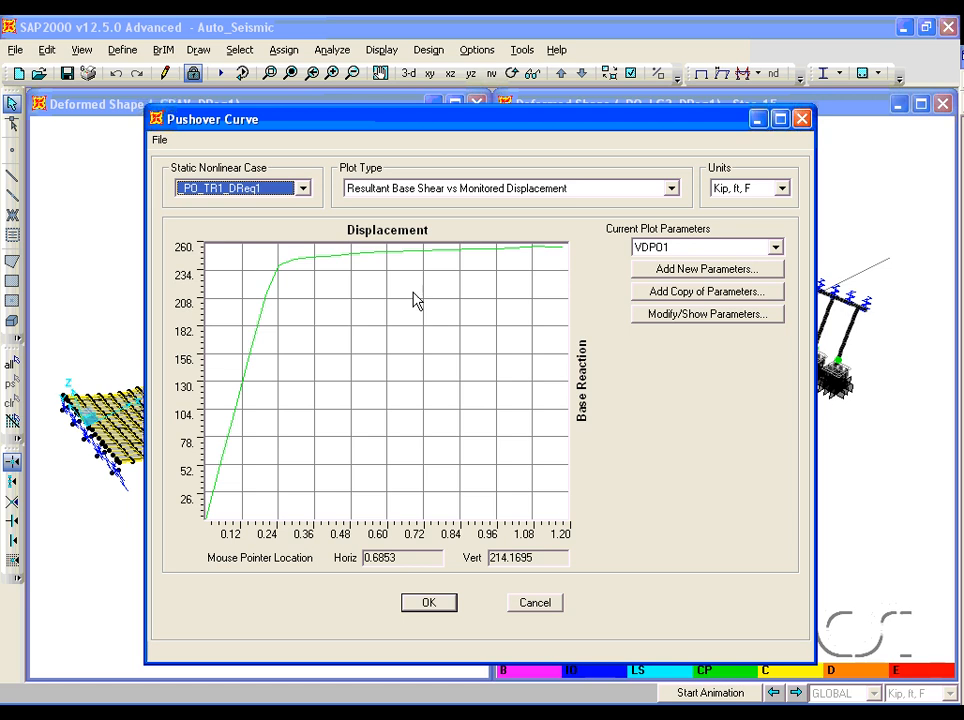
{"action": "left_click", "coordinate": [302, 188]}
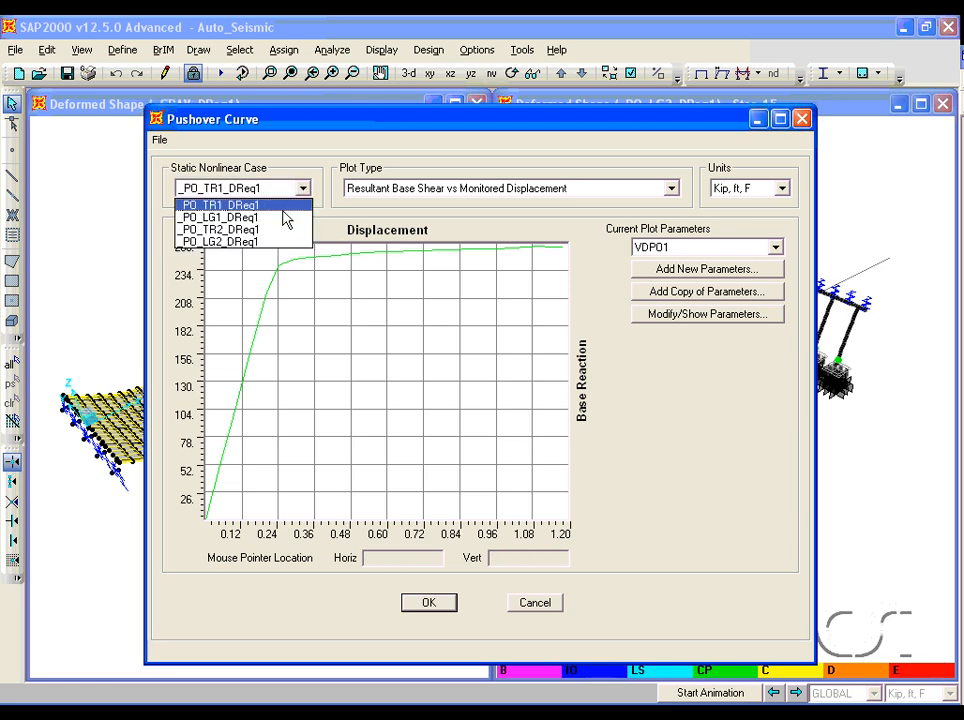
{"action": "left_click", "coordinate": [284, 218]}
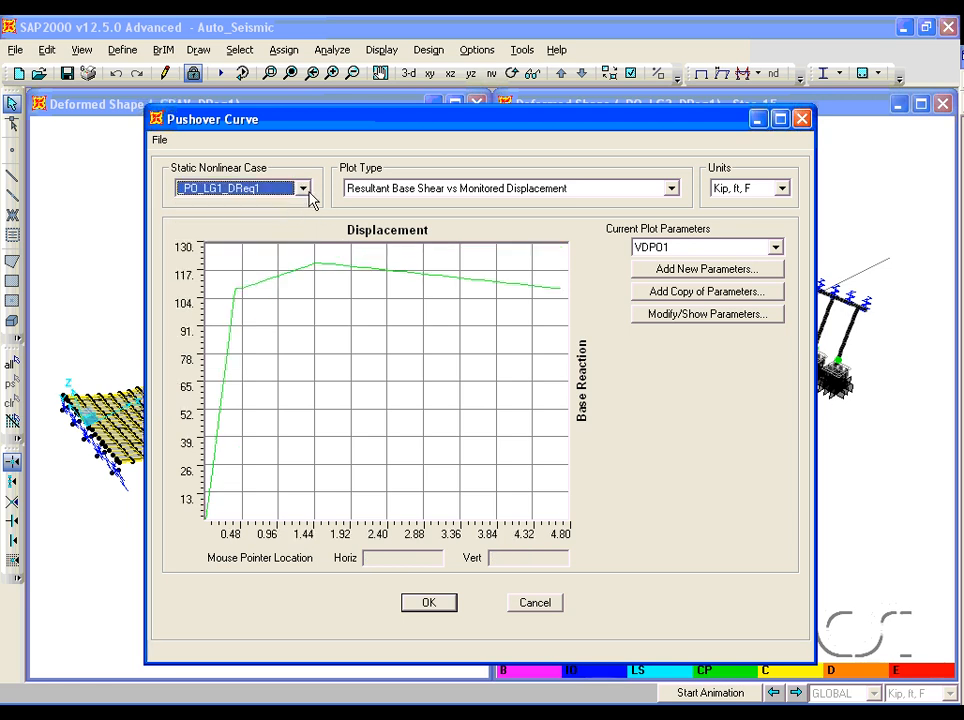
{"action": "left_click", "coordinate": [302, 188]}
{"action": "left_click", "coordinate": [283, 230]}
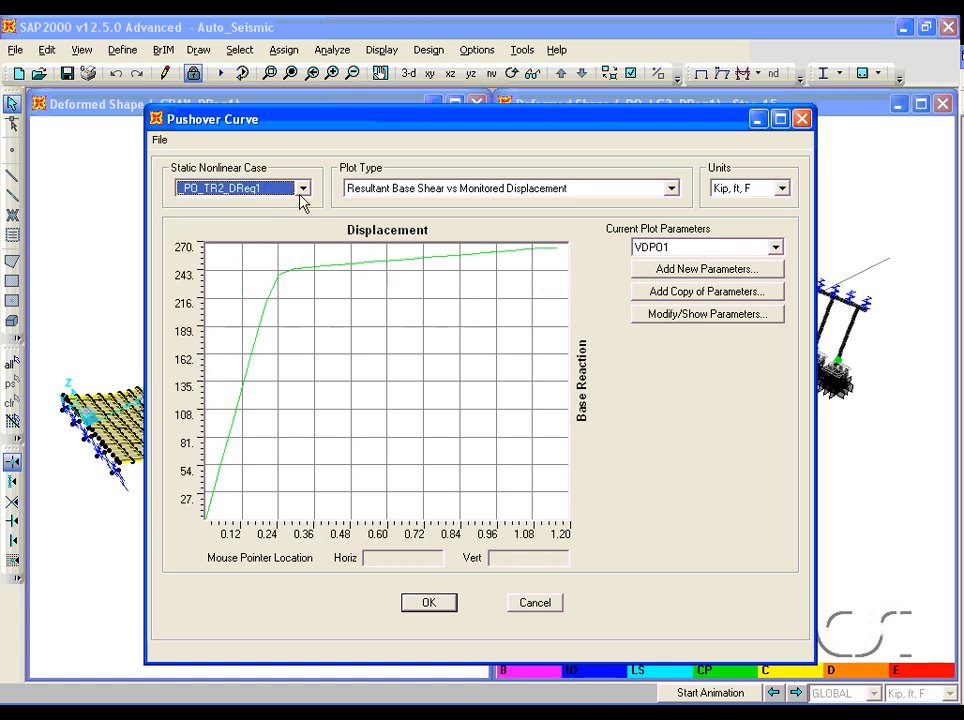
{"action": "left_click", "coordinate": [302, 188]}
{"action": "left_click", "coordinate": [280, 243]}
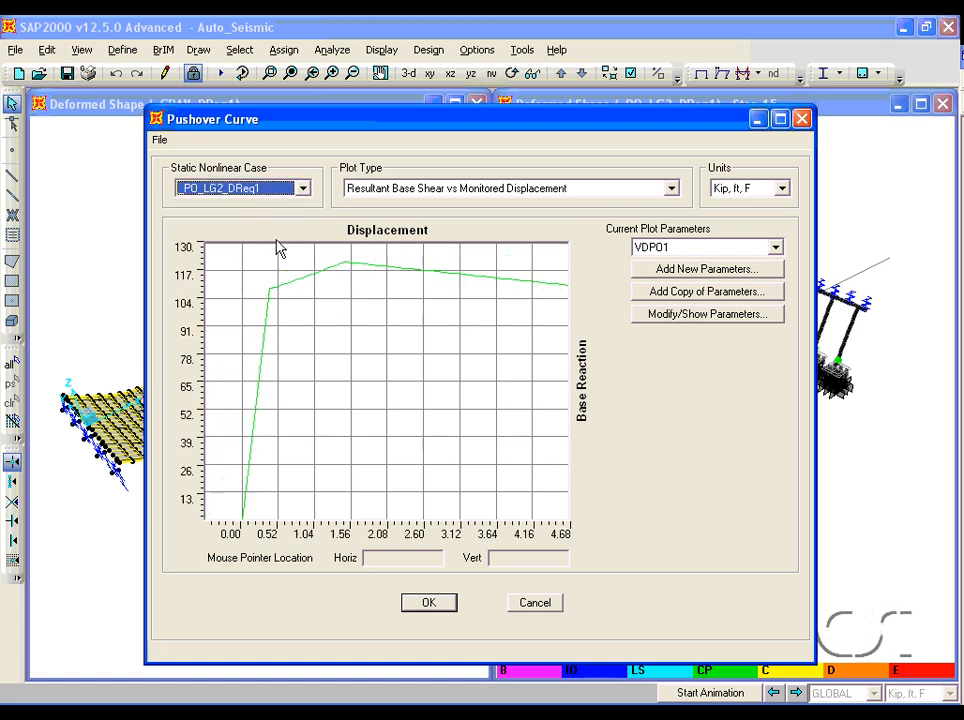
{"action": "left_click", "coordinate": [303, 190]}
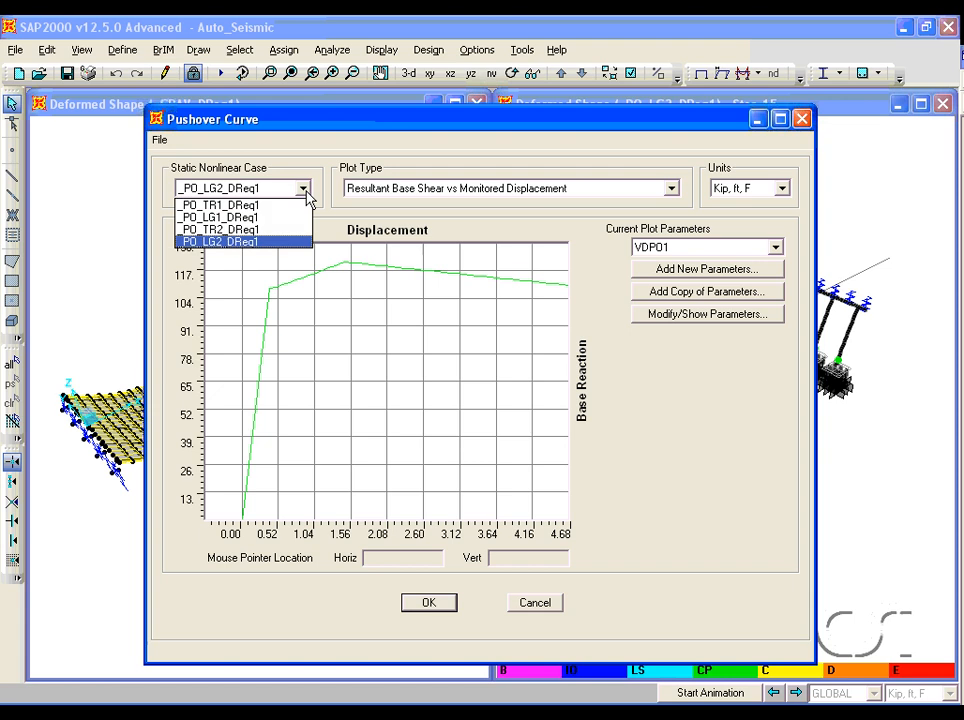
{"action": "left_click", "coordinate": [276, 219]}
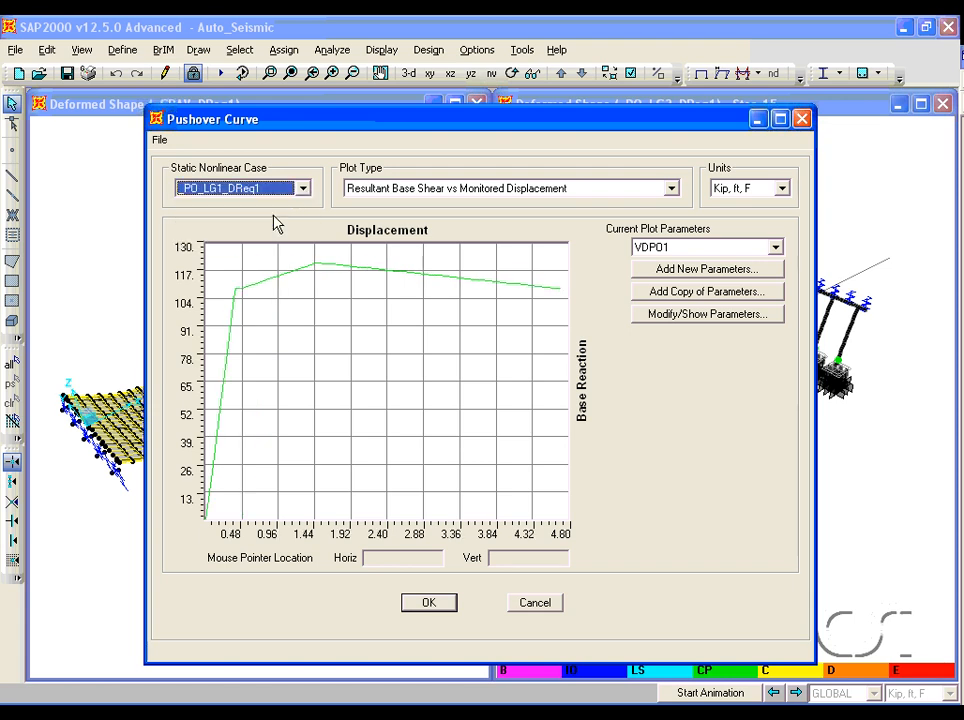
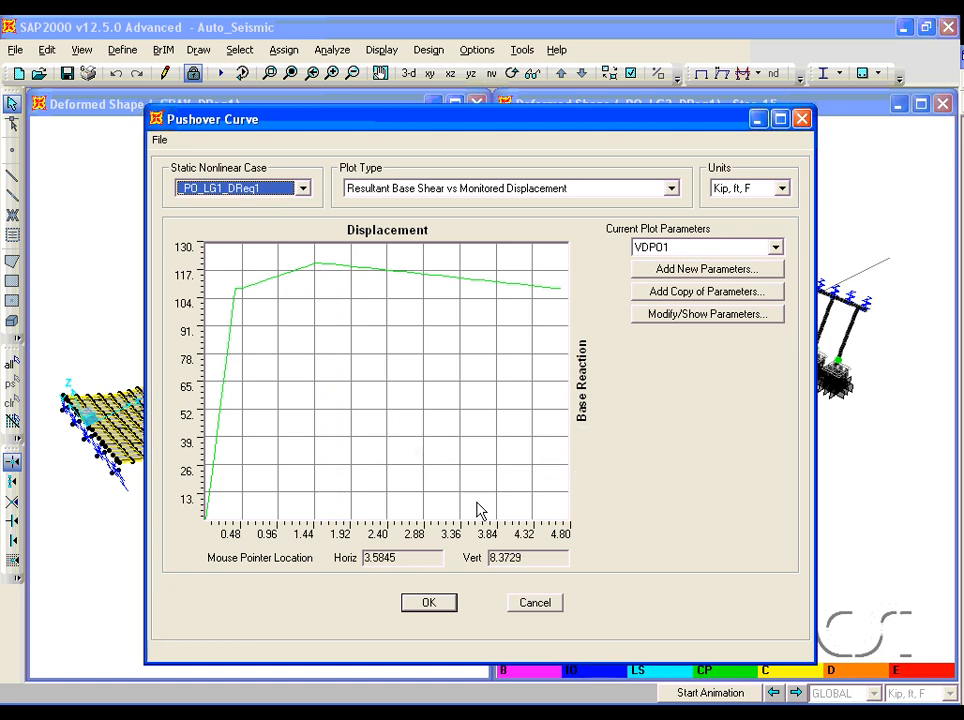
{"action": "left_click", "coordinate": [532, 604]}
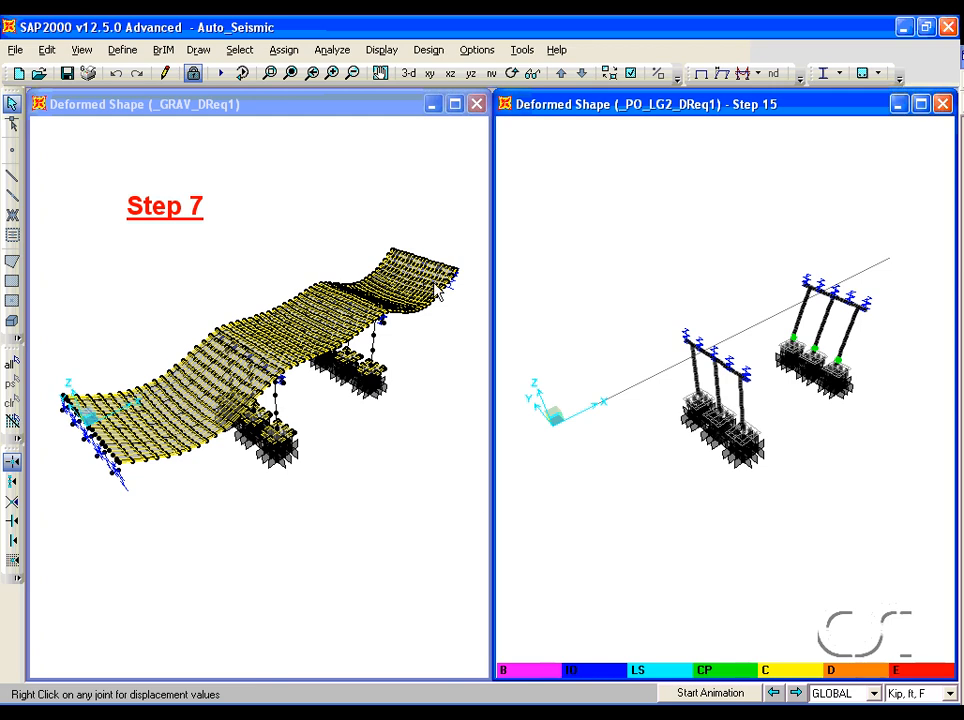
- Display the design data table Bridge Seismic Design 01 - Bent D-C - AASHTO LRFD 2007, checking the other available seismic design tables
{"action": "left_click", "coordinate": [381, 50]}
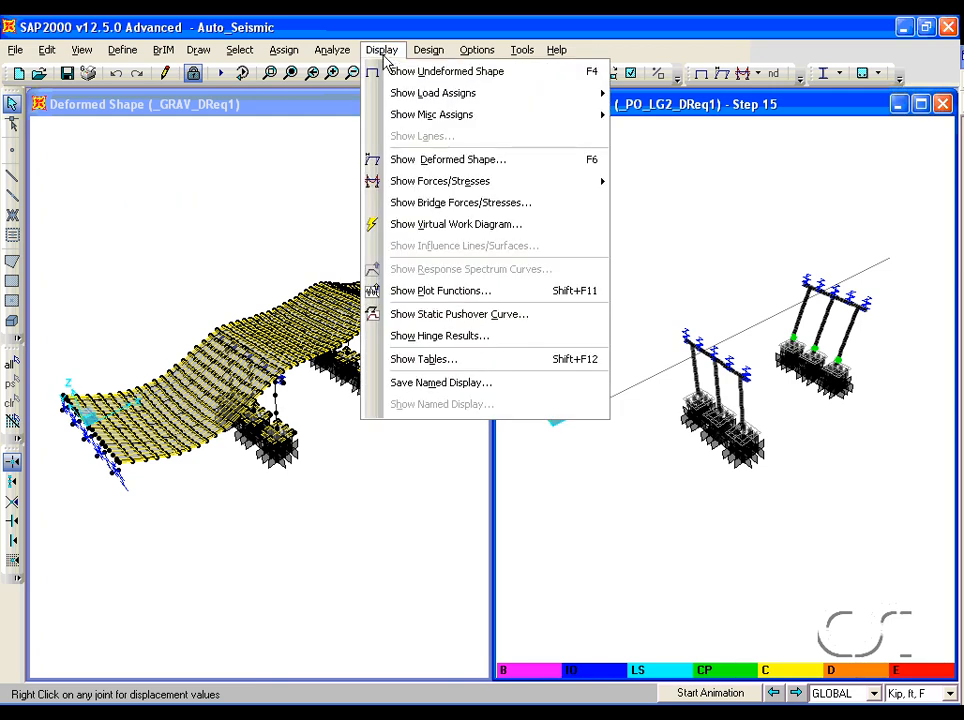
{"action": "left_click", "coordinate": [434, 364]}
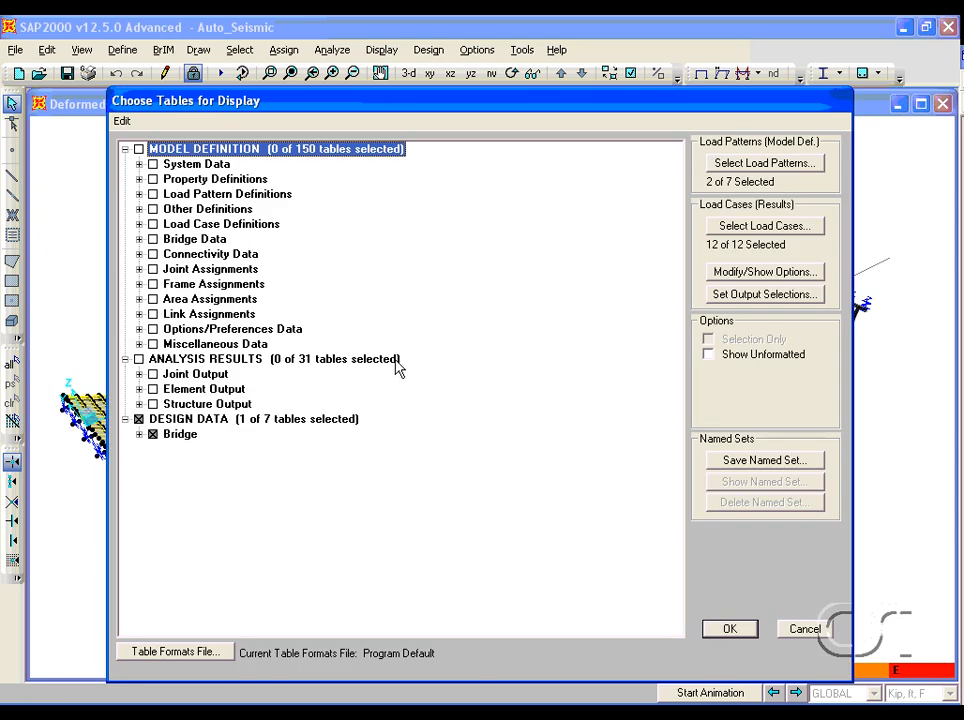
{"action": "left_click", "coordinate": [139, 434]}
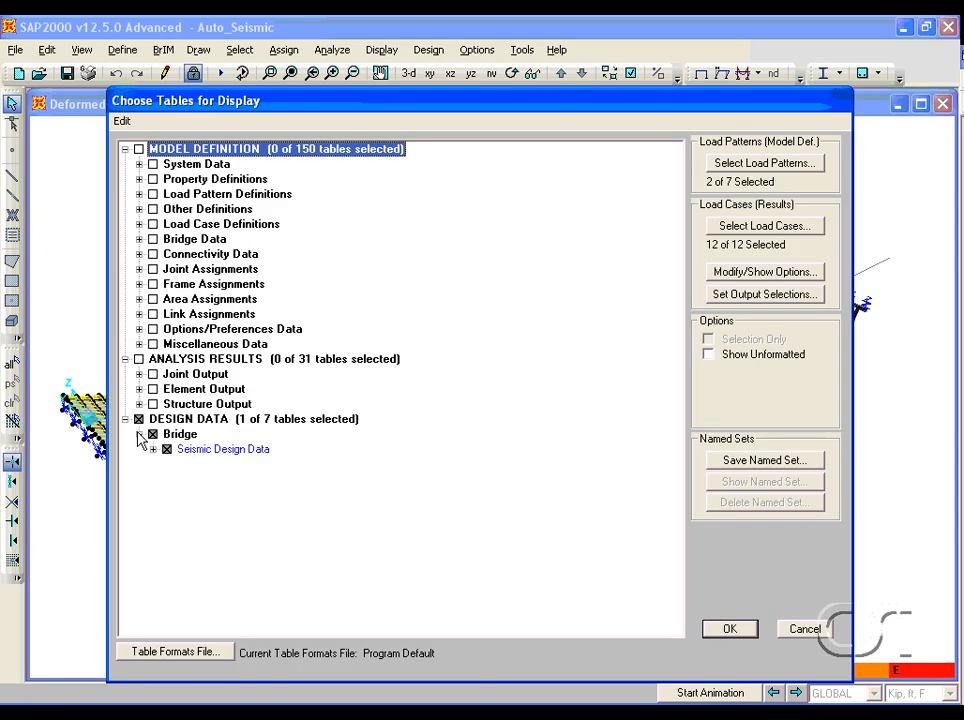
{"action": "left_click", "coordinate": [152, 449]}
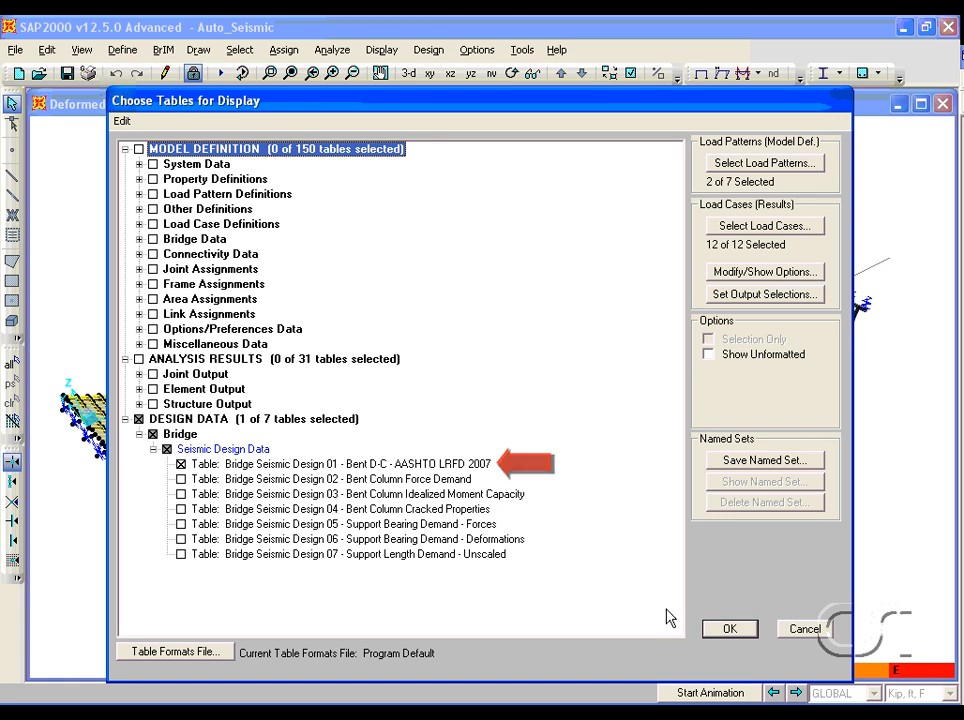
{"action": "left_click", "coordinate": [729, 628]}
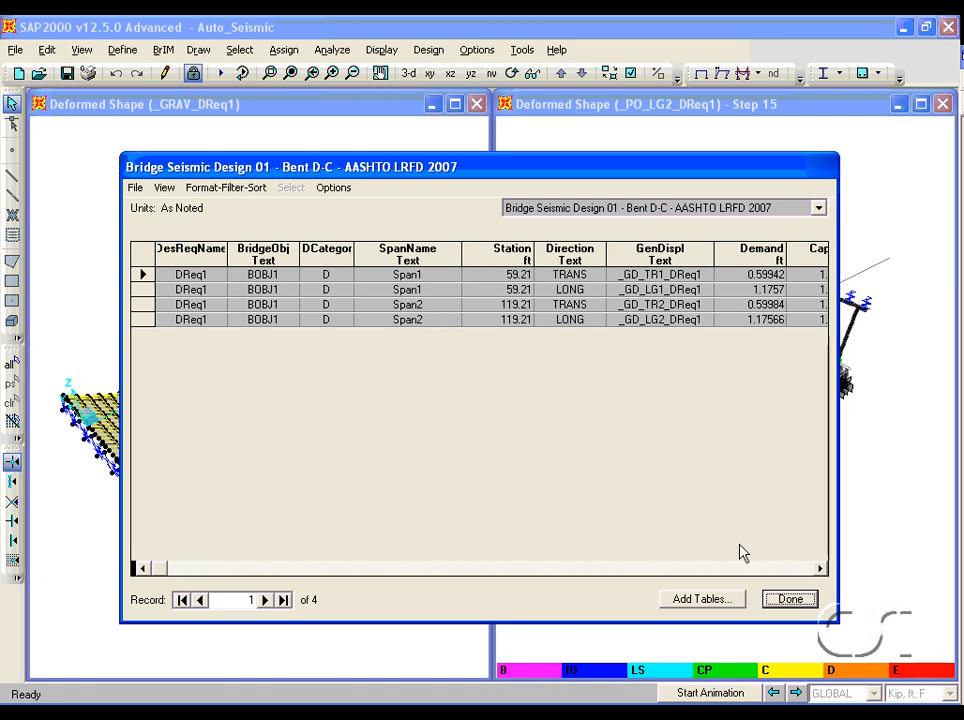
- Examine the displacement demand, capacity and D/C ratio of each bent in the table, and close it
{"action": "left_click", "coordinate": [820, 568]}
{"action": "left_click", "coordinate": [820, 568]}
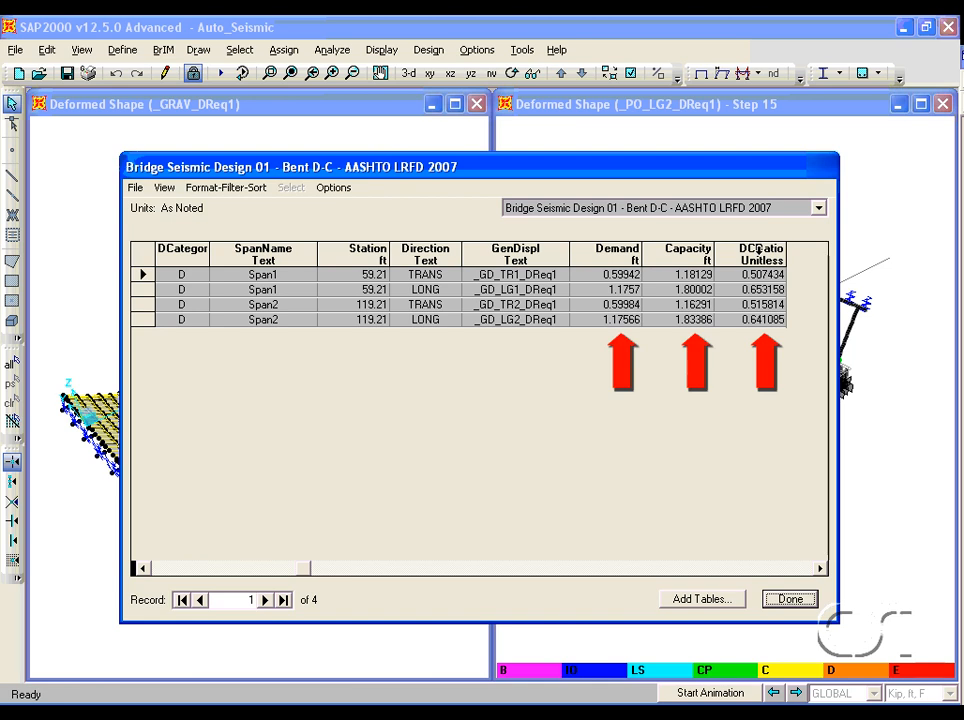
{"action": "left_click", "coordinate": [789, 598]}
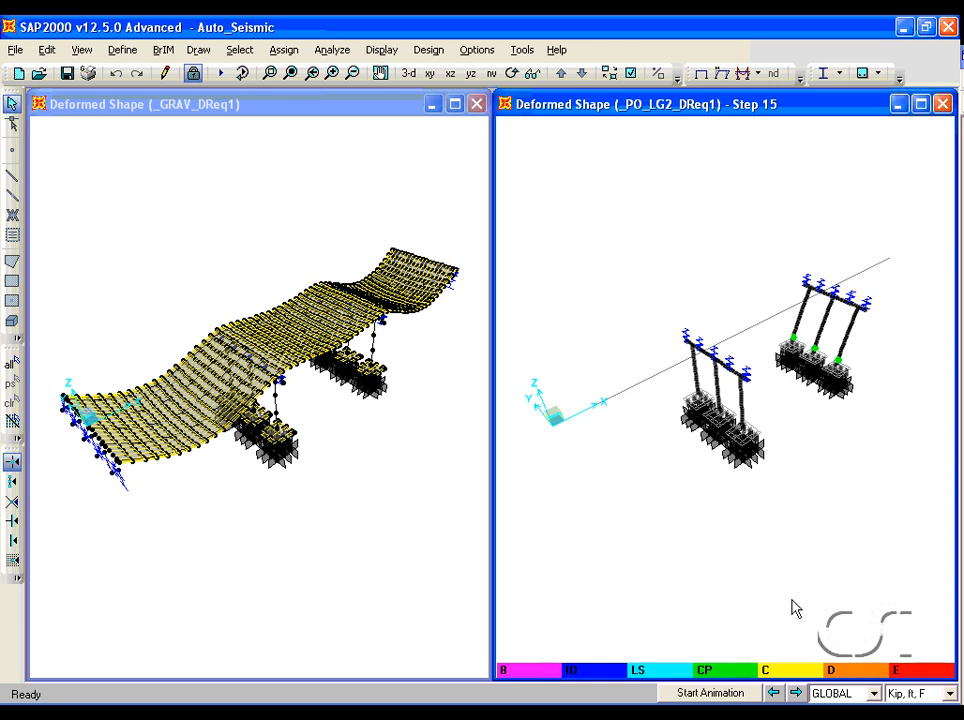
- Create the bridge seismic design report as a rich text file named Auto_Seismic, look through its tables in Word and close it
{"action": "left_click", "coordinate": [432, 50]}
{"action": "mouse_move", "coordinate": [457, 210]}
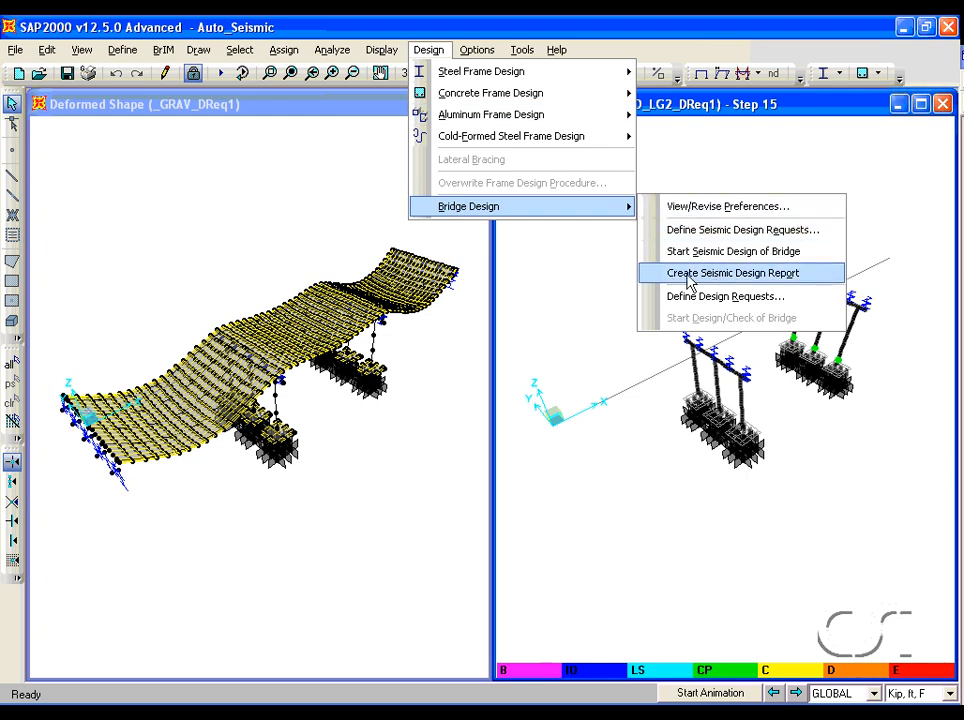
{"action": "left_click", "coordinate": [770, 280]}
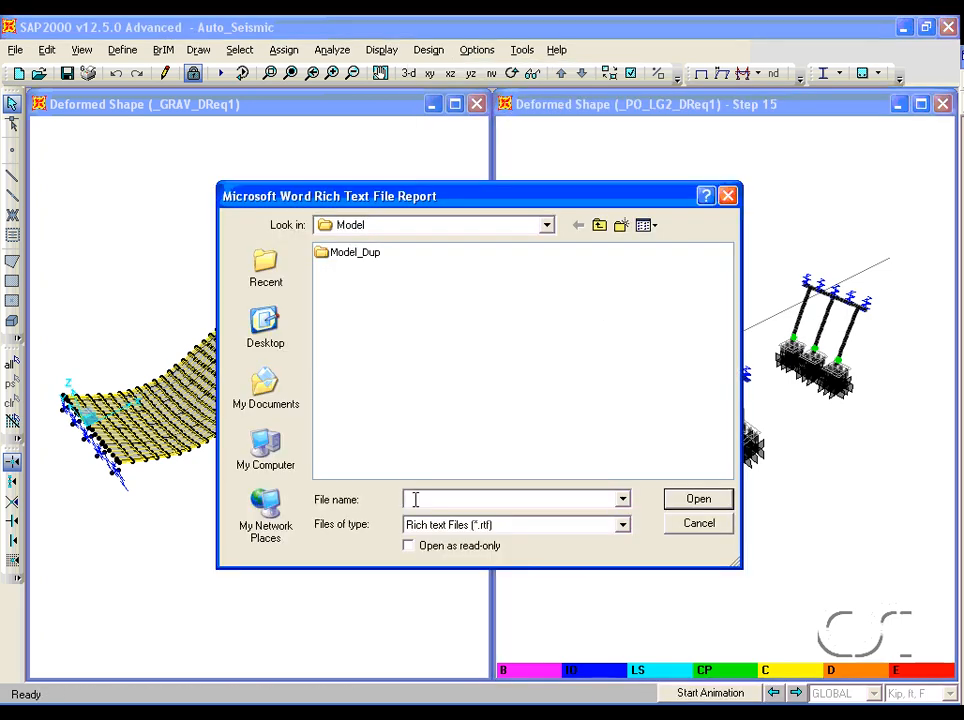
{"action": "type", "text": "Auto_Seismic"}
{"action": "left_click", "coordinate": [706, 502]}
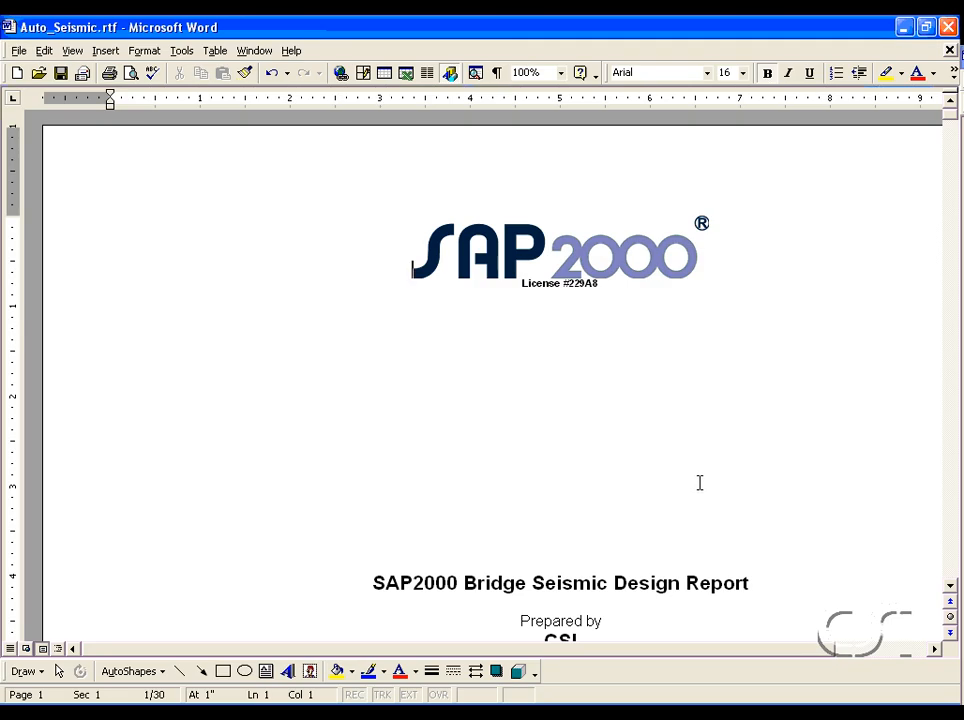
{"action": "left_click_drag", "start_coordinate": [947, 116], "coordinate": [947, 555]}
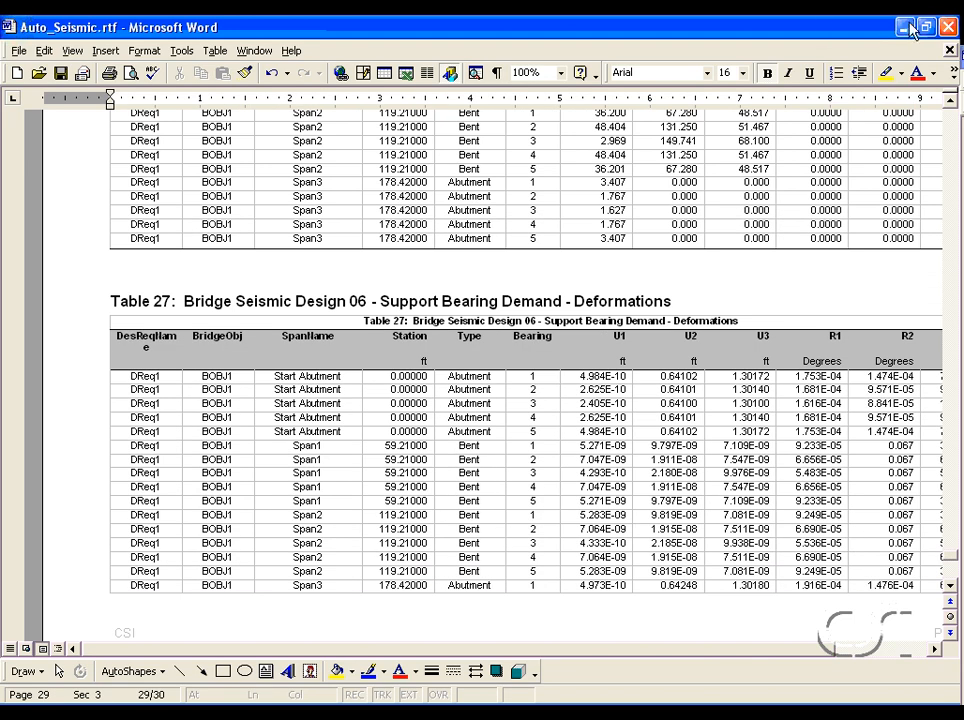
{"action": "left_click", "coordinate": [948, 27]}
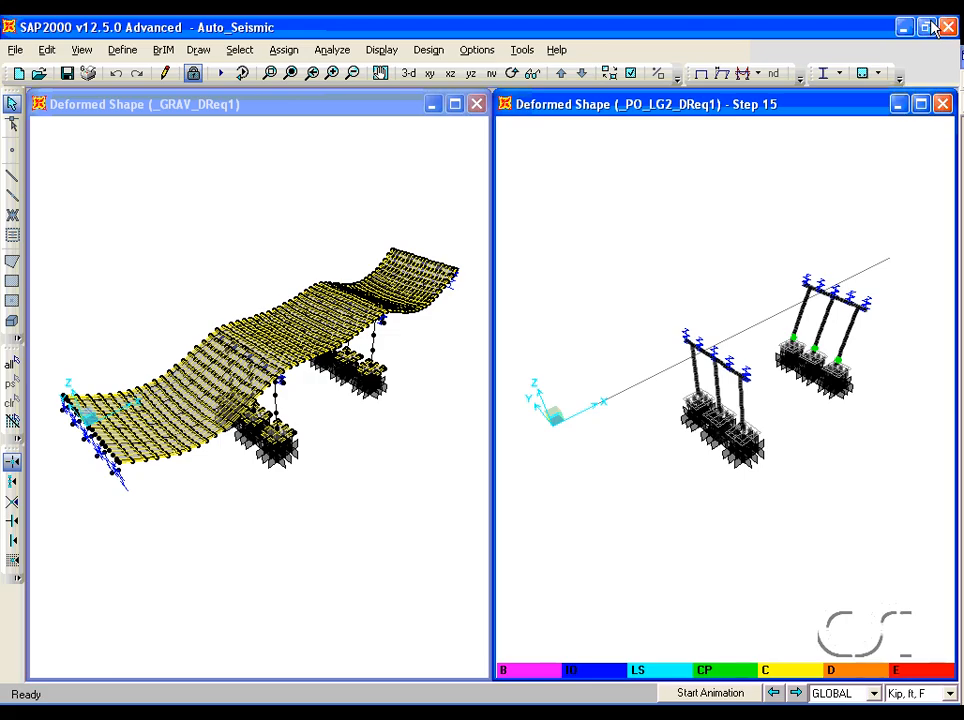